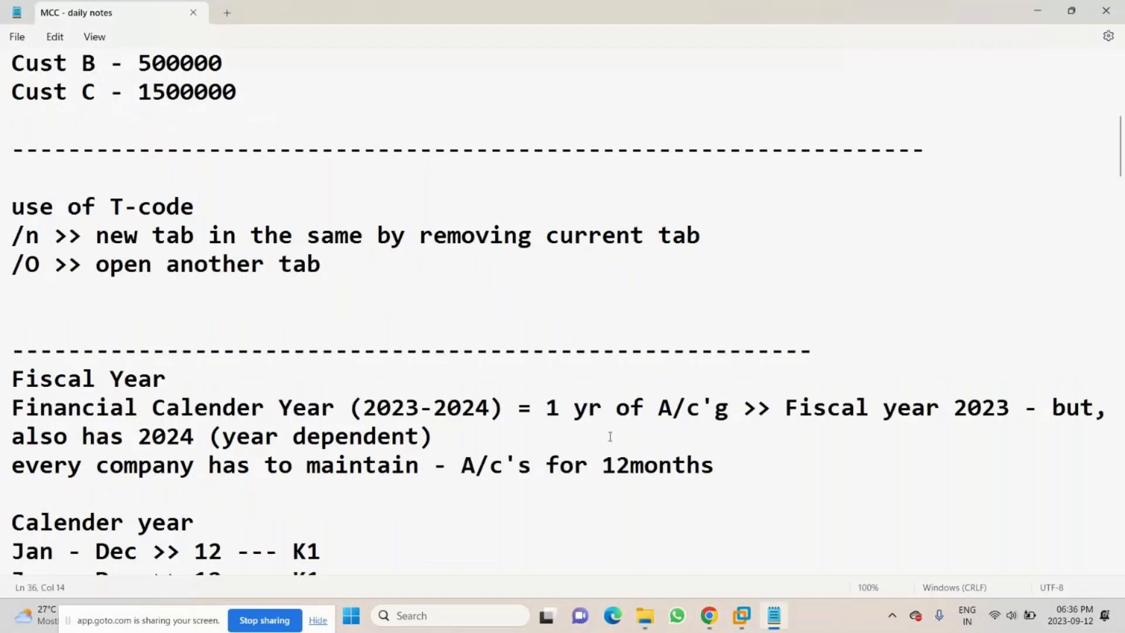
# - Paste a row of equals signs as a separator line below the COA account-range table
pyautogui.hotkey('ctrl', 'End')
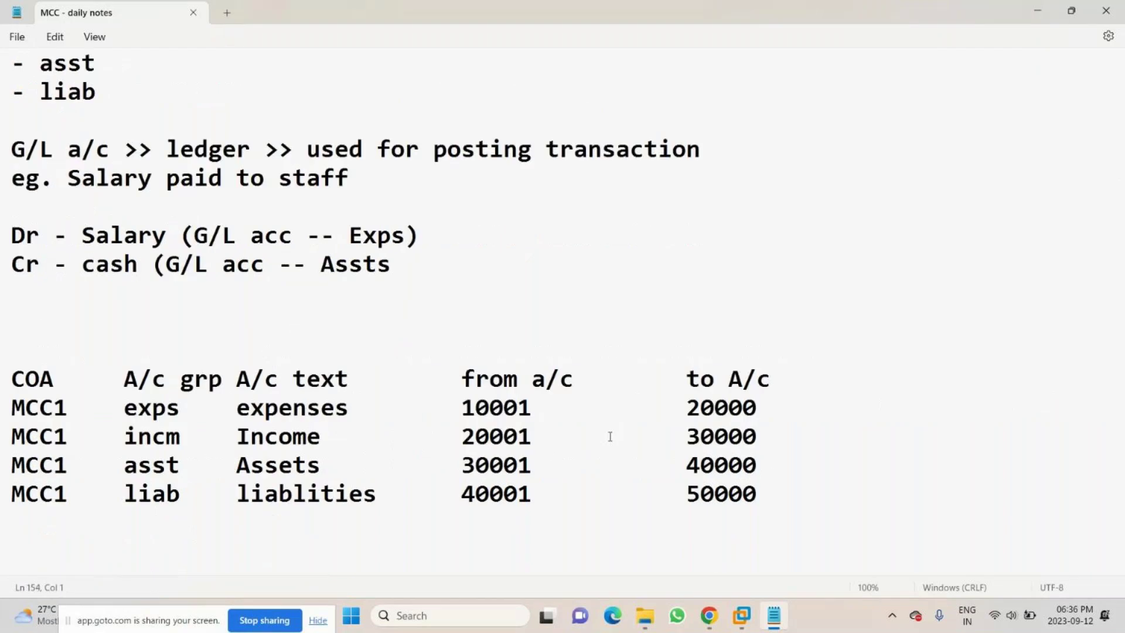
pyautogui.write('================================================================')
pyautogui.press('Return')
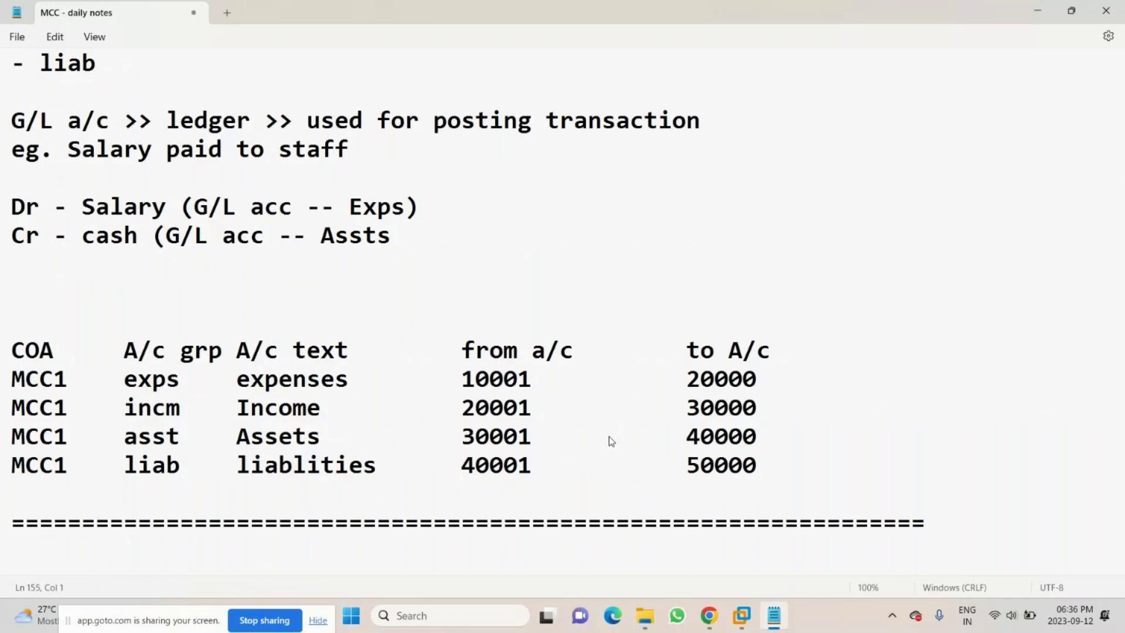
# - Add the heading 'Posting Period Variant' and the line '12 months of A/c'g + 4 months special posting'
pyautogui.press('Return')
pyautogui.write('Posting ')
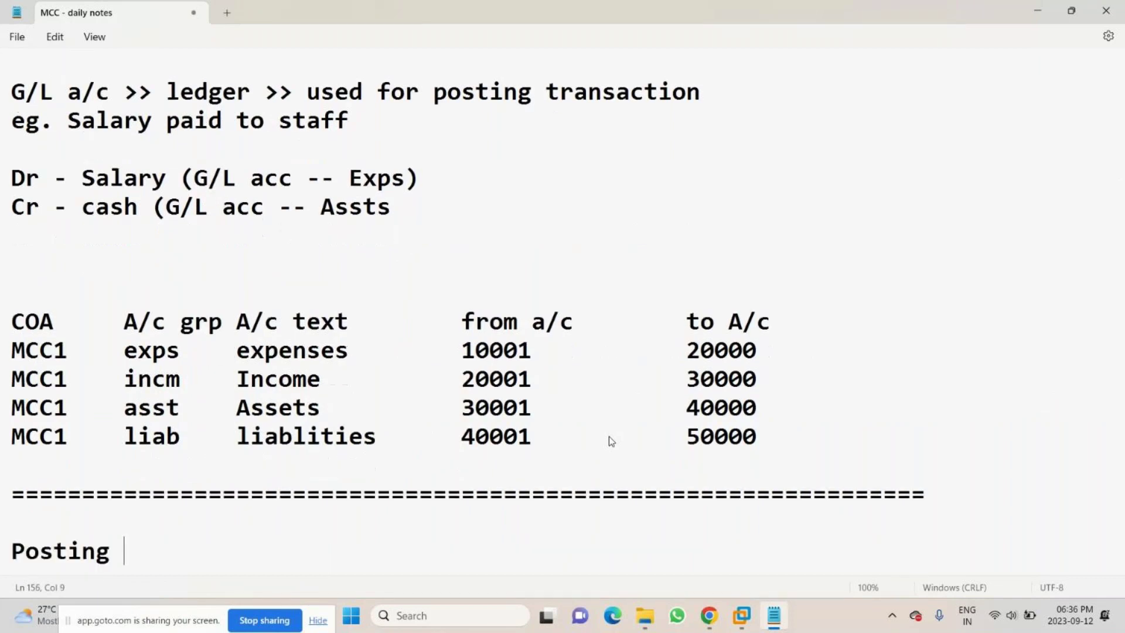
pyautogui.write('Peti')
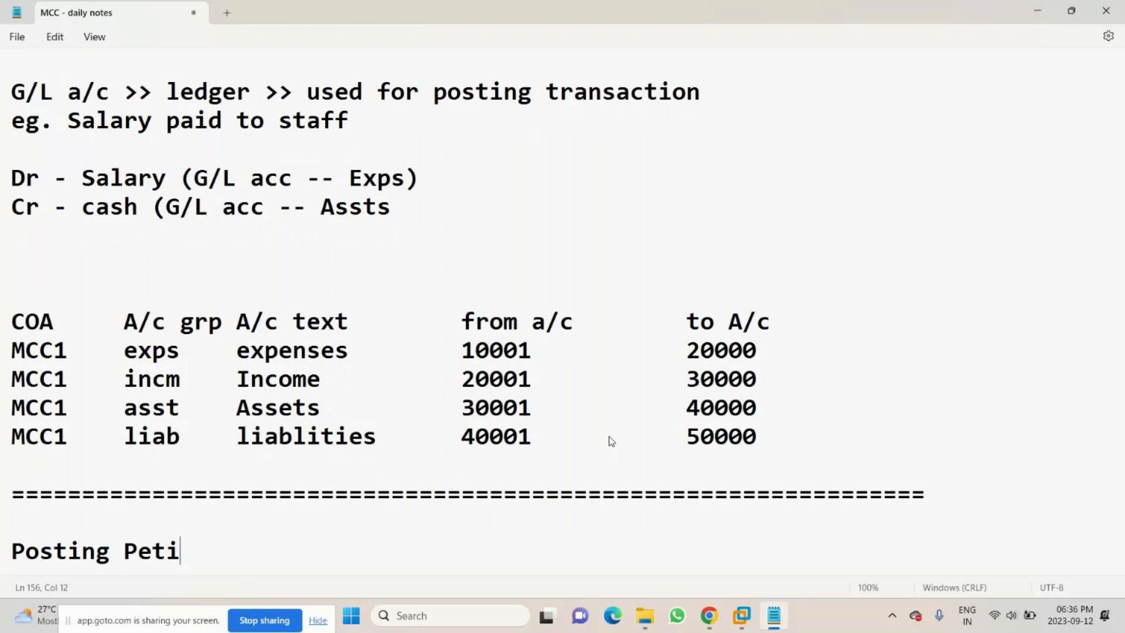
pyautogui.press('BackSpace')
pyautogui.press('BackSpace')
pyautogui.write('riod Var')
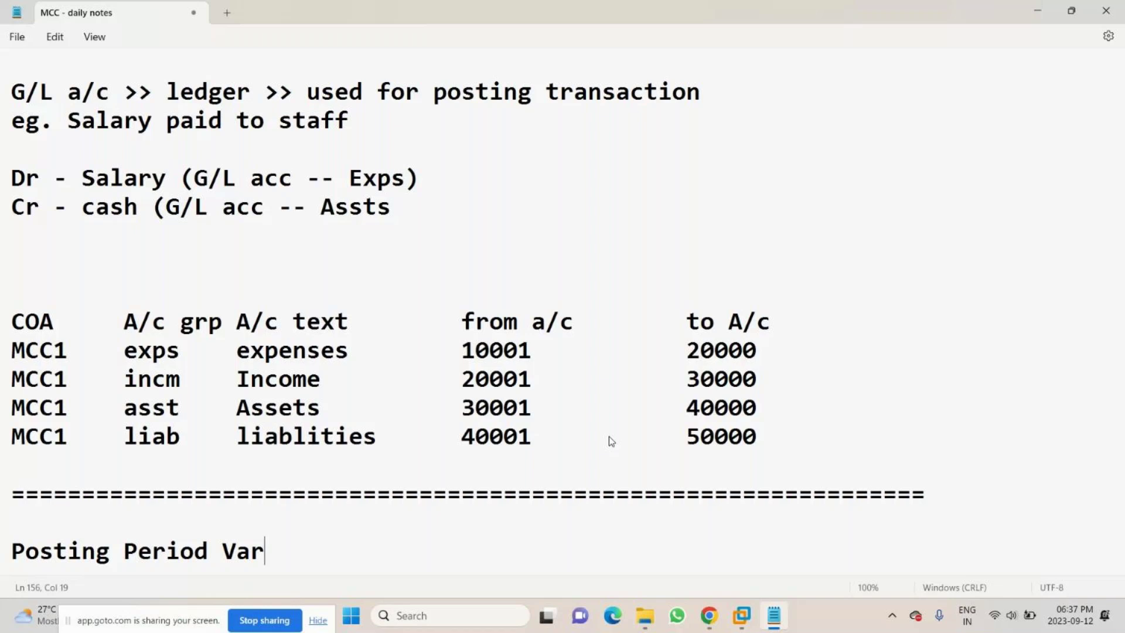
pyautogui.write('iant')
pyautogui.press('Return')
pyautogui.press('Return')
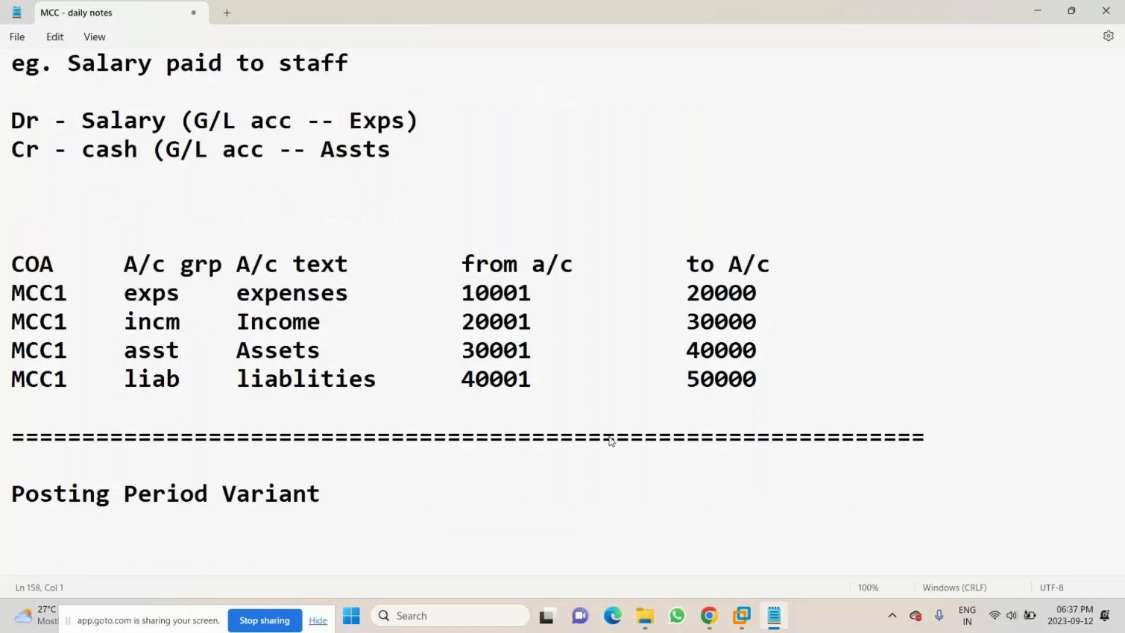
pyautogui.write('12 months ')
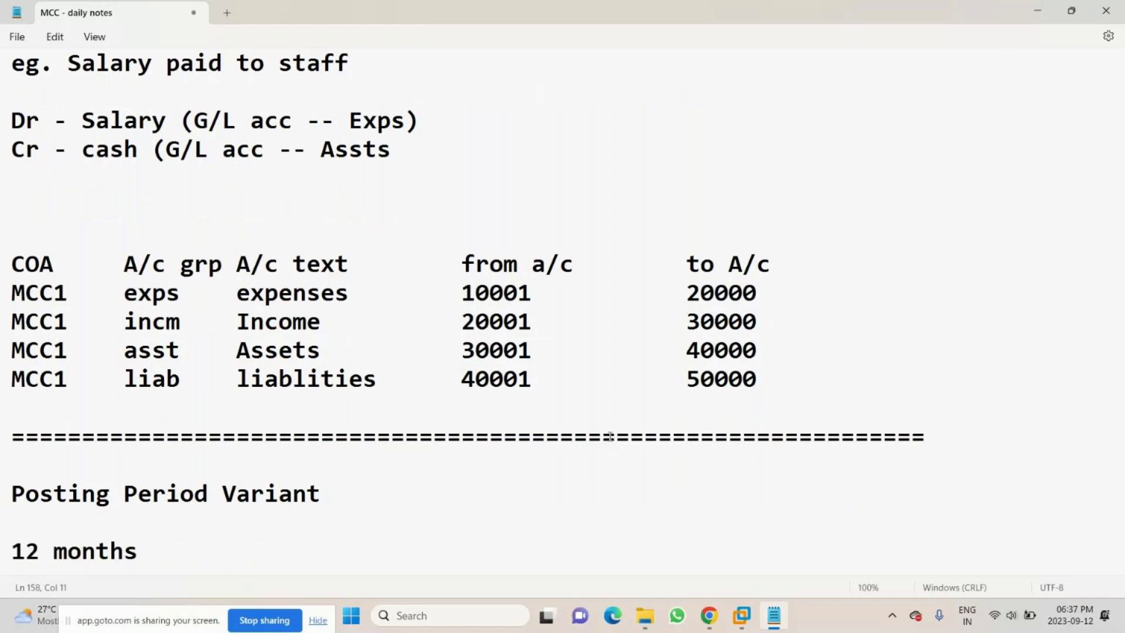
pyautogui.write('of A/c')
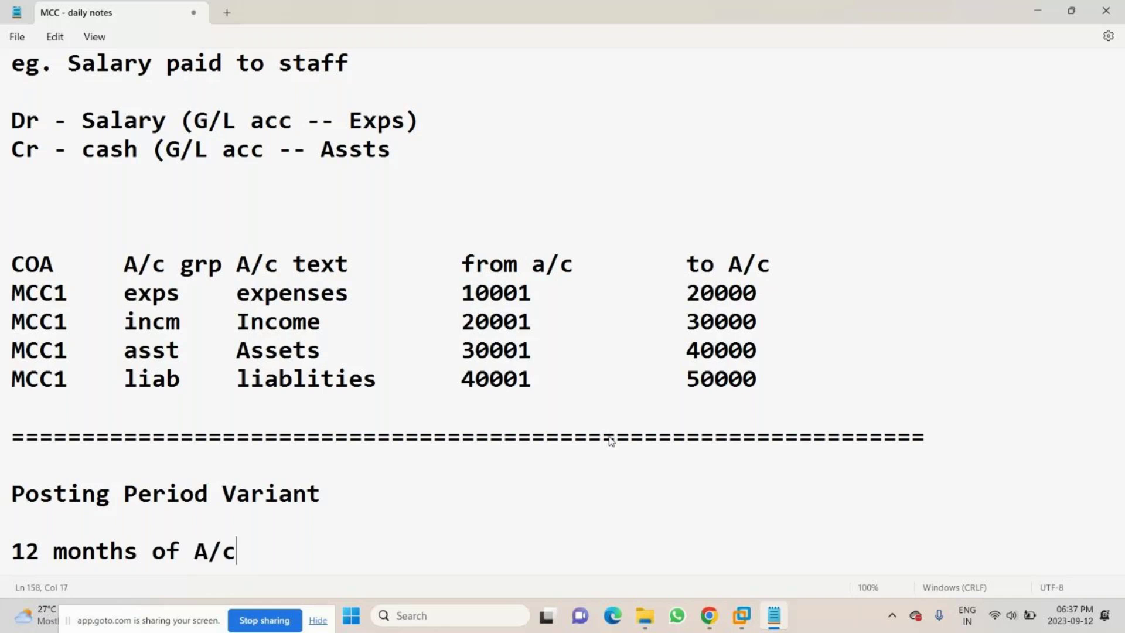
pyautogui.write("'g + 4")
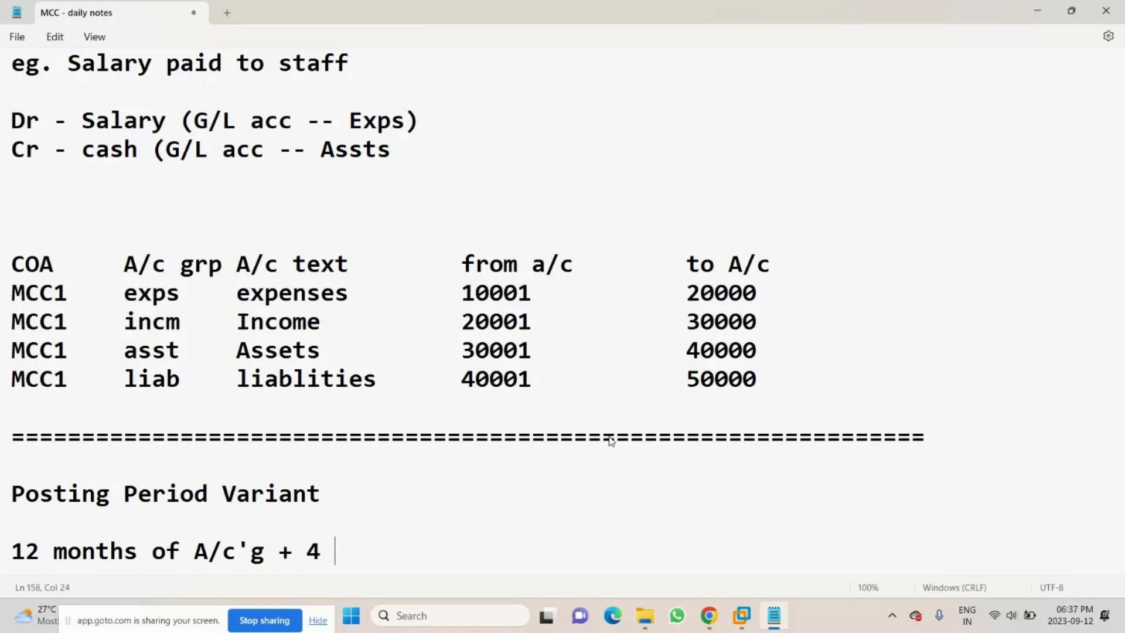
pyautogui.write(' months ')
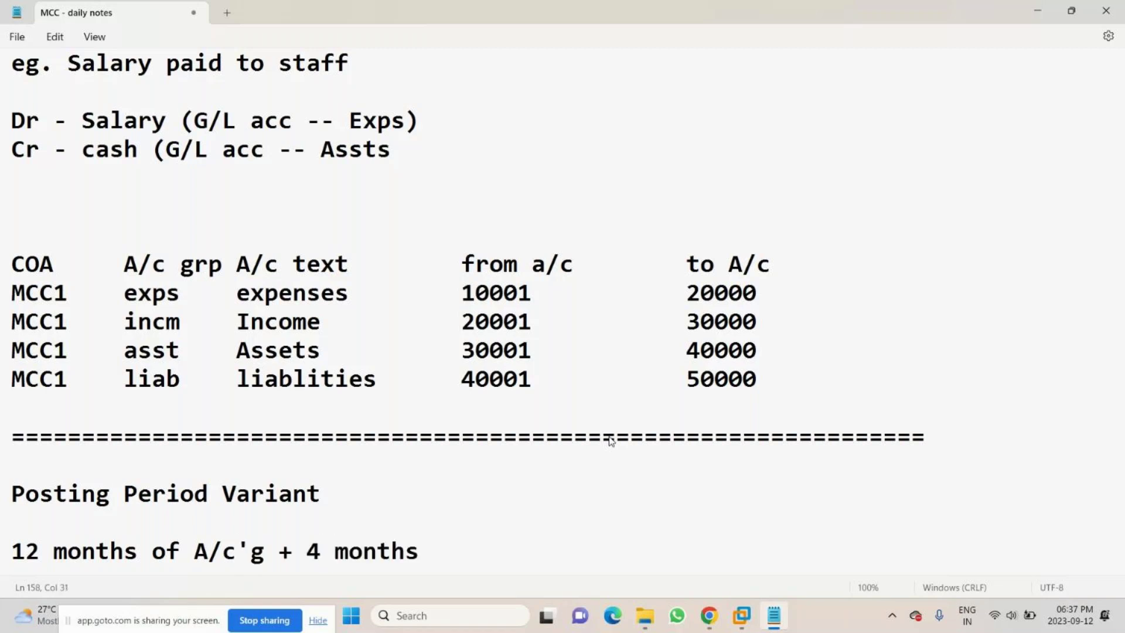
pyautogui.write('special ')
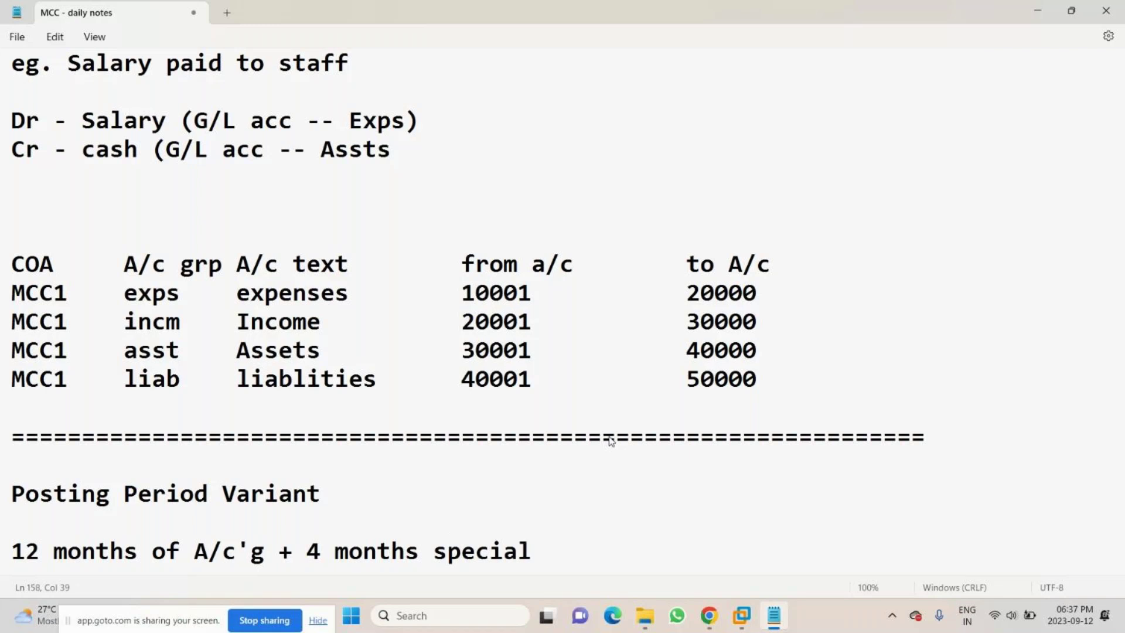
pyautogui.write('posting')
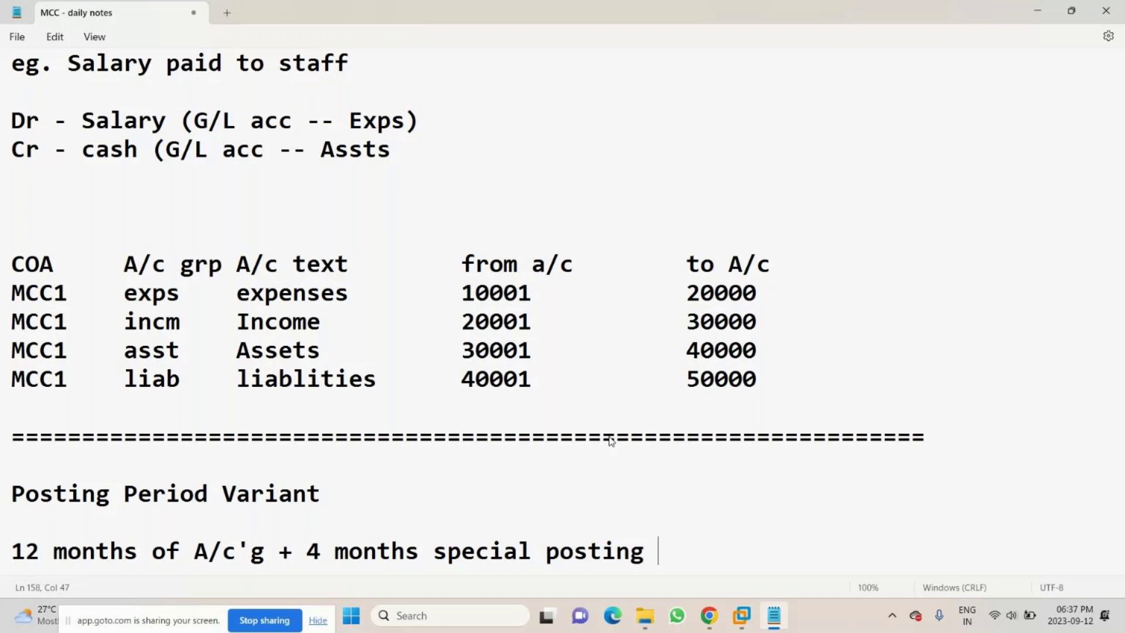
pyautogui.press('Return')
pyautogui.press('Return')
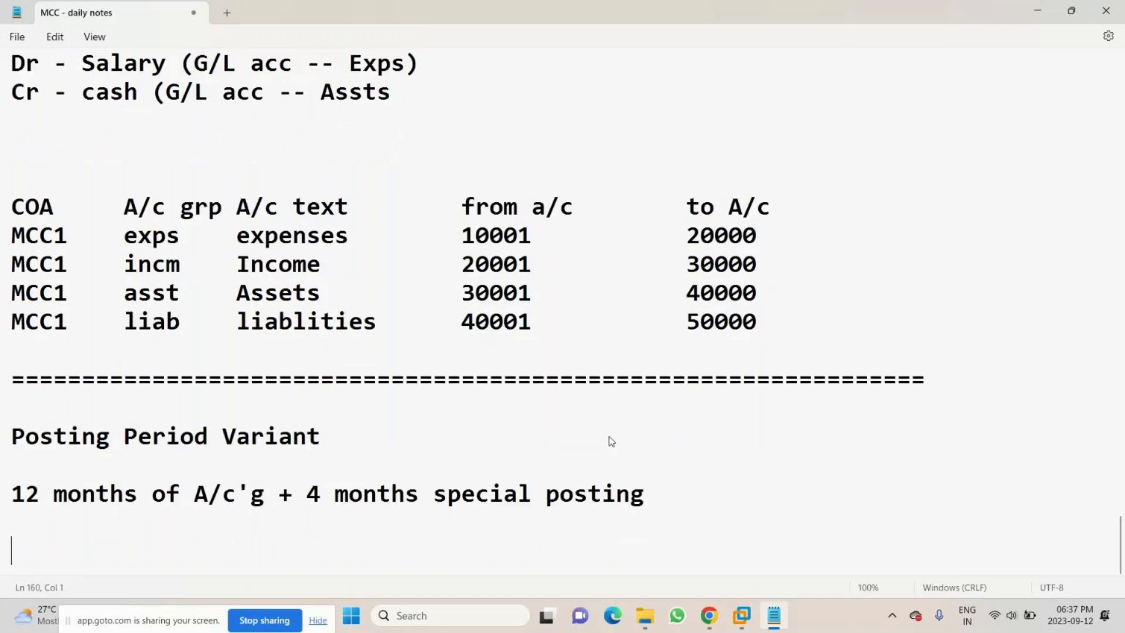
# - Write the line 'if there are 3 Accountant >> Assign >>', correcting typos
pyautogui.write('if there')
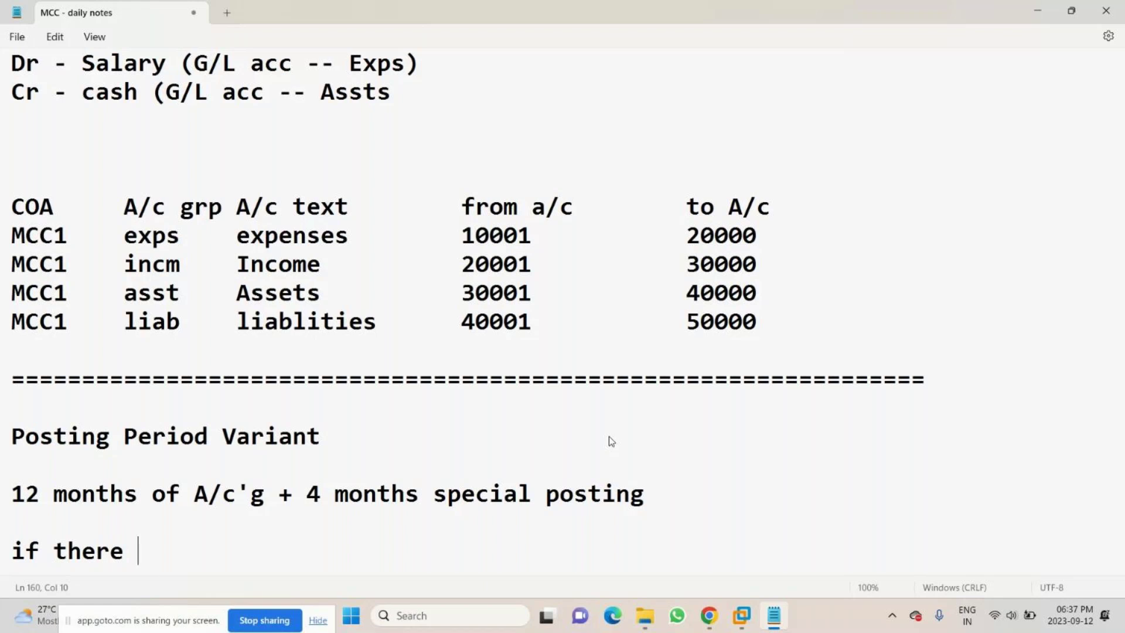
pyautogui.write('are 3')
pyautogui.press('capslock')
pyautogui.write('CC')
pyautogui.press('capslock')
pyautogui.press('BackSpace')
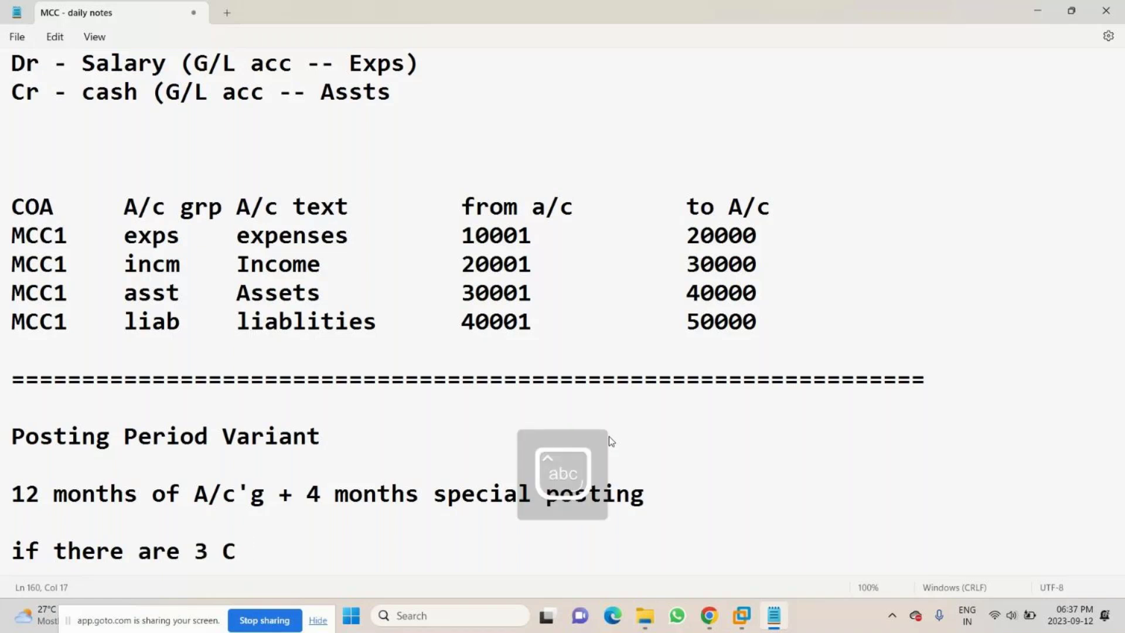
pyautogui.press('BackSpace')
pyautogui.write('Accountant')
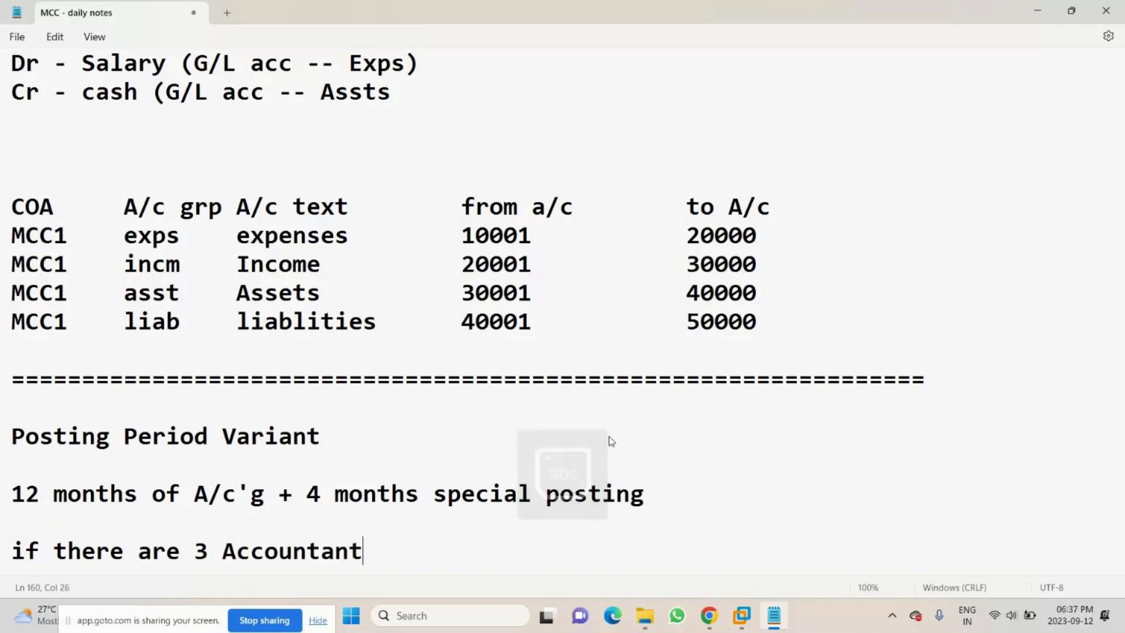
pyautogui.press('Return')
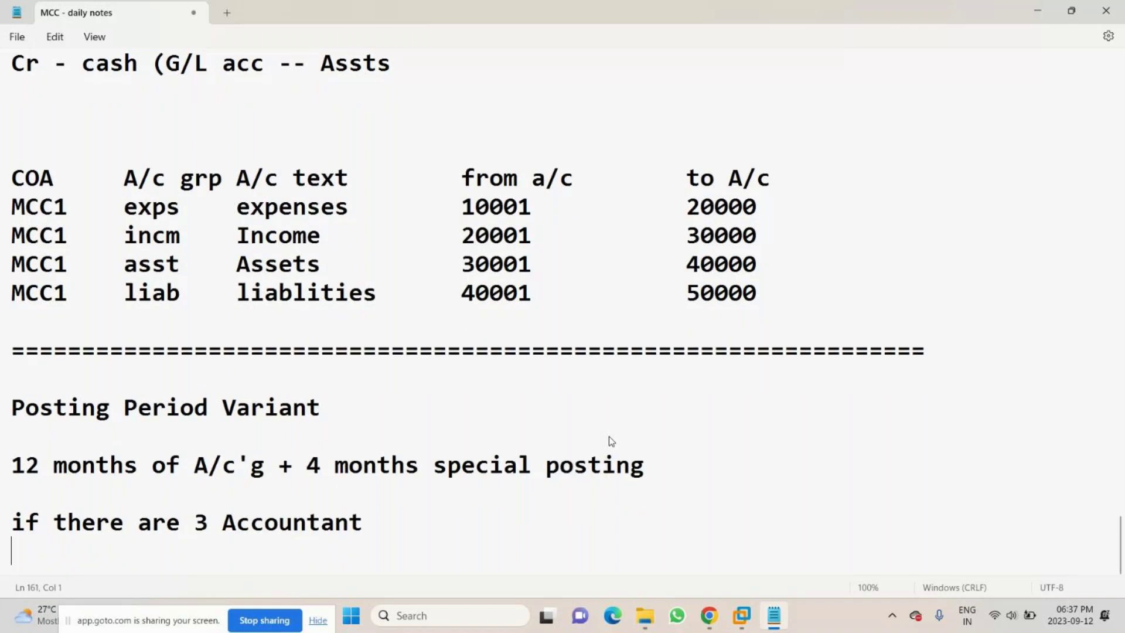
pyautogui.press('BackSpace')
pyautogui.write('>> Assgine')
pyautogui.press('BackSpace')
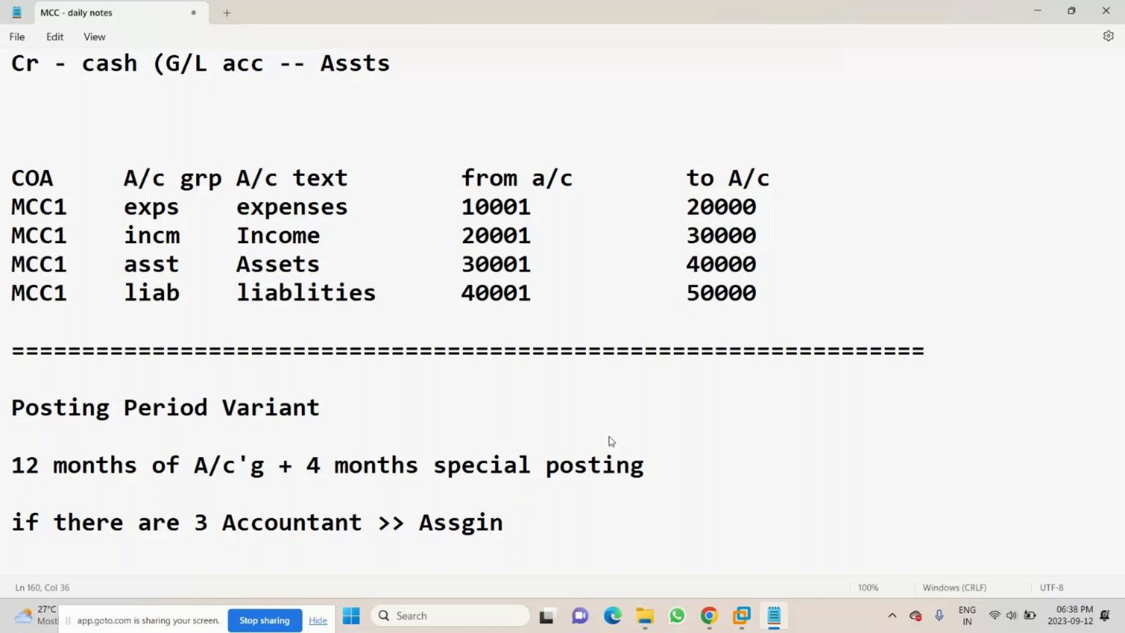
pyautogui.press('BackSpace')
pyautogui.press('BackSpace')
pyautogui.press('BackSpace')
pyautogui.write('ign >>')
pyautogui.press('Return')
# - Add the next line 'only apr >> completed - one after other month'
pyautogui.write('apr')
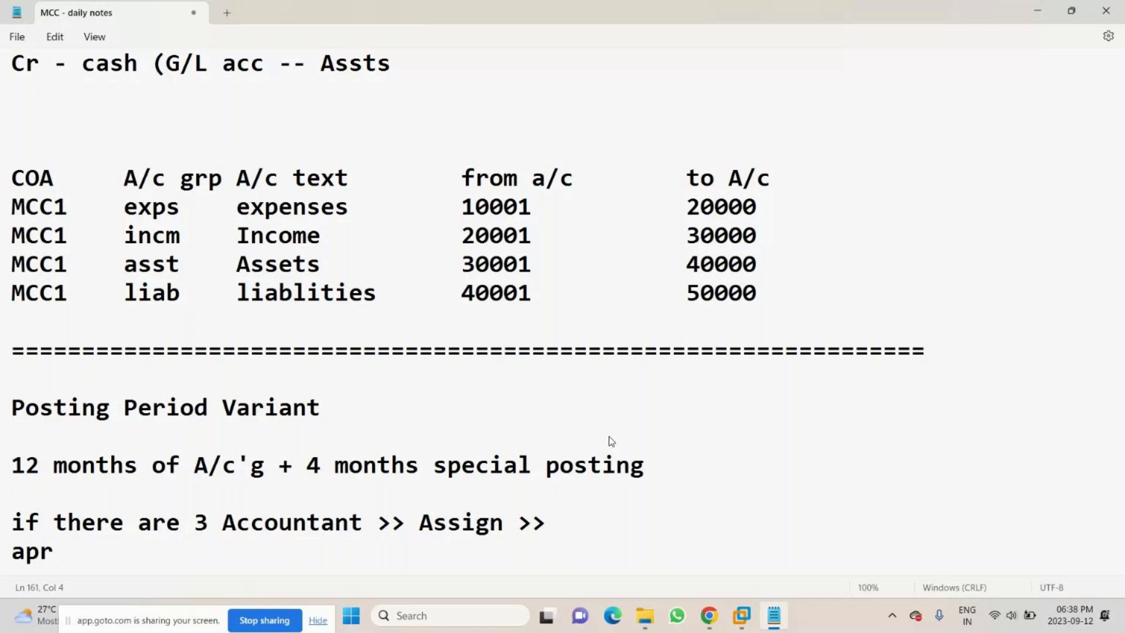
pyautogui.press('Home')
pyautogui.write('only')
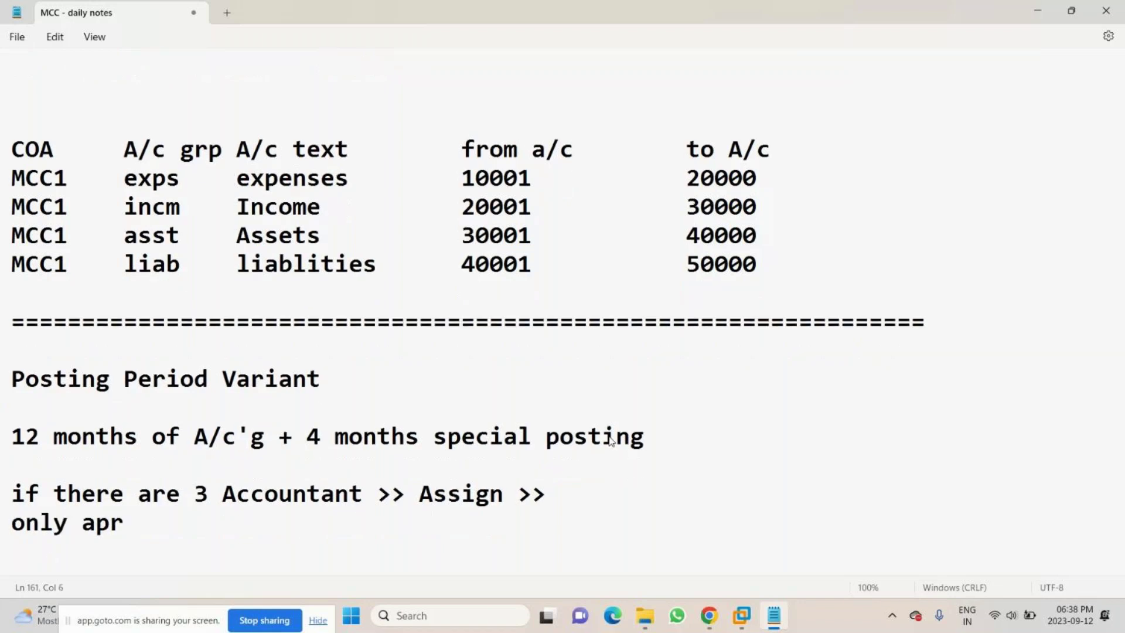
pyautogui.click(228, 533)
pyautogui.write('>> completed -')
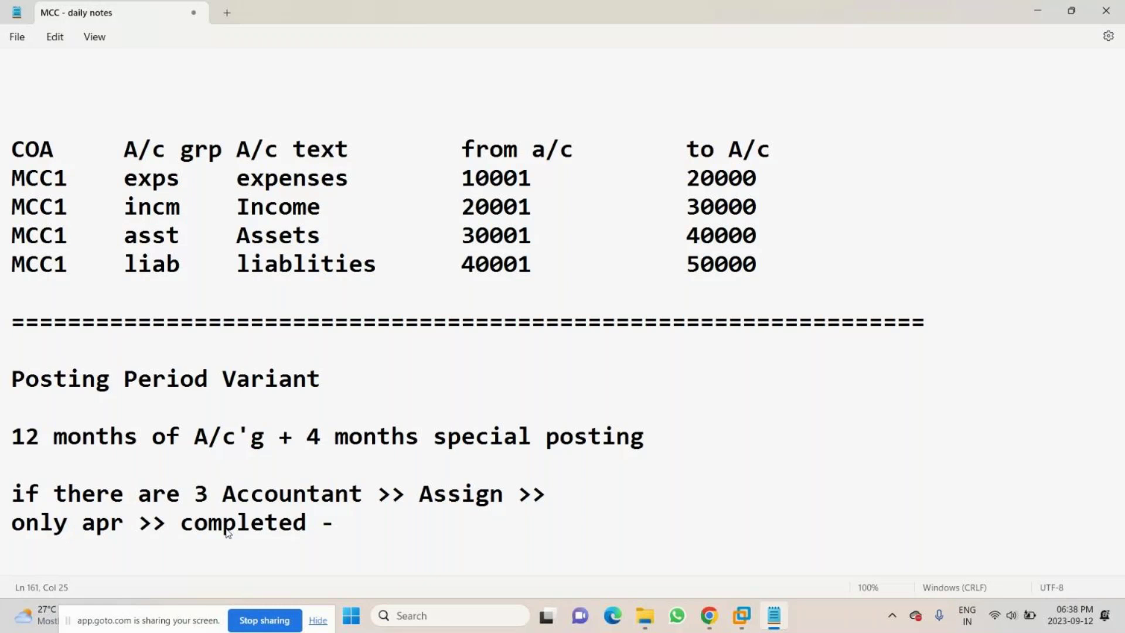
pyautogui.write('onel')
pyautogui.press('BackSpace')
pyautogui.press('BackSpace')
pyautogui.write('after ')
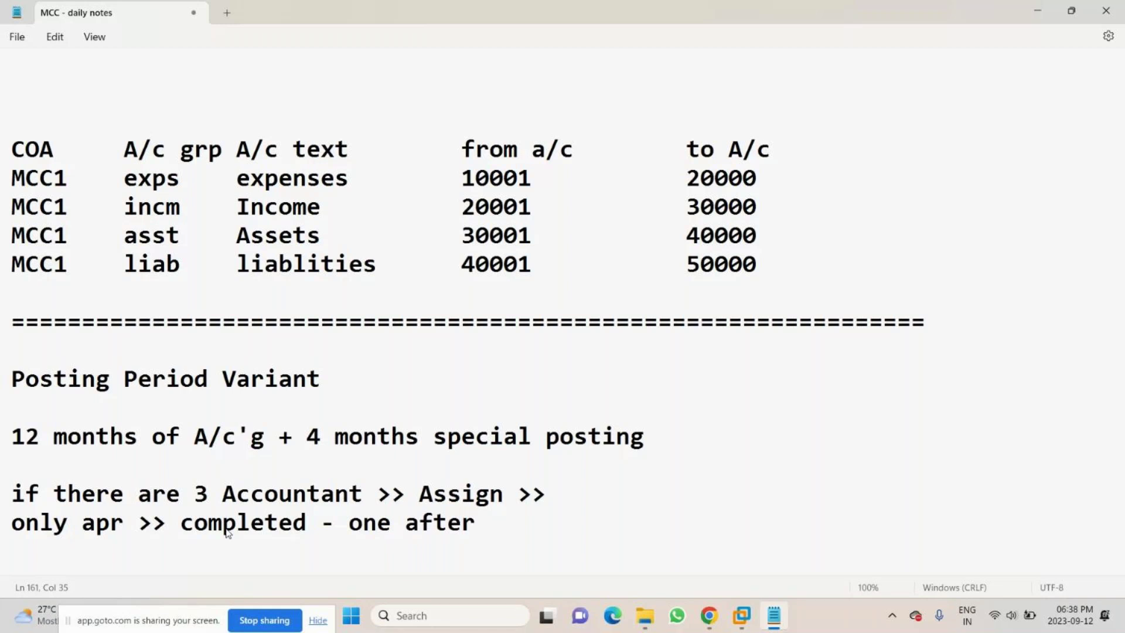
pyautogui.write('other m')
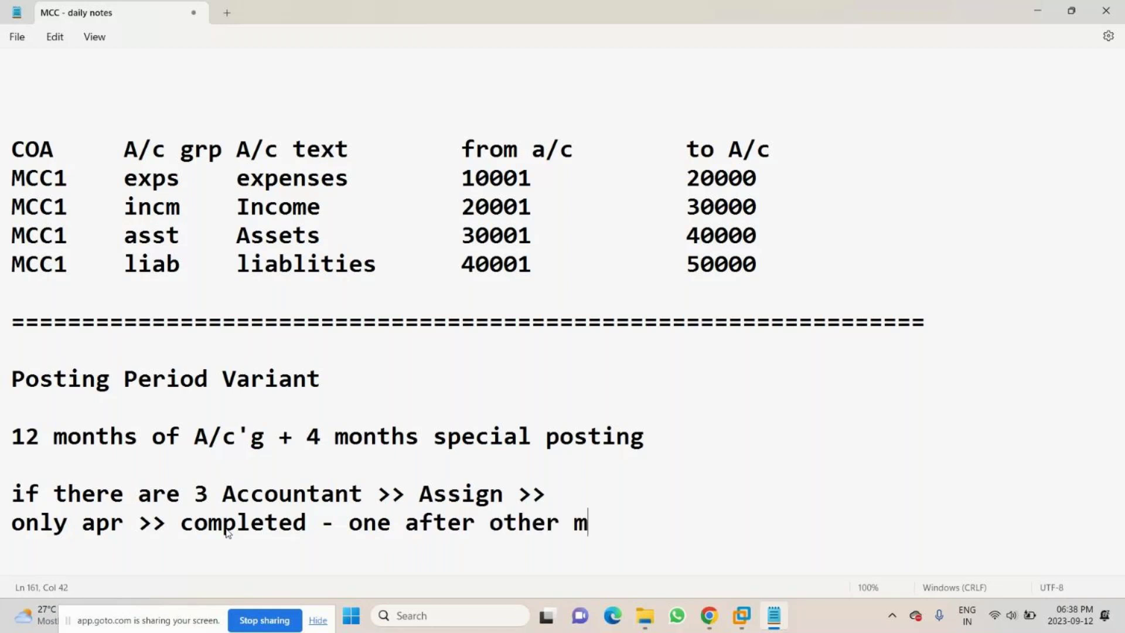
pyautogui.write('onth')
pyautogui.press('Return')
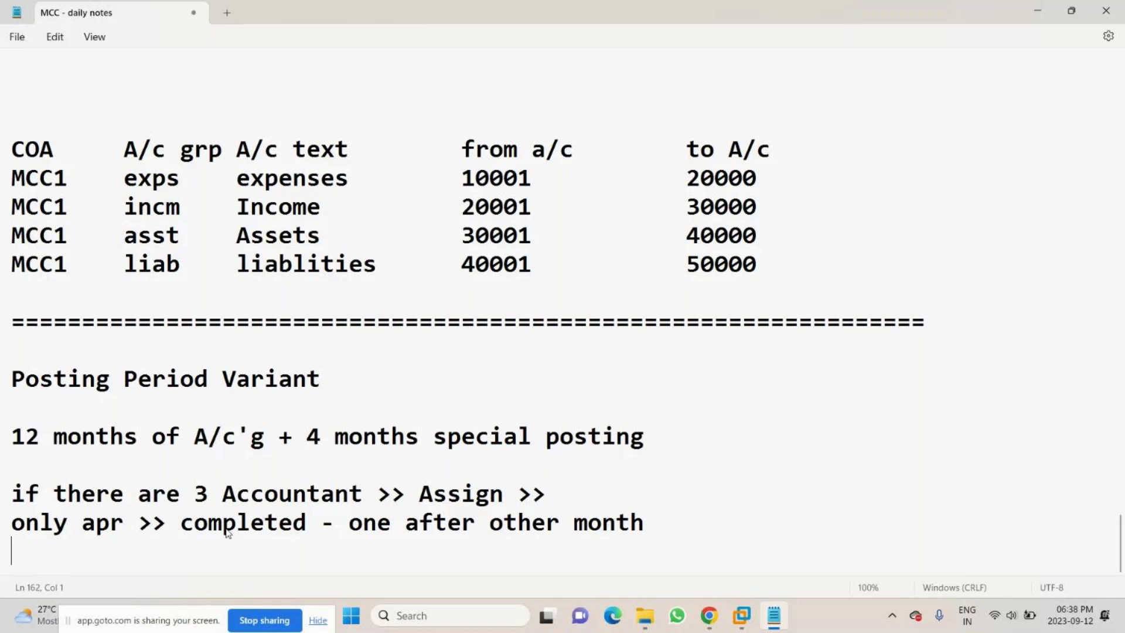
# - Add 'Accountant A' with 'Apr 2023 to June 2023 - 1st qtr -transaction' beneath it
pyautogui.write('Accoun')
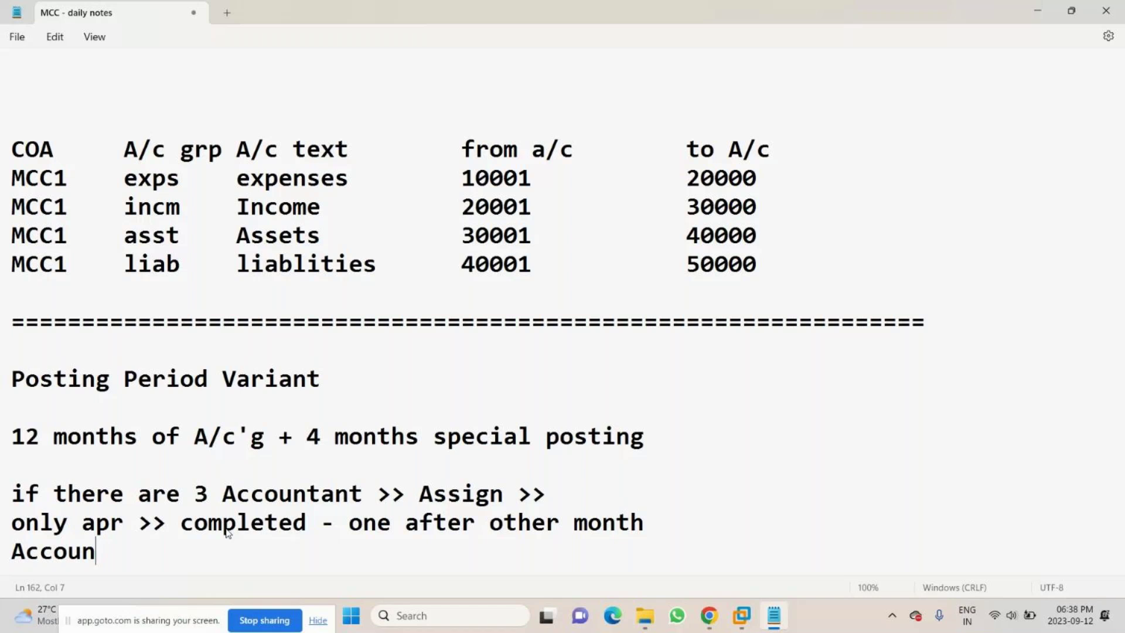
pyautogui.write('tant A')
pyautogui.press('Return')
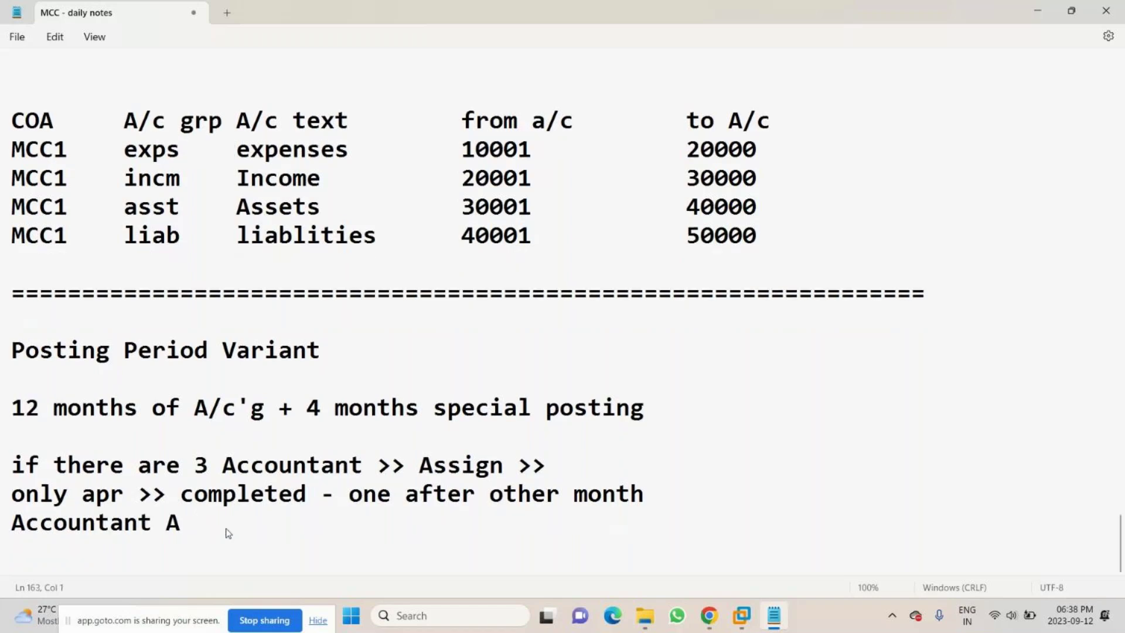
pyautogui.press('Up')
pyautogui.press('Return')
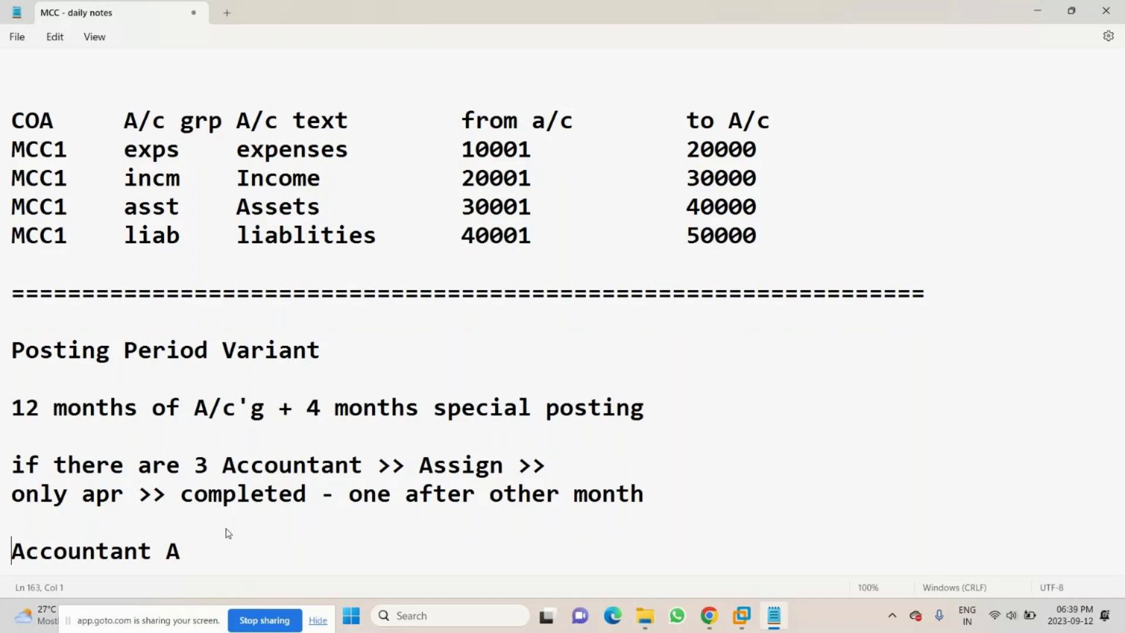
pyautogui.press('Down')
pyautogui.write('Apr ')
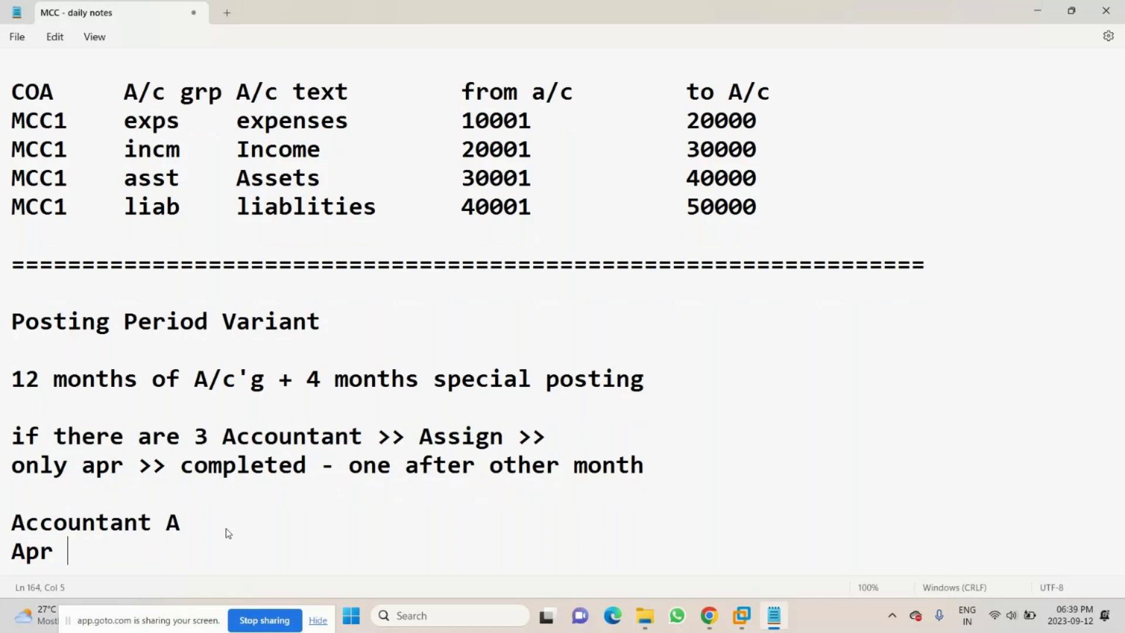
pyautogui.write('2023 to ')
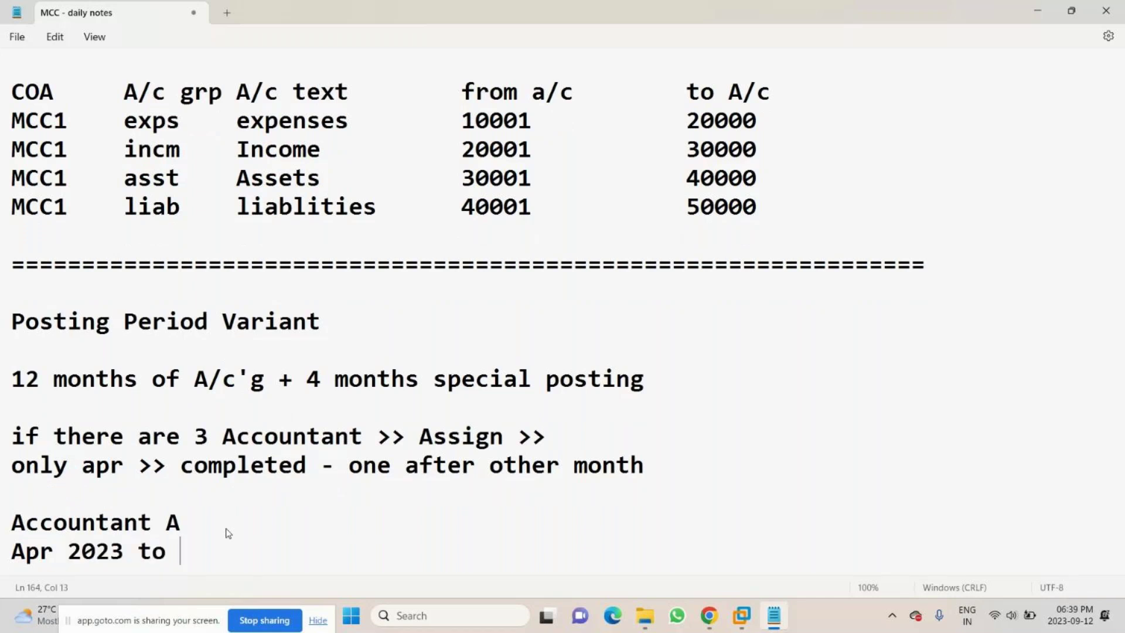
pyautogui.write('June 2023 -')
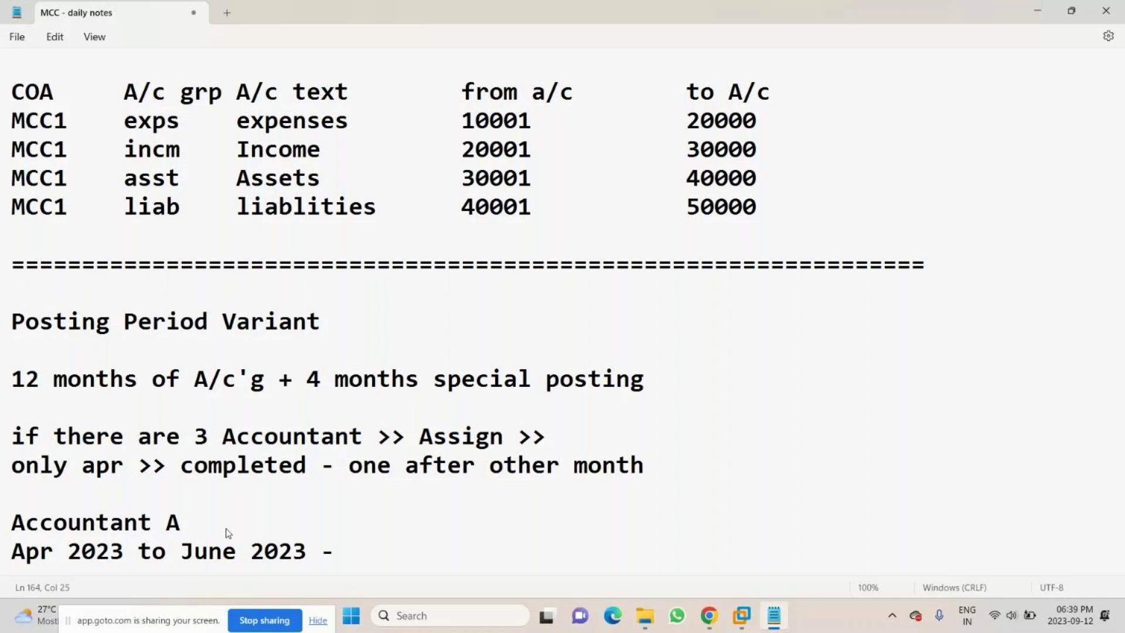
pyautogui.write(' 1st qtr')
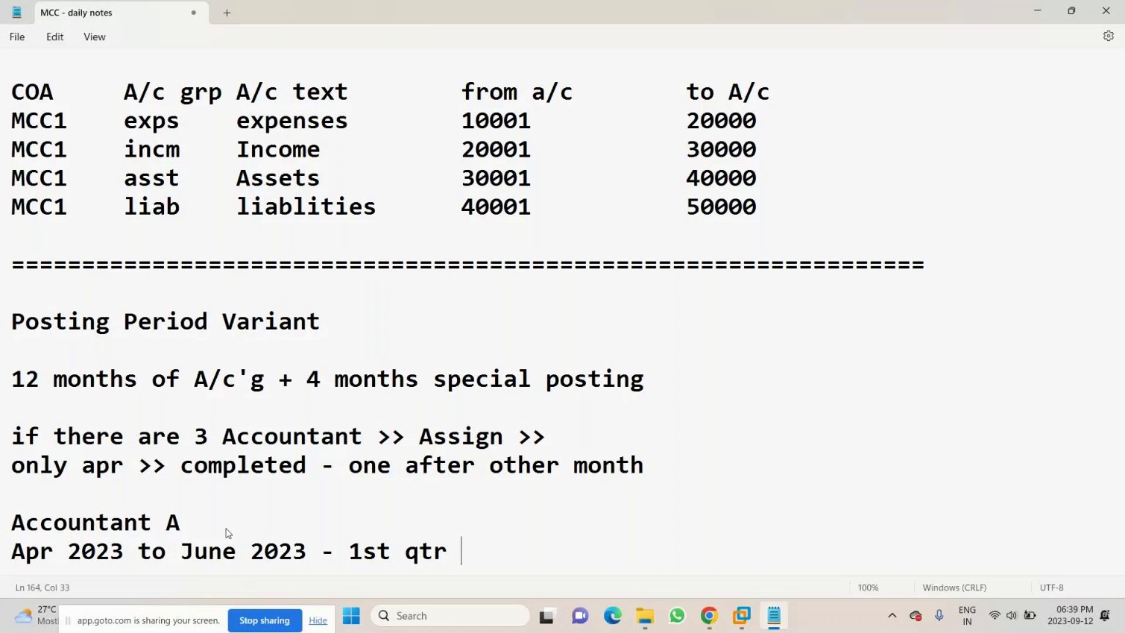
pyautogui.write(' -transaction')
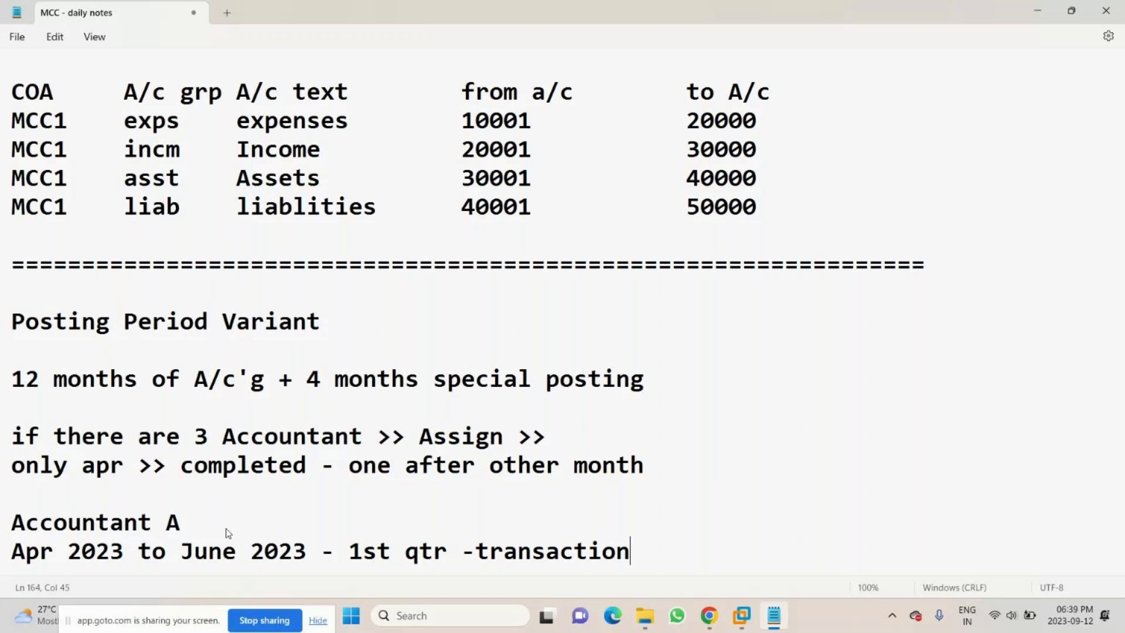
pyautogui.press('Left')
pyautogui.press('Left')
pyautogui.press('Left')
pyautogui.press('Left')
# - Append '>> Allow (Open period to post traction' to the Apr 2023 transaction line
pyautogui.click(657, 553)
pyautogui.press('Return')
pyautogui.write('>> al')
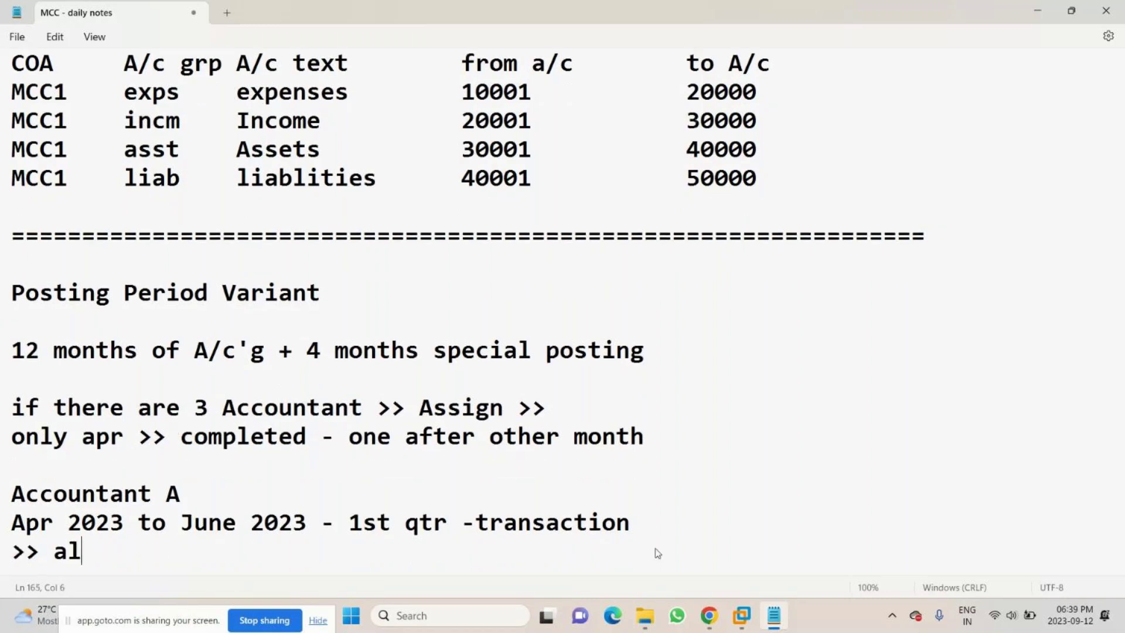
pyautogui.write('lowed')
pyautogui.click(661, 525)
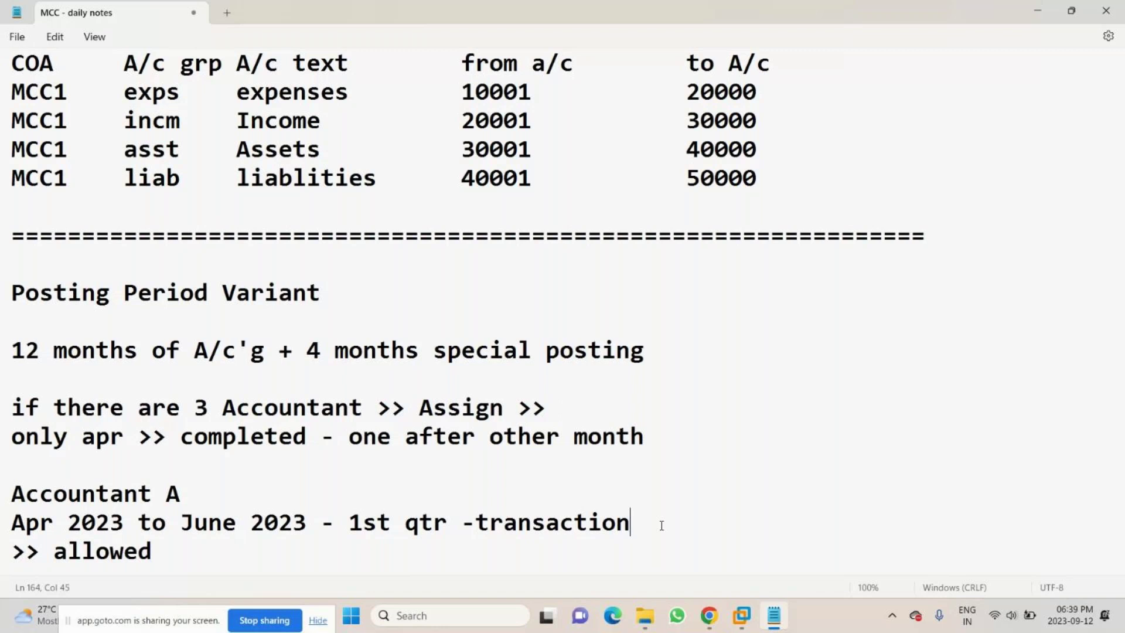
pyautogui.write('>> Allowe')
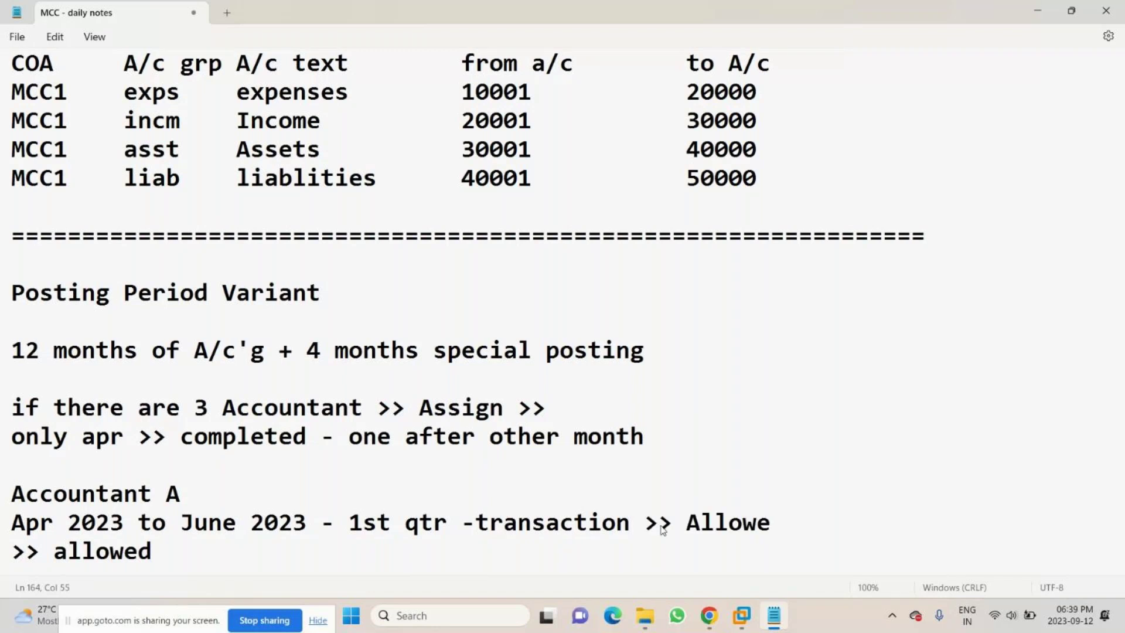
pyautogui.press('BackSpace')
pyautogui.write('(Open period')
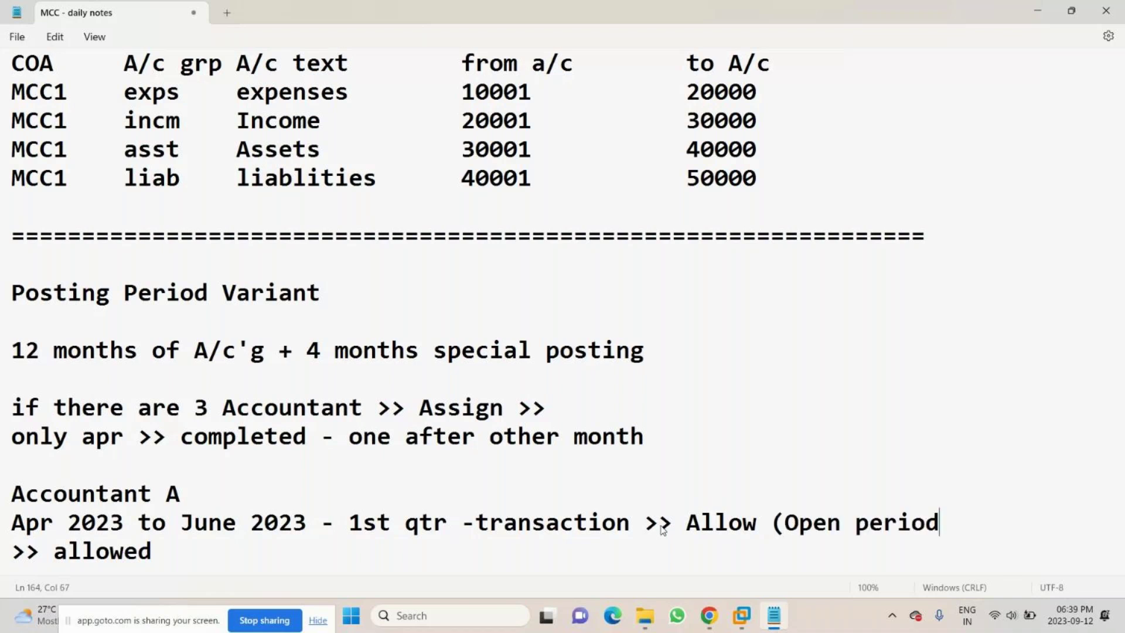
pyautogui.write(' to post traction')
pyautogui.press('Down')
pyautogui.press('End')
pyautogui.press('Return')
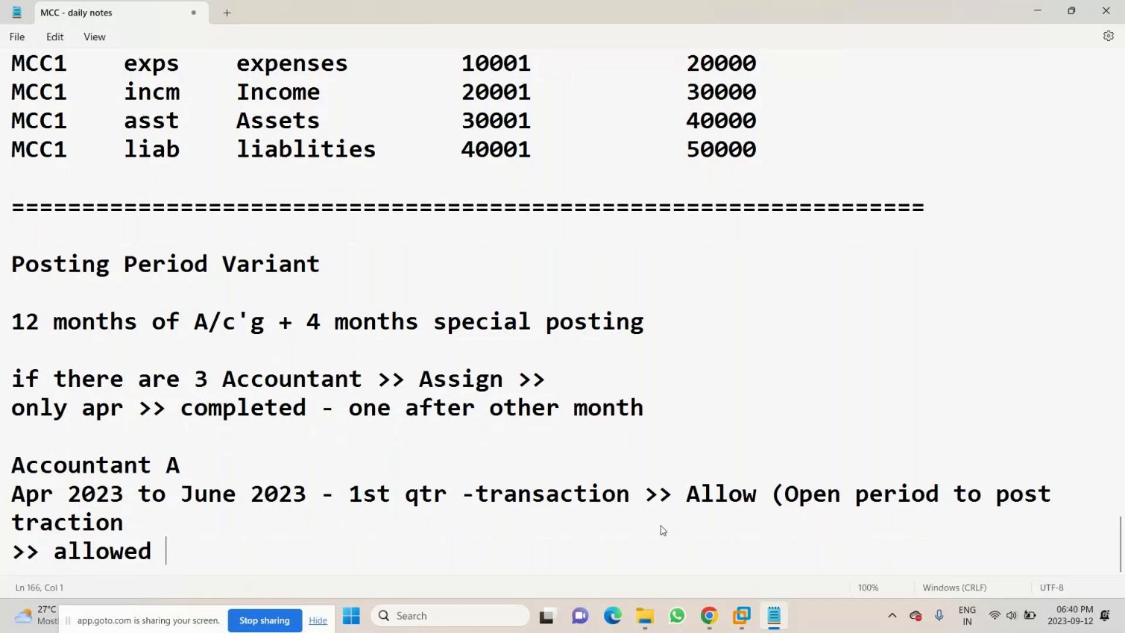
# - Write '>> which is not (closed posting period)' on the next line and correct 'traction' to 'tranction'
pyautogui.doubleClick(57, 554)
pyautogui.write('whic')
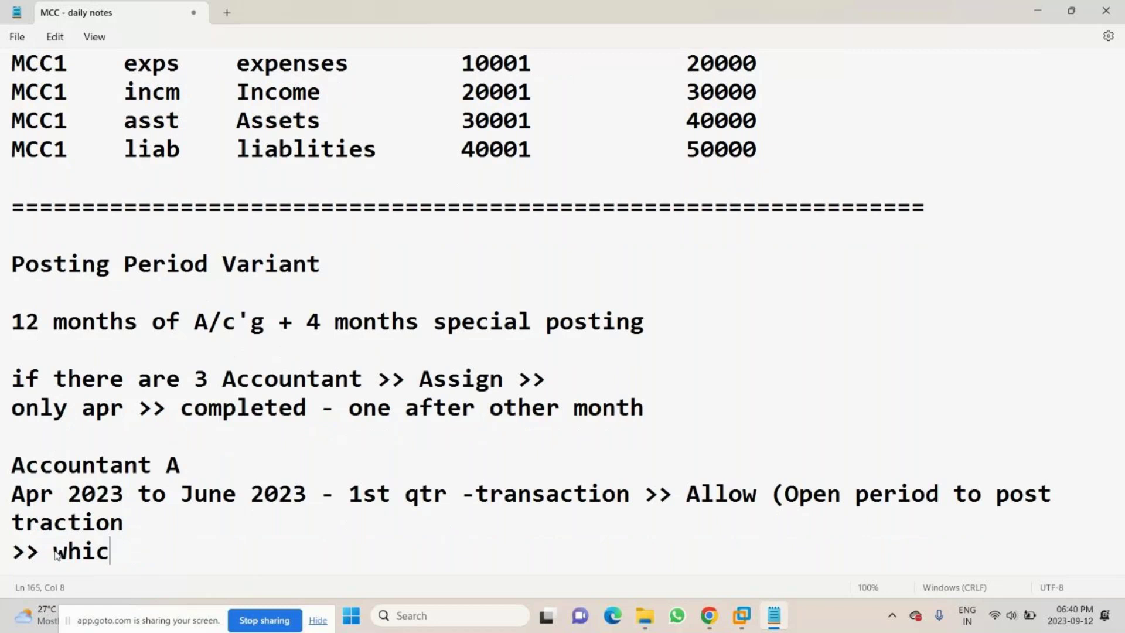
pyautogui.write('h os')
pyautogui.press('BackSpace')
pyautogui.press('BackSpace')
pyautogui.write('is not')
pyautogui.press('Return')
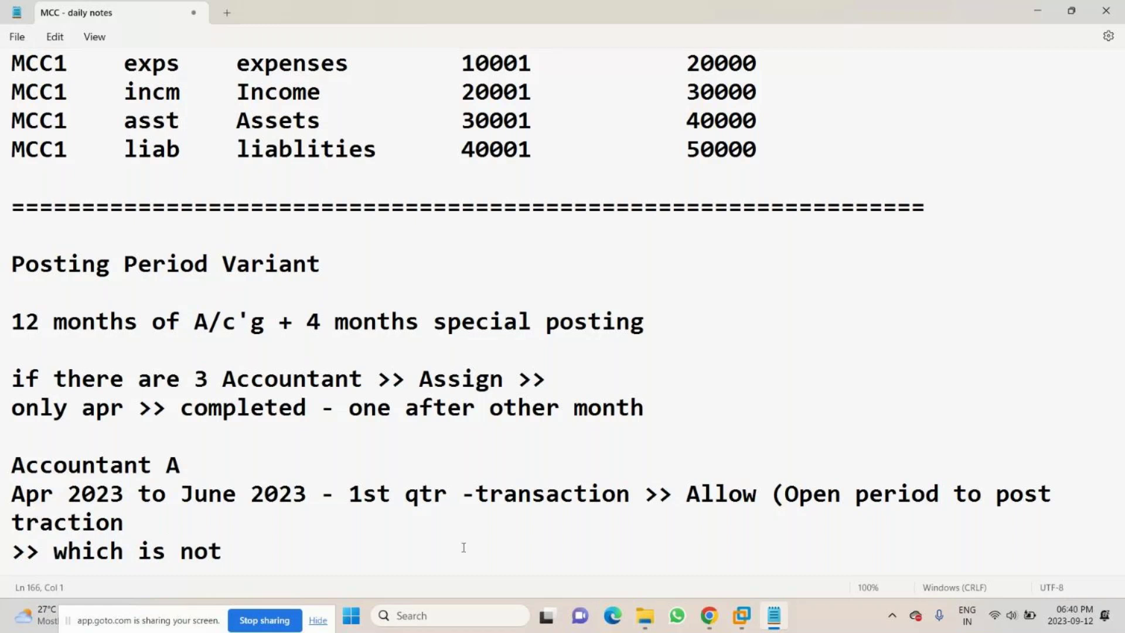
pyautogui.click(55, 524)
pyautogui.write('n')
pyautogui.click(249, 562)
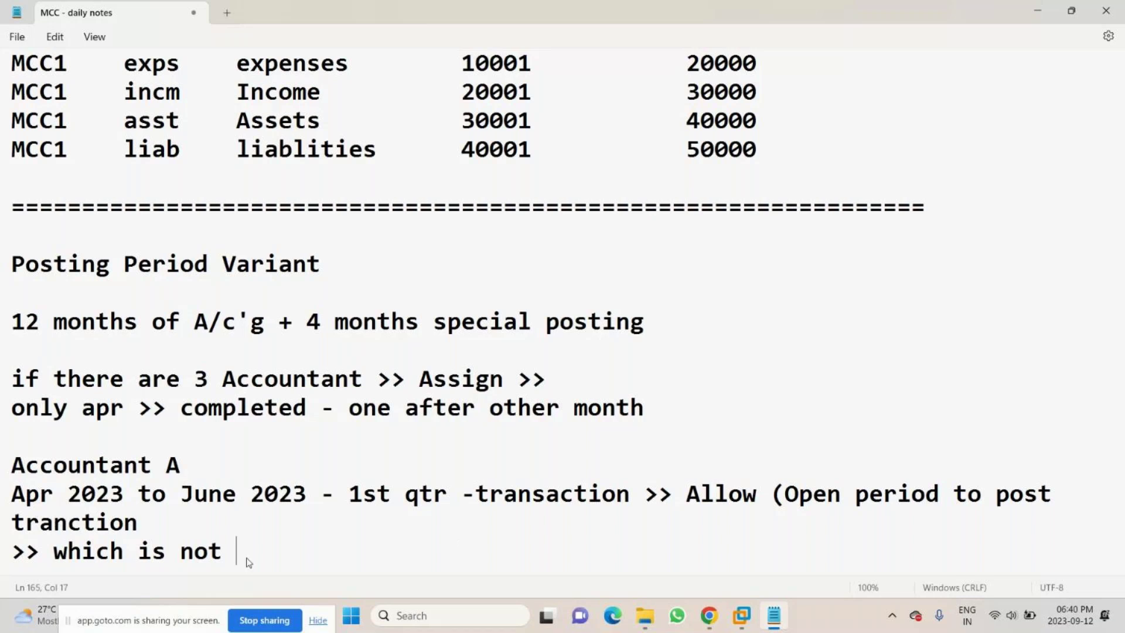
pyautogui.write('(closed ')
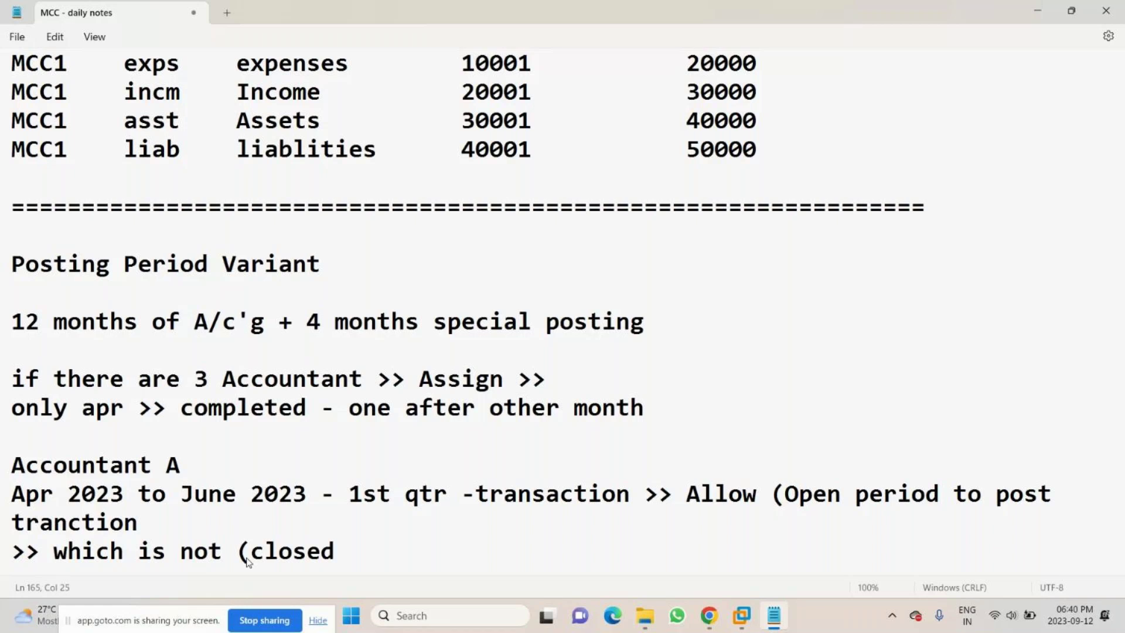
pyautogui.write('posting')
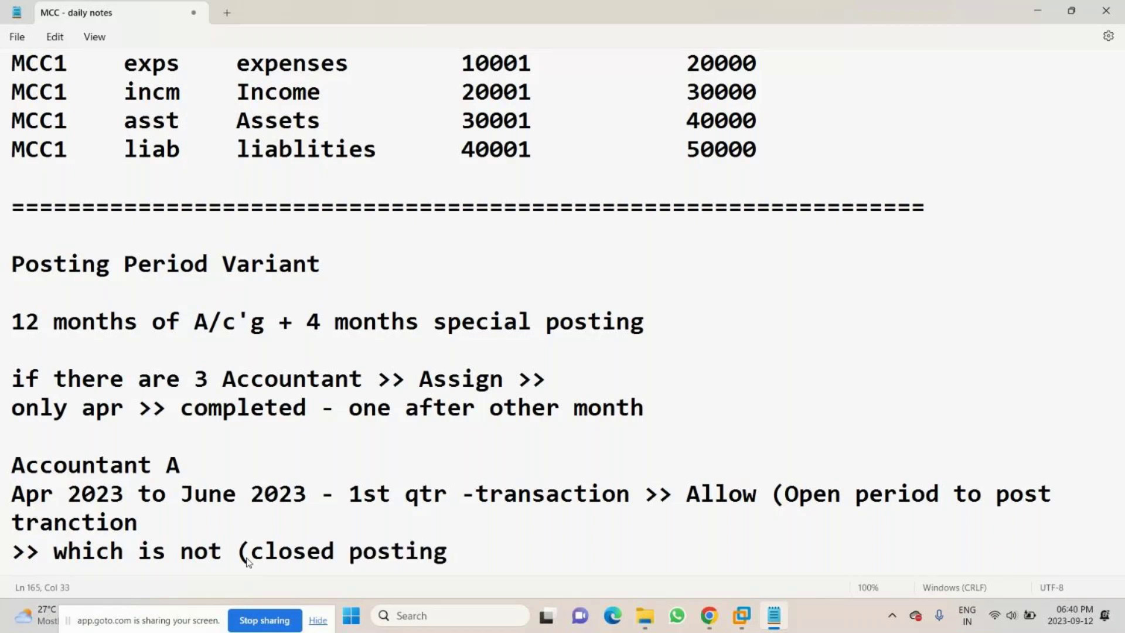
pyautogui.write(' period')
pyautogui.press('Return')
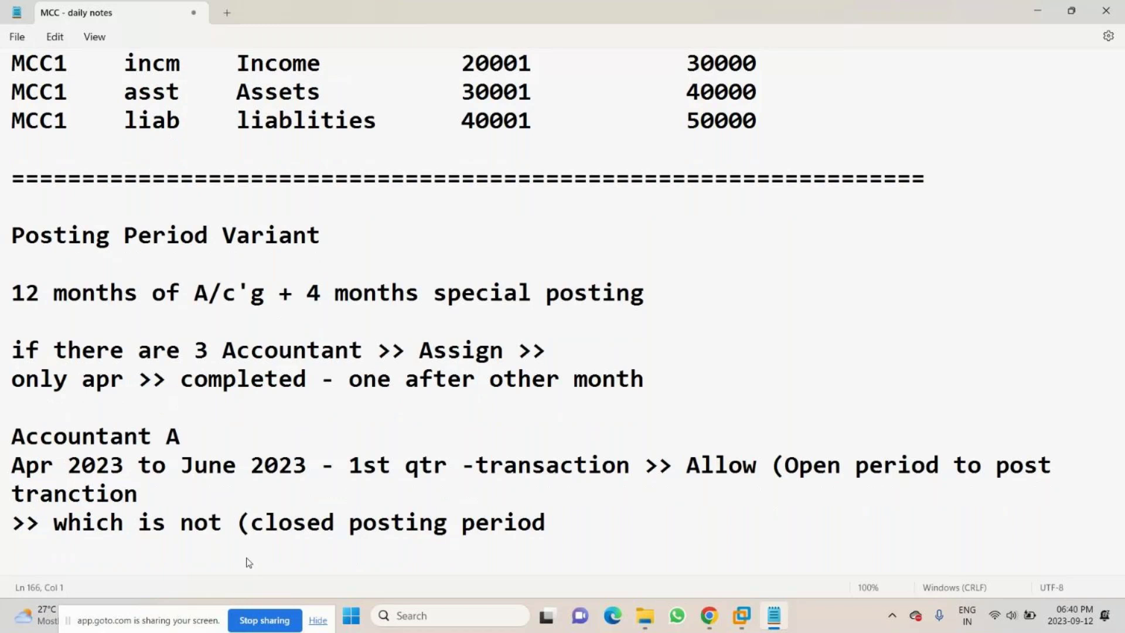
pyautogui.press('BackSpace')
pyautogui.write(')')
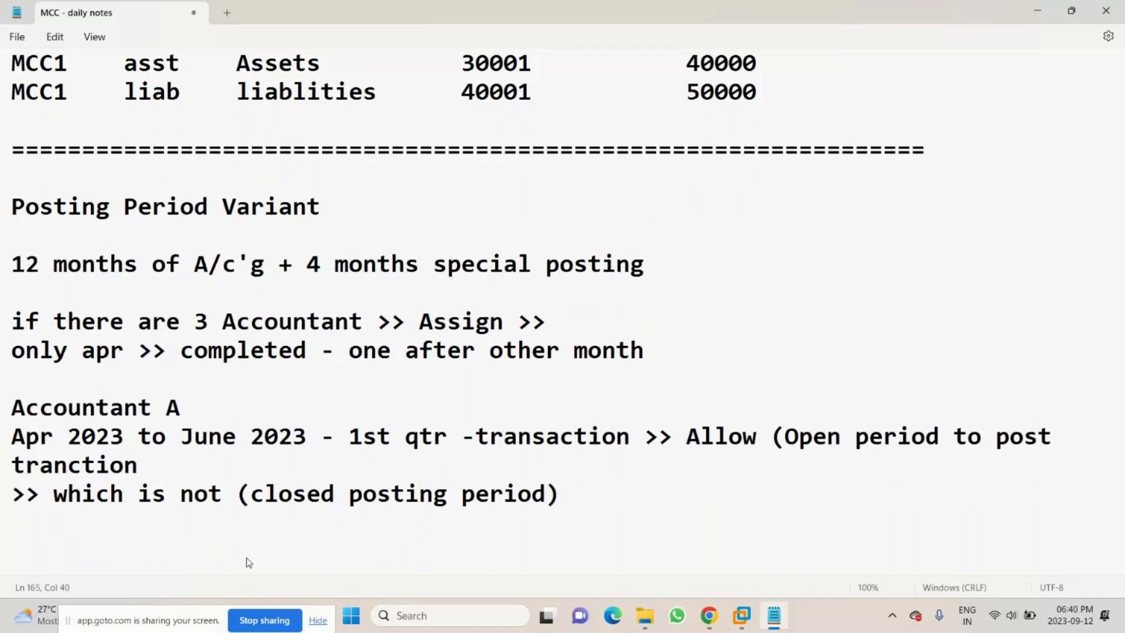
pyautogui.press('Return')
pyautogui.press('Return')
# - Add the lines '1 to 12 months A/c period' and '+ 13 to 16 month spl posting period'
pyautogui.click(597, 504)
pyautogui.press('Return')
pyautogui.press('Return')
pyautogui.write('1 to 12')
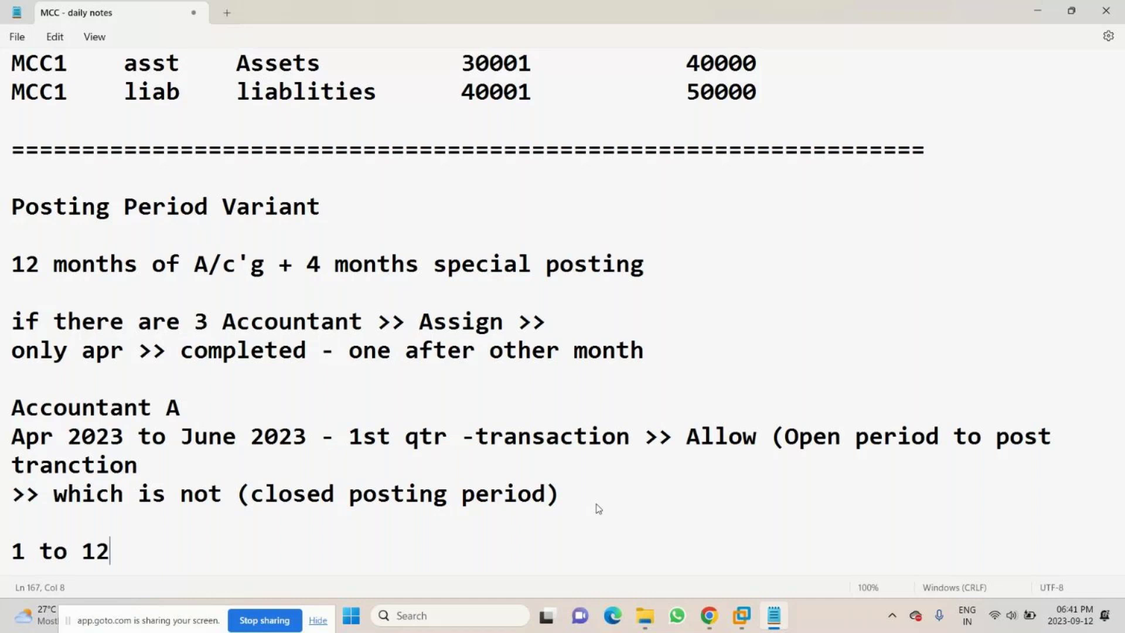
pyautogui.write(' months A/c')
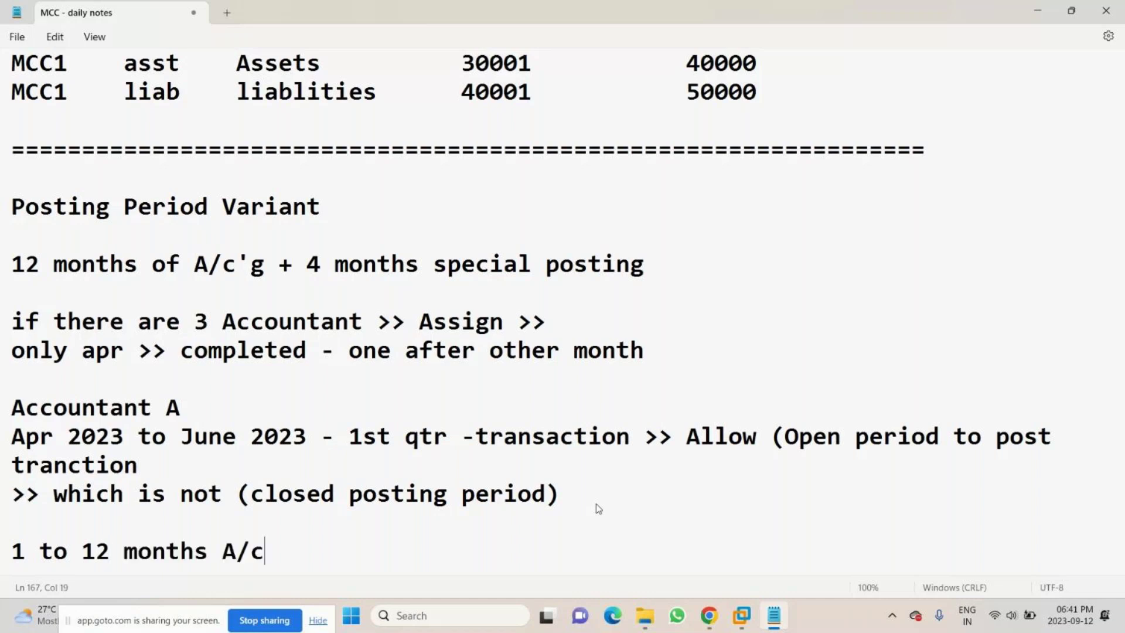
pyautogui.write(' period')
pyautogui.press('Return')
pyautogui.write('+')
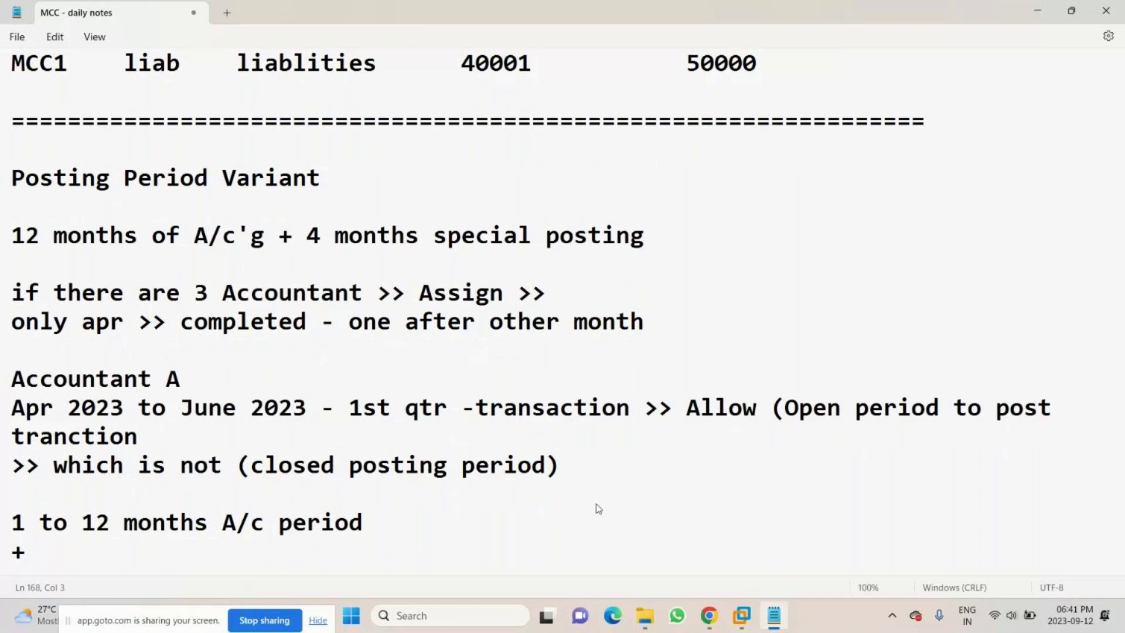
pyautogui.write(' 13 to 16')
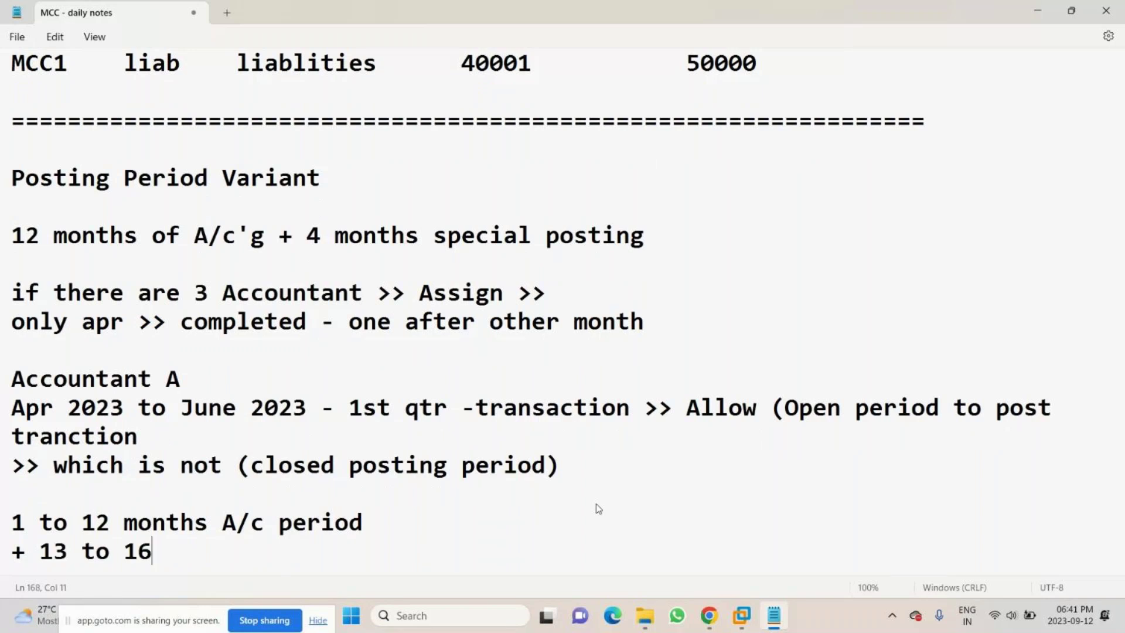
pyautogui.write(' month ')
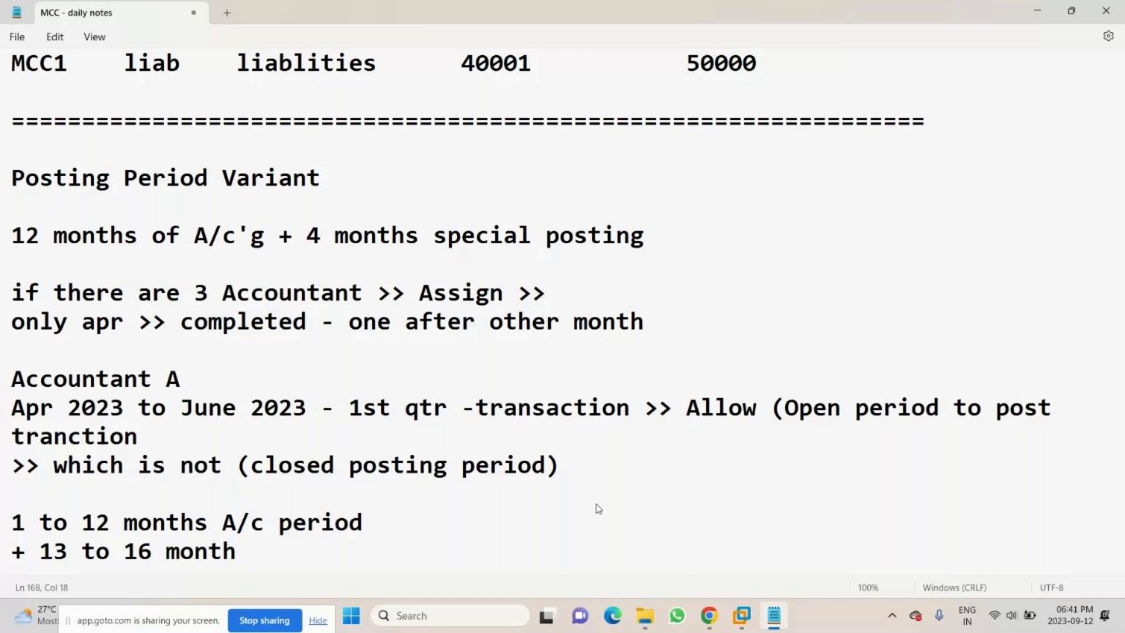
pyautogui.write('spl posit')
pyautogui.press('BackSpace')
pyautogui.press('BackSpace')
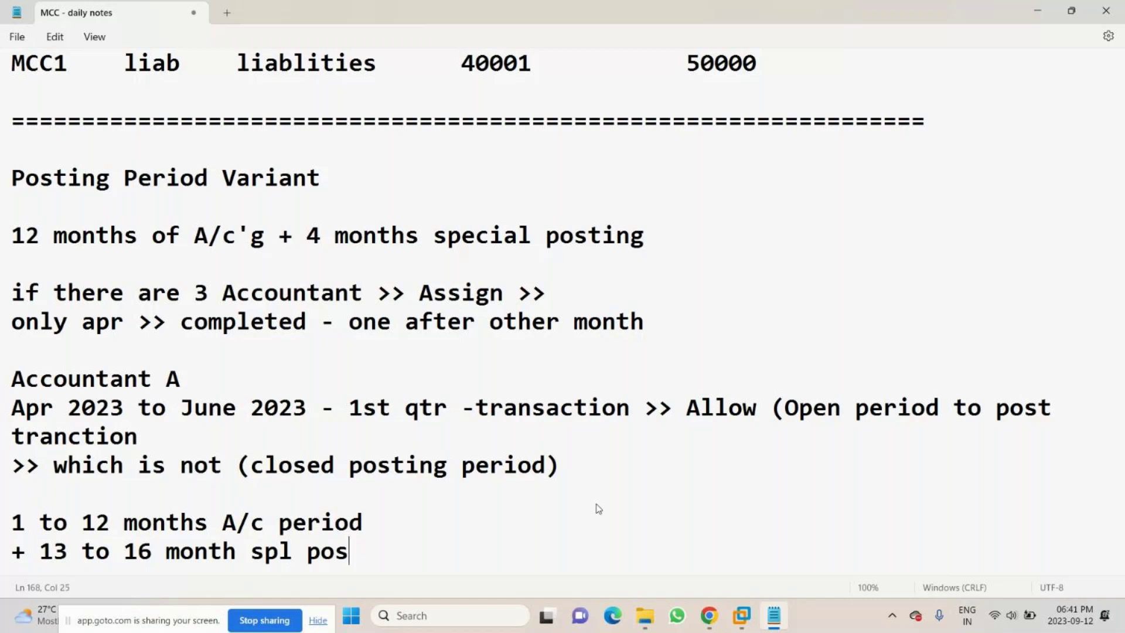
pyautogui.write('ting pe')
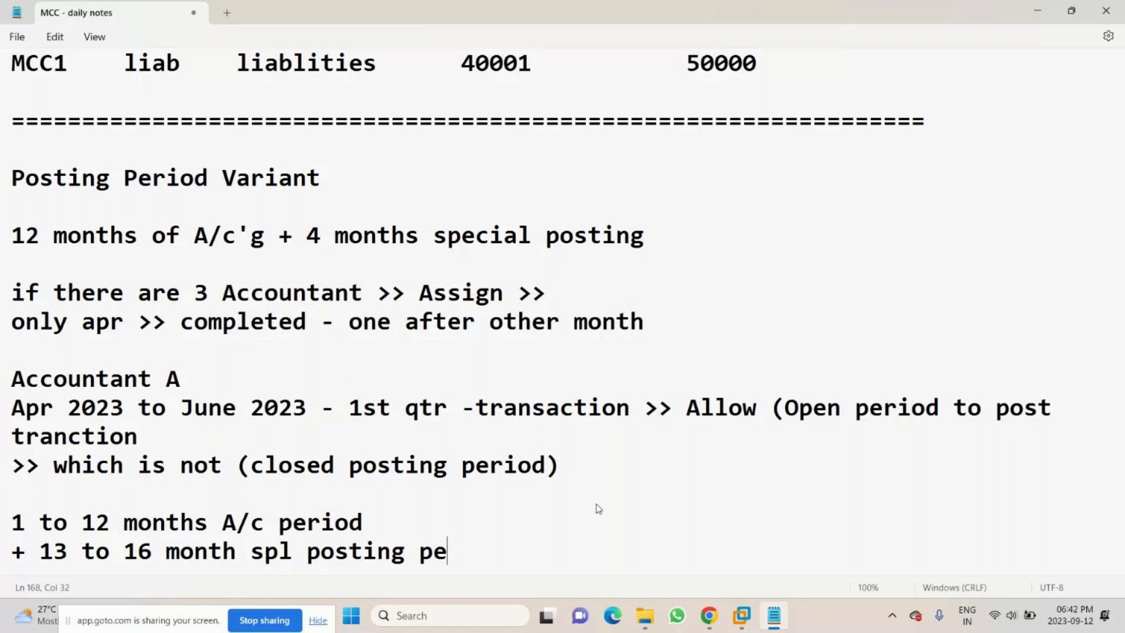
pyautogui.write('riod')
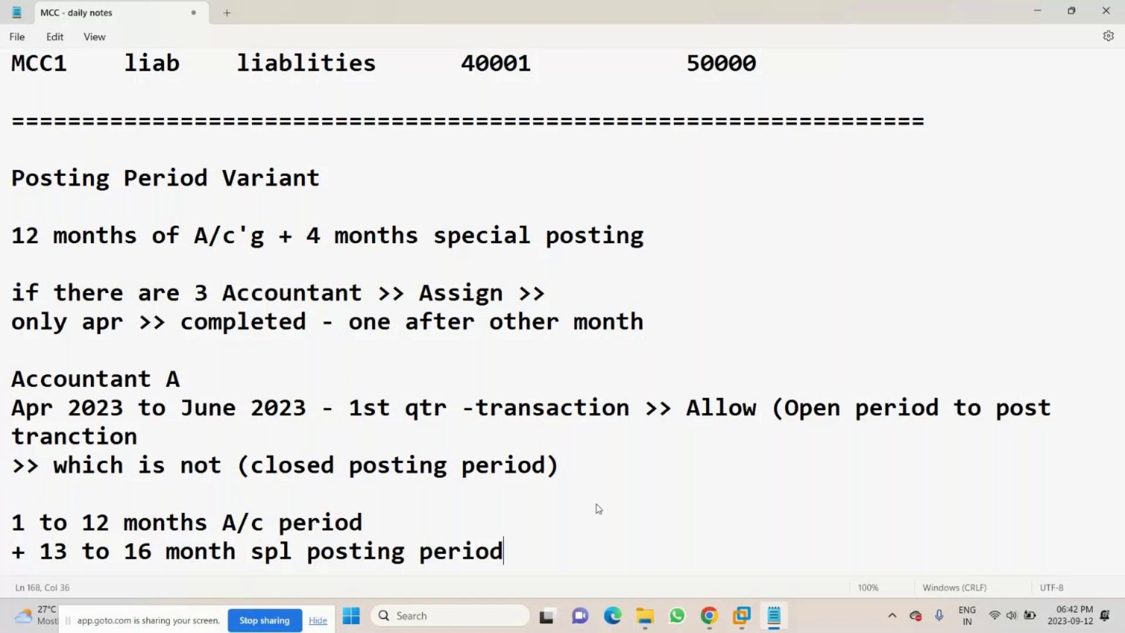
# - Highlight the two period lines, then minimize Notepad and bring VMware Workstation forward
pyautogui.click(13, 523)
pyautogui.moveTo(17, 529); pyautogui.dragTo(372, 559)
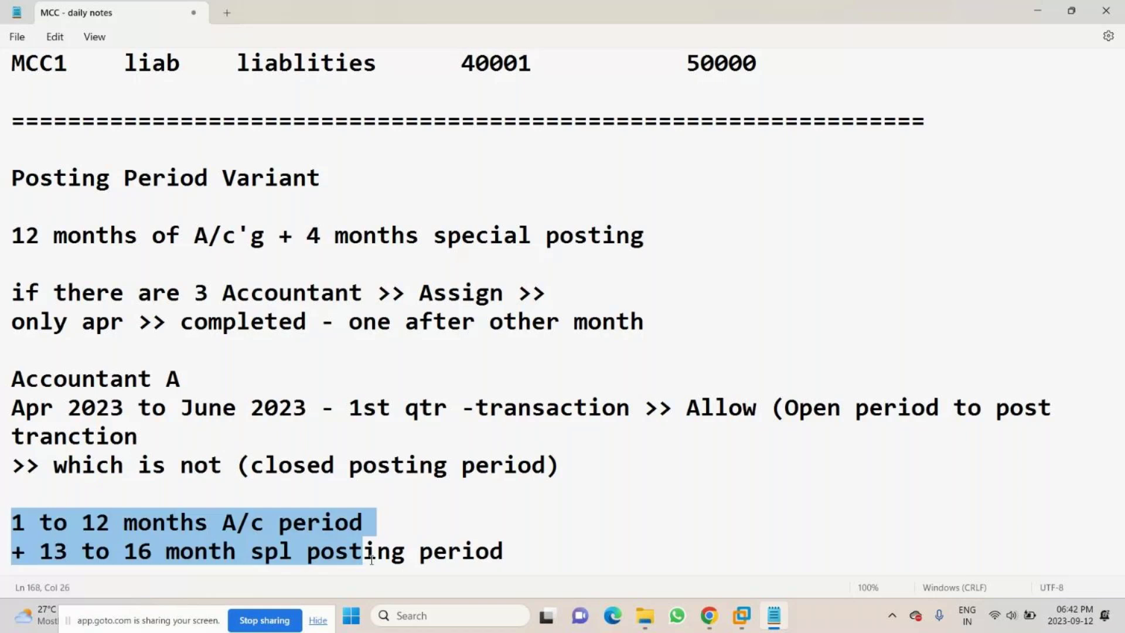
pyautogui.moveTo(371, 560); pyautogui.dragTo(506, 546)
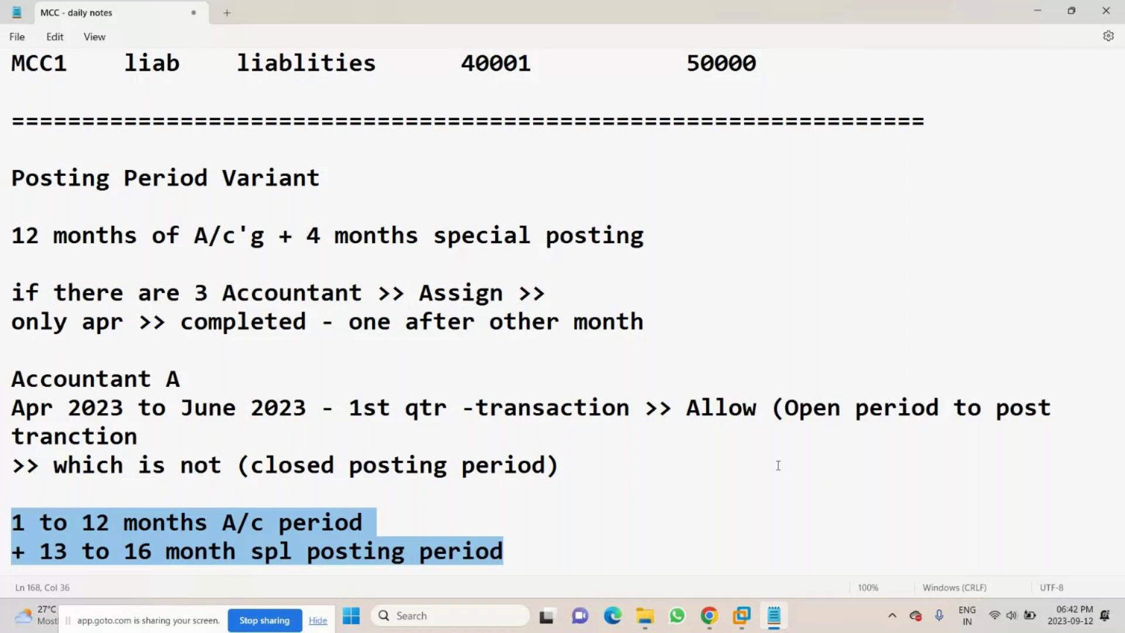
pyautogui.click(774, 616)
pyautogui.click(741, 616)
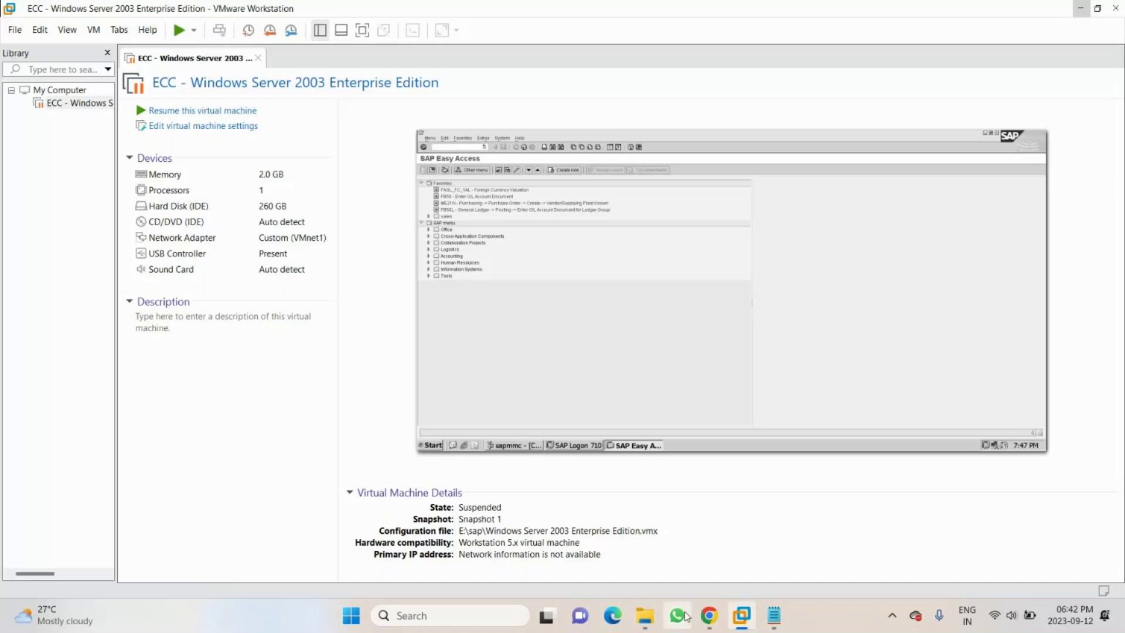
# - Switch from VMware Workstation to the GoTo meeting window in Chrome
pyautogui.click(709, 616)
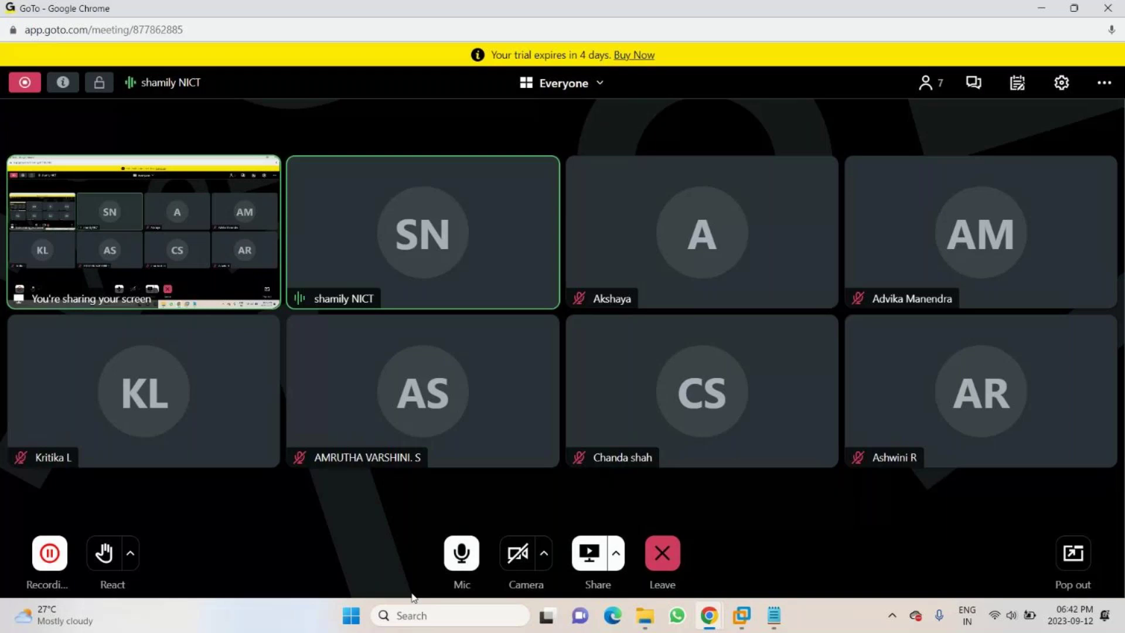
# - Mute the microphone using the Mic button in the meeting toolbar
pyautogui.click(462, 559)
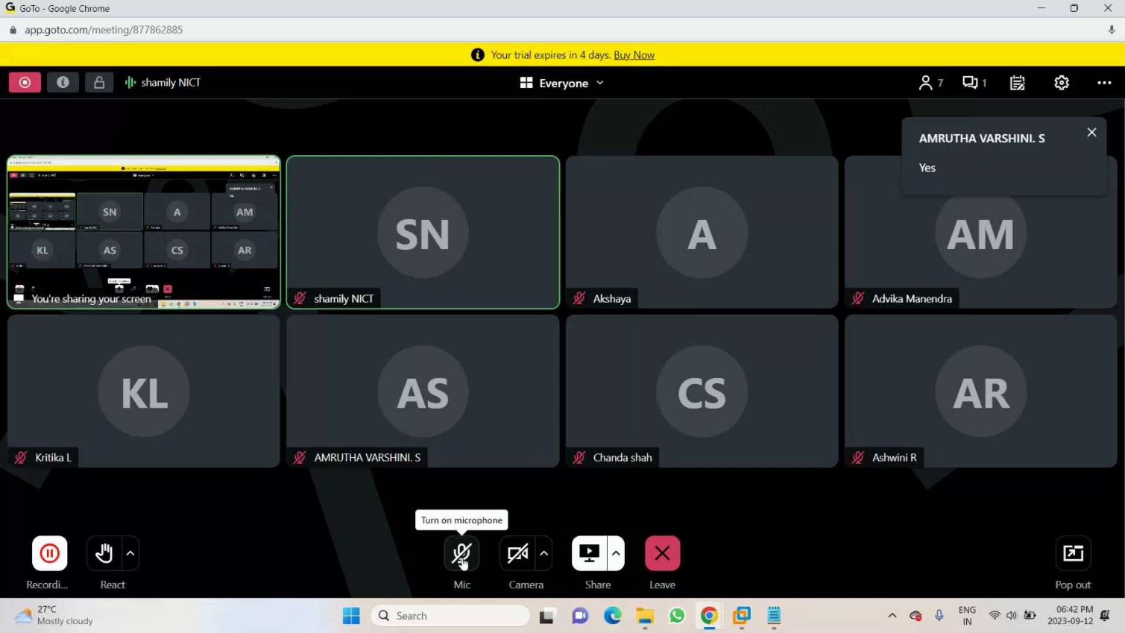
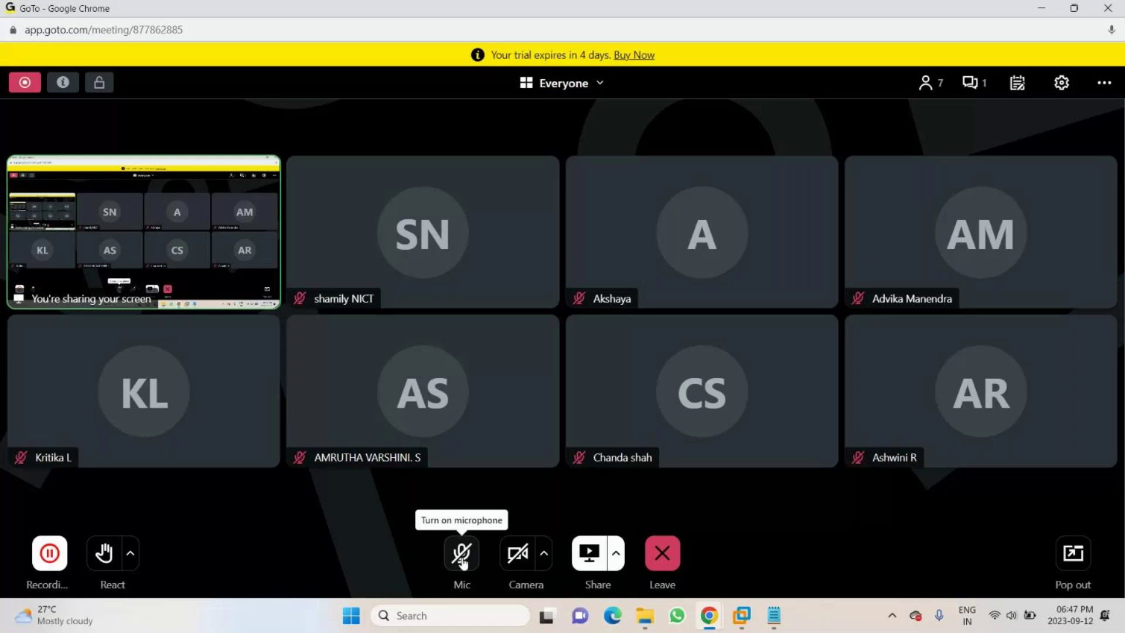
# - Minimize the GoTo meeting window to reveal the suspended ECC virtual machine in VMware Workstation
pyautogui.click(1040, 8)
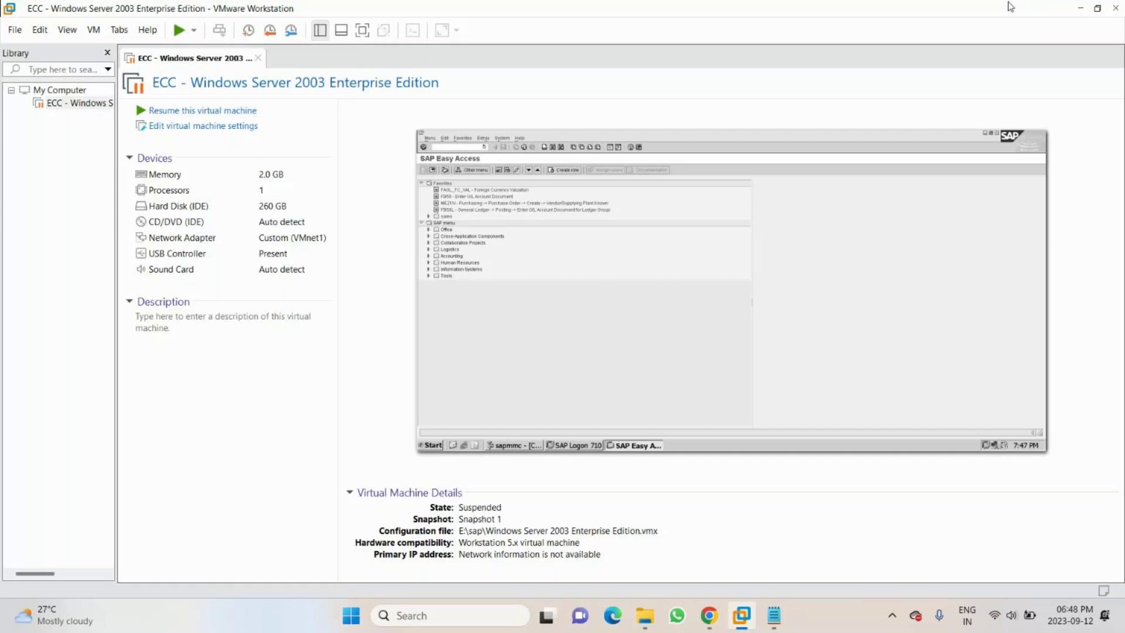
# - Resume the suspended ECC virtual machine, glancing at the meeting while it restores
pyautogui.click(213, 111)
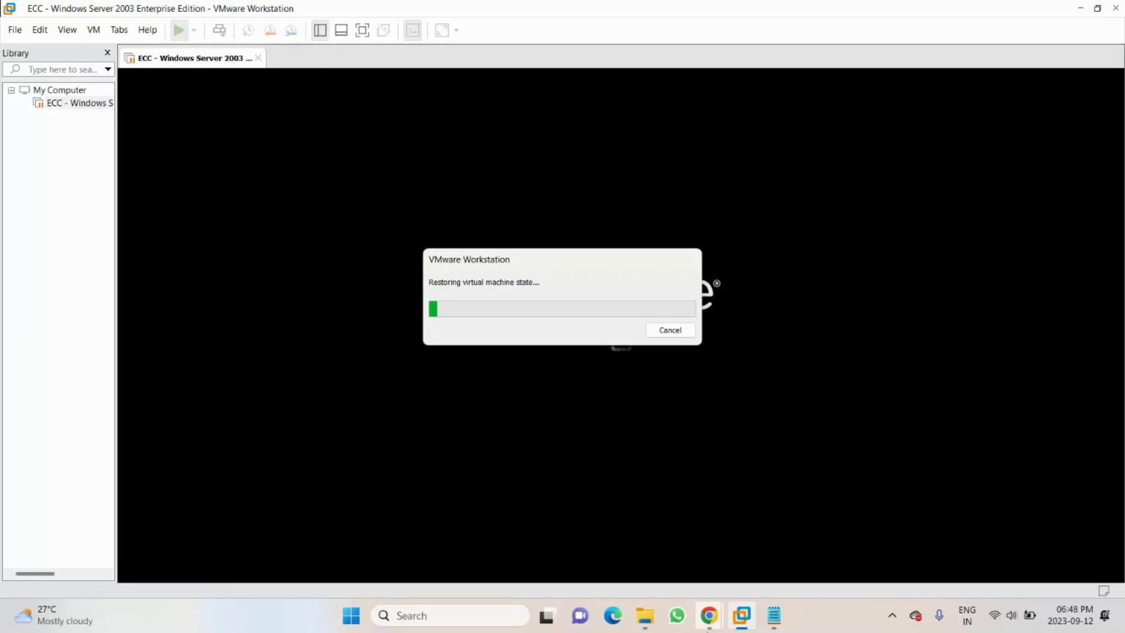
pyautogui.hotkey('alt', 'Tab')
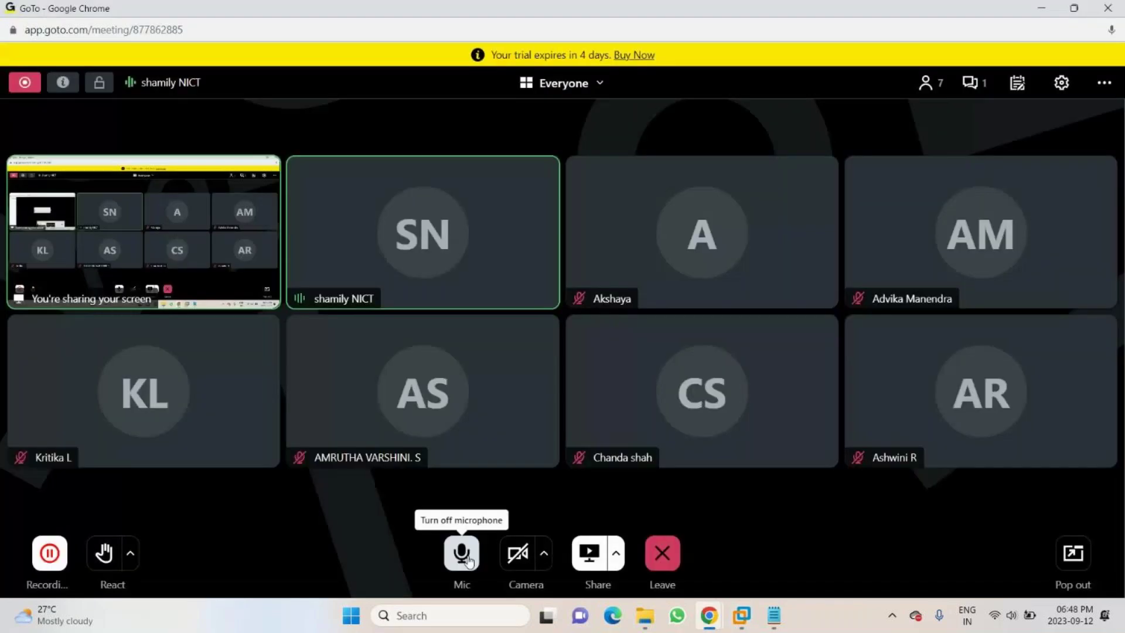
pyautogui.hotkey('alt', 'Tab')
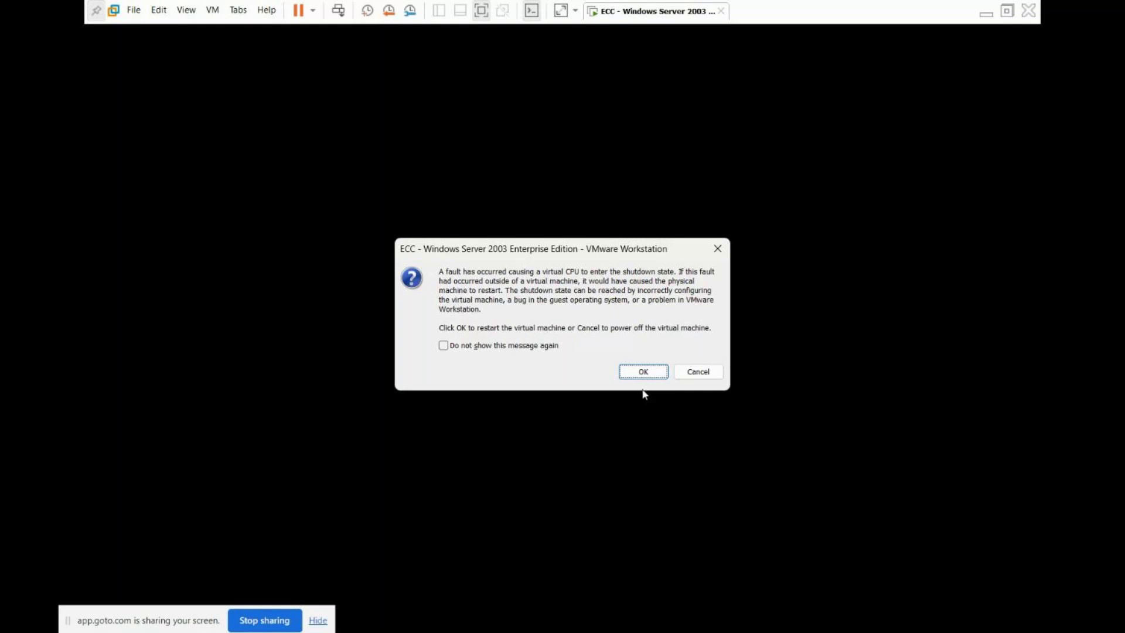
# - Restart the faulted ECC machine and log on to Windows Server 2003 with the account password
pyautogui.click(643, 371)
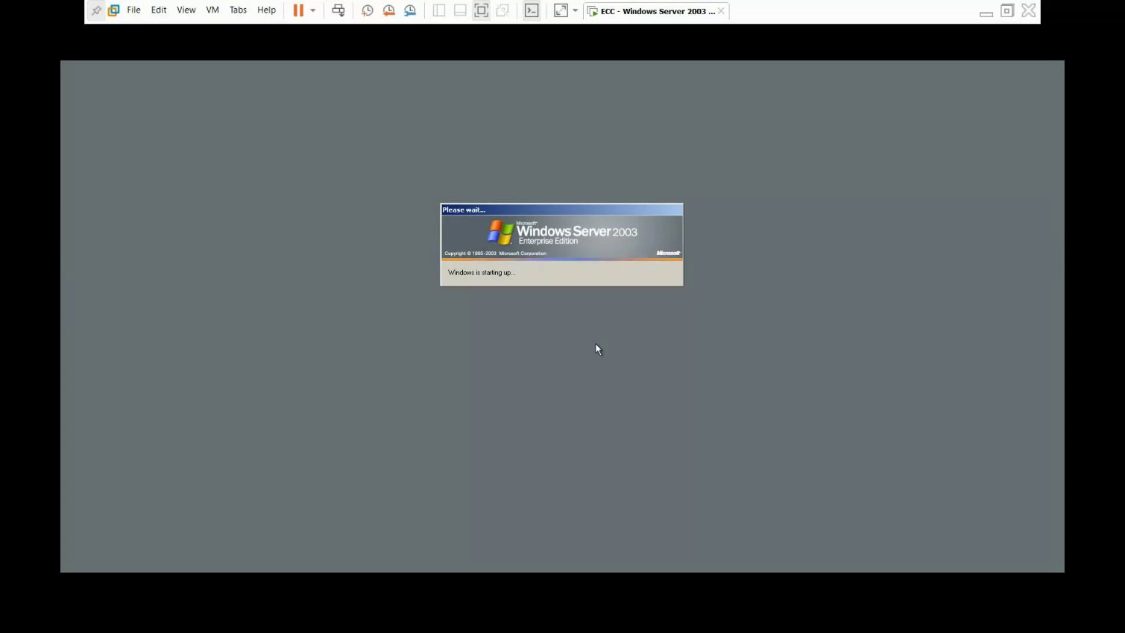
pyautogui.hotkey('ctrl', 'alt', 'Delete')
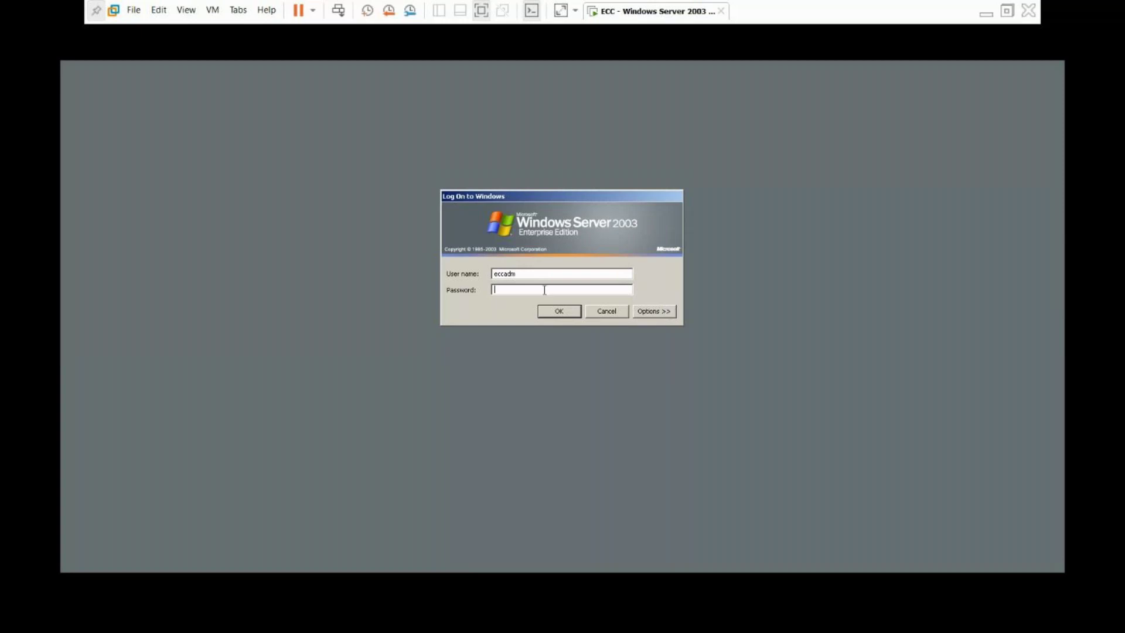
pyautogui.write('•••••••••')
pyautogui.click(574, 309)
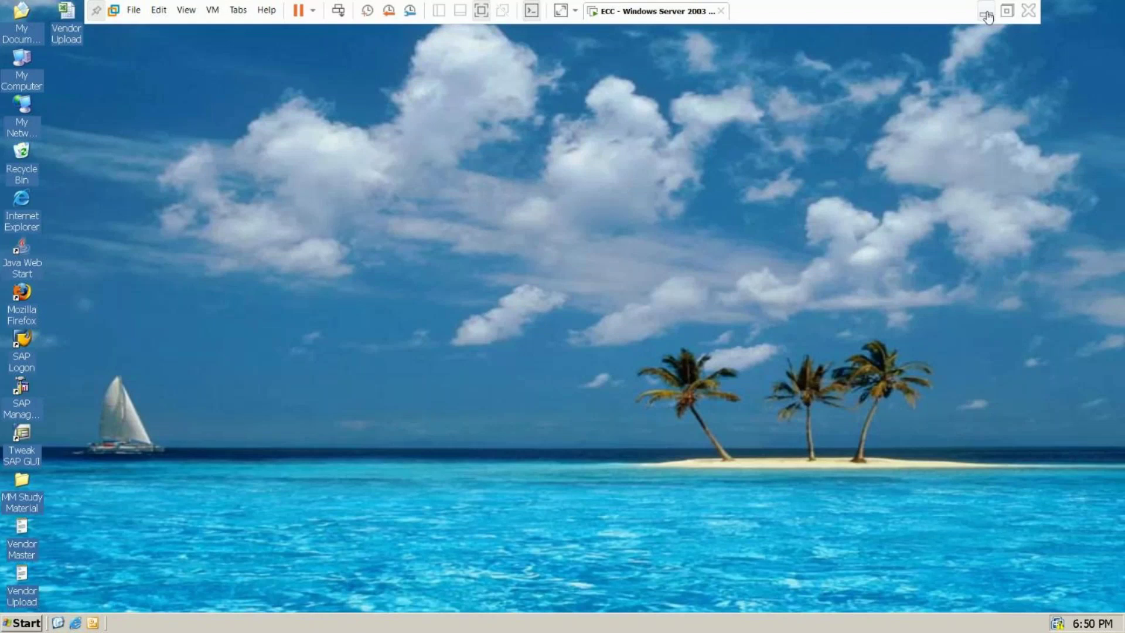
# - Launch SAP Management Console and move its window to the desktop's left-centre
pyautogui.click(22, 410)
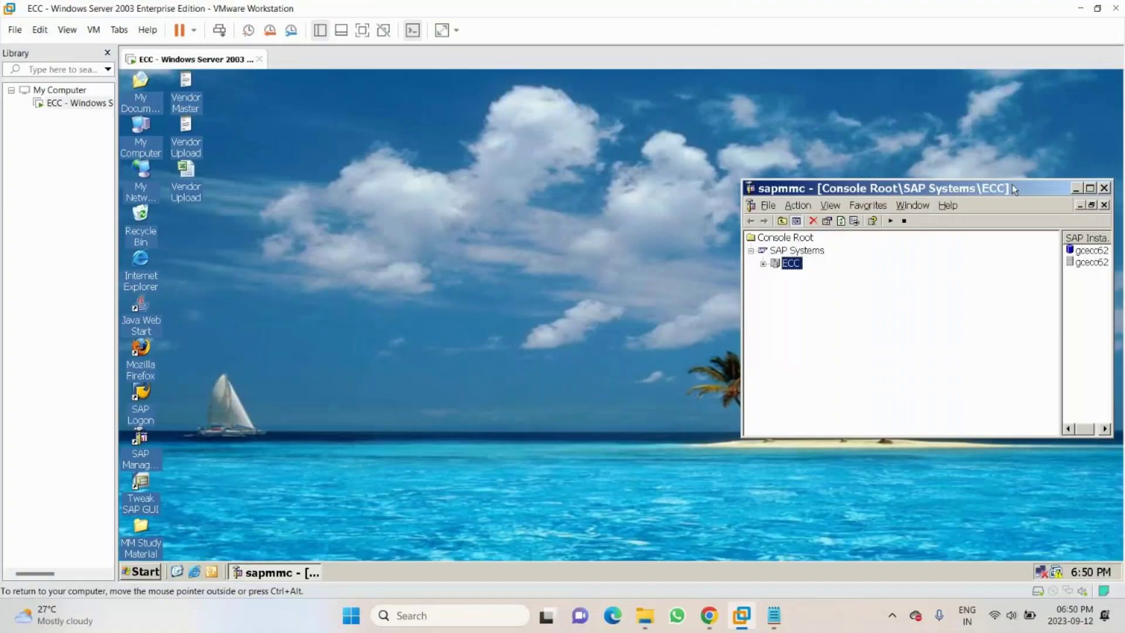
pyautogui.moveTo(1011, 184); pyautogui.dragTo(551, 173)
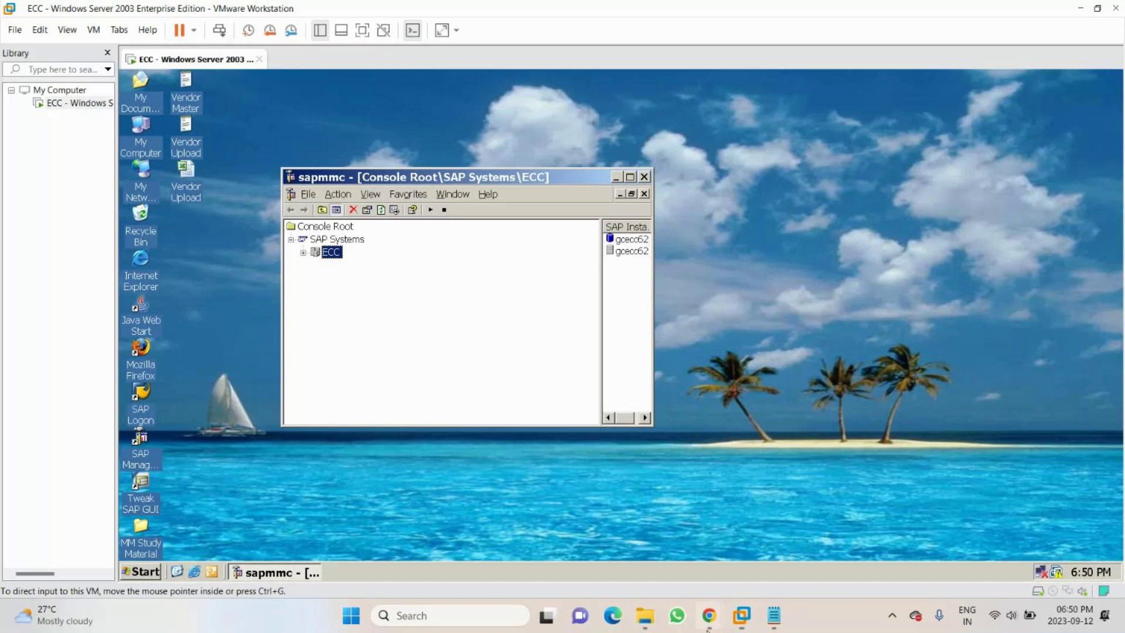
pyautogui.moveTo(708, 627)
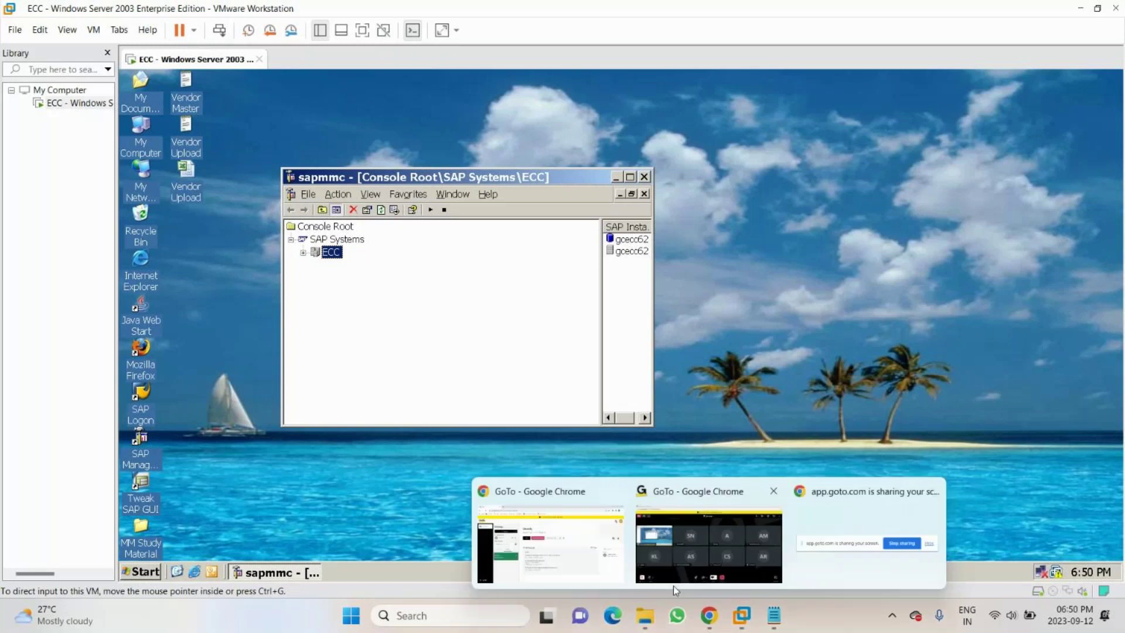
pyautogui.click(674, 585)
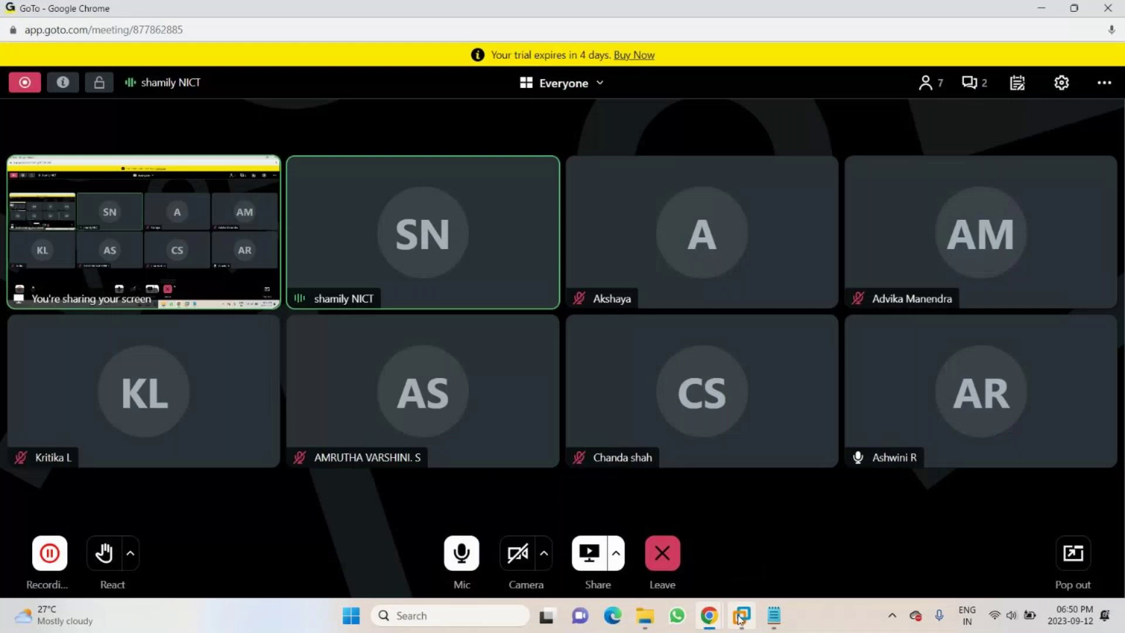
pyautogui.click(741, 616)
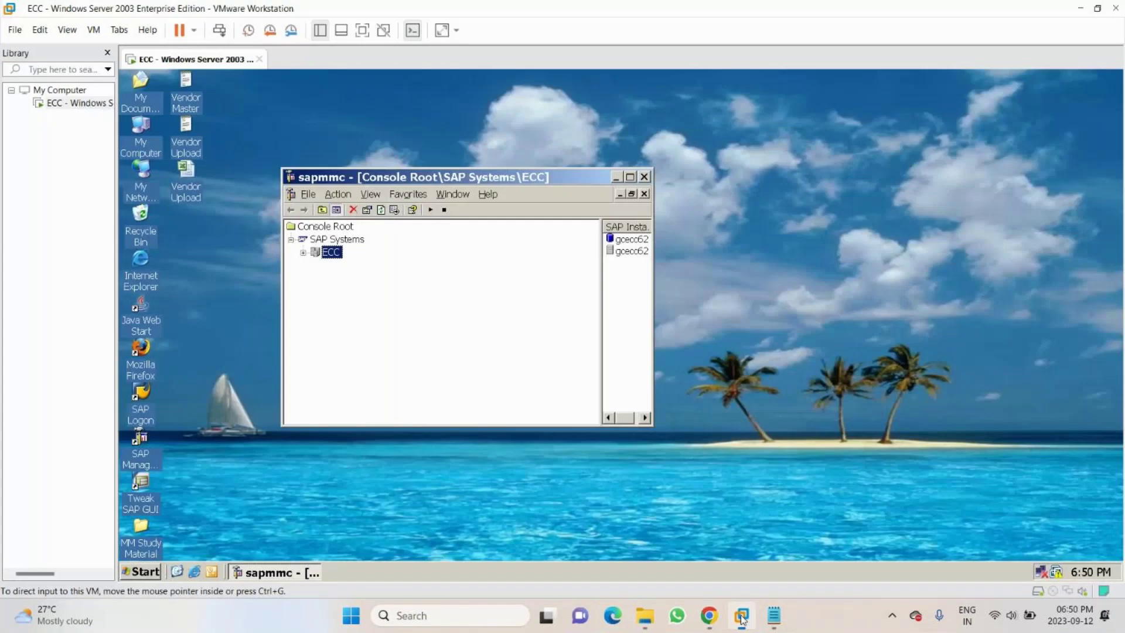
# - Start the ECC SAP system, authenticating with the operating-system user's password
pyautogui.rightClick(338, 252)
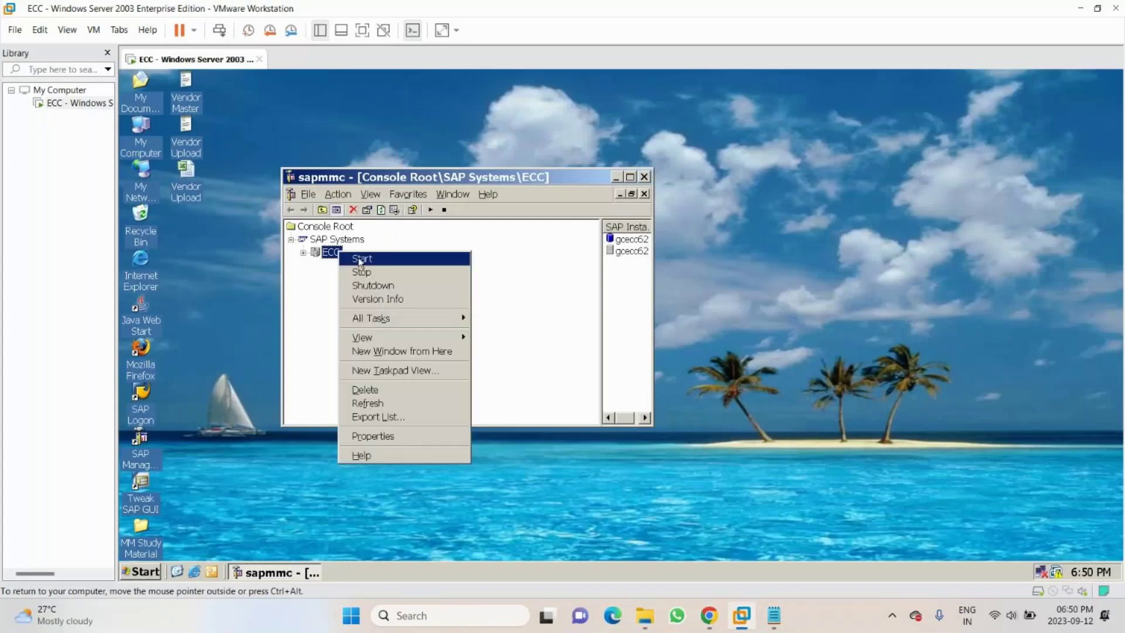
pyautogui.click(361, 259)
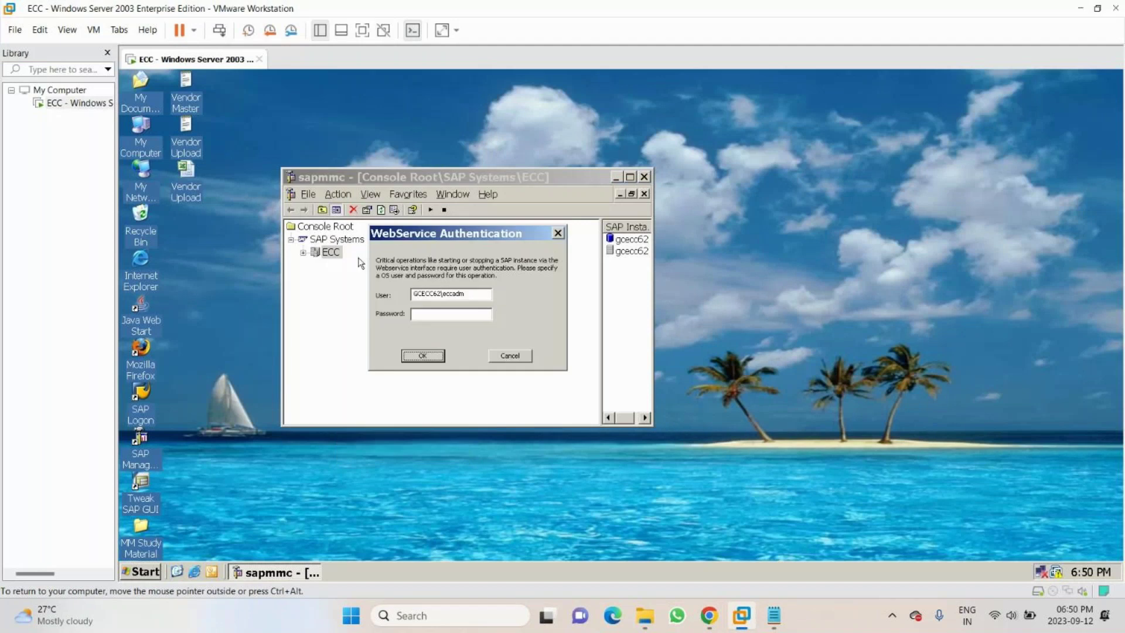
pyautogui.click(426, 311)
pyautogui.write('******')
pyautogui.click(432, 357)
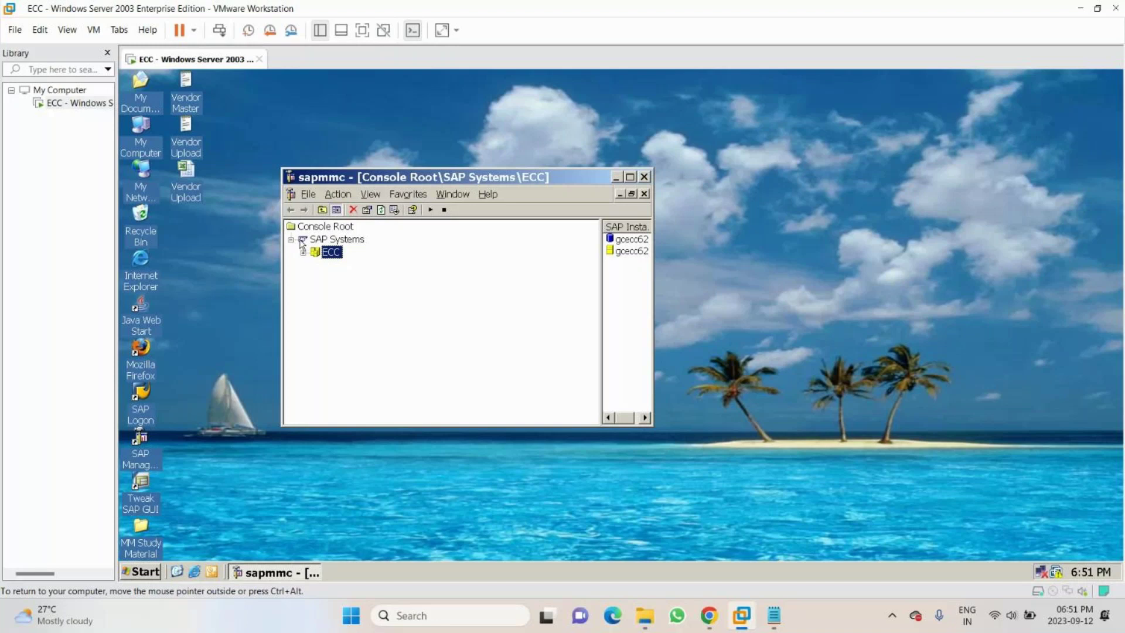
# - Add the note 'apr-2023 (1st month) Mar-2024 (12th month) >> open PPV for posting transaction'
pyautogui.click(781, 615)
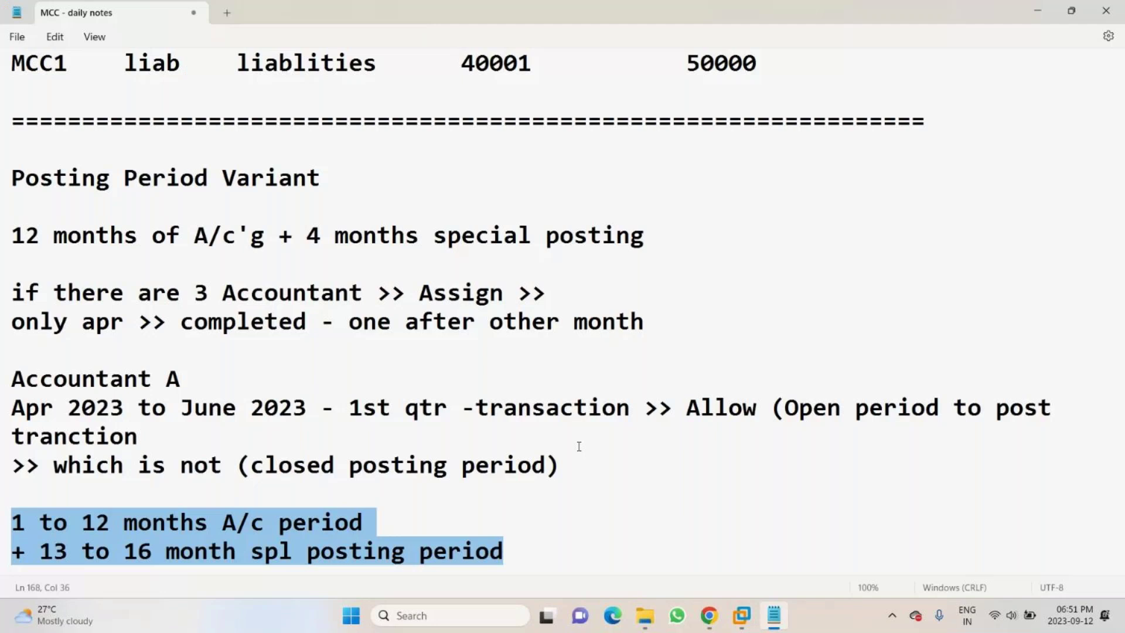
pyautogui.click(526, 565)
pyautogui.press('Return')
pyautogui.press('Return')
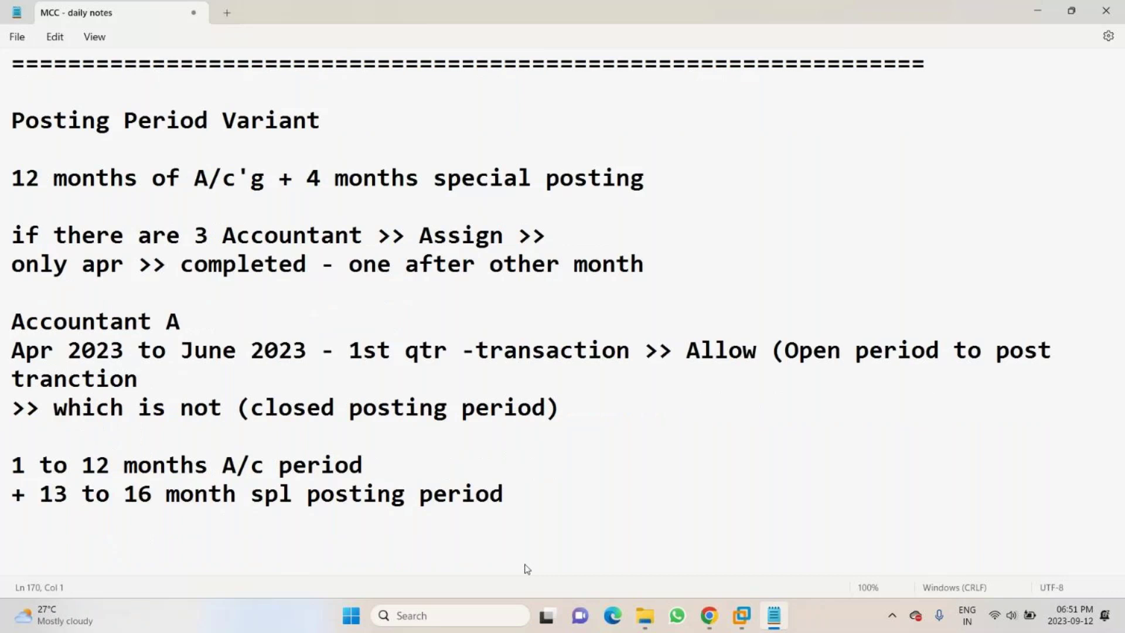
pyautogui.write('apr2023')
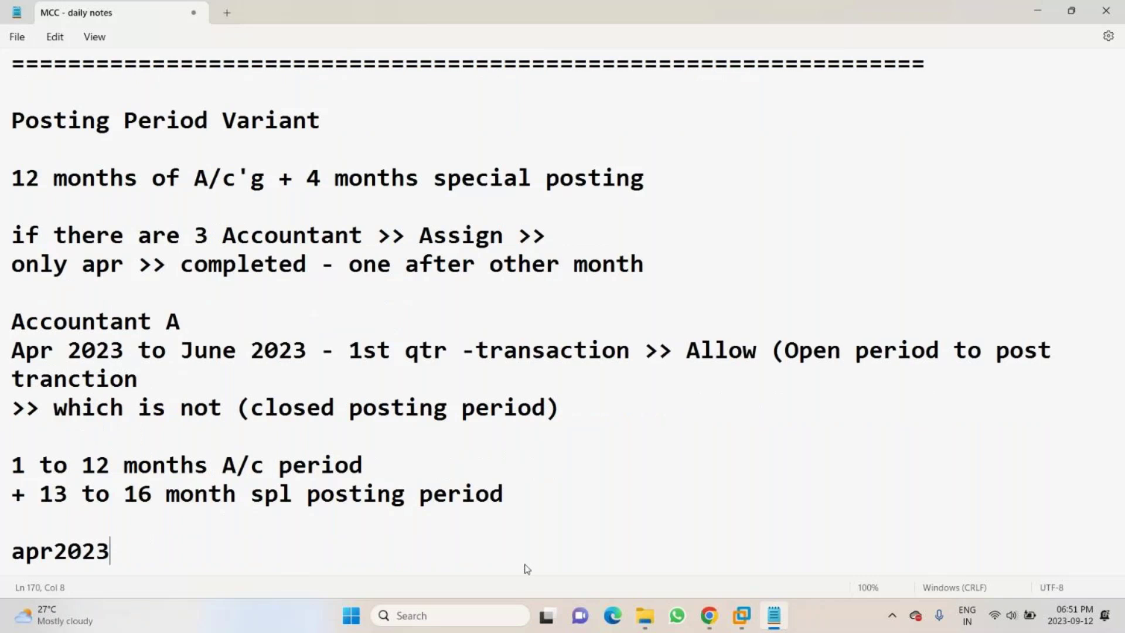
pyautogui.press('Left')
pyautogui.press('Left')
pyautogui.press('Left')
pyautogui.press('Left')
pyautogui.write('-')
pyautogui.press('End')
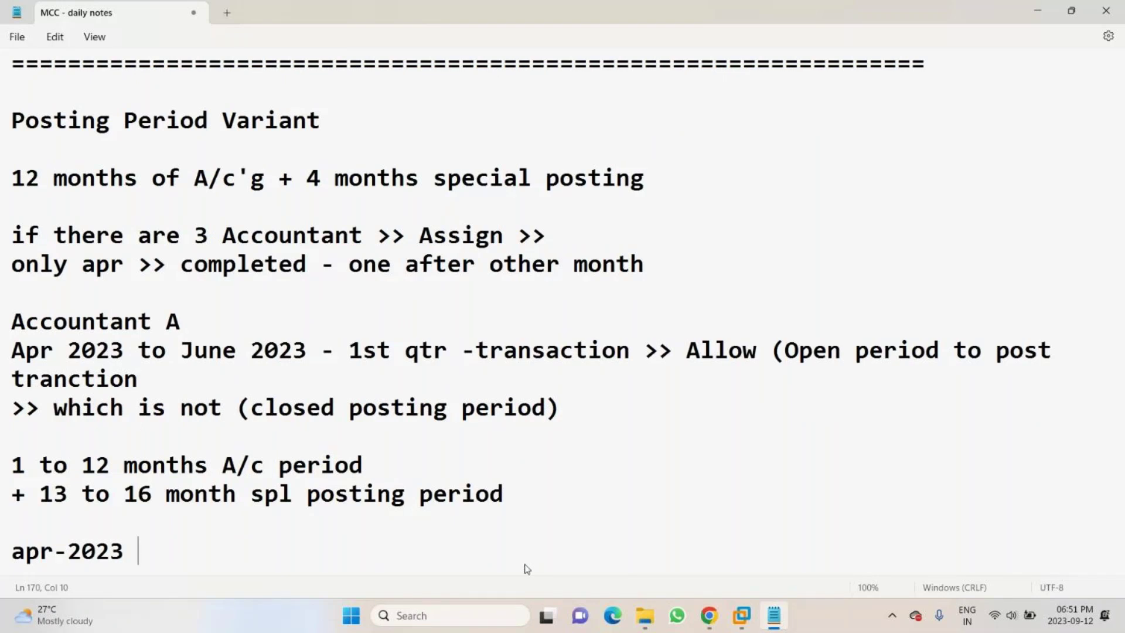
pyautogui.write('(1st mon')
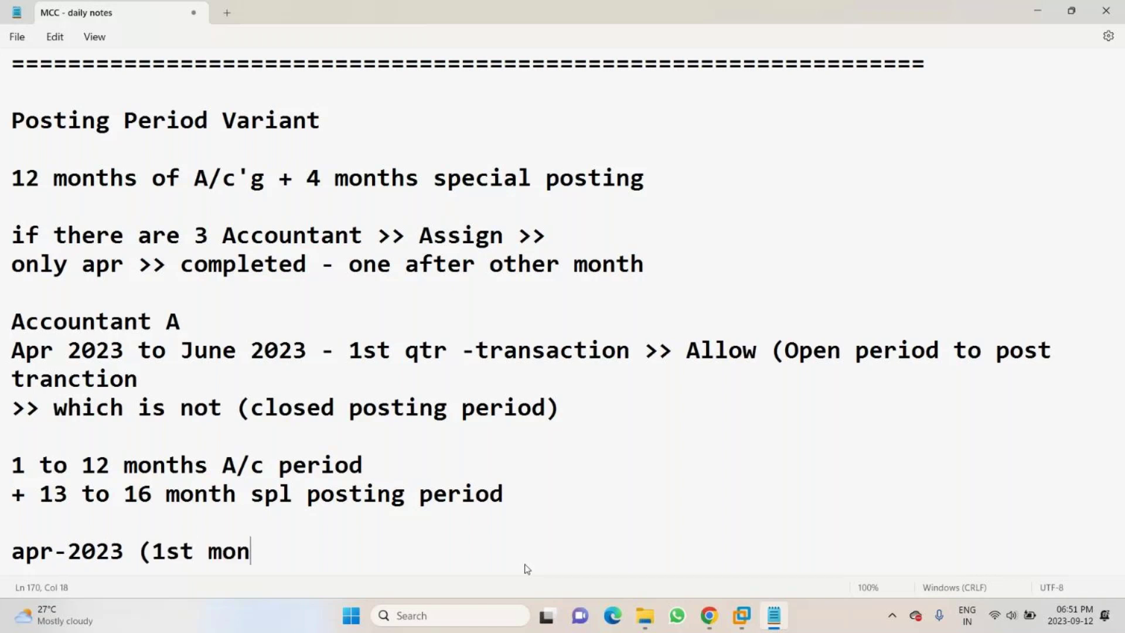
pyautogui.write('th) Mar-2024')
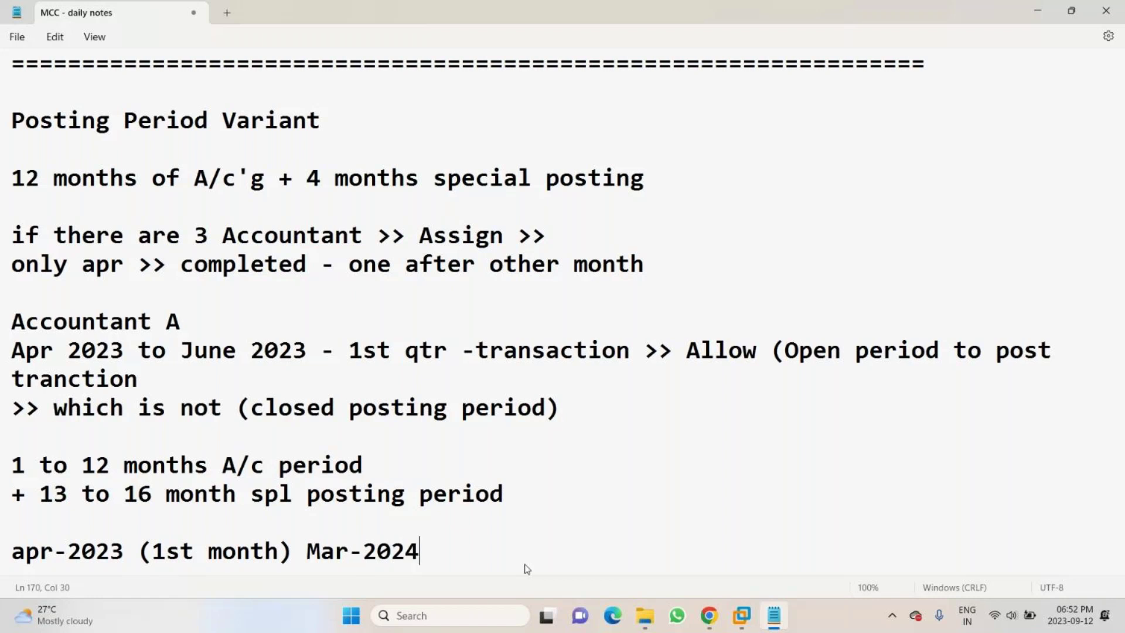
pyautogui.write(' (12th ')
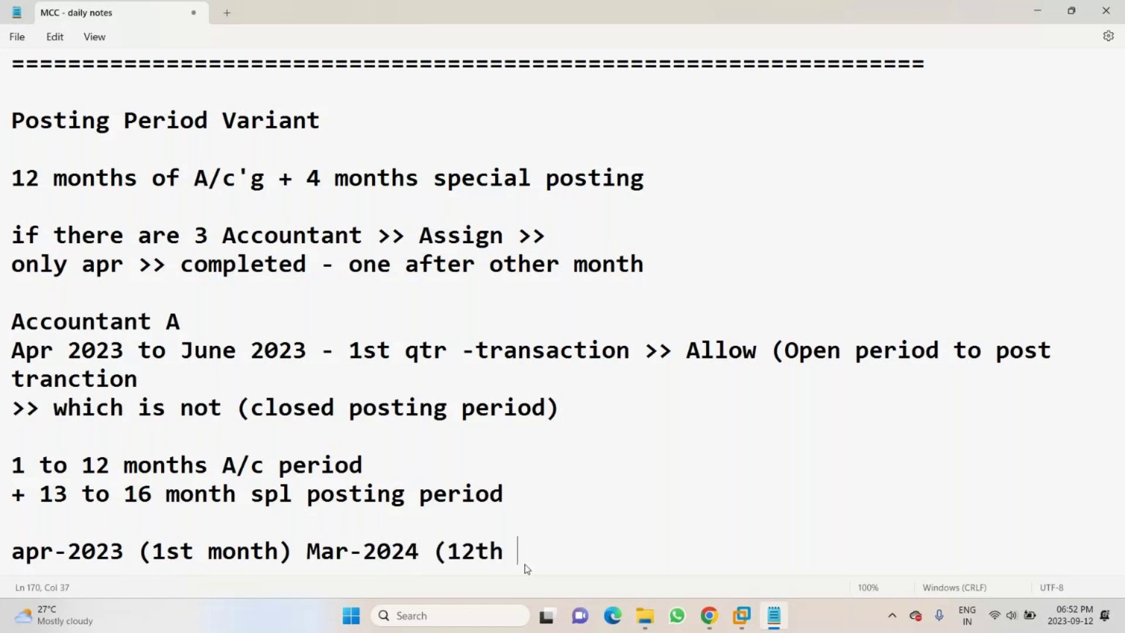
pyautogui.write('month) >>')
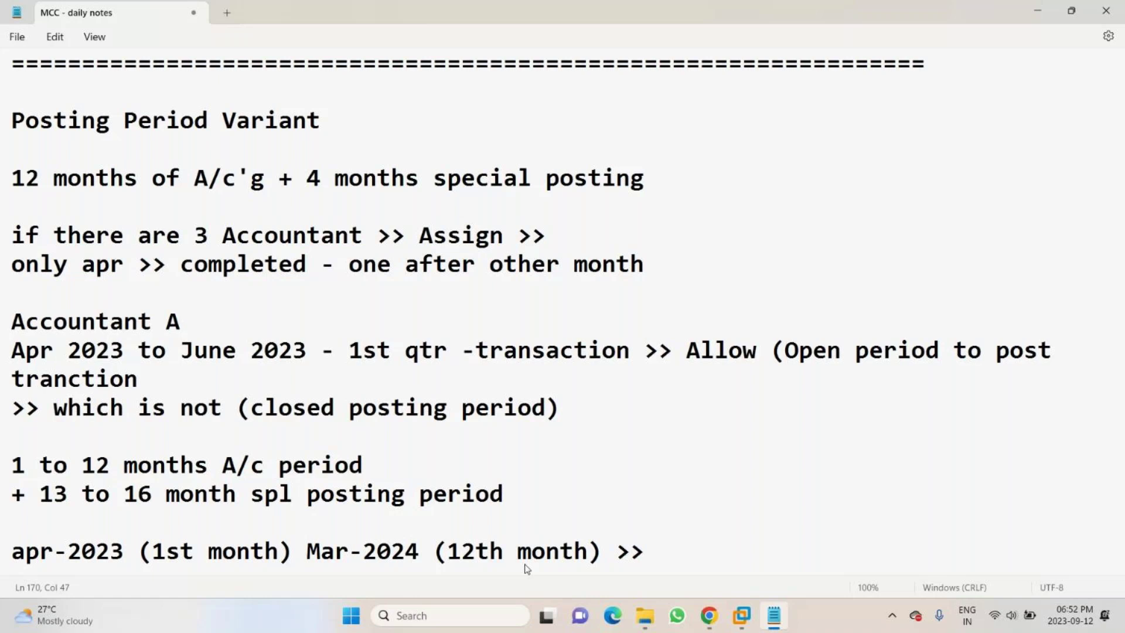
pyautogui.write(' open PP')
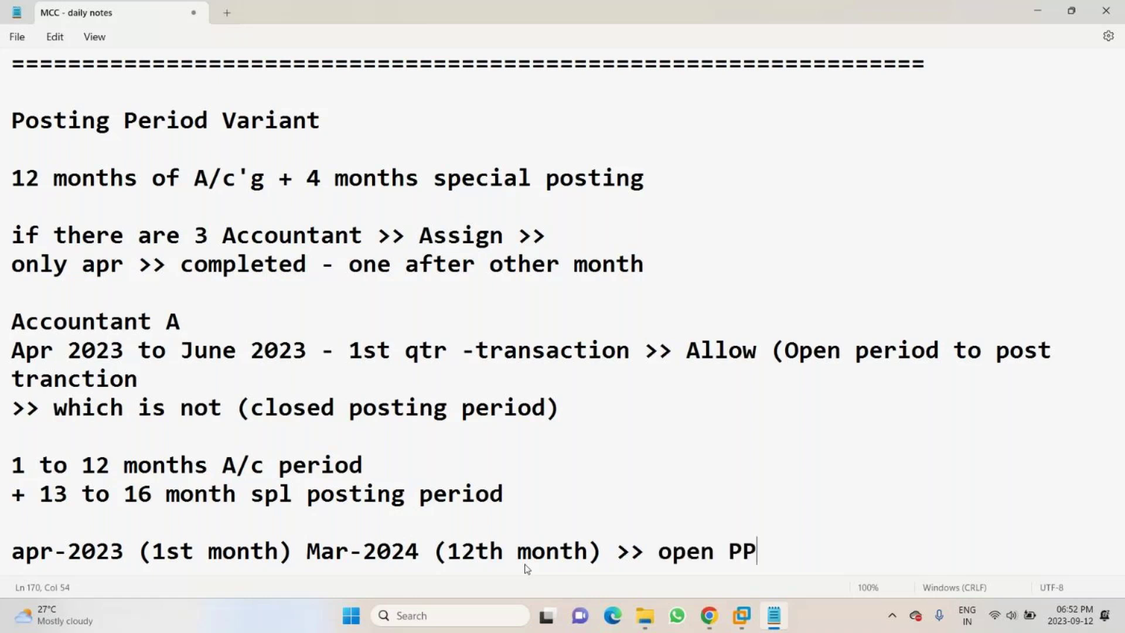
pyautogui.write('V for posting ')
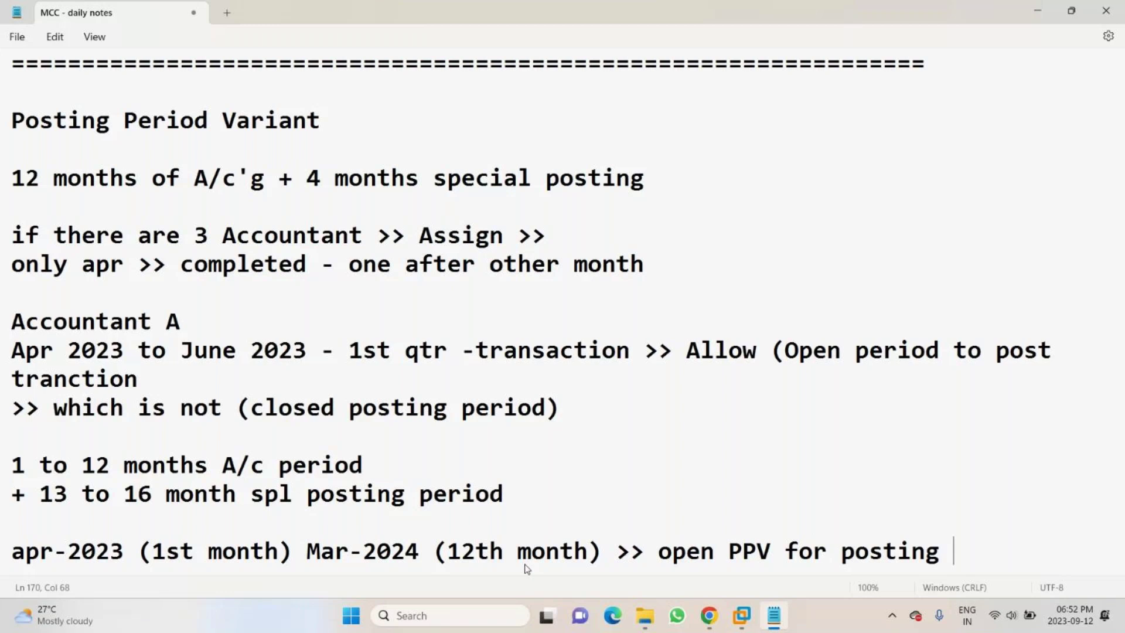
pyautogui.write('transacti')
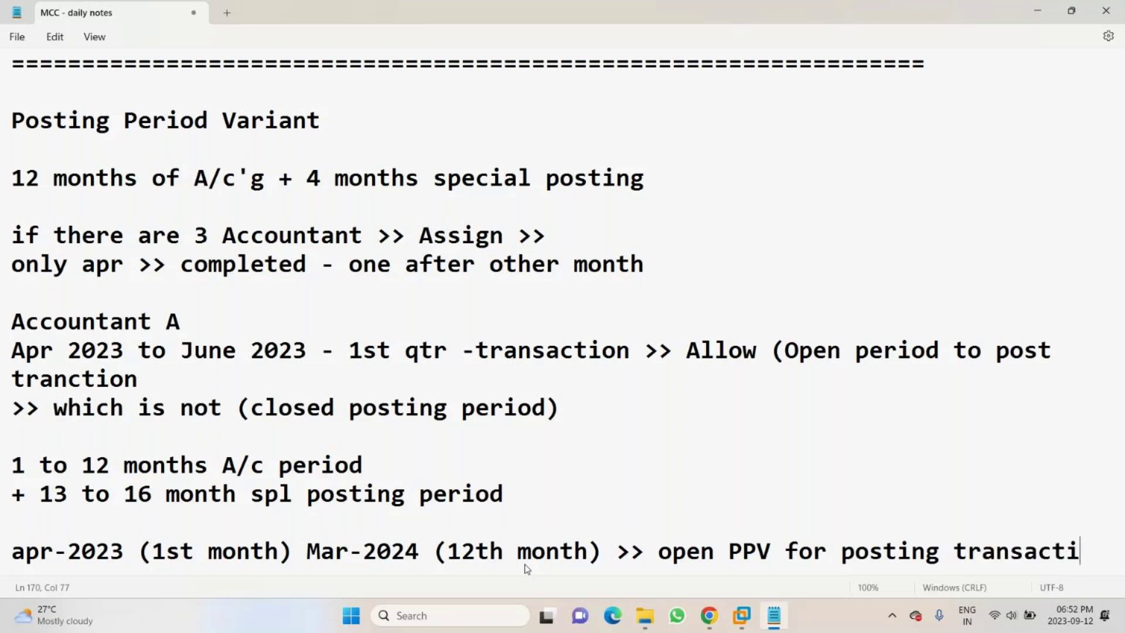
pyautogui.write('on')
pyautogui.press('Return')
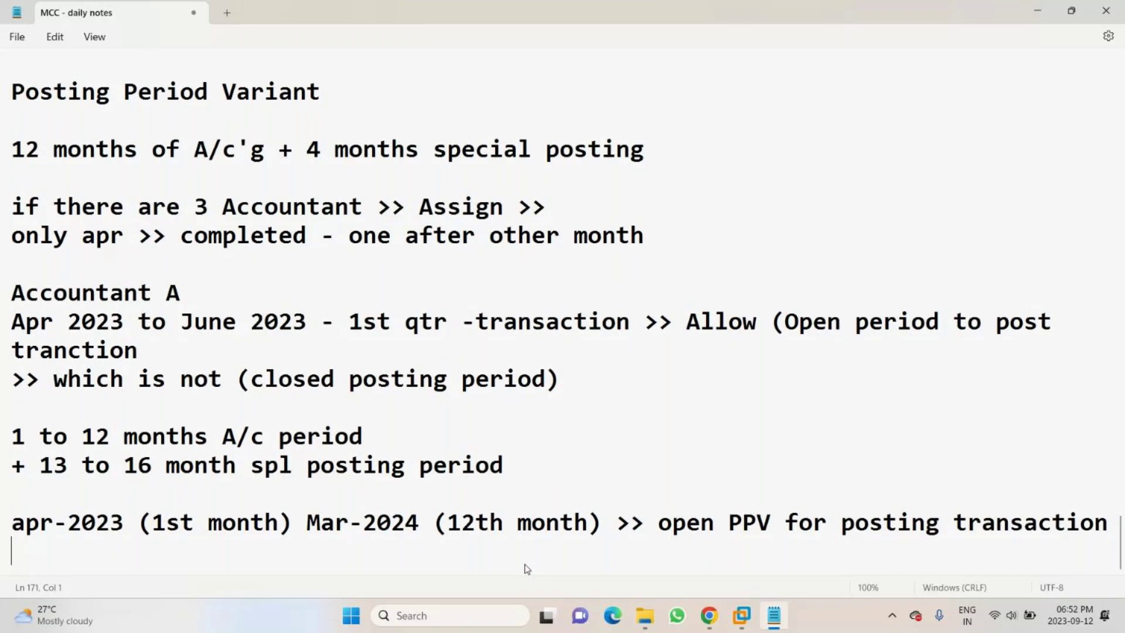
# - Add the line 'Apr-2024 (spl PP -13th month) and July-20234 (16th Spl PP month) open PPV for posting transaction'
pyautogui.write('Apr-2024 (sp')
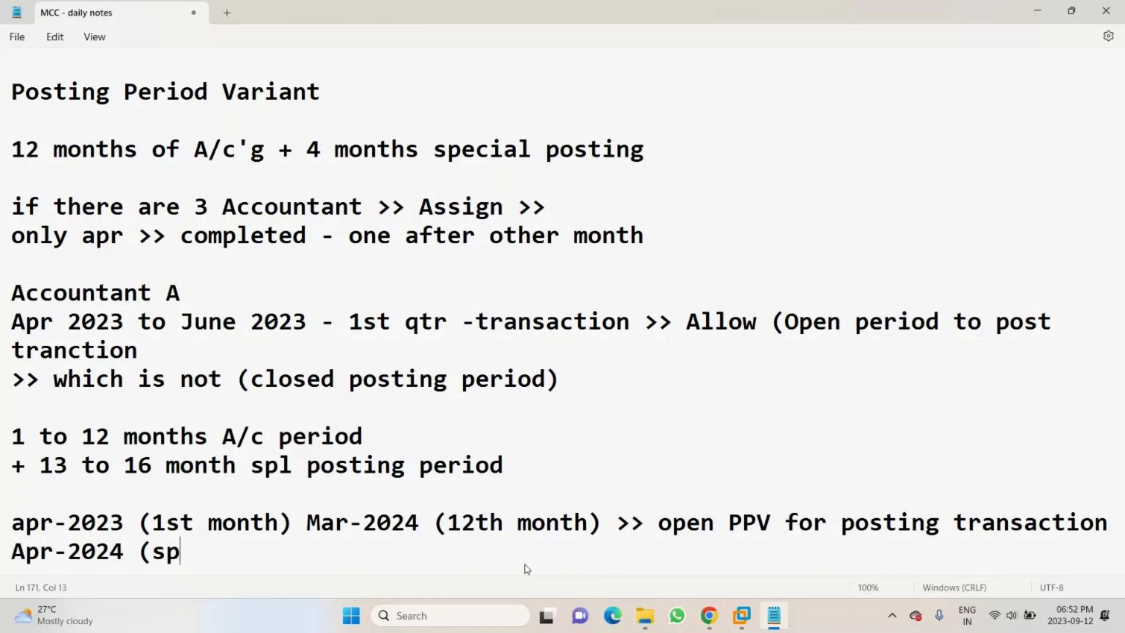
pyautogui.write('l PP -1')
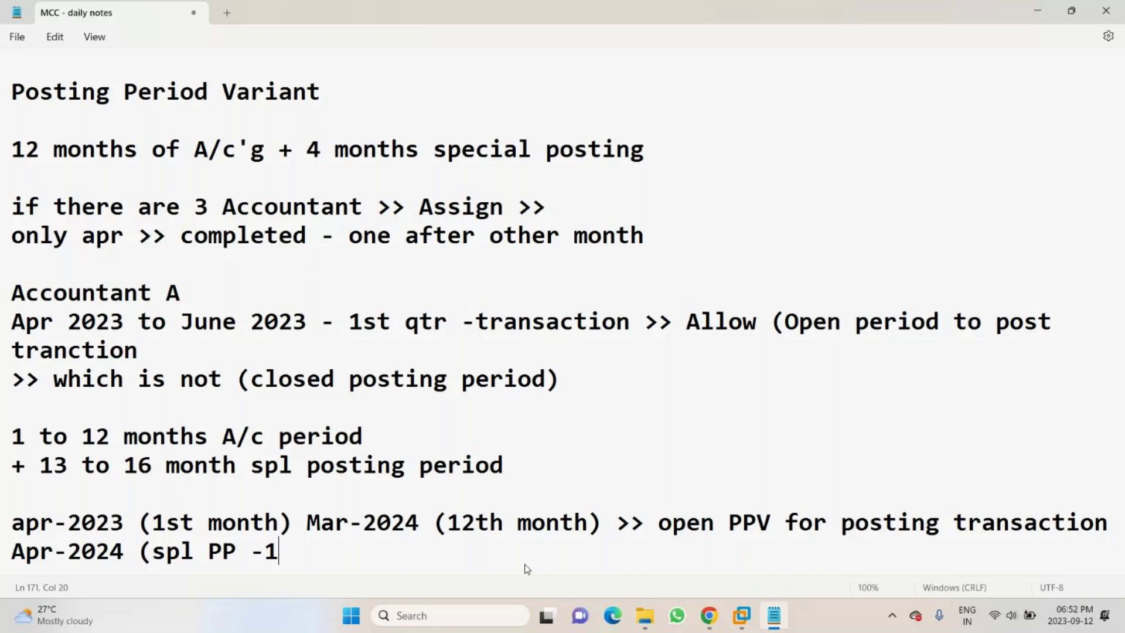
pyautogui.write('3th month) and ')
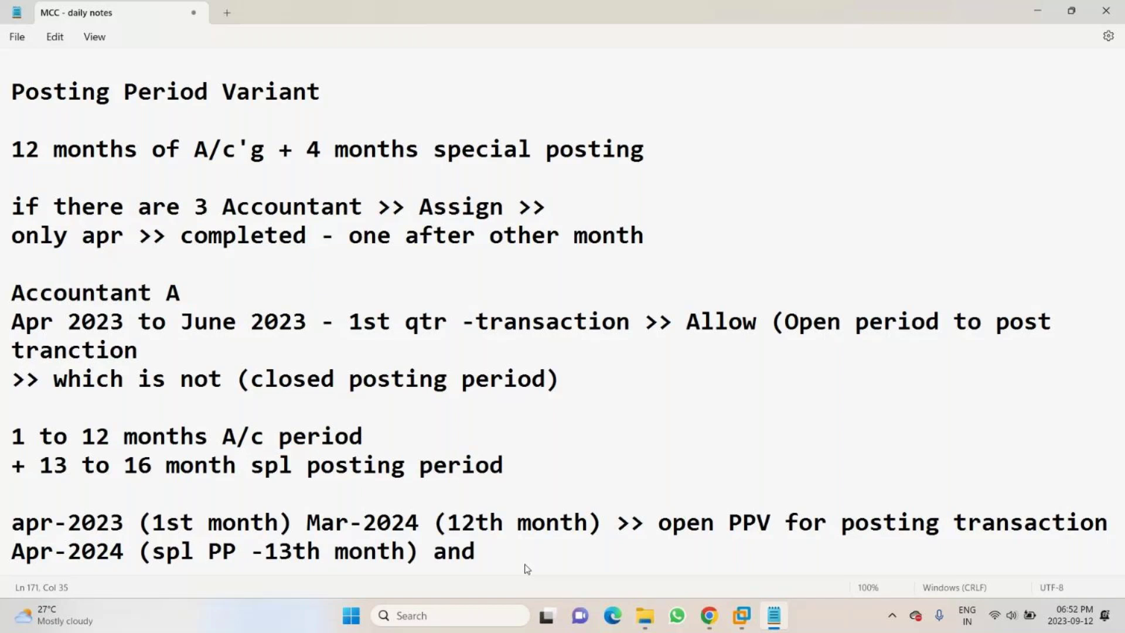
pyautogui.write('July-20234')
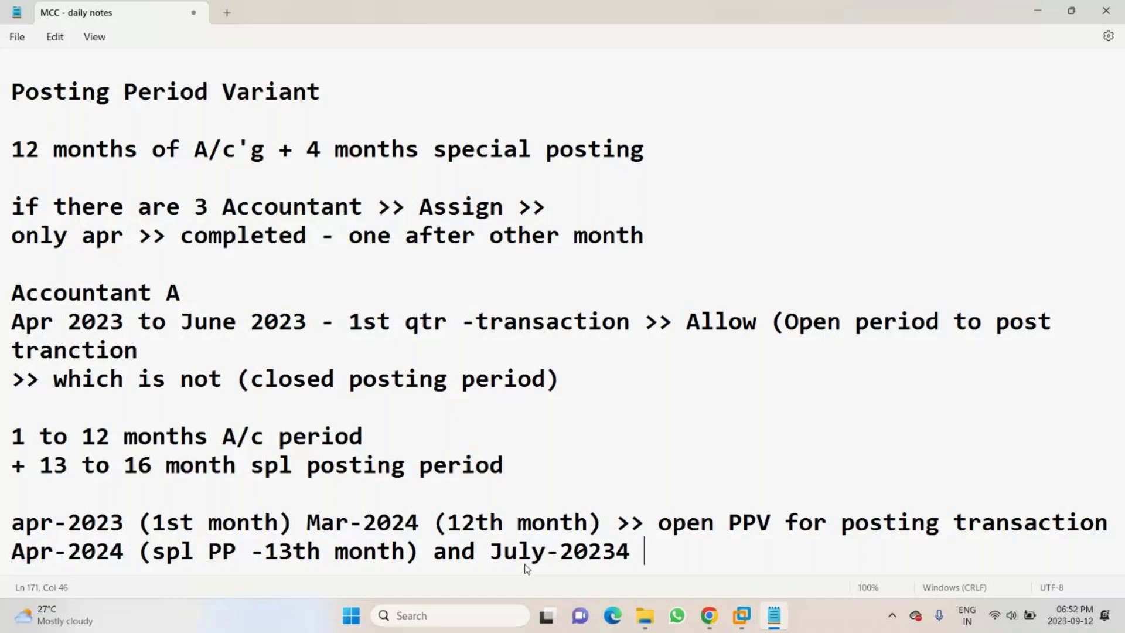
pyautogui.write(' (16th Spl PP')
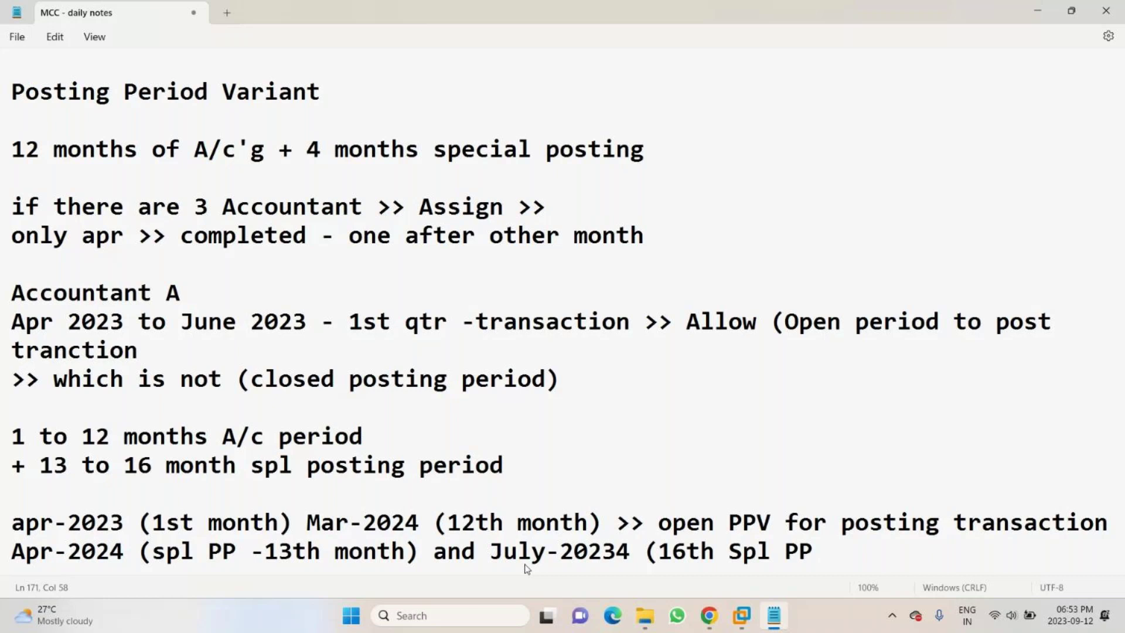
pyautogui.write(' month')
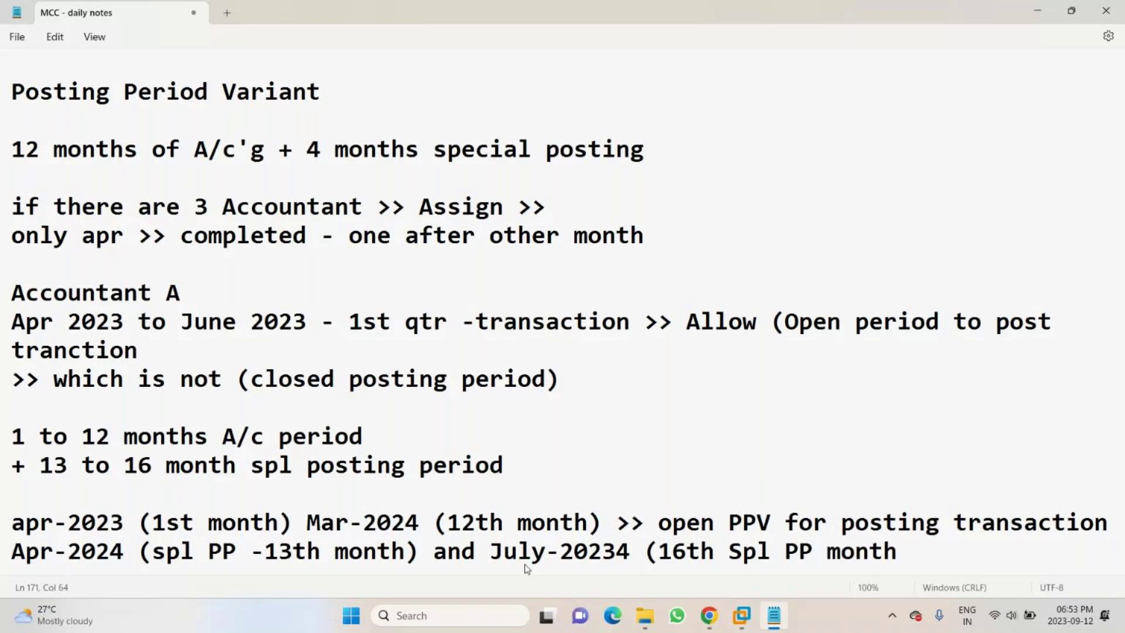
pyautogui.write(')')
pyautogui.write('open PPV for posting transaction')
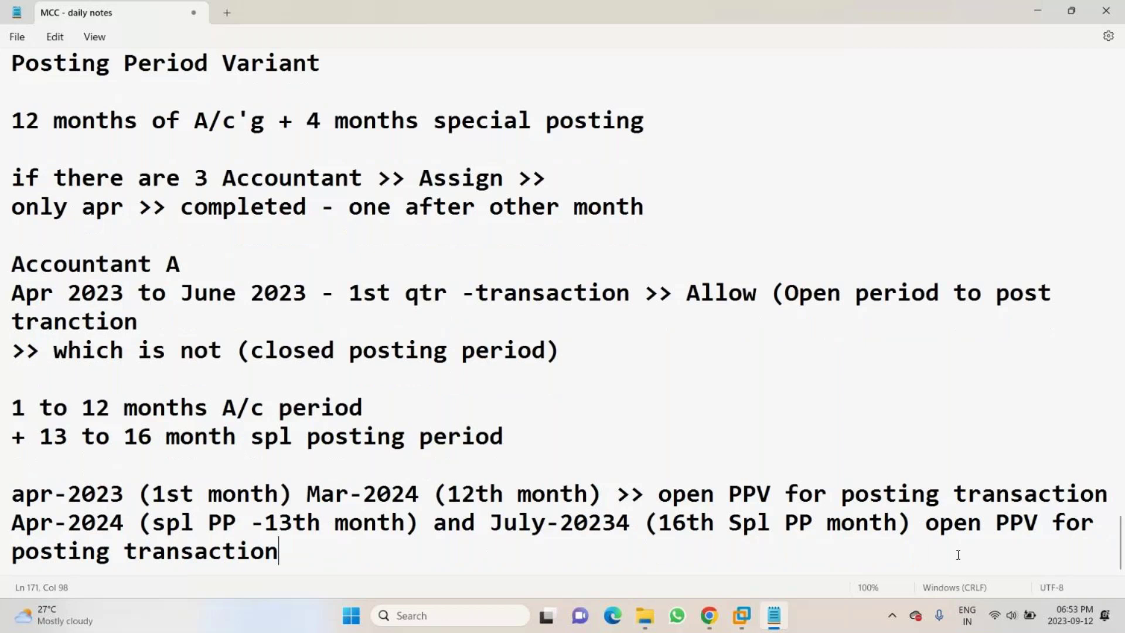
pyautogui.hotkey('alt', 'Tab')
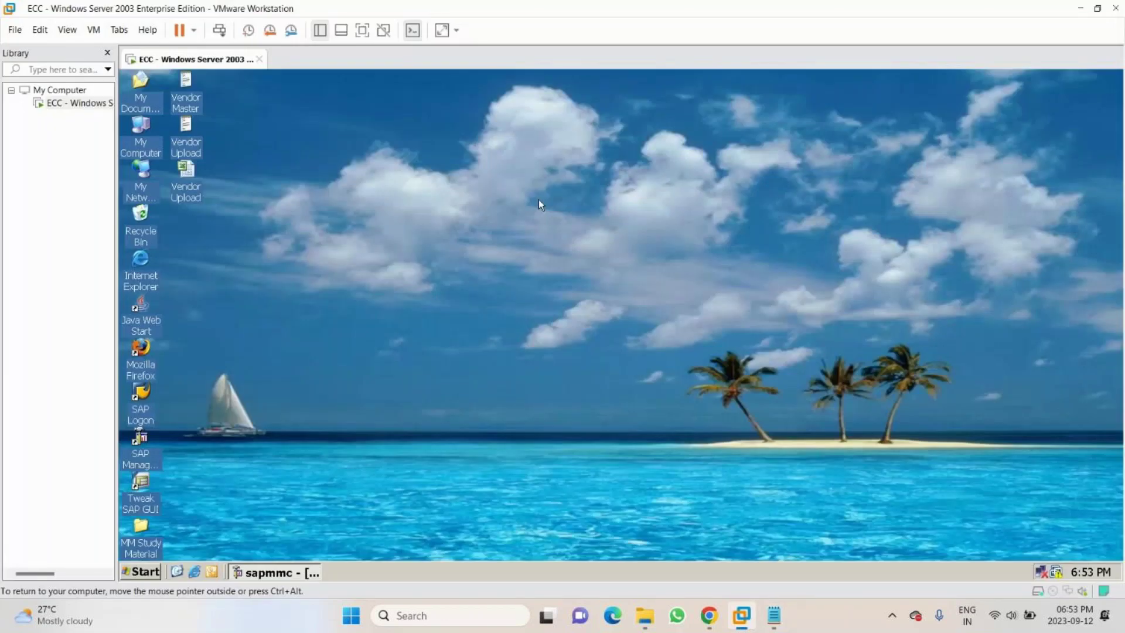
# - Launch SAP Logon from the desktop and log on to the ECC 6 system
pyautogui.click(143, 406)
pyautogui.doubleClick(144, 407)
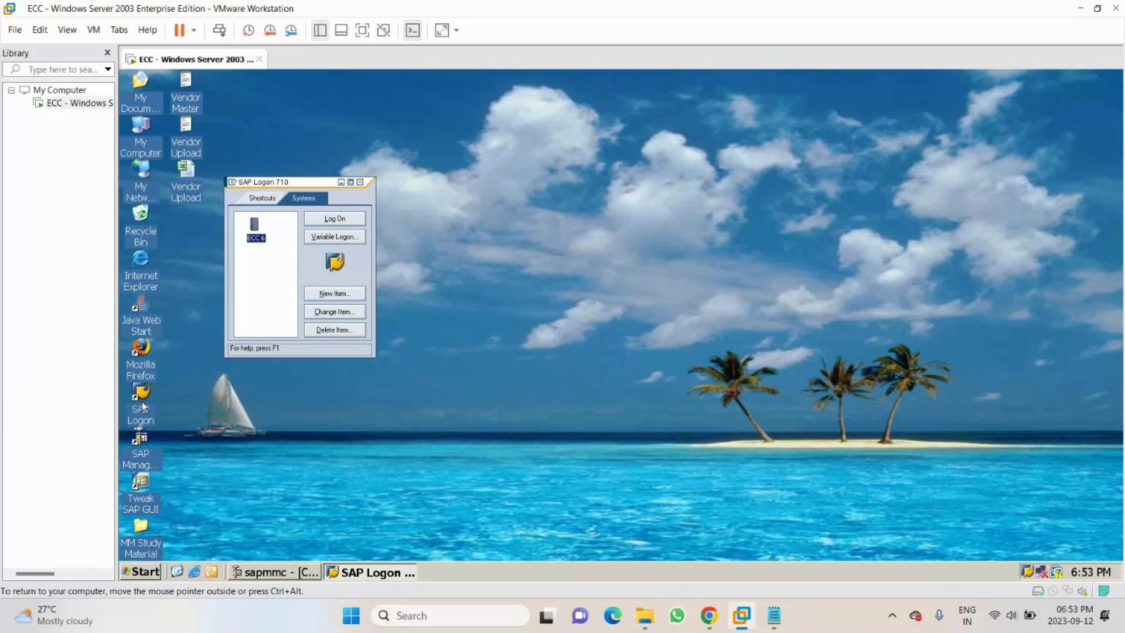
pyautogui.click(340, 220)
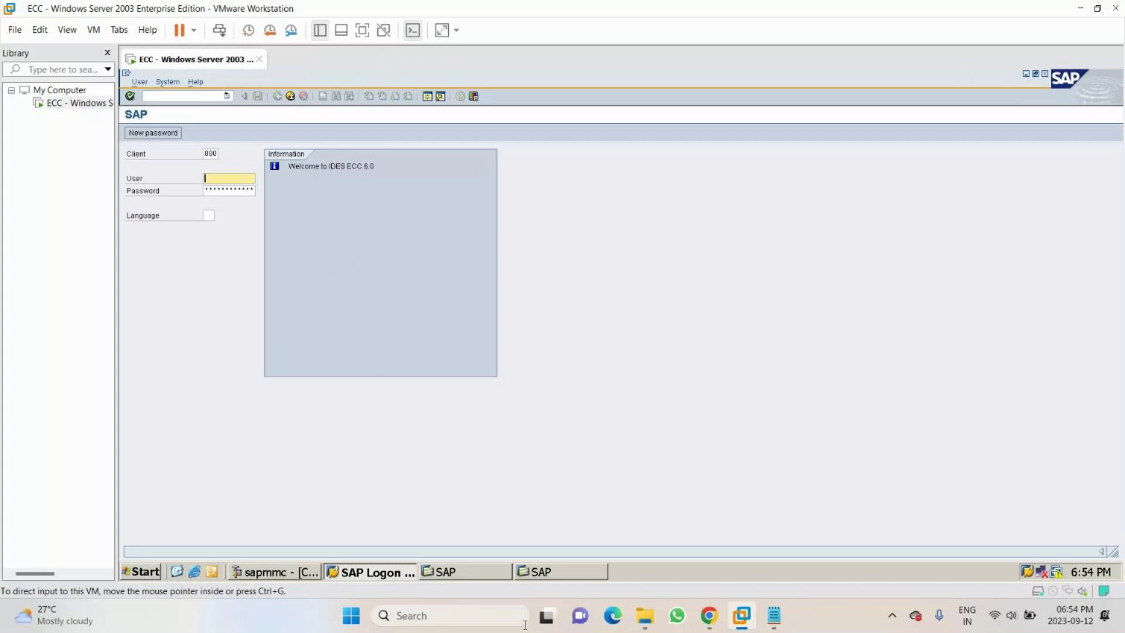
# - Sign in to ECC with the user's credentials and language EN, then return to Notepad
pyautogui.click(473, 572)
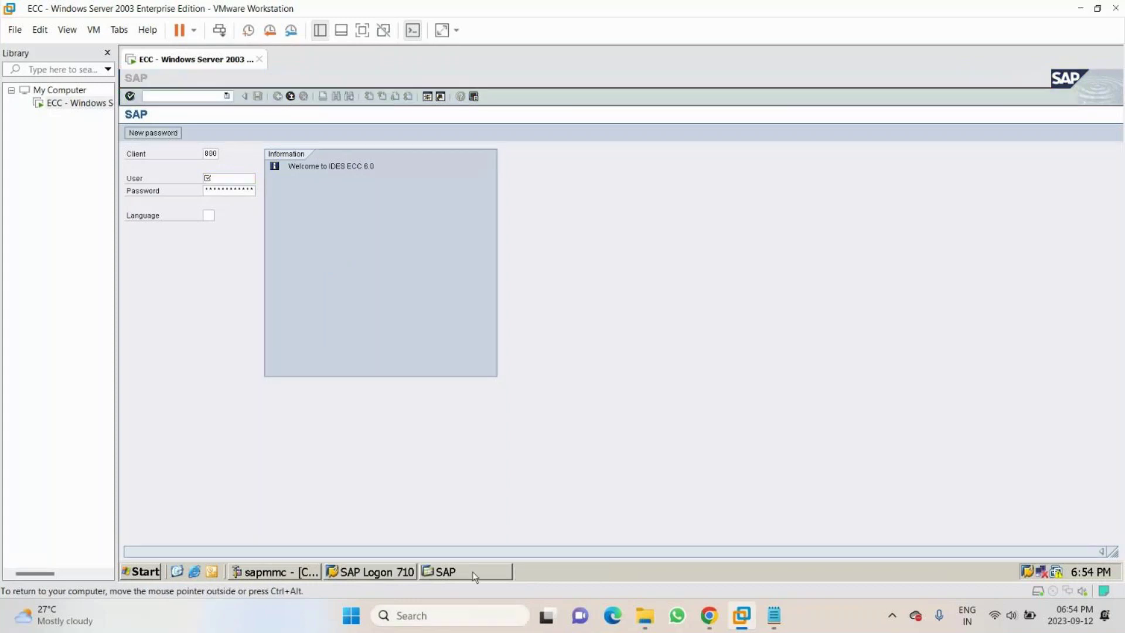
pyautogui.click(473, 573)
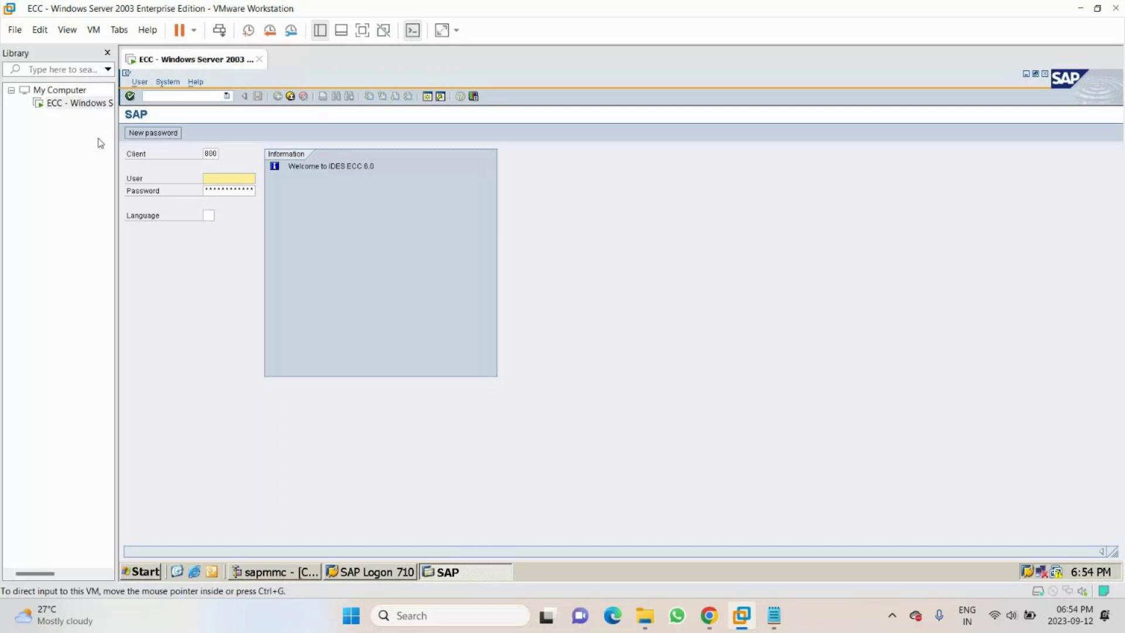
pyautogui.write('sap')
pyautogui.press('Return')
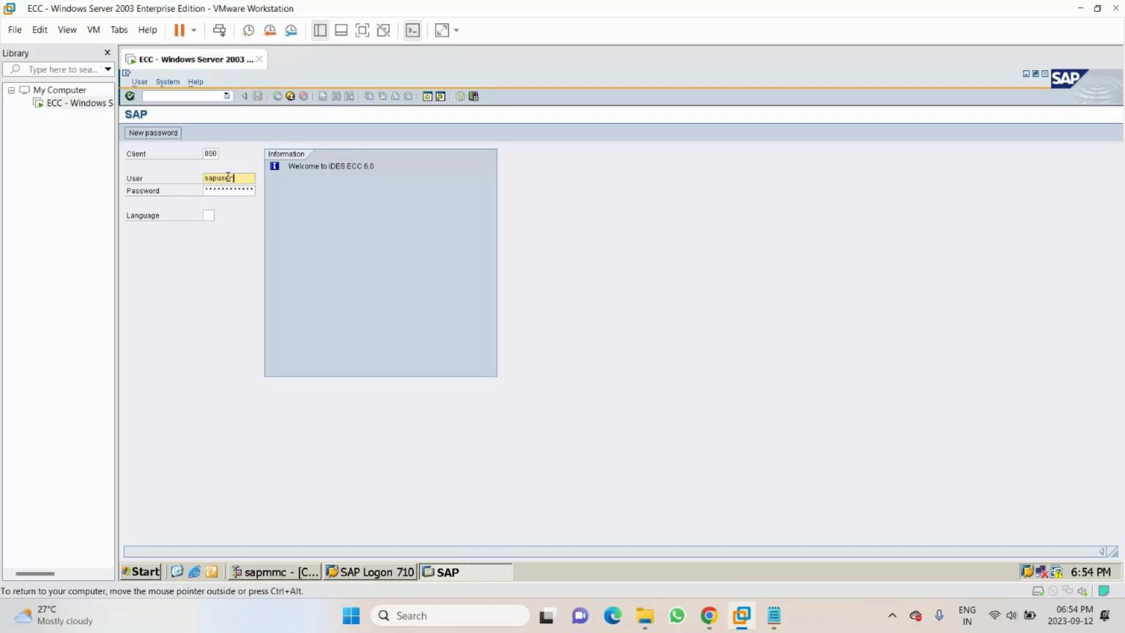
pyautogui.press('Tab')
pyautogui.press('Tab')
pyautogui.write('en')
pyautogui.press('Return')
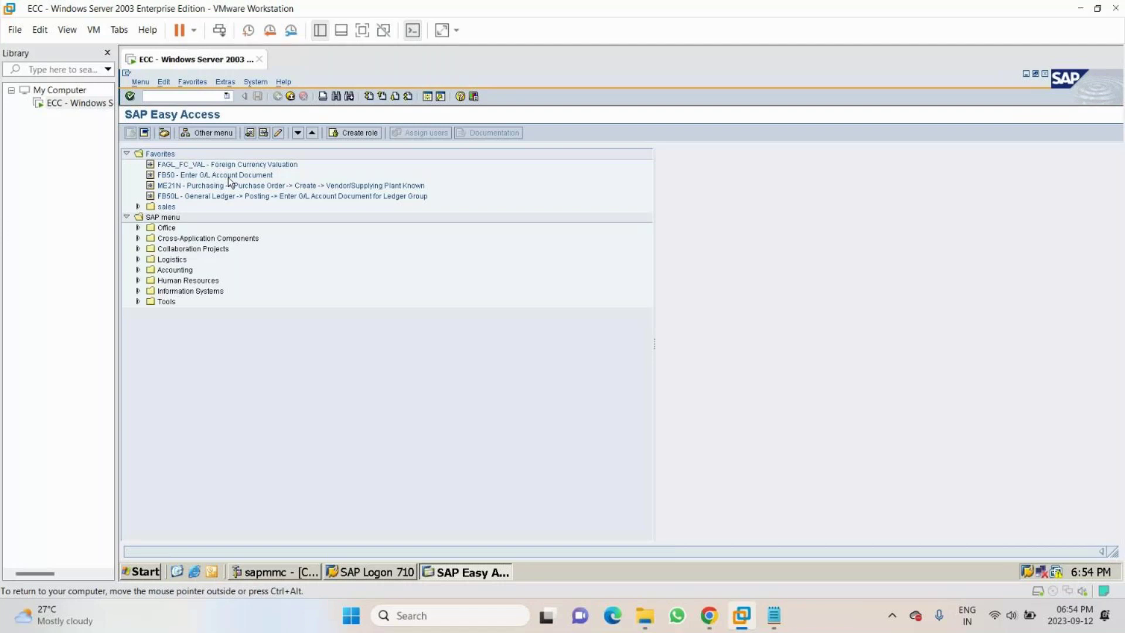
pyautogui.hotkey('alt', 'Tab')
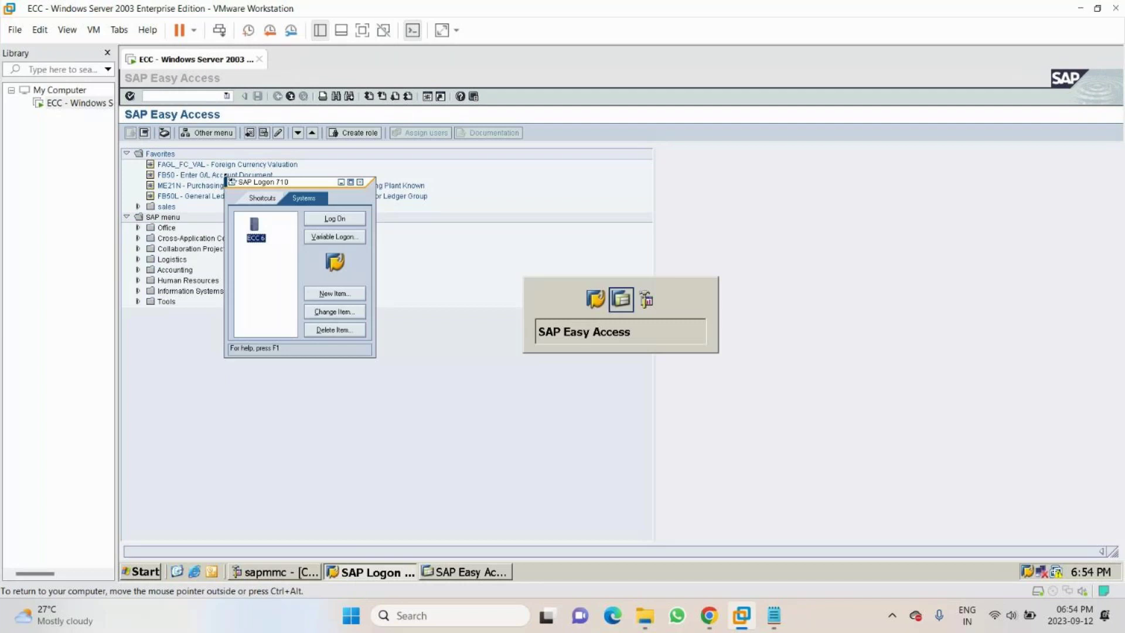
pyautogui.hotkey('alt', 'Tab')
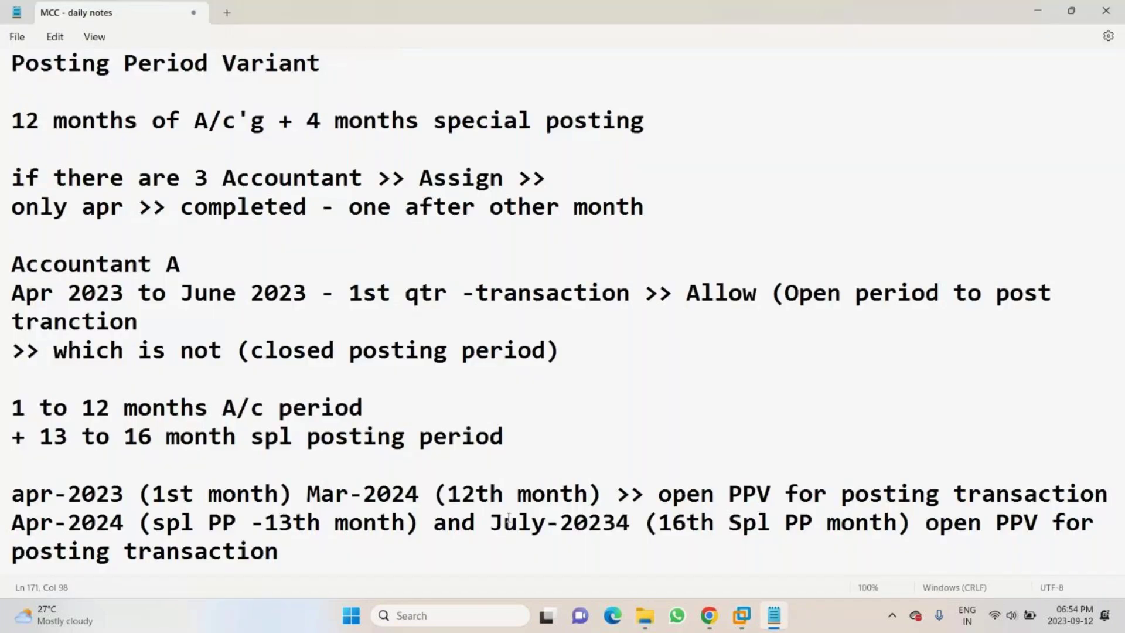
# - Note '1. Define Posting Period Variant' in Notepad, then start entering the OB52 transaction in SAP
pyautogui.press('Return')
pyautogui.press('Return')
pyautogui.press('Return')
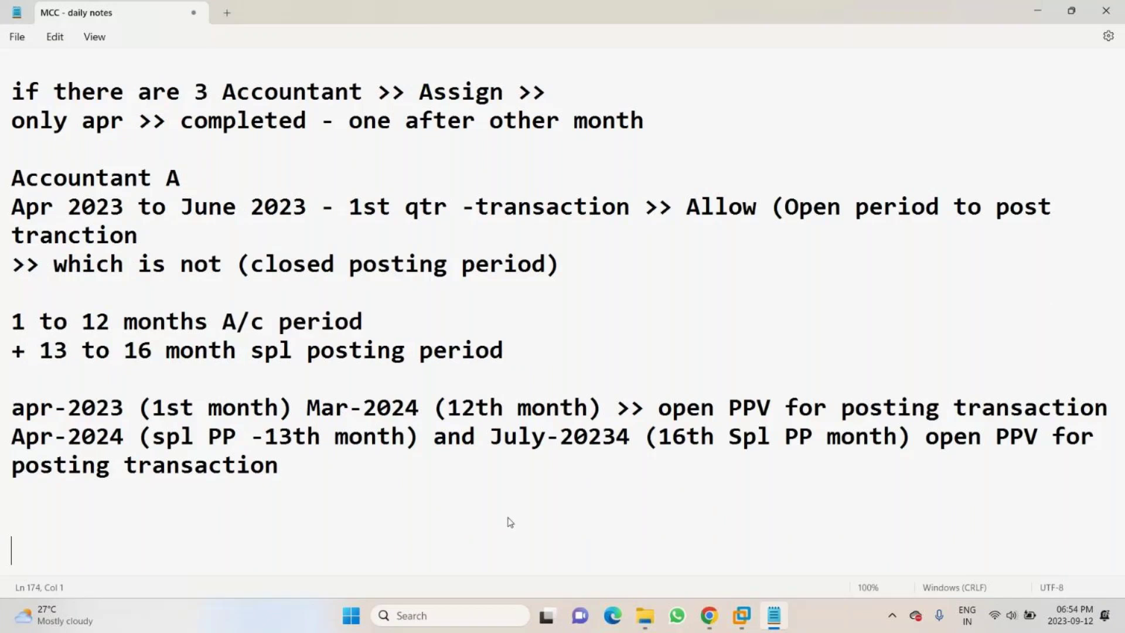
pyautogui.press('Up')
pyautogui.write('1. Define ')
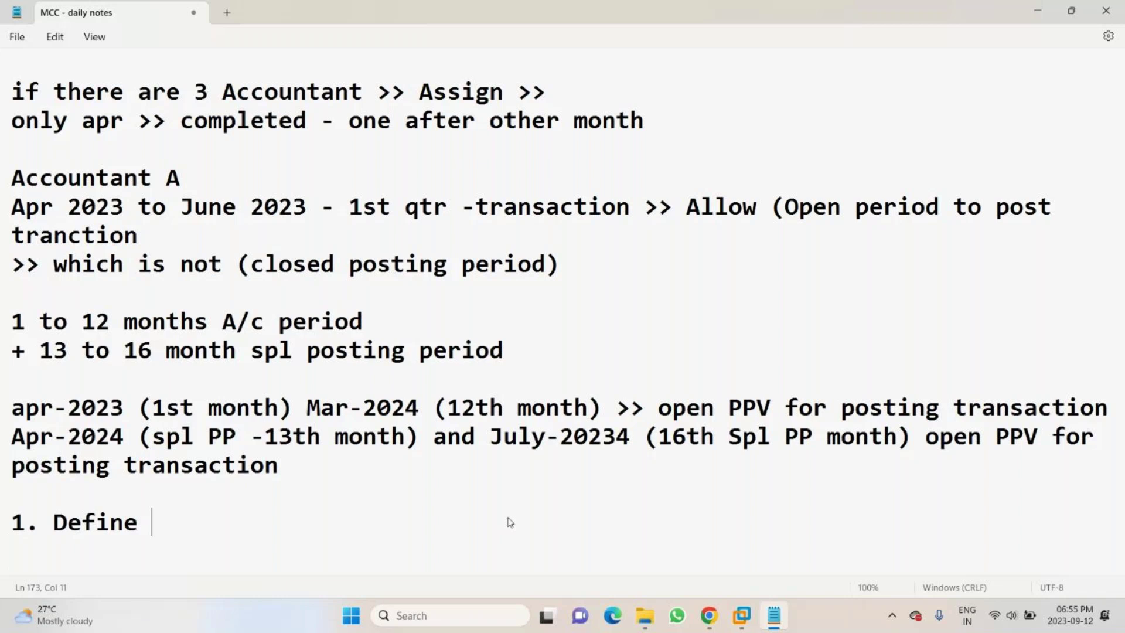
pyautogui.write('Posti')
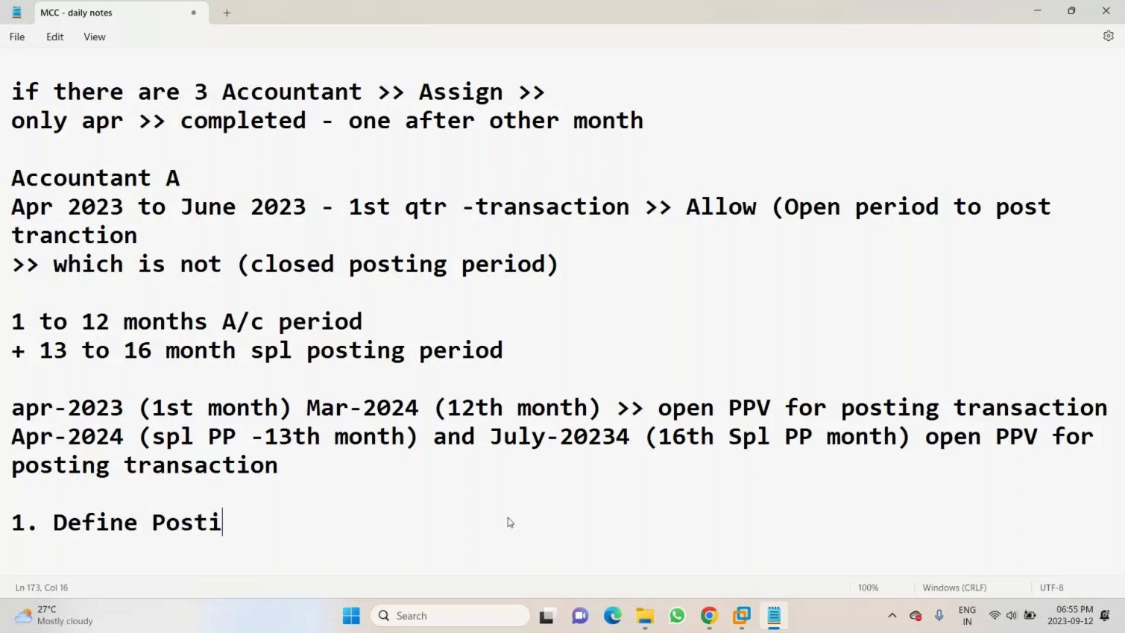
pyautogui.write('ing Period Ca')
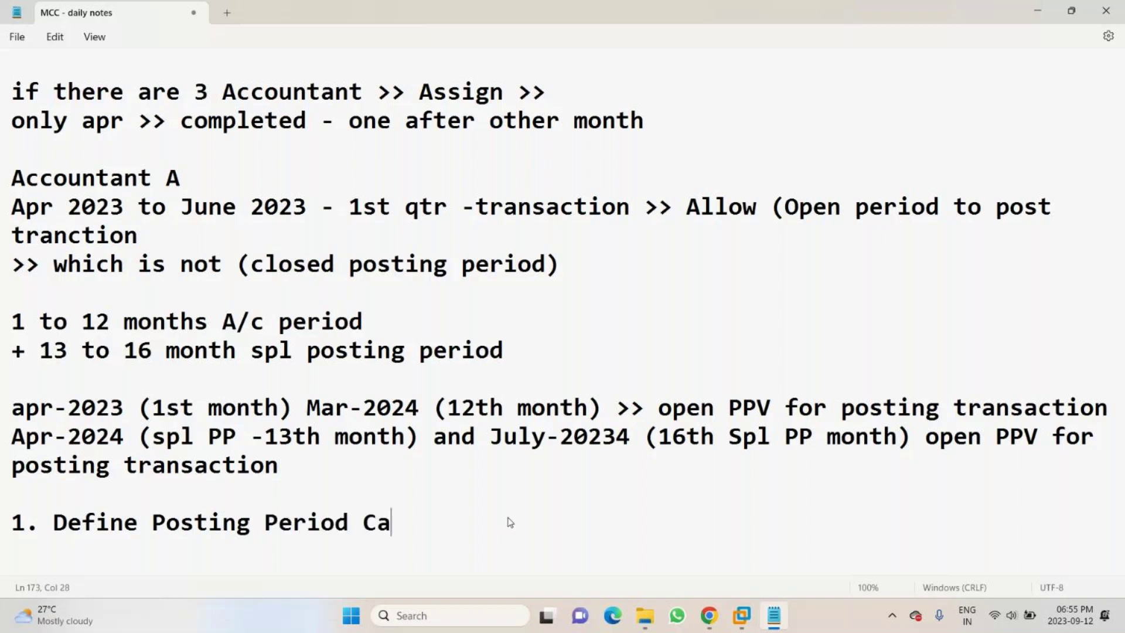
pyautogui.press('BackSpace')
pyautogui.press('BackSpace')
pyautogui.write('Variant')
pyautogui.press('Return')
pyautogui.press('BackSpace')
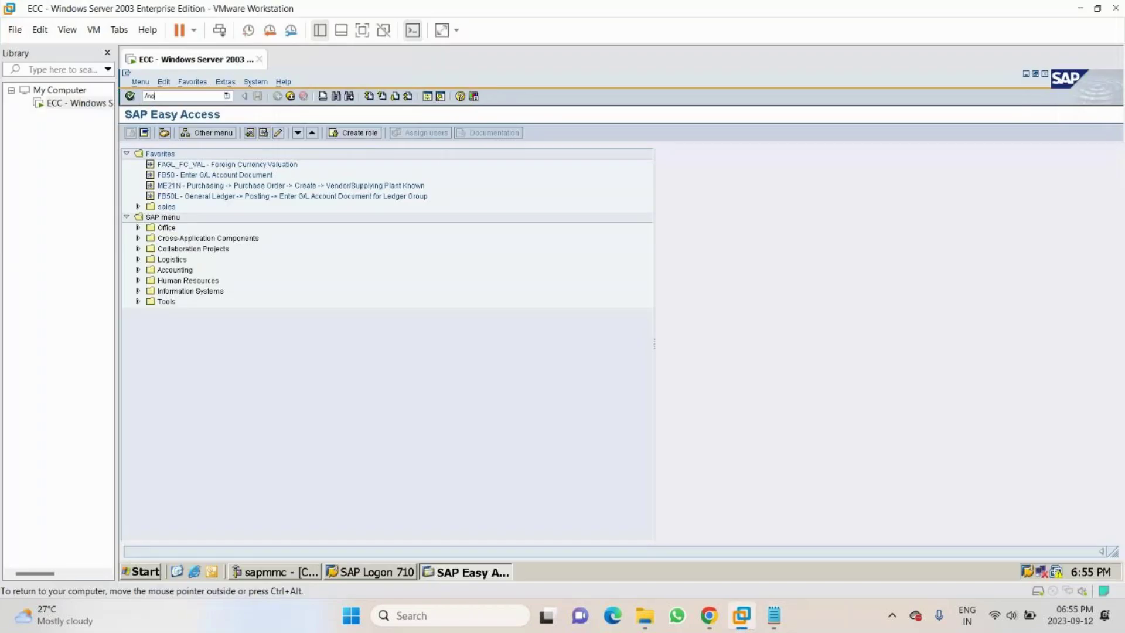
pyautogui.write('b')
pyautogui.write('52')
# - In OB52, create variant MCC1 'Posting Period variant for MCC1' and save it under the customizing request
pyautogui.press('Return')
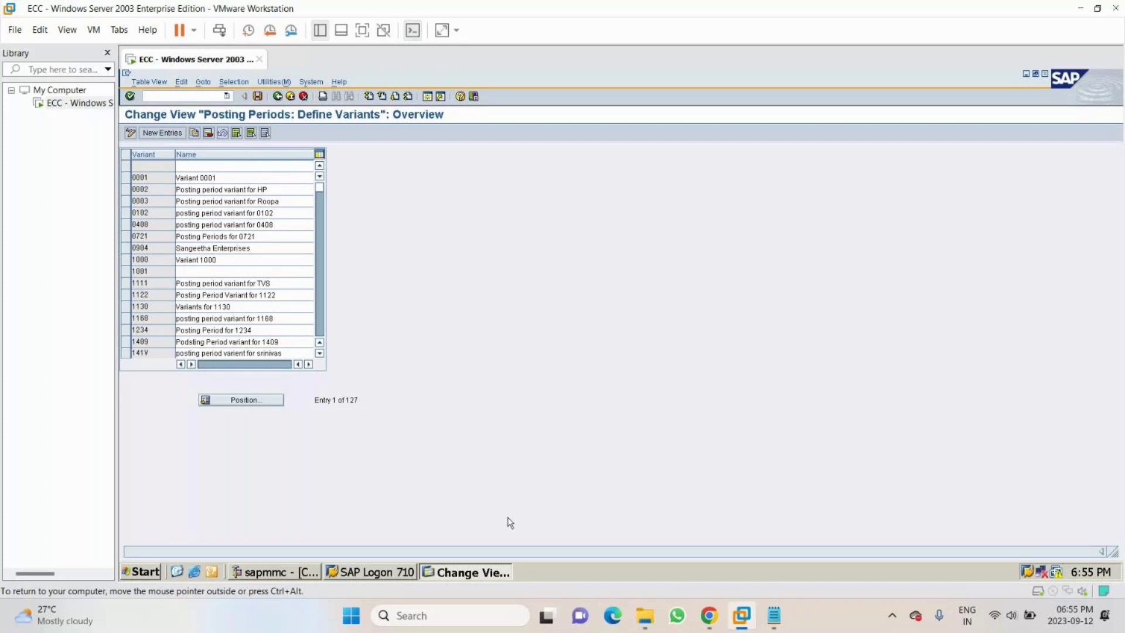
pyautogui.click(159, 133)
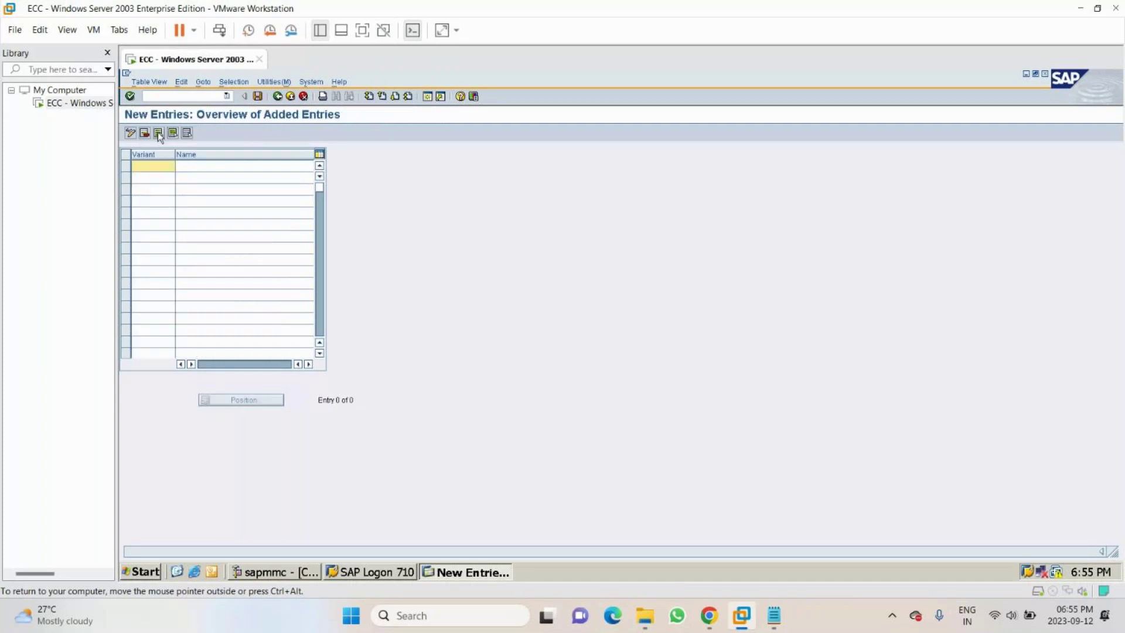
pyautogui.write('MCCC1')
pyautogui.press('Tab')
pyautogui.write('Posting P')
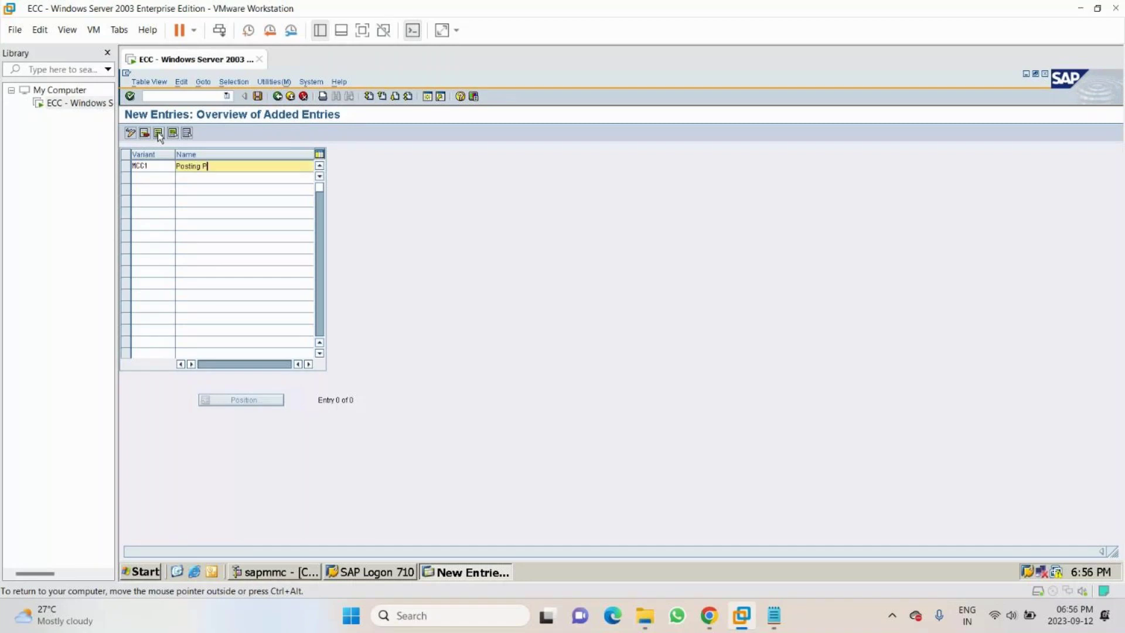
pyautogui.write('eriod variant for MCC1')
pyautogui.click(159, 136)
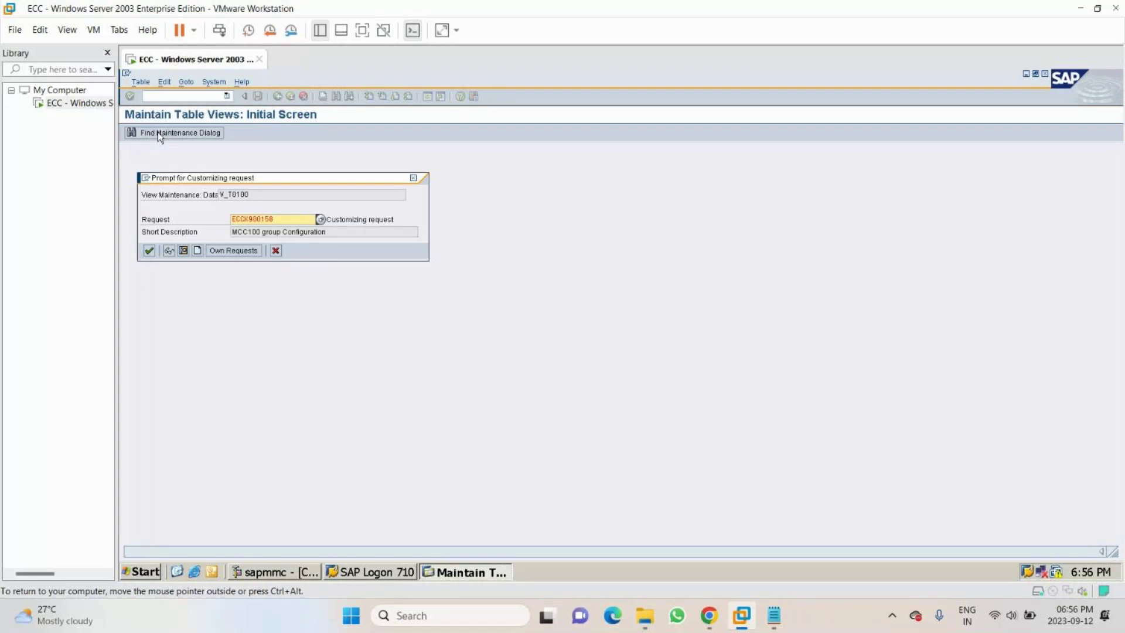
pyautogui.press('Return')
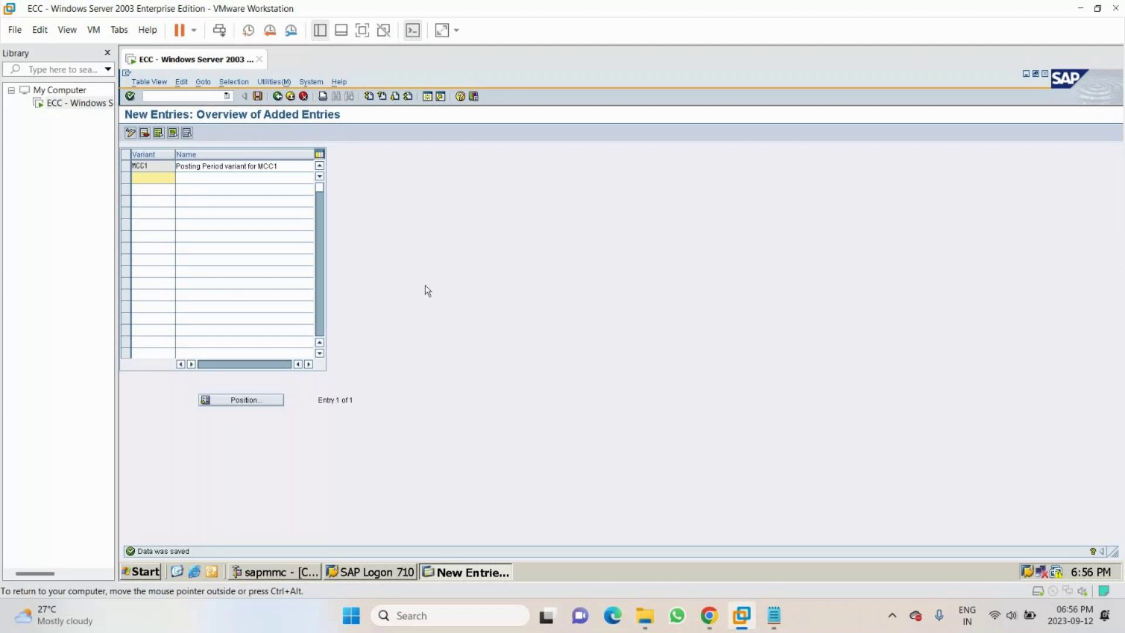
# - Add '(create)' and a new line '2. Assign PPV to cocd' to the notes
pyautogui.click(774, 616)
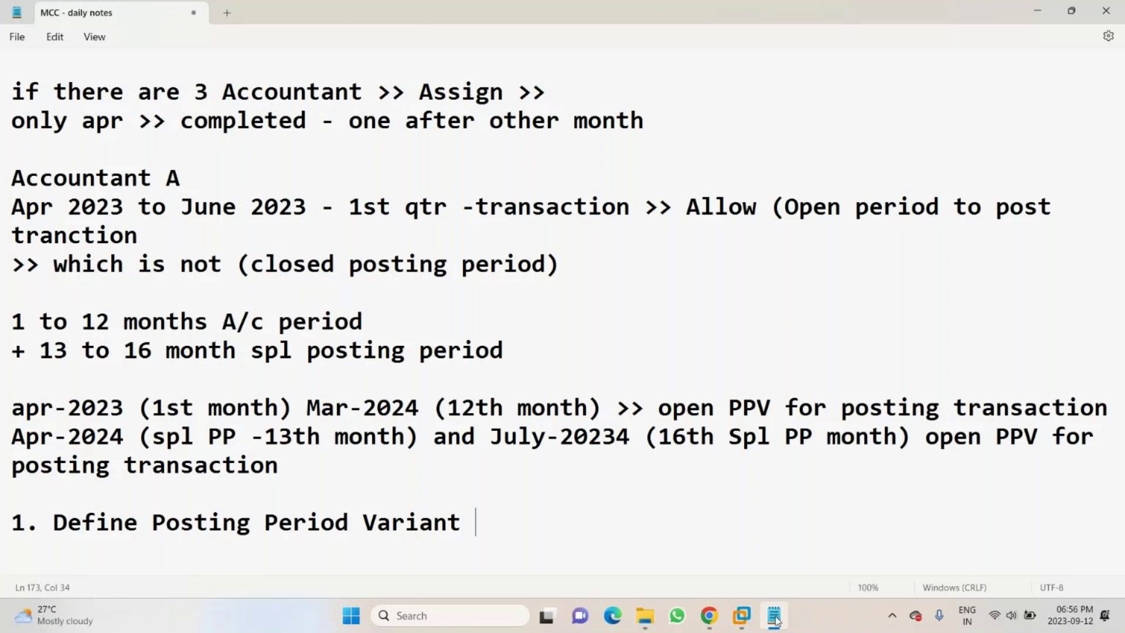
pyautogui.write('(create)')
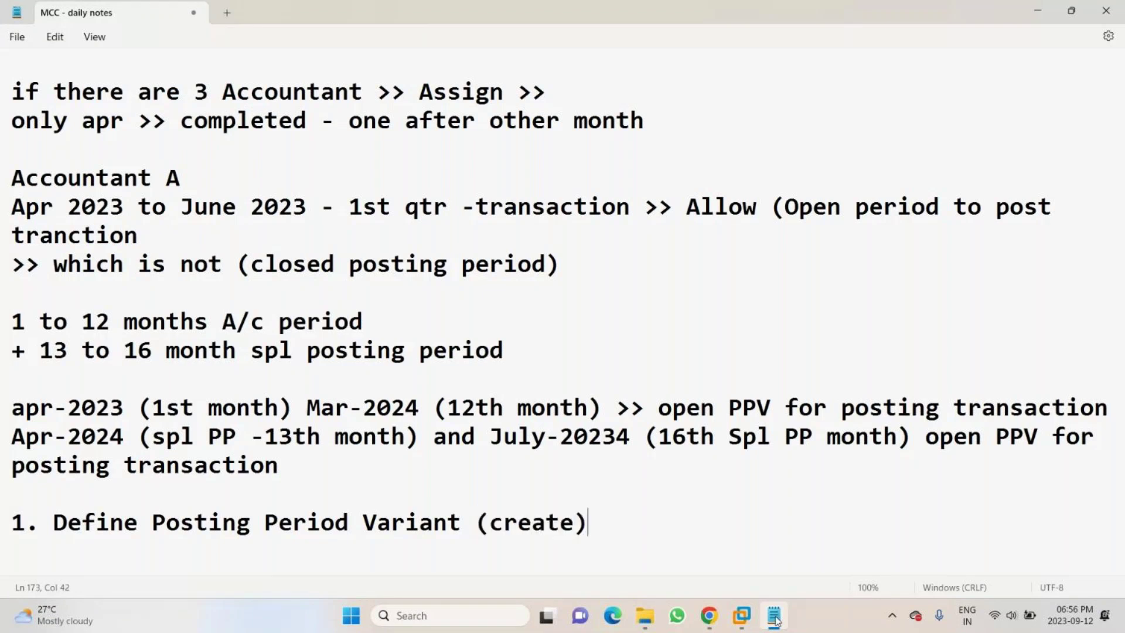
pyautogui.press('Return')
pyautogui.write('2. Assi')
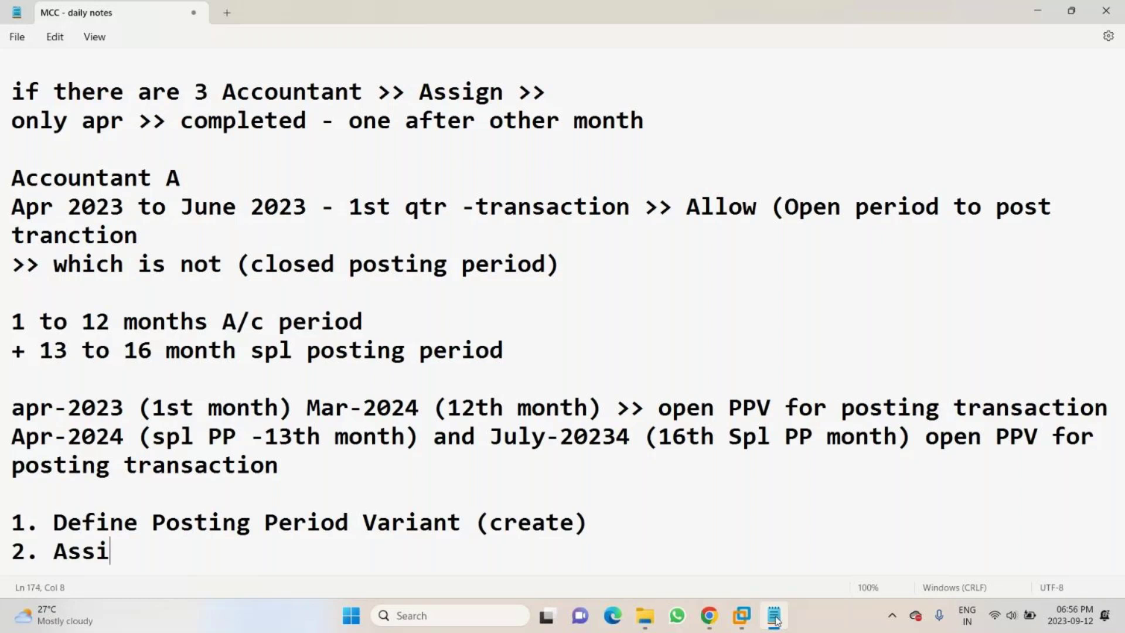
pyautogui.write('gn PPV to co')
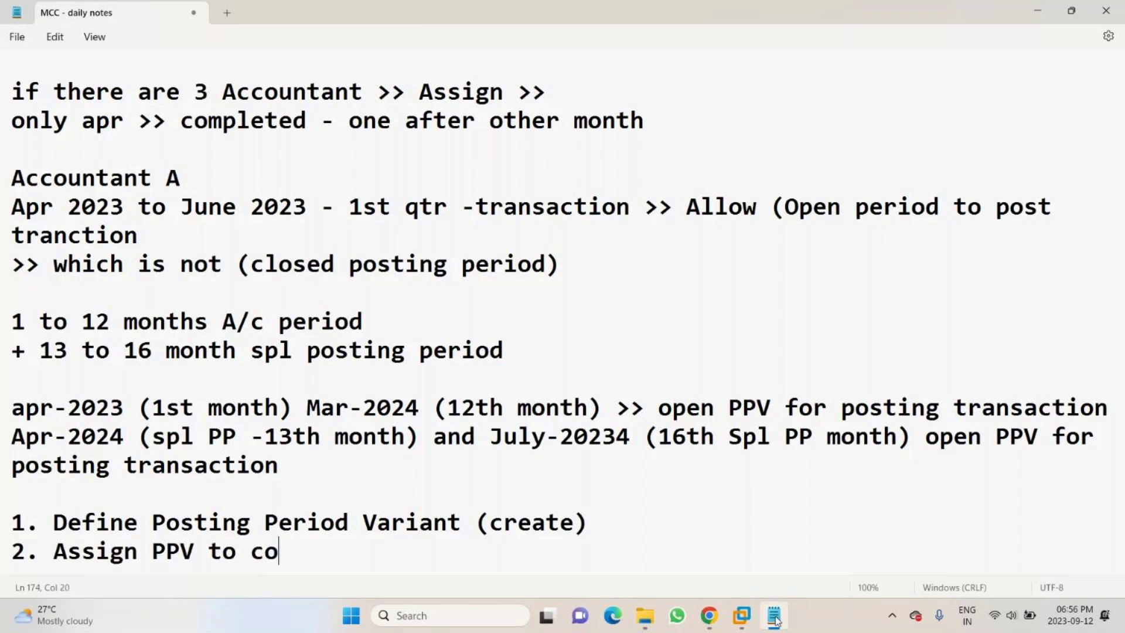
pyautogui.write('cd')
pyautogui.click(775, 620)
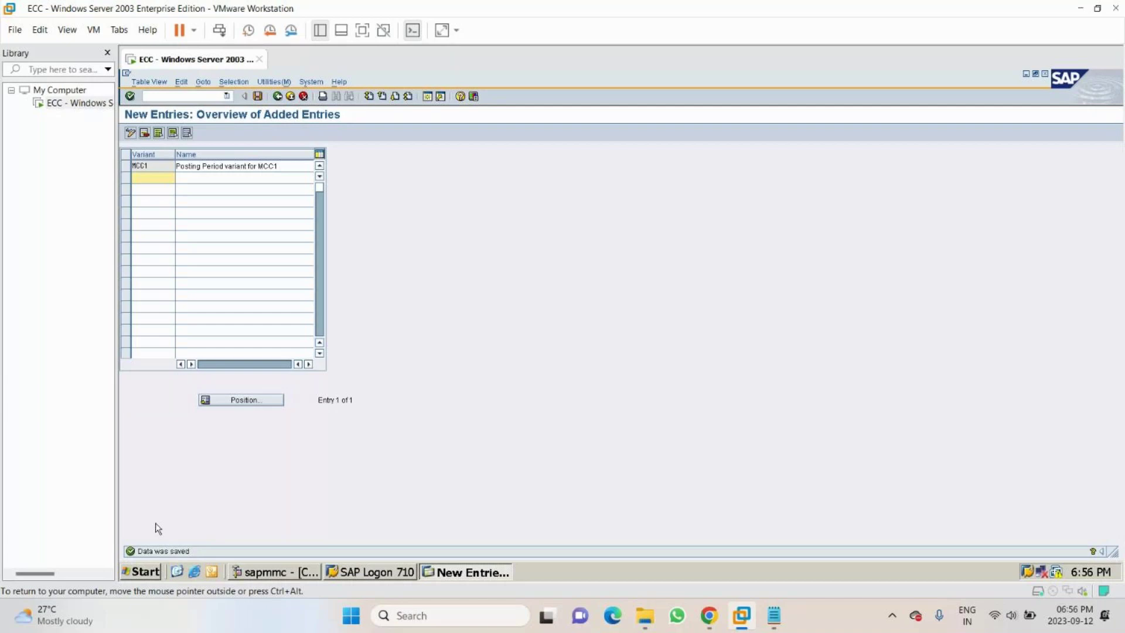
pyautogui.hotkey('alt', 'Tab')
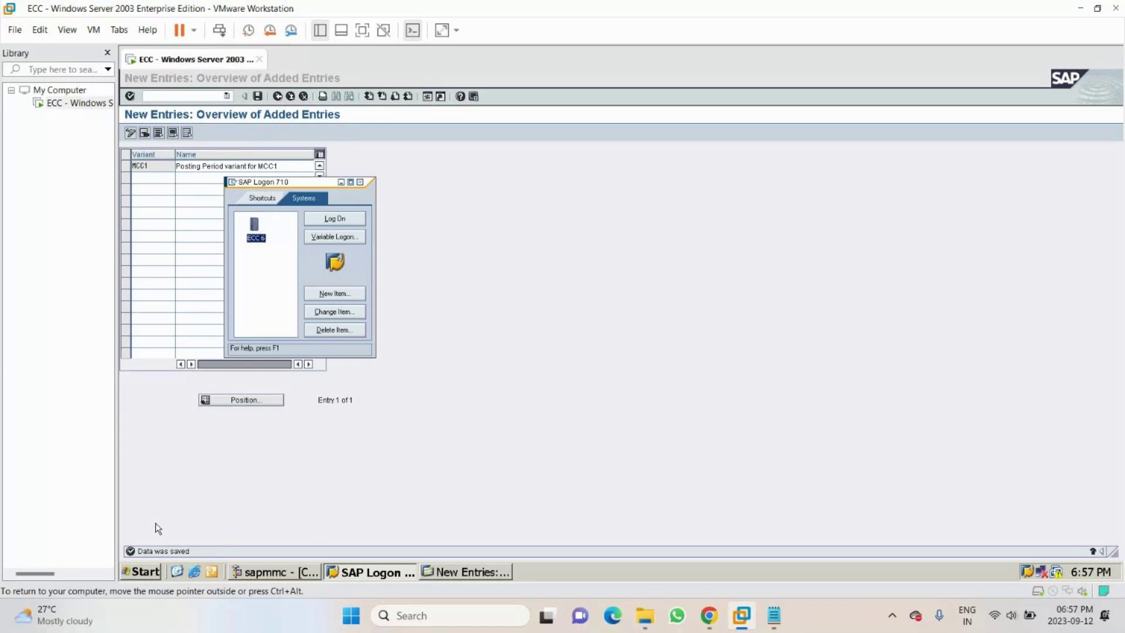
# - Insert a new step '2. Open and close PPV' directly after step 1
pyautogui.click(774, 615)
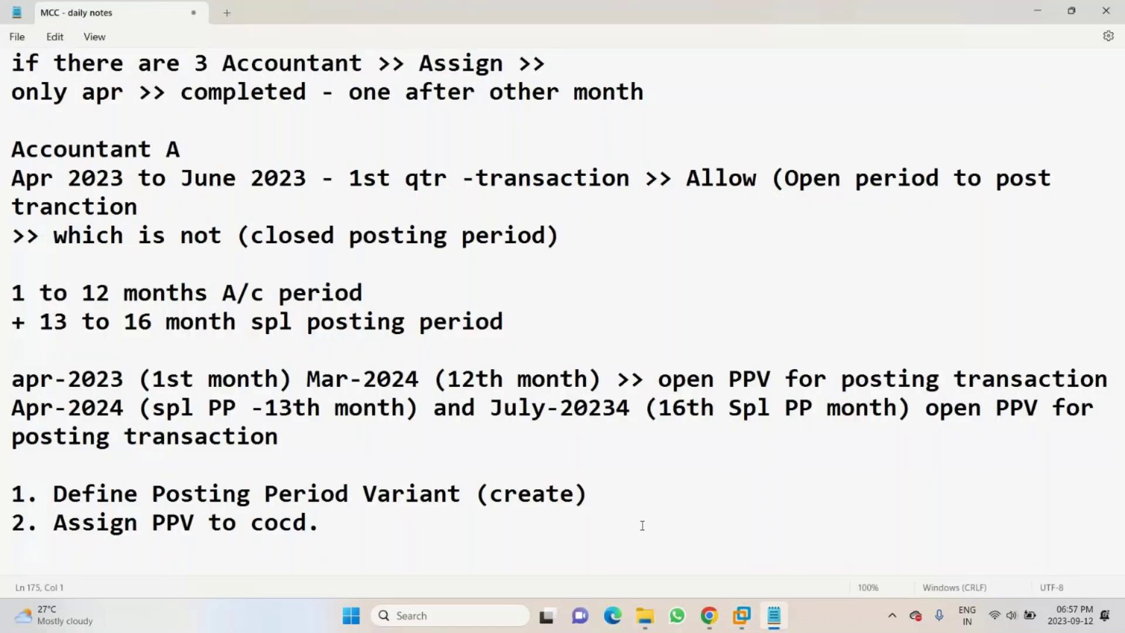
pyautogui.click(610, 500)
pyautogui.press('Return')
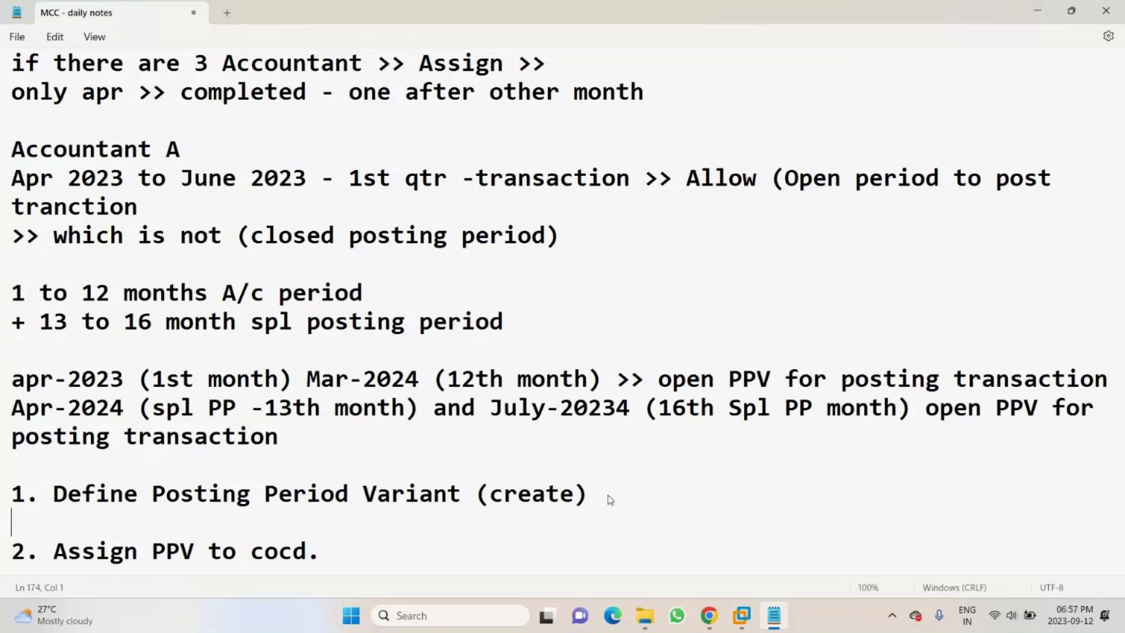
pyautogui.write('2')
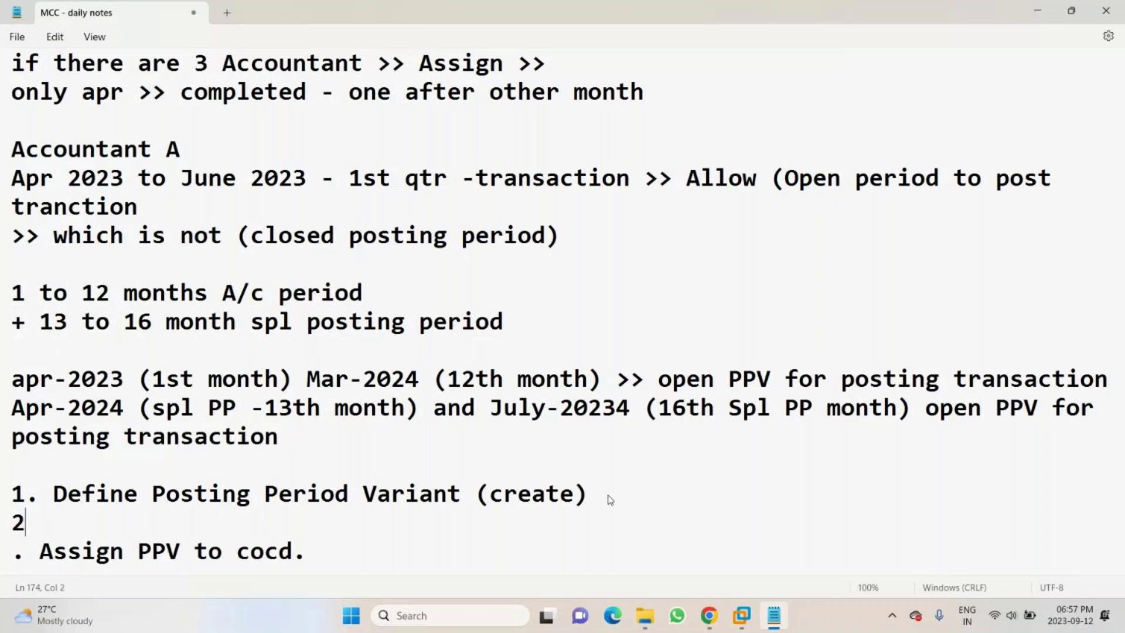
pyautogui.write('.')
pyautogui.moveTo(13, 292); pyautogui.dragTo(18, 350)
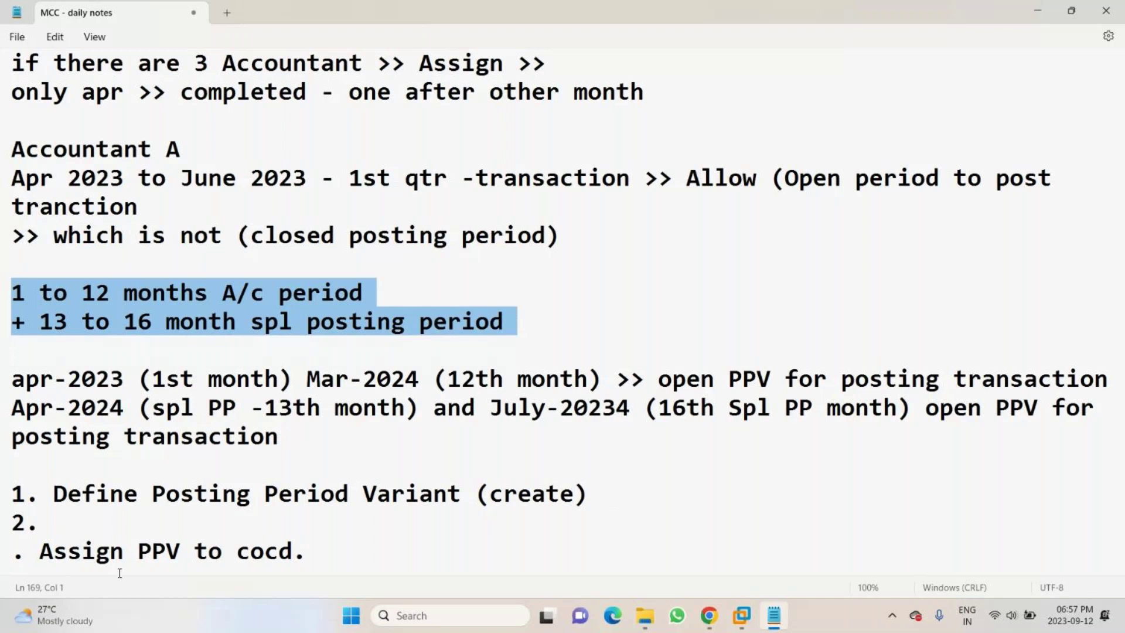
pyautogui.click(59, 519)
pyautogui.write('Open and close P')
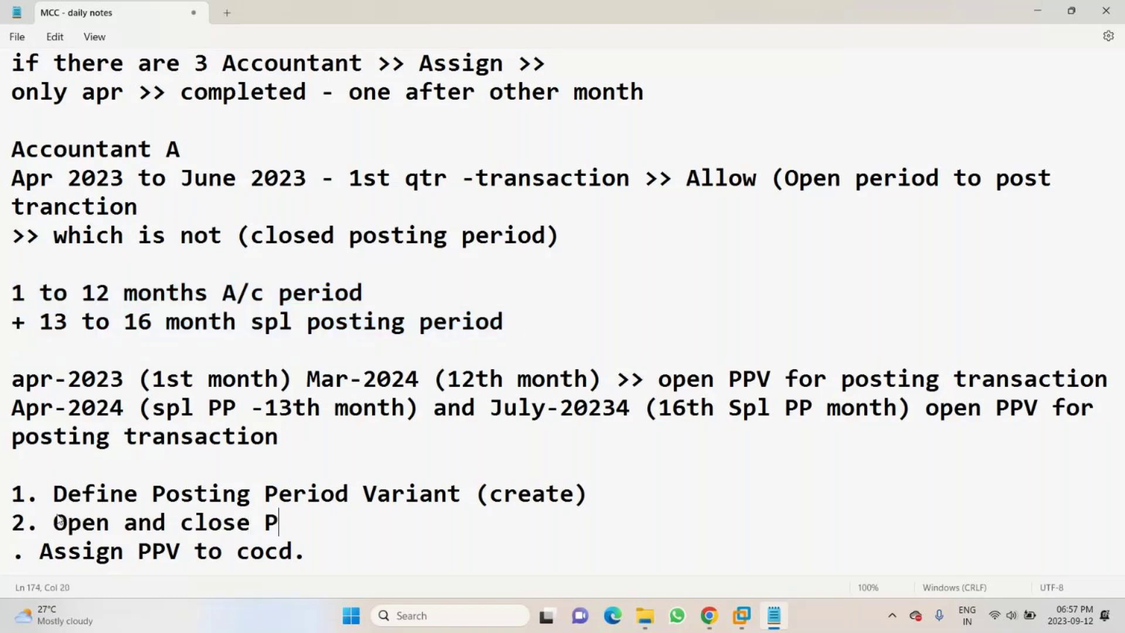
pyautogui.write('PV for Comp')
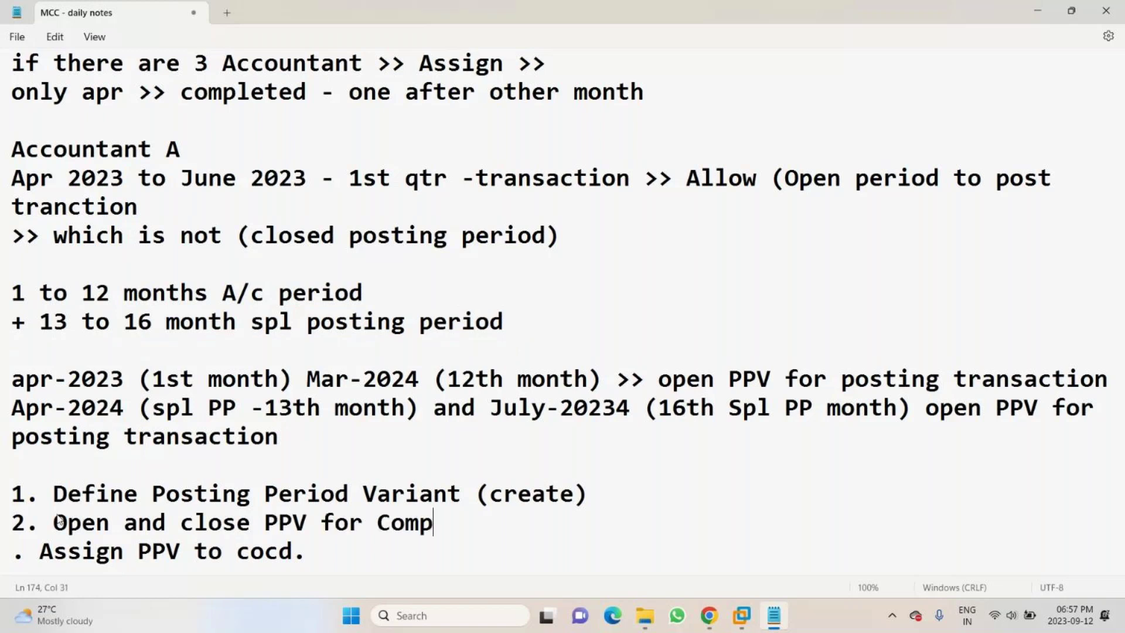
pyautogui.write('any')
pyautogui.press('BackSpace')
pyautogui.press('BackSpace')
pyautogui.press('BackSpace')
pyautogui.press('BackSpace')
pyautogui.press('BackSpace')
pyautogui.press('BackSpace')
pyautogui.press('BackSpace')
pyautogui.press('BackSpace')
pyautogui.press('BackSpace')
pyautogui.press('BackSpace')
pyautogui.press('BackSpace')
pyautogui.press('BackSpace')
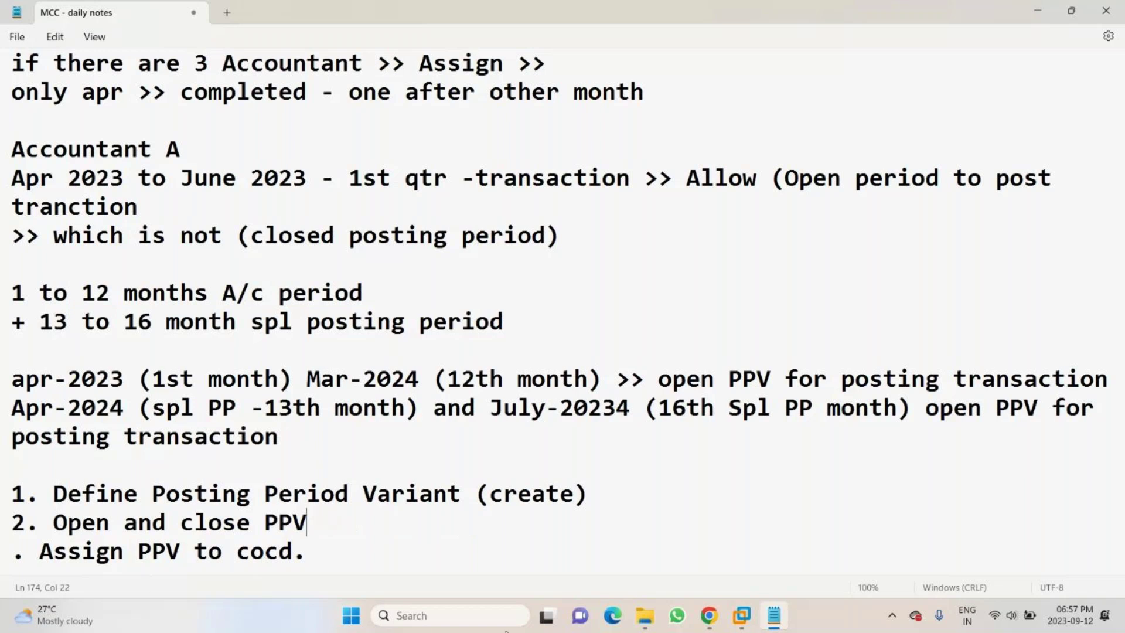
pyautogui.hotkey('alt', 'Tab')
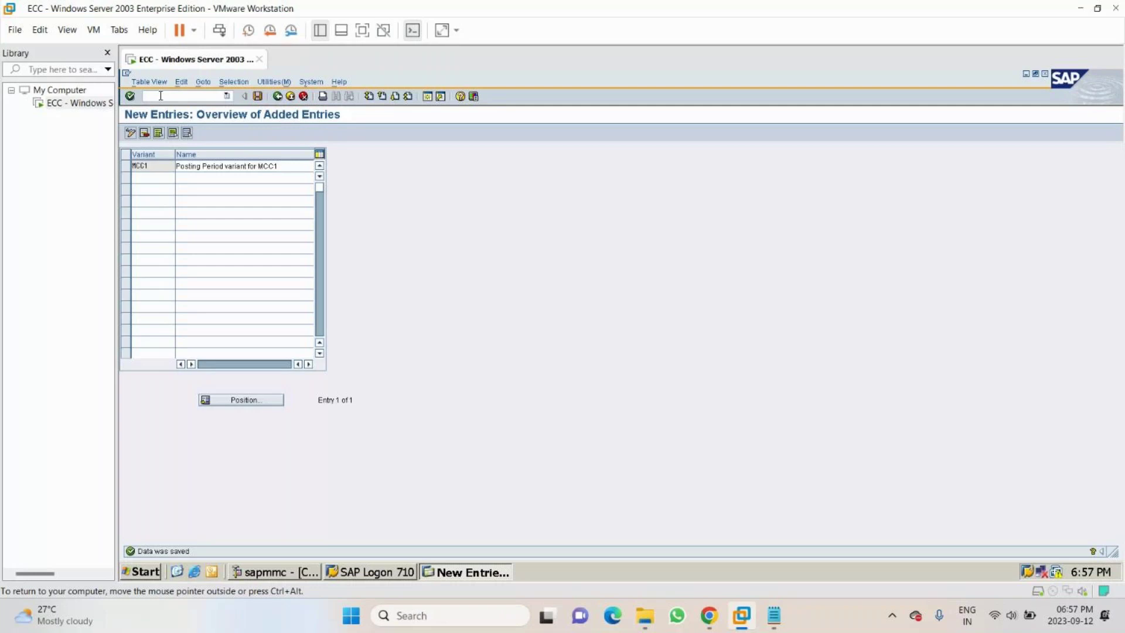
# - Run transaction OB52 and scroll to the last of the 561 posting period entries
pyautogui.write('/nd')
pyautogui.write('b52')
pyautogui.press('Return')
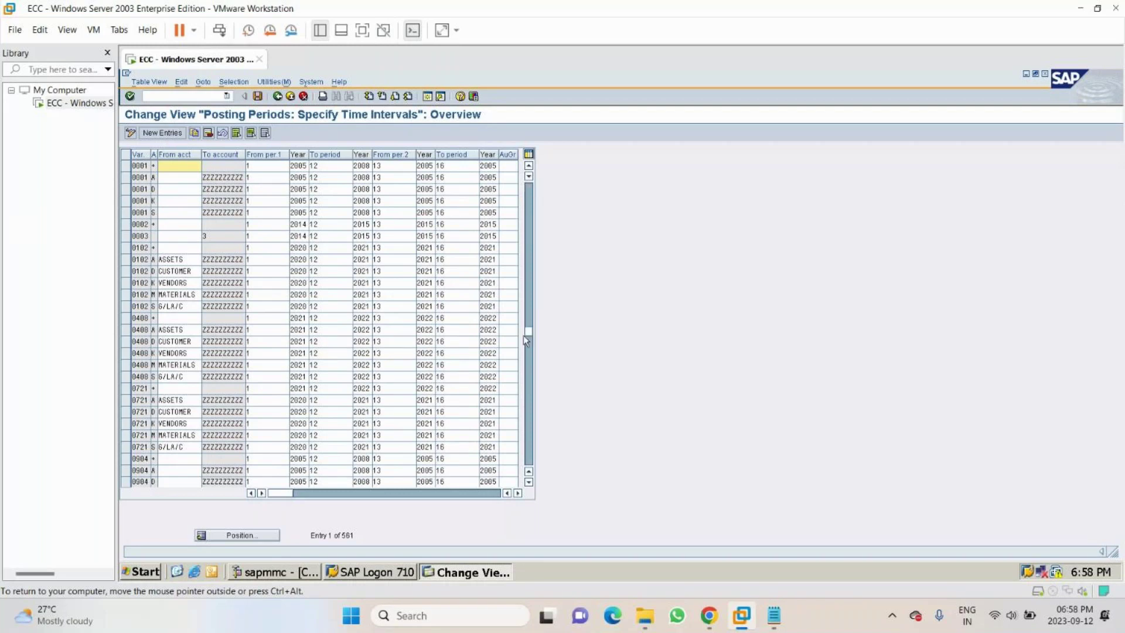
pyautogui.moveTo(523, 335); pyautogui.dragTo(518, 280)
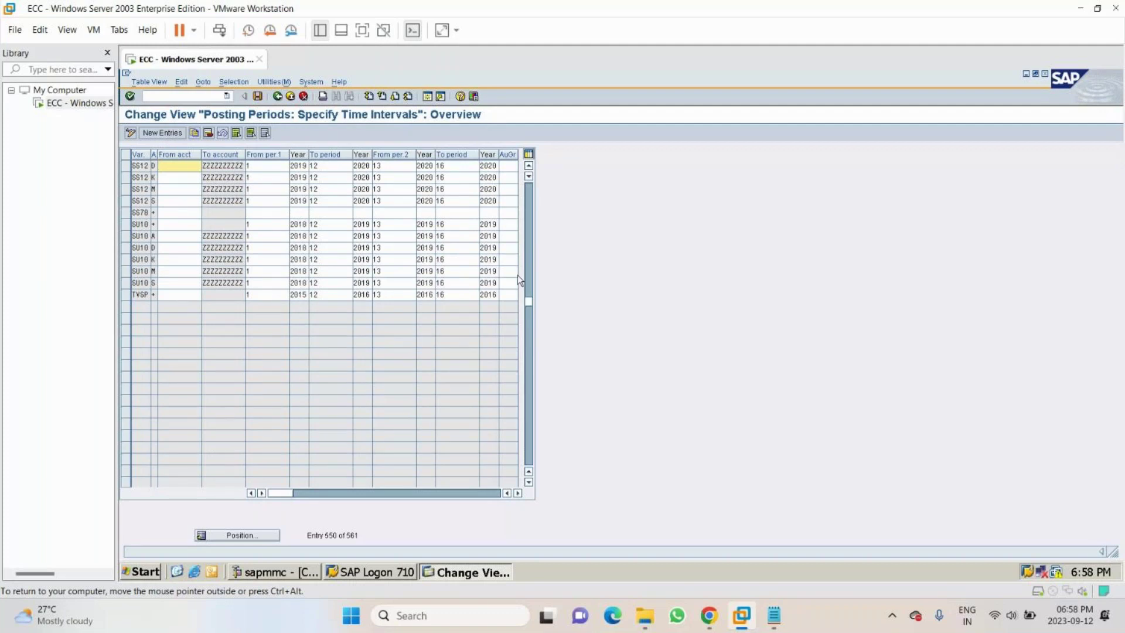
pyautogui.click(784, 620)
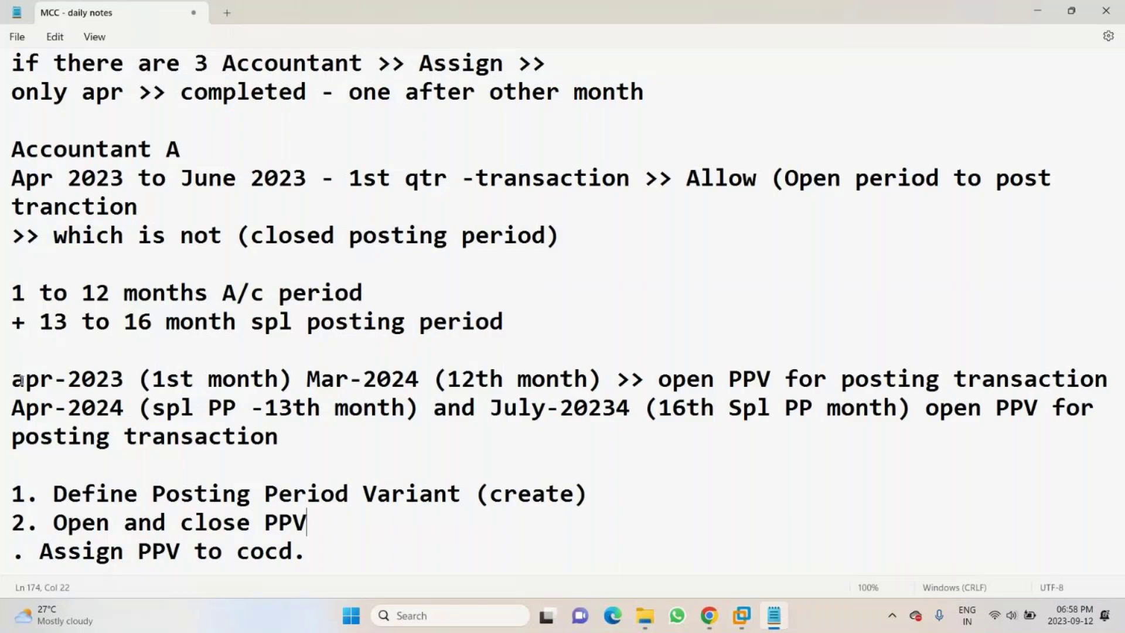
# - Under step 2, list the account type codes +, A, D, K, M and S on indented lines
pyautogui.press('Return')
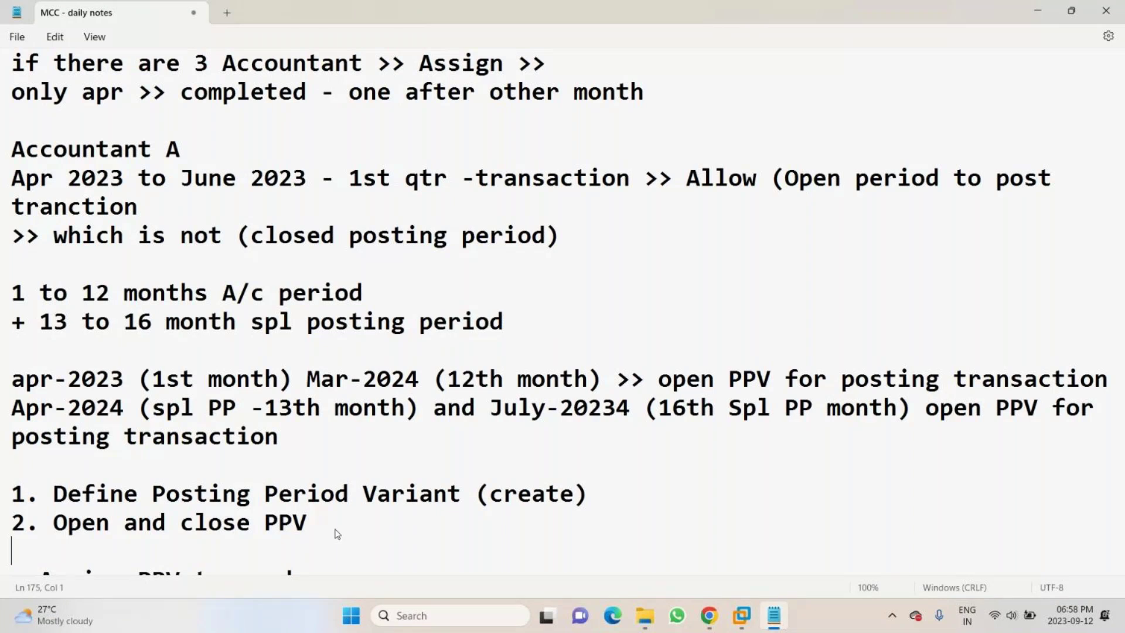
pyautogui.scroll(-1, 337, 533)
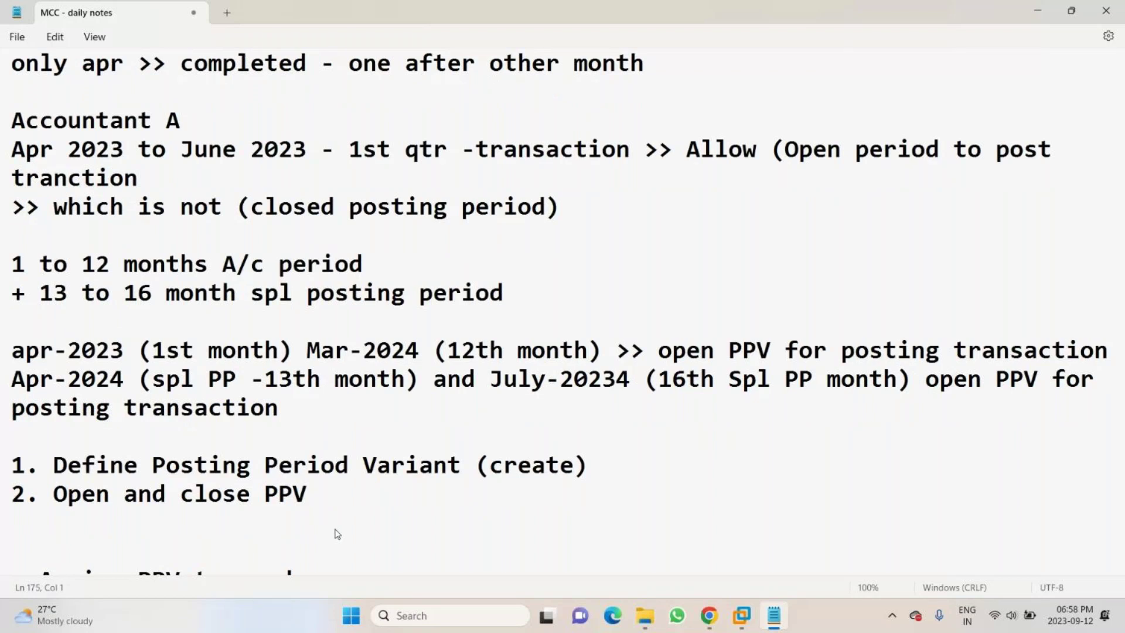
pyautogui.press('Return')
pyautogui.press('Tab')
pyautogui.write('+')
pyautogui.press('Return')
pyautogui.press('Tab')
pyautogui.write('A')
pyautogui.press('Return')
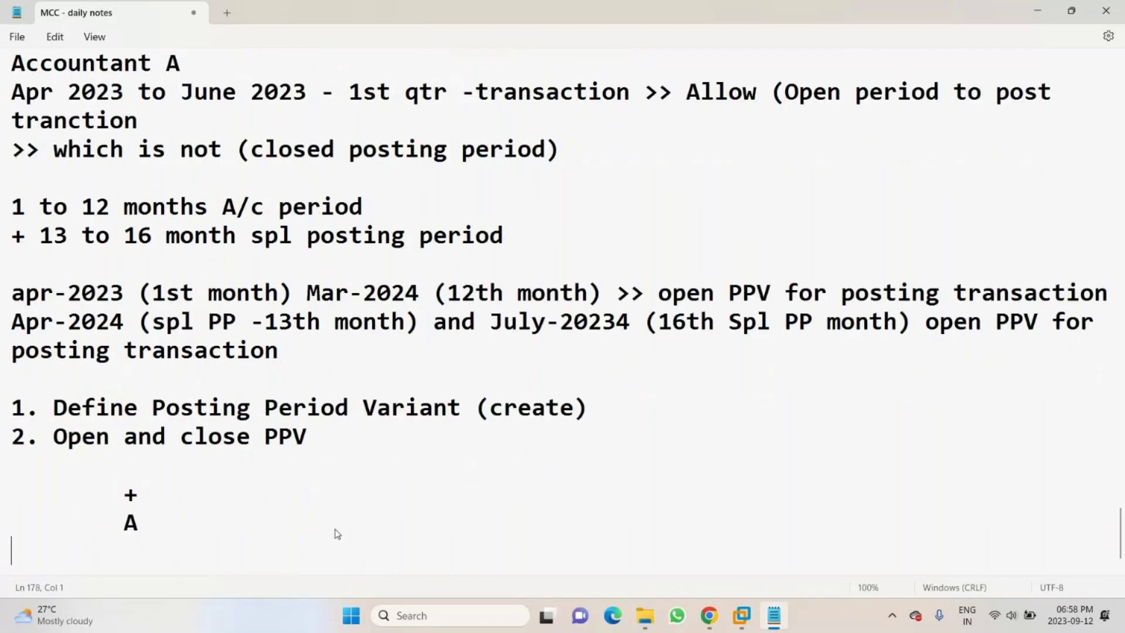
pyautogui.press('Tab')
pyautogui.write('D')
pyautogui.press('Return')
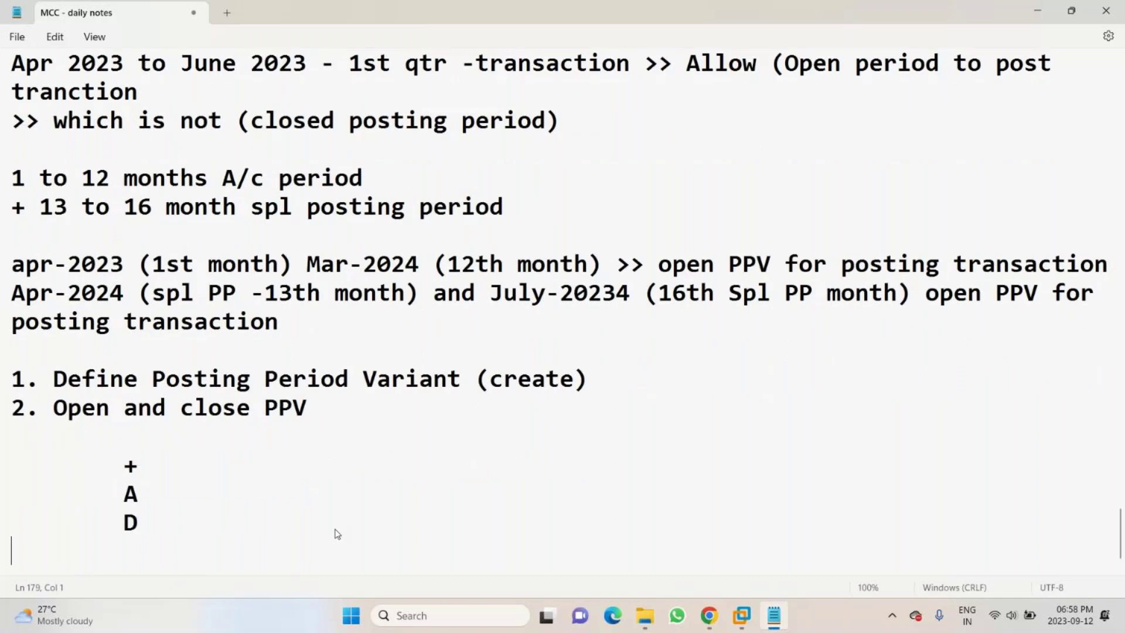
pyautogui.press('Tab')
pyautogui.write('K')
pyautogui.press('Return')
pyautogui.press('Tab')
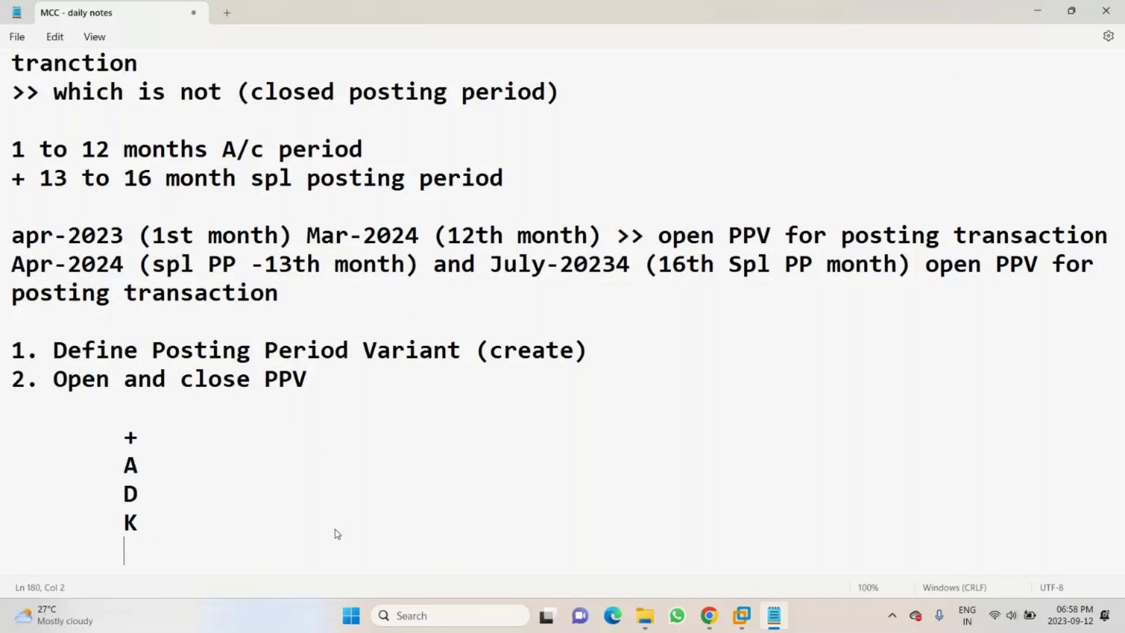
pyautogui.write('M')
pyautogui.press('Return')
pyautogui.press('Tab')
pyautogui.write('S')
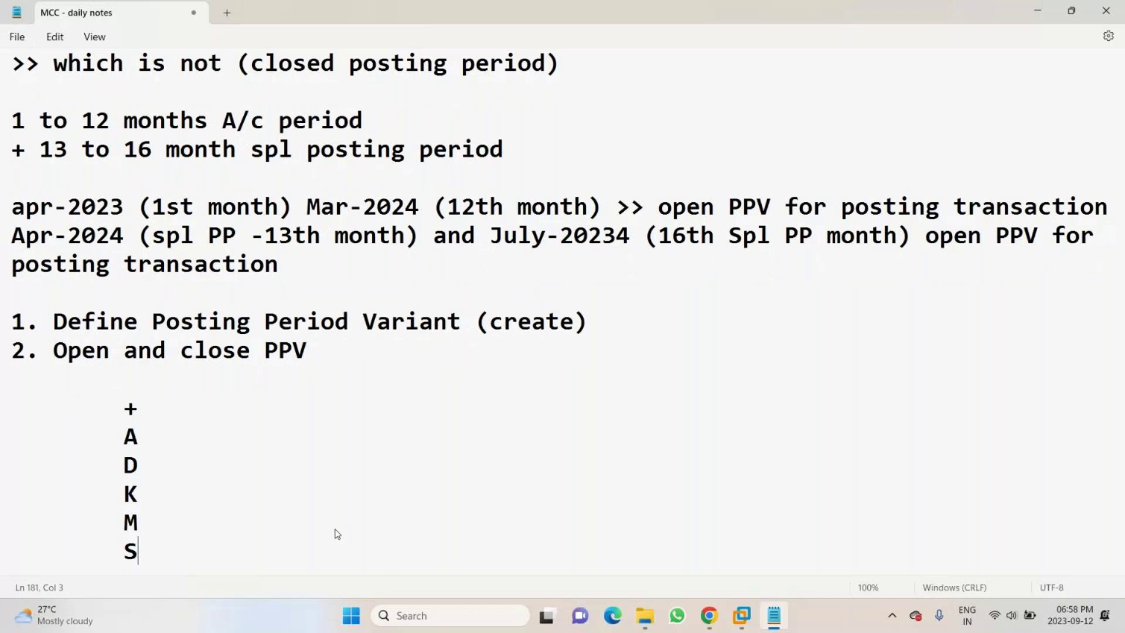
pyautogui.press('Up')
pyautogui.press('Up')
pyautogui.press('Up')
pyautogui.press('Up')
pyautogui.press('Up')
# - Annotate the + code as '>> all type of G/L a/c transaction'
pyautogui.write('>> all type of ')
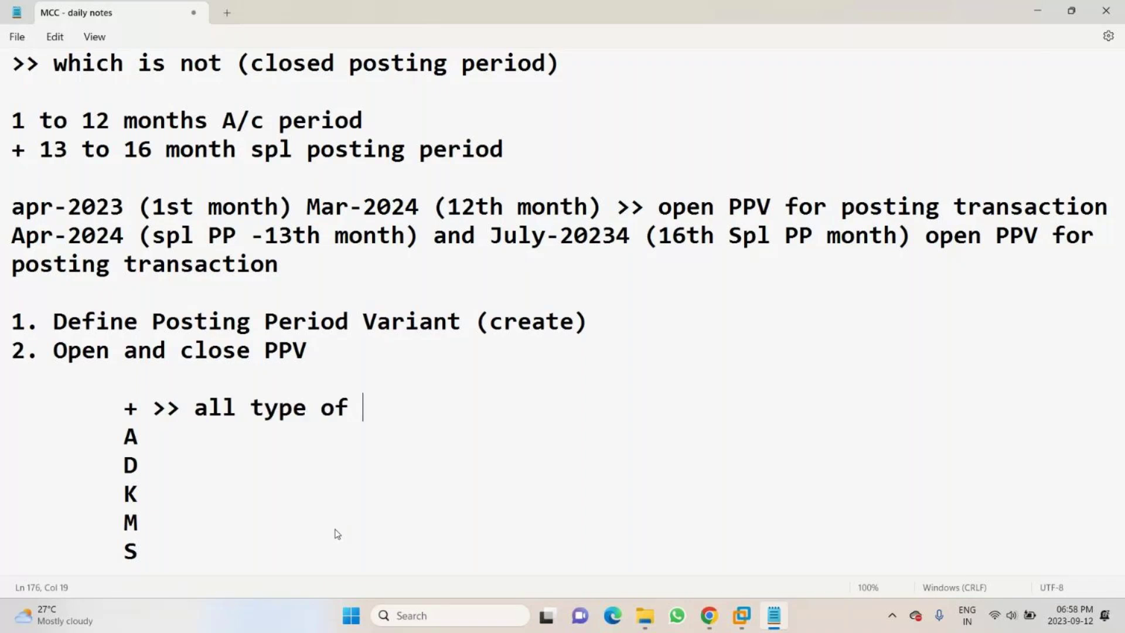
pyautogui.write('G/l')
pyautogui.press('BackSpace')
pyautogui.press('BackSpace')
pyautogui.write('L a')
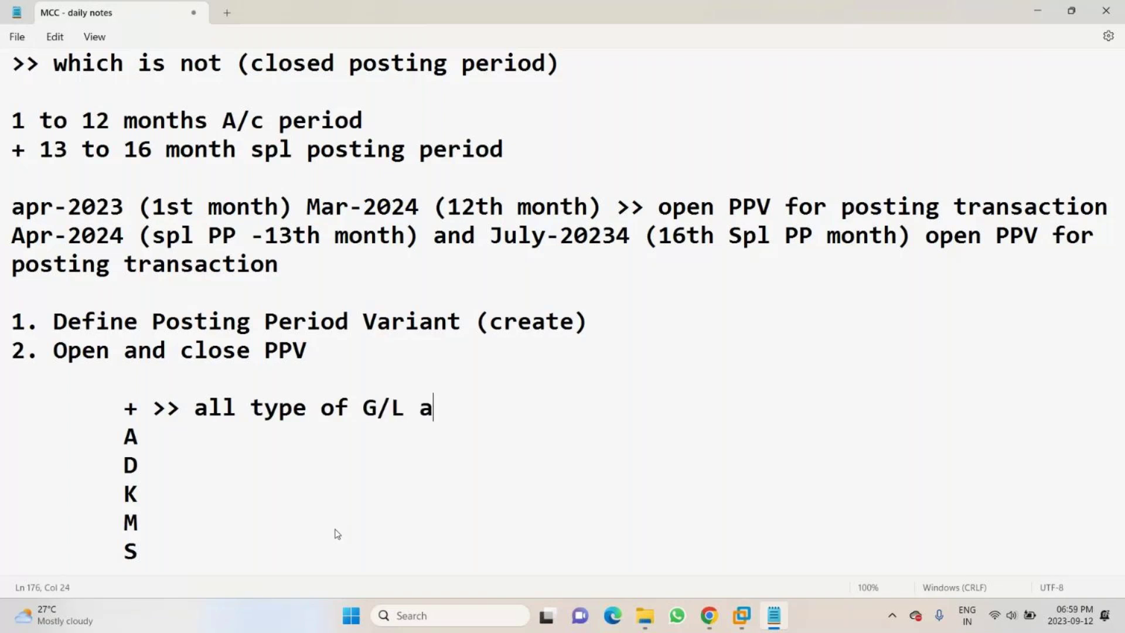
pyautogui.write('/c traction')
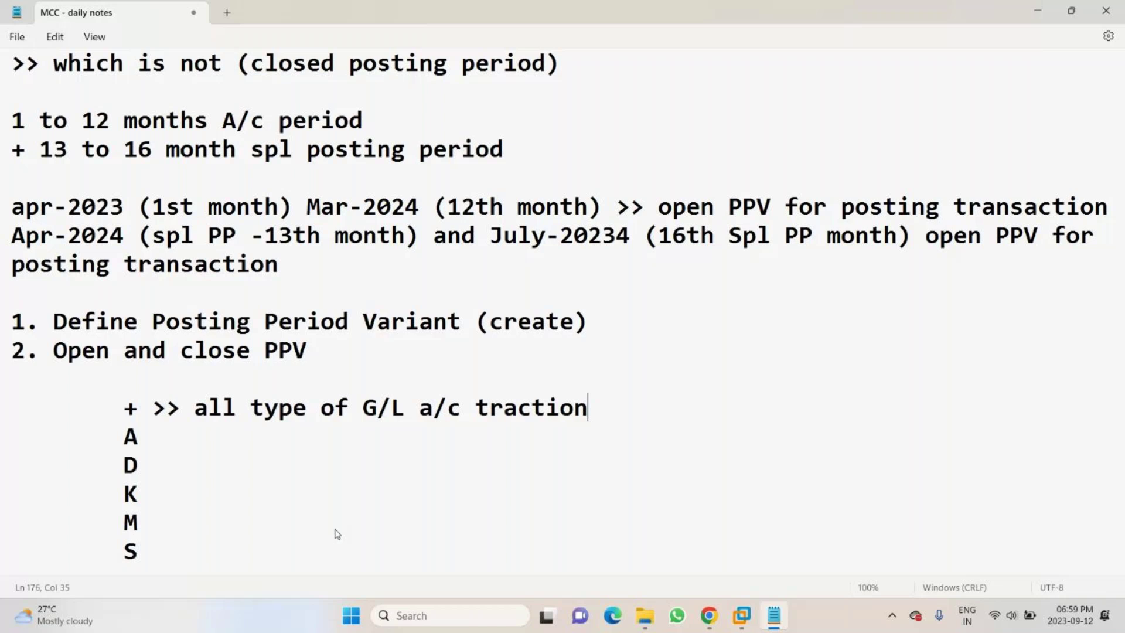
pyautogui.press('Left')
pyautogui.press('Left')
pyautogui.press('Left')
pyautogui.press('Left')
pyautogui.press('Left')
pyautogui.write('n')
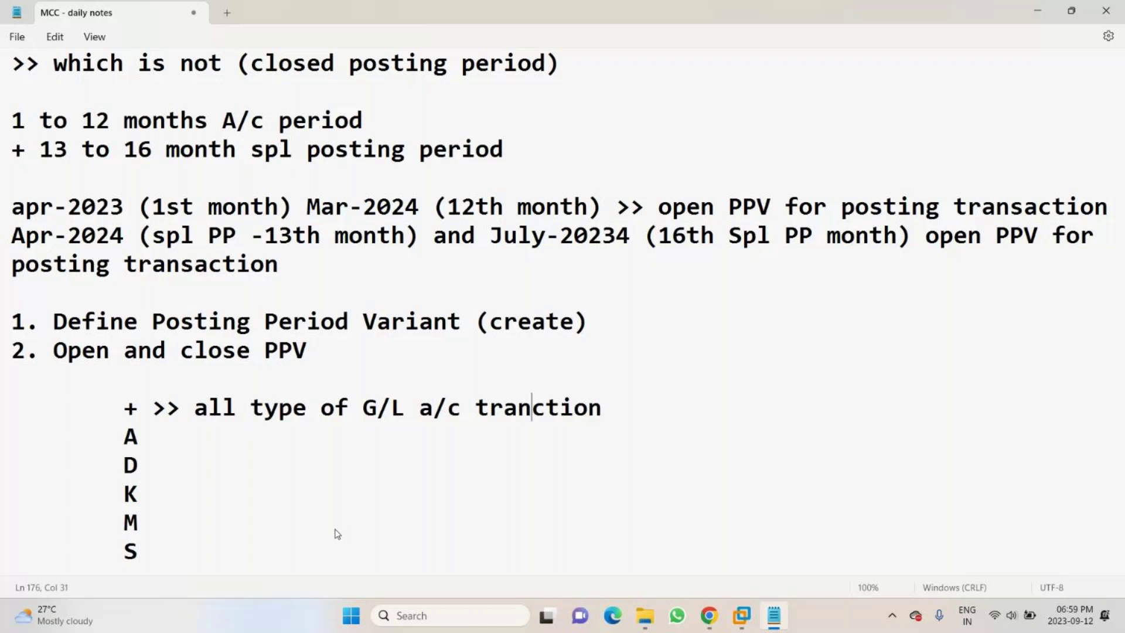
pyautogui.write('sa')
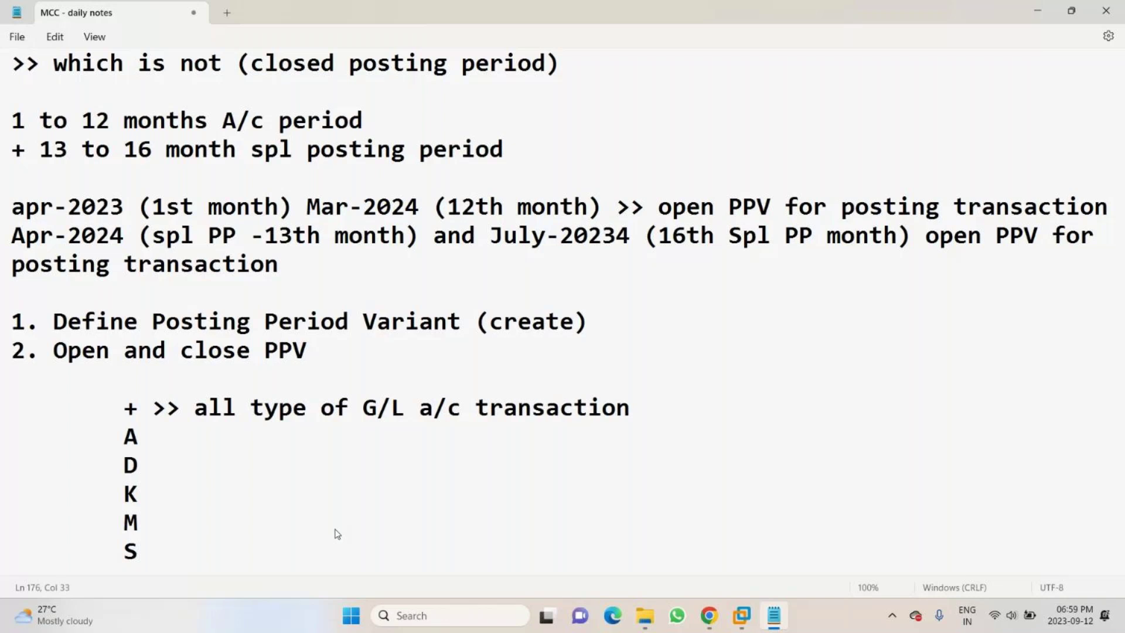
# - Annotate the A code as '>> Assets Account'
pyautogui.press('Down')
pyautogui.write('>> Asset')
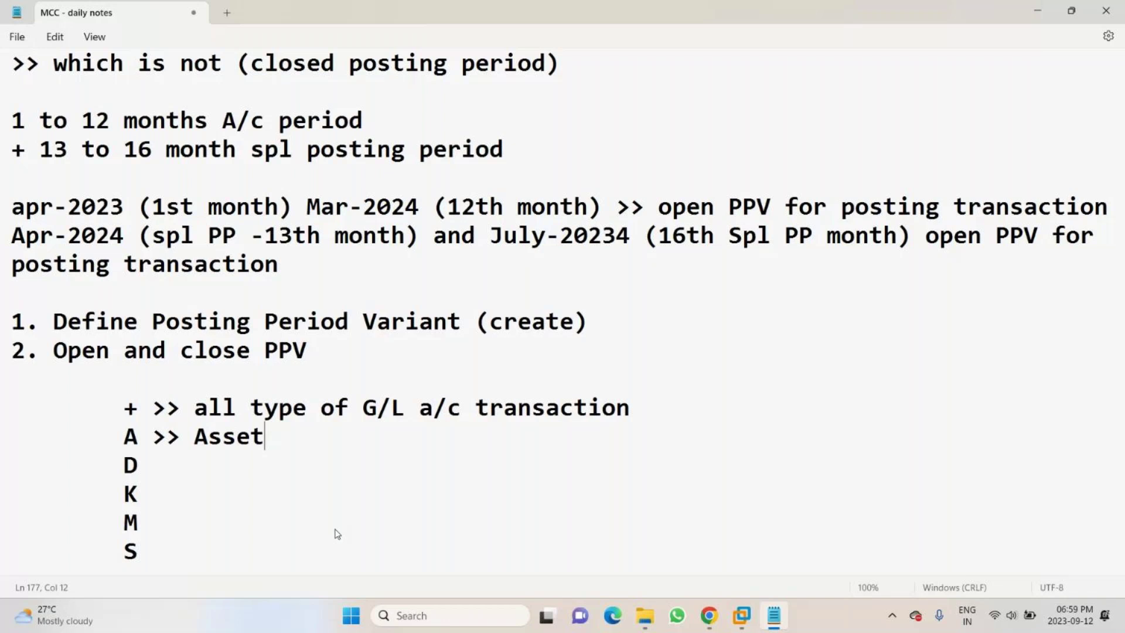
pyautogui.write('s Accountion')
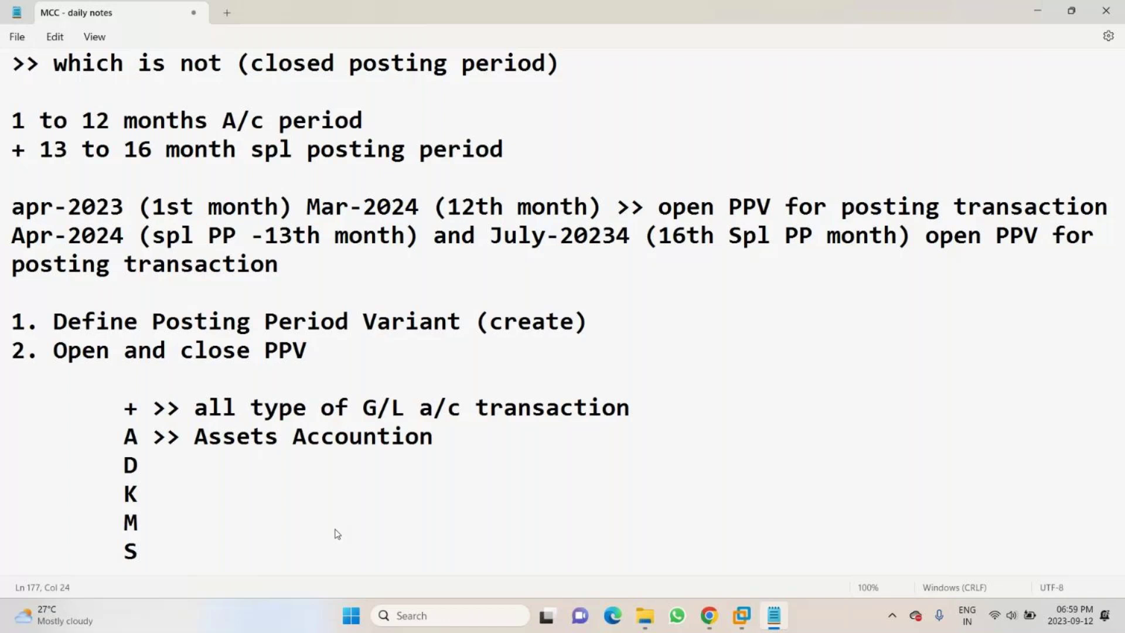
pyautogui.press('BackSpace')
pyautogui.press('BackSpace')
pyautogui.press('BackSpace')
# - Describe D as '>> Customer Account' and K as '>> Vendor Account', then start the M entry
pyautogui.press('Down')
pyautogui.write('>> C')
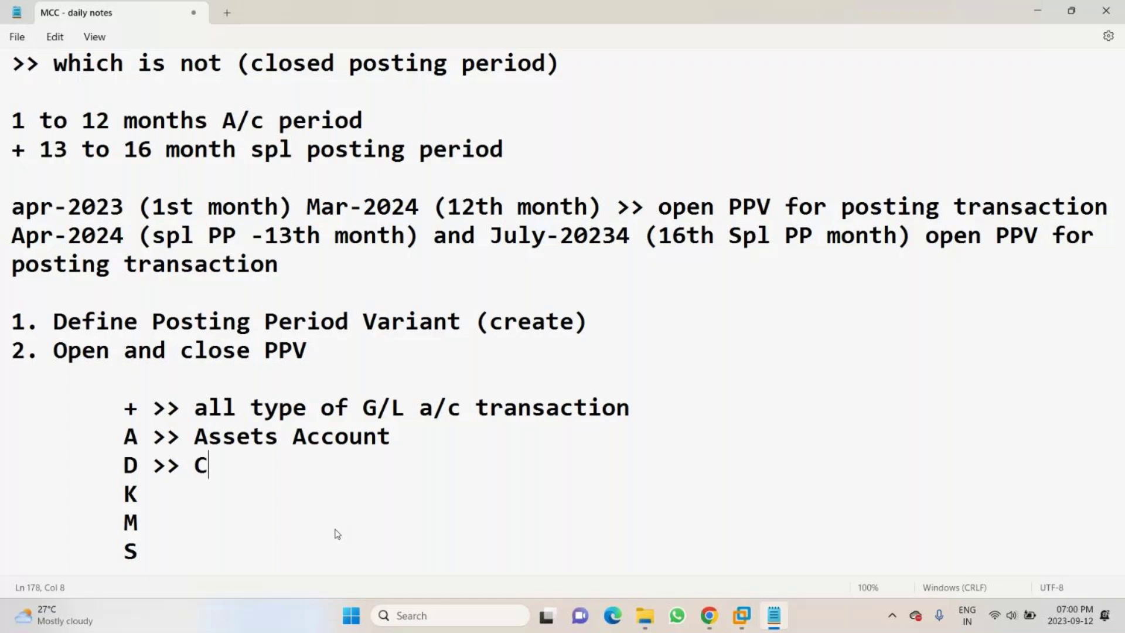
pyautogui.write('ustomer A')
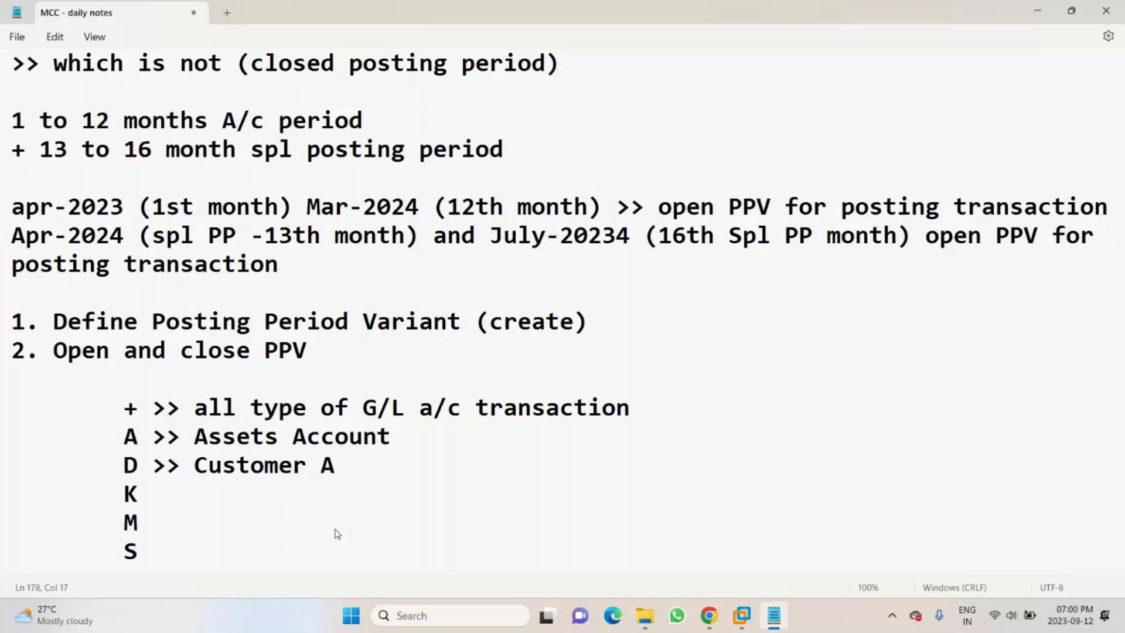
pyautogui.write('ccount')
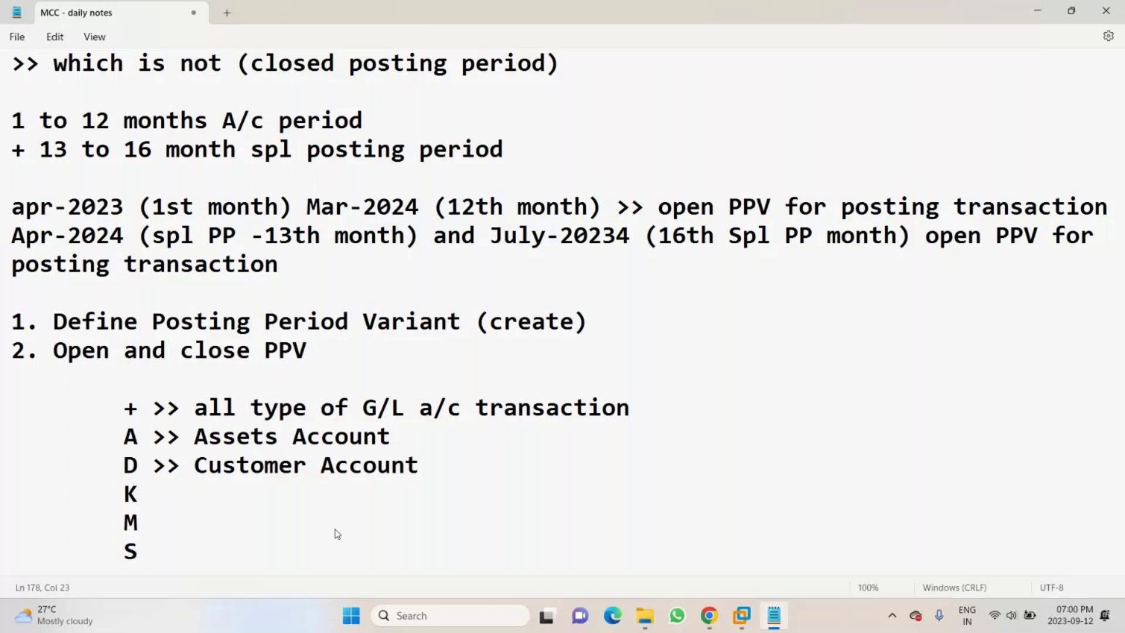
pyautogui.press('Down')
pyautogui.write('>> Vendor Ac')
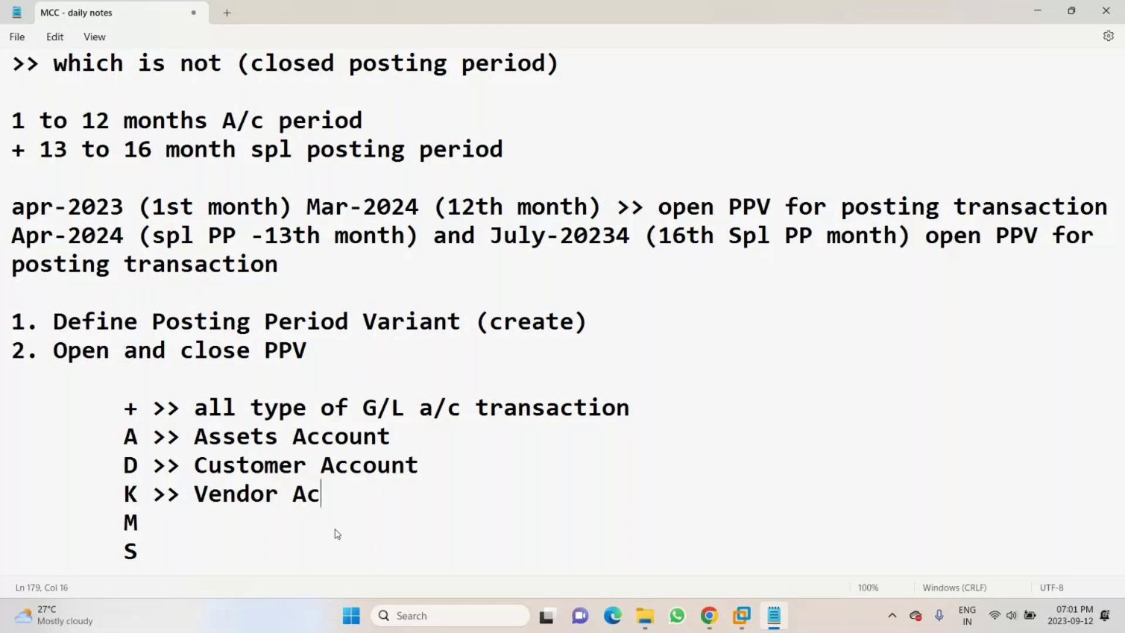
pyautogui.write('count')
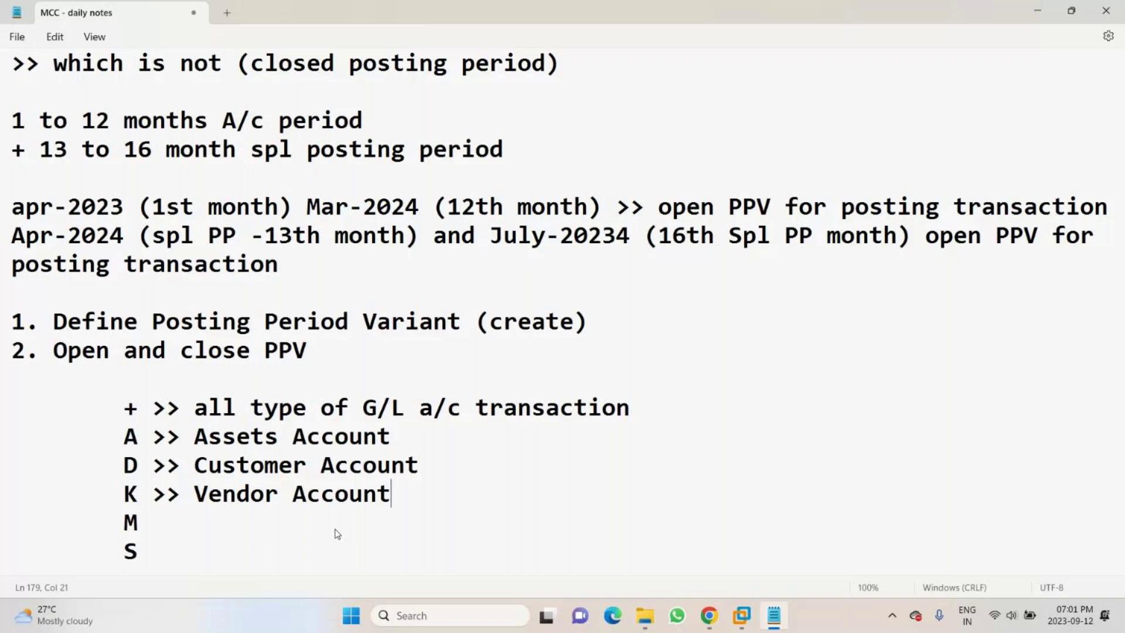
pyautogui.press('Down')
pyautogui.write('>> Merial')
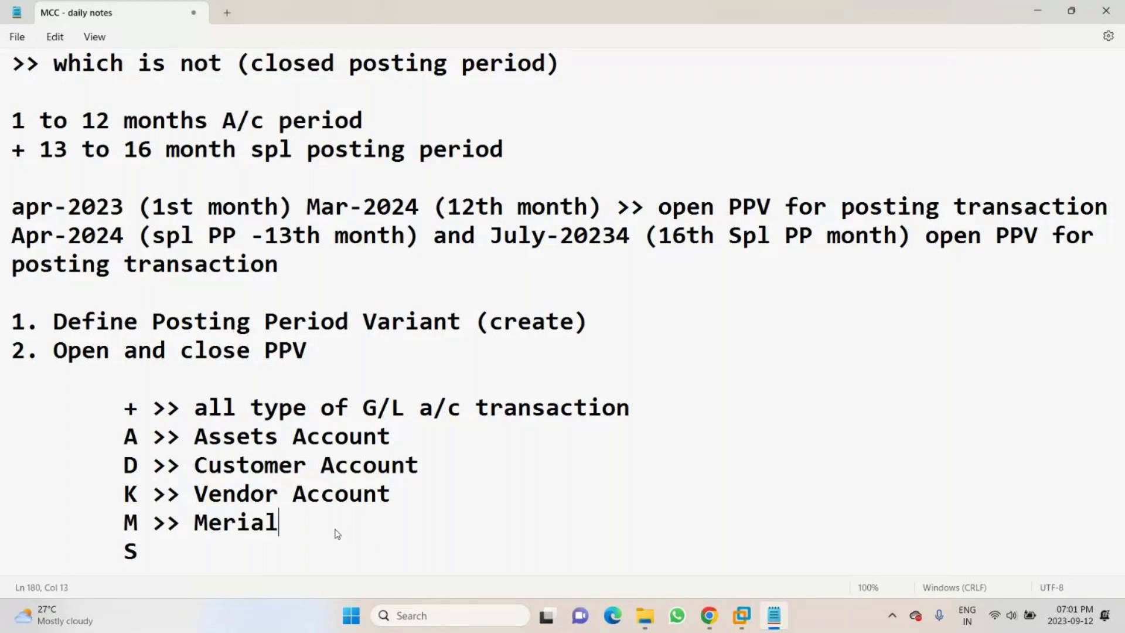
# - Complete 'M >> Meterial Account' and add 'S >> other Account' to the code list
pyautogui.press('BackSpace')
pyautogui.press('BackSpace')
pyautogui.press('BackSpace')
pyautogui.press('BackSpace')
pyautogui.write('trial')
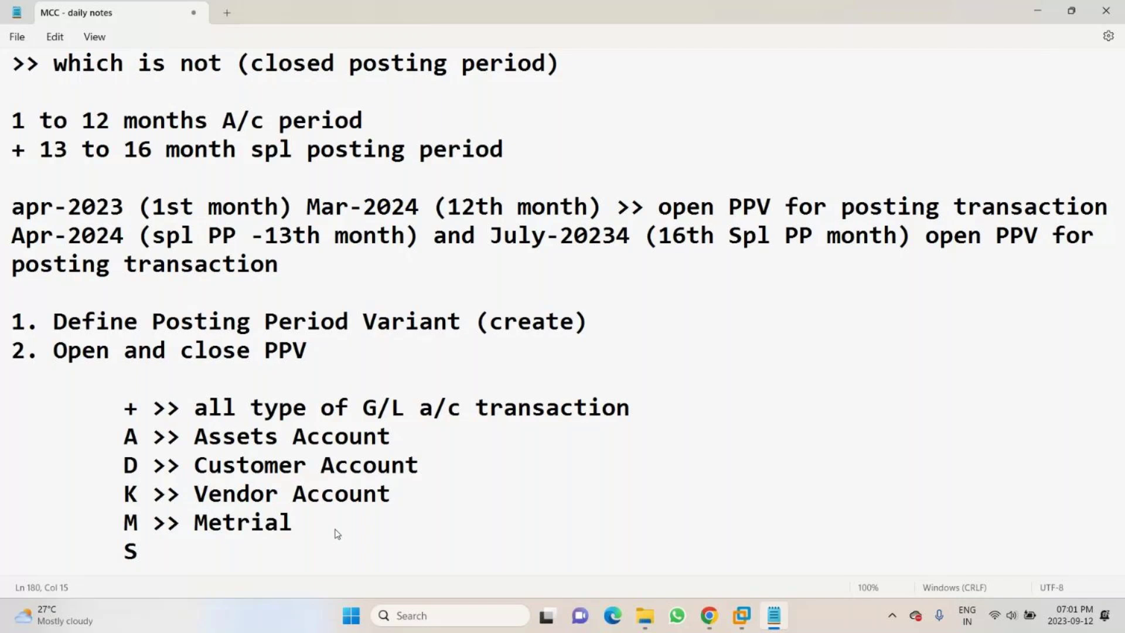
pyautogui.press('BackSpace')
pyautogui.press('BackSpace')
pyautogui.press('BackSpace')
pyautogui.write('al')
pyautogui.press('Left')
pyautogui.press('Left')
pyautogui.press('Left')
pyautogui.press('Left')
pyautogui.press('Left')
pyautogui.write('e')
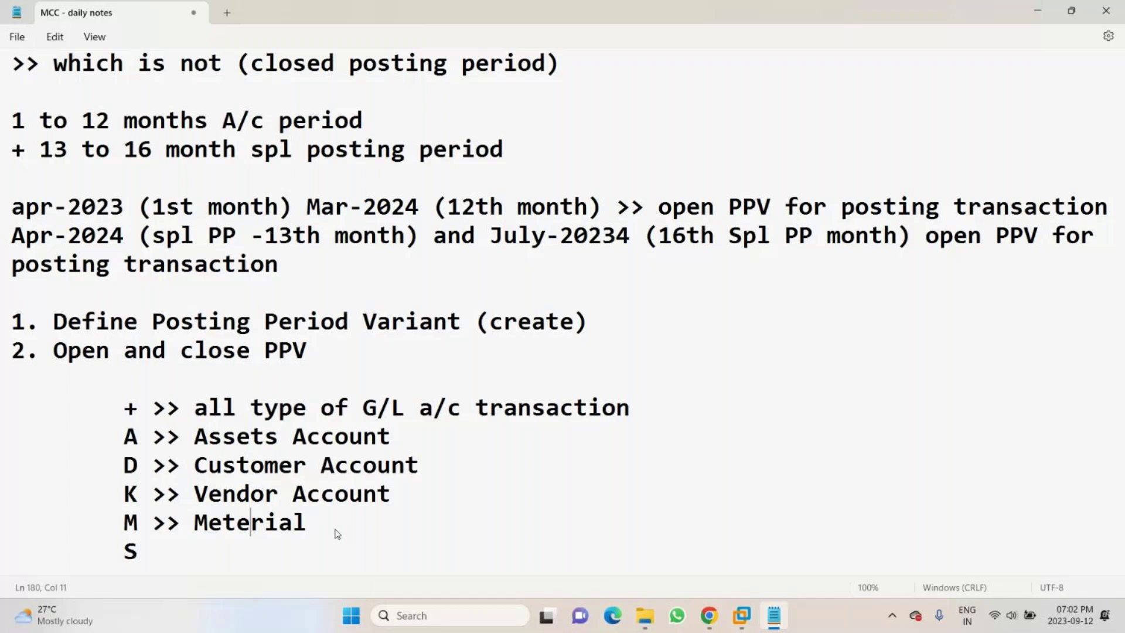
pyautogui.click(337, 534)
pyautogui.write('Account')
pyautogui.press('Down')
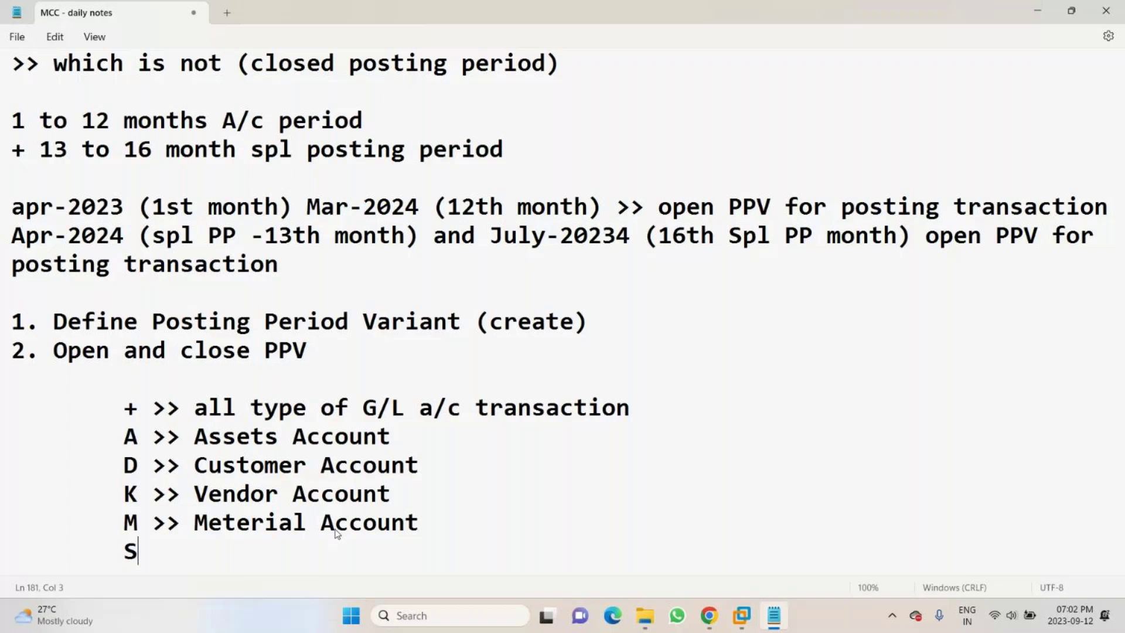
pyautogui.write('>> other A')
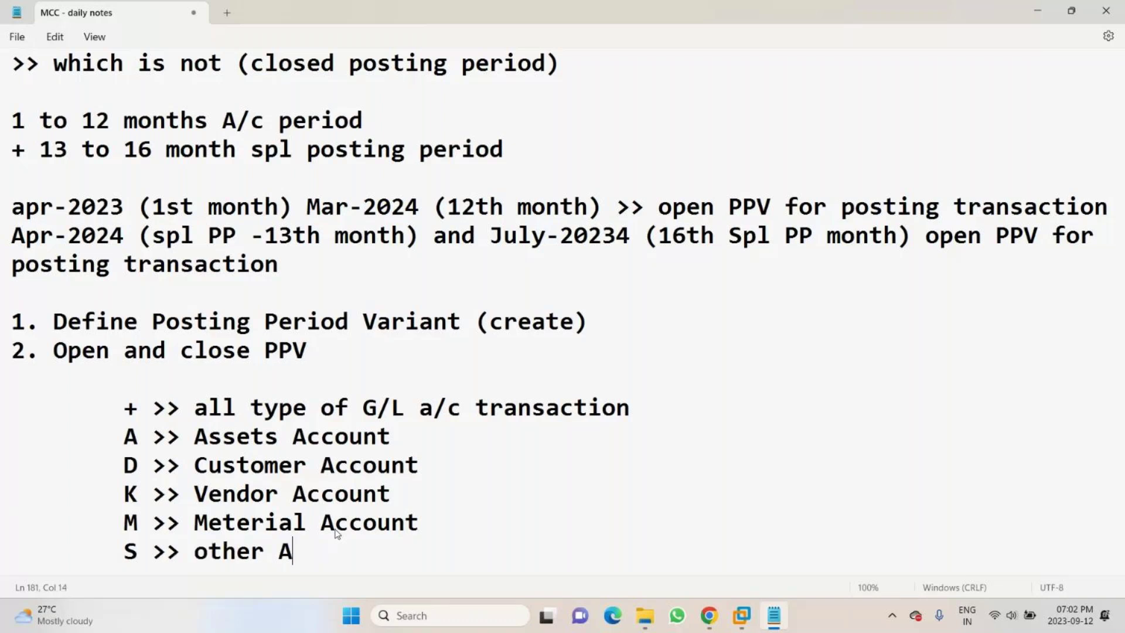
pyautogui.write('ccount')
# - Select the two accounting period lines, then the word 'transaction' on the G/L line
pyautogui.moveTo(17, 177); pyautogui.dragTo(7, 120)
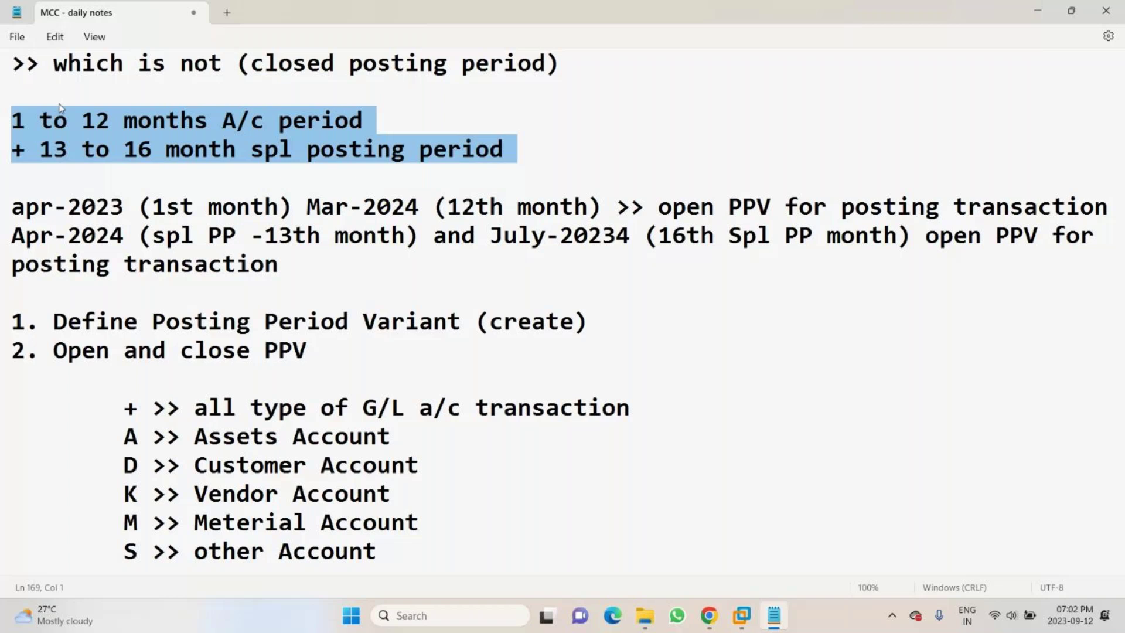
pyautogui.click(641, 406)
pyautogui.hotkey('shift', 'Left')
pyautogui.hotkey('shift', 'Left')
pyautogui.hotkey('shift', 'Left')
pyautogui.hotkey('shift', 'Left')
pyautogui.hotkey('shift', 'Left')
pyautogui.hotkey('shift', 'Left')
pyautogui.hotkey('shift', 'Left')
pyautogui.hotkey('shift', 'Left')
pyautogui.hotkey('shift', 'Left')
pyautogui.hotkey('shift', 'Left')
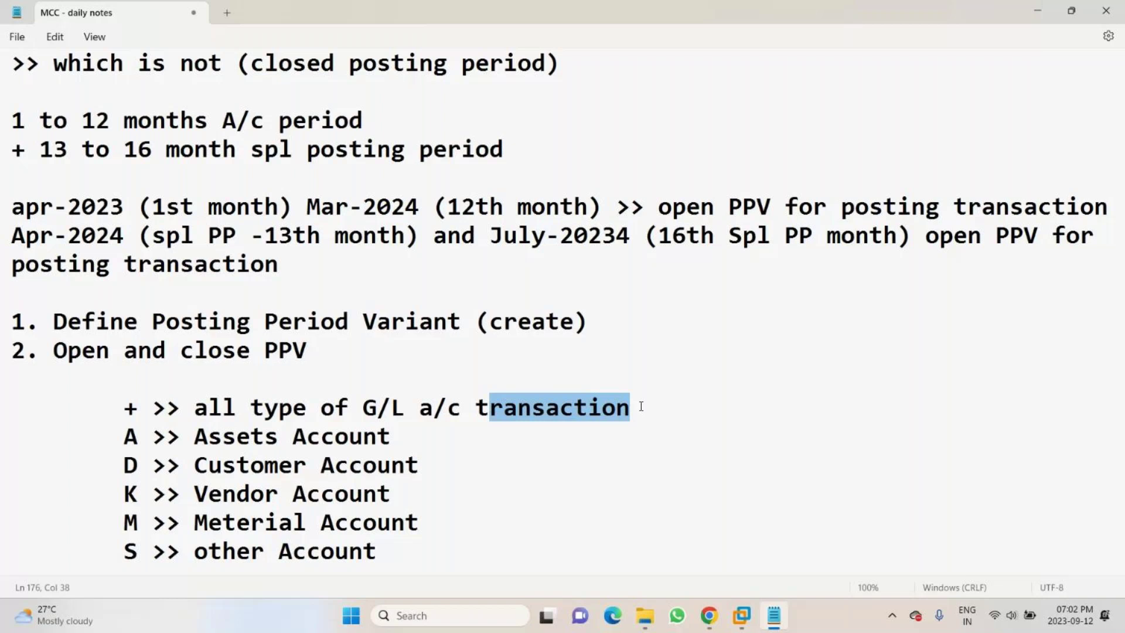
# - Select the + through S code lines, move to '3. Assign PPV to cocd.', and return to SAP
pyautogui.hotkey('shift', 'Home')
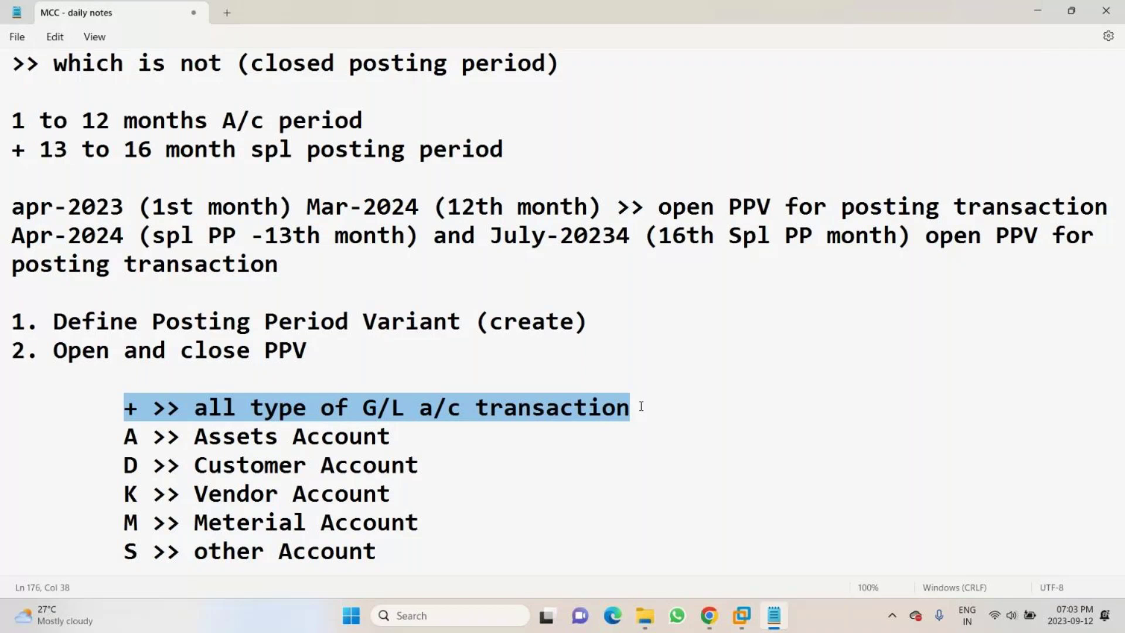
pyautogui.click(114, 402)
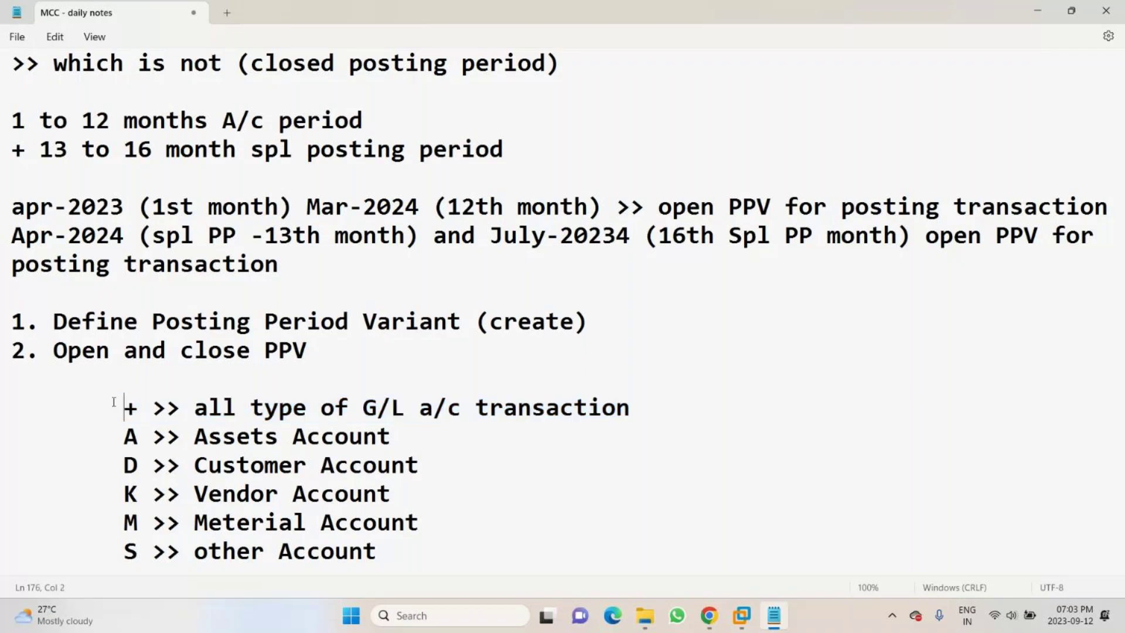
pyautogui.hotkey('shift', 'Down')
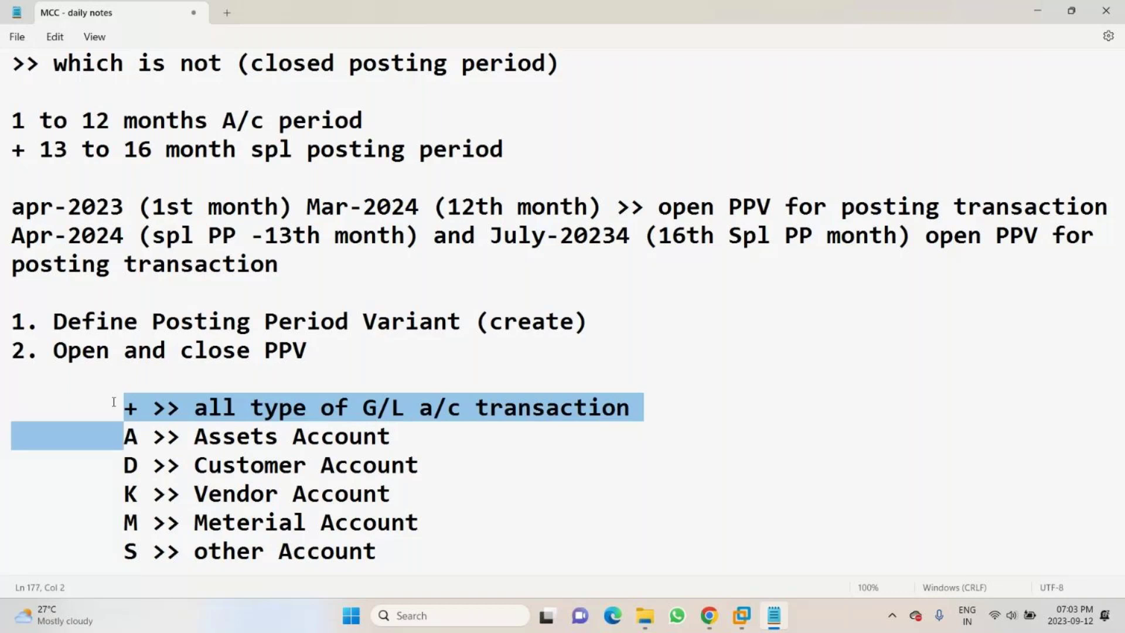
pyautogui.hotkey('shift', 'Down')
pyautogui.hotkey('shift', 'Down')
pyautogui.hotkey('shift', 'Down')
pyautogui.hotkey('shift', 'Down')
pyautogui.hotkey('shift', 'Down')
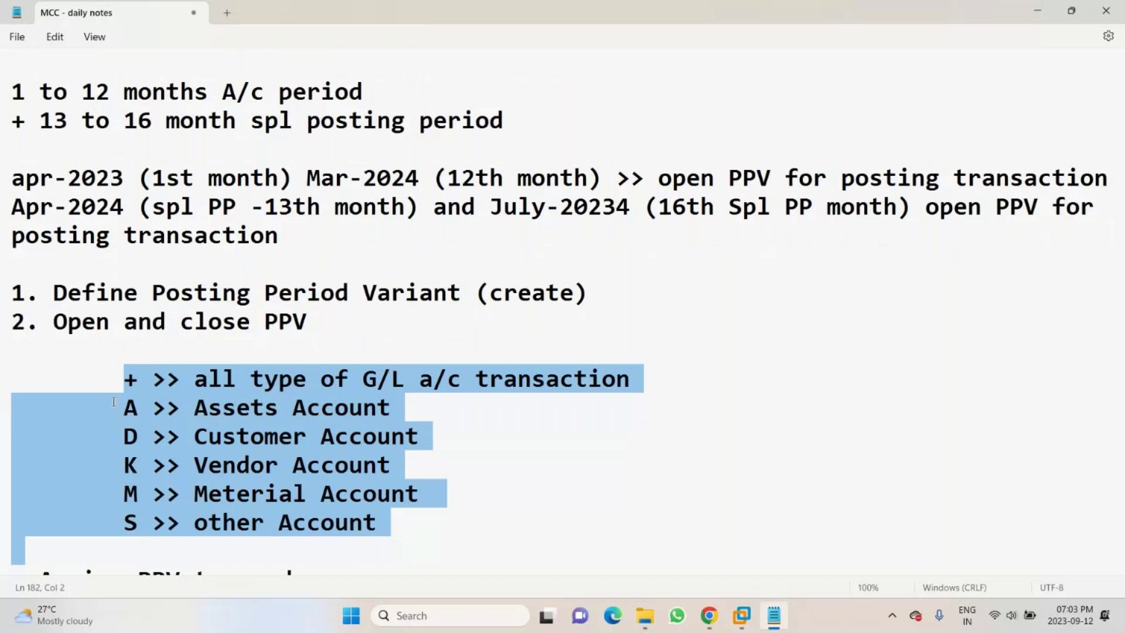
pyautogui.press('Down')
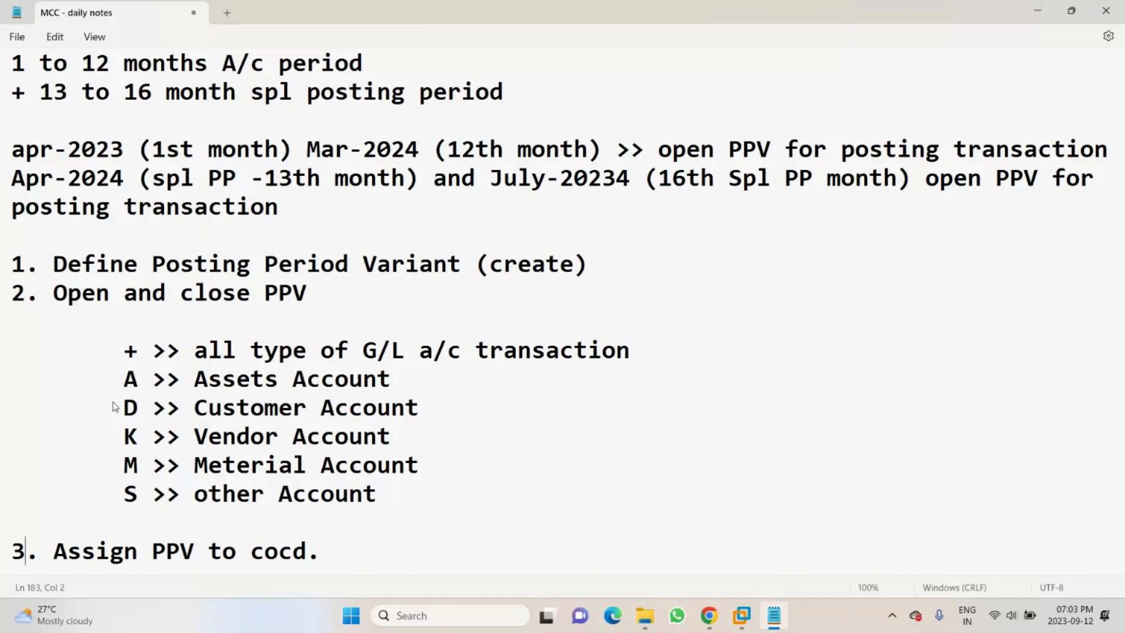
pyautogui.hotkey('alt', 'Tab')
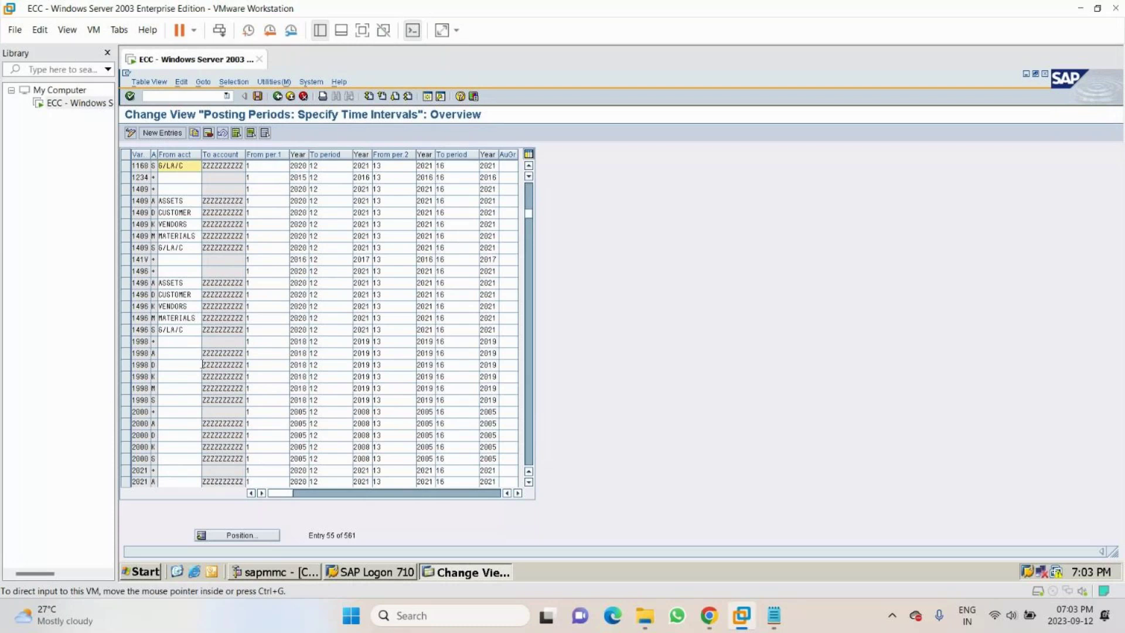
# - Mute the microphone in GoTo Meeting and return to the SAP posting periods table
pyautogui.hotkey('alt', 'Tab')
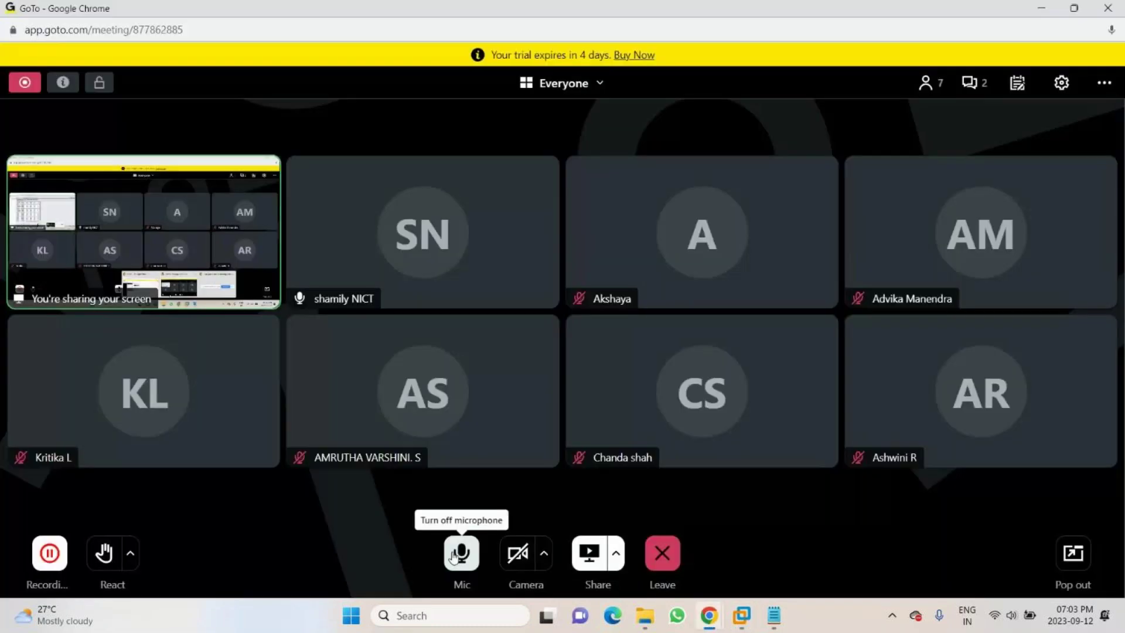
pyautogui.click(455, 554)
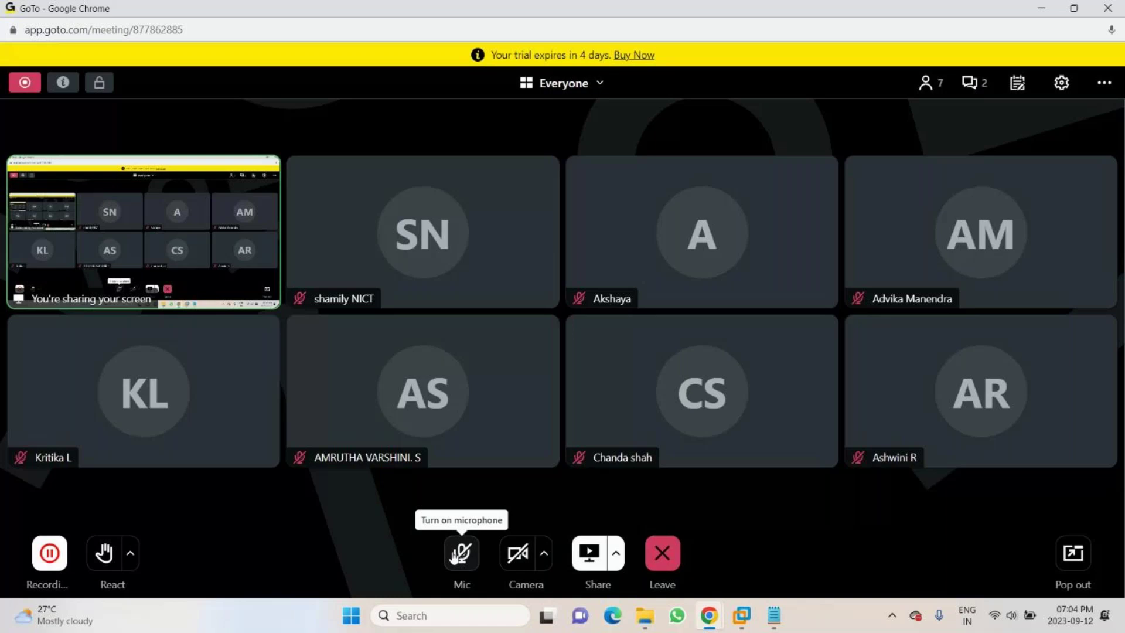
pyautogui.hotkey('alt', 'Tab')
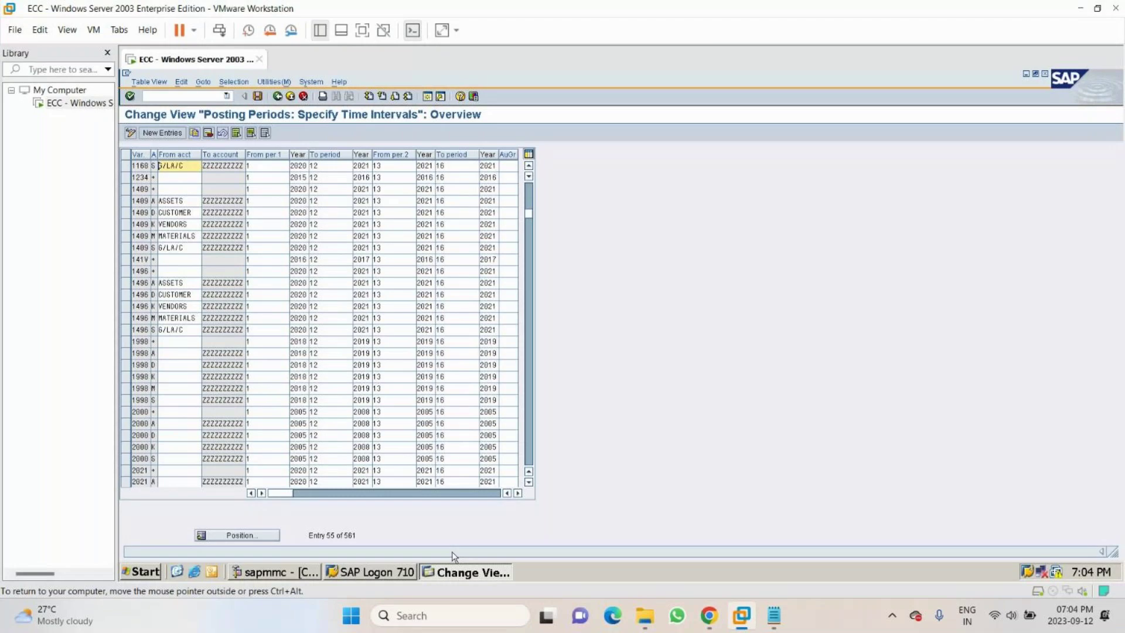
# - Select the six variant 0102 rows, from + down to S, and choose Copy As
pyautogui.press('Down')
pyautogui.press('Down')
pyautogui.press('Down')
pyautogui.press('Down')
pyautogui.press('Down')
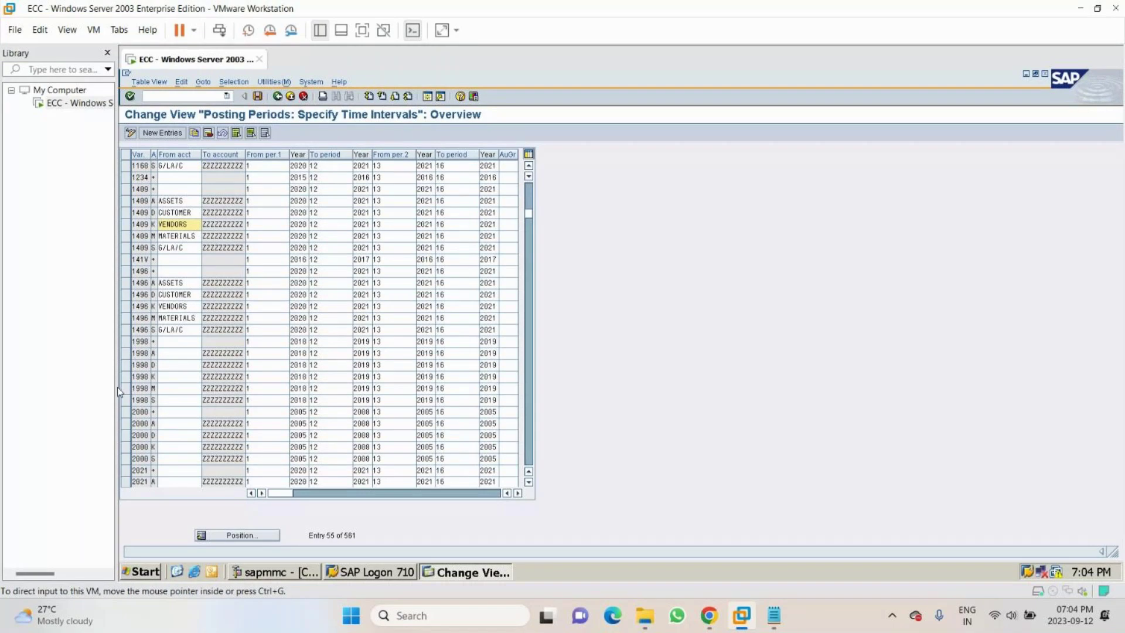
pyautogui.click(130, 189)
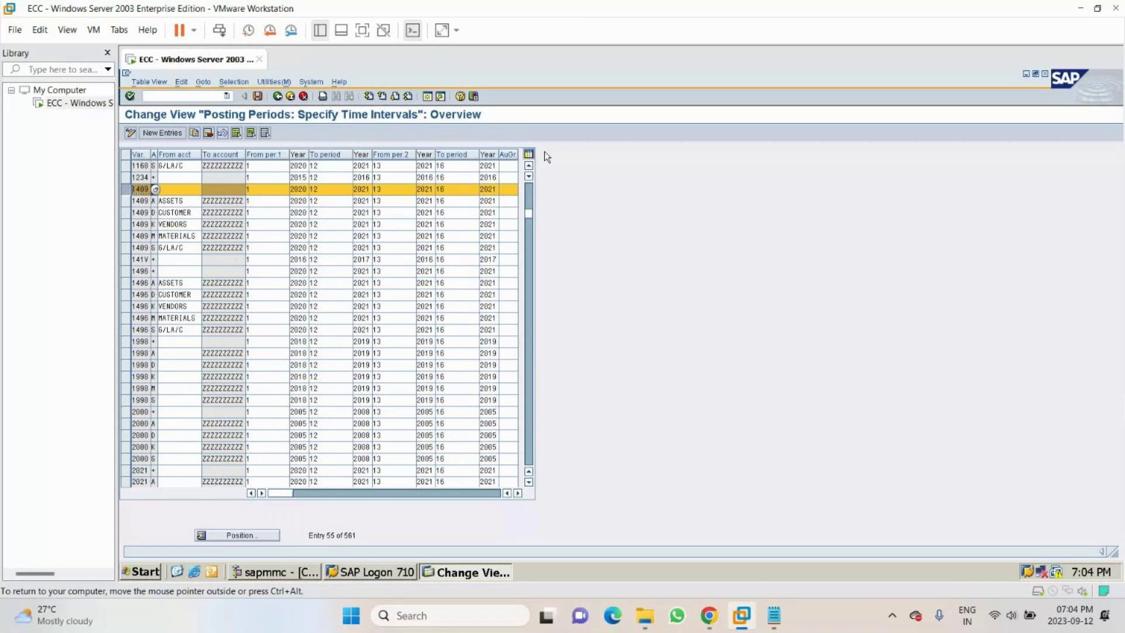
pyautogui.click(529, 191)
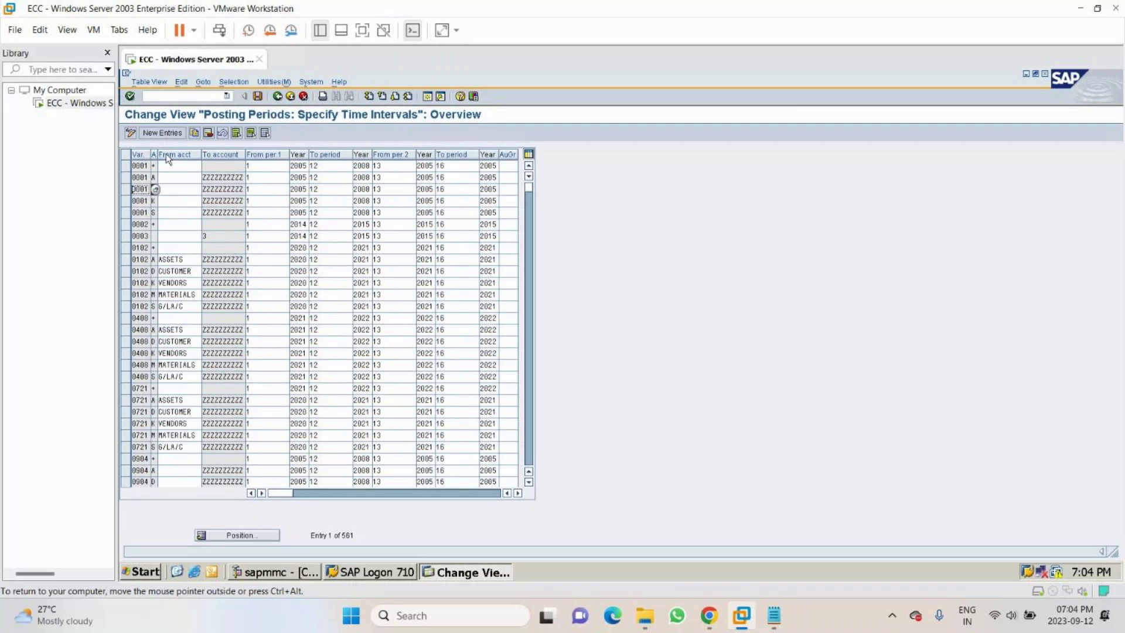
pyautogui.click(125, 166)
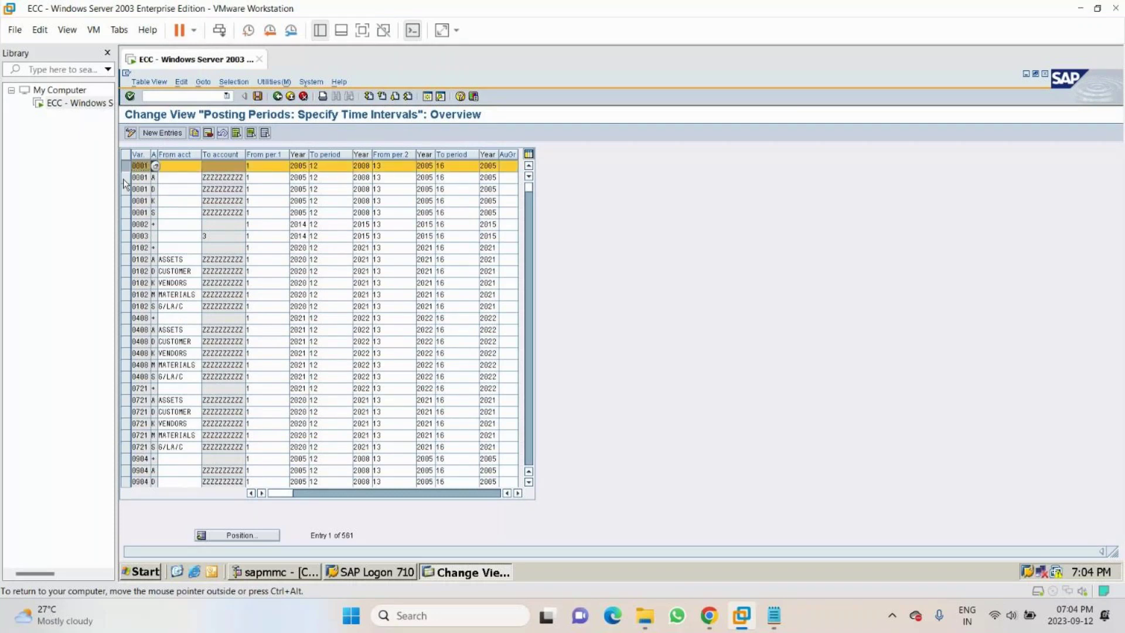
pyautogui.click(124, 177)
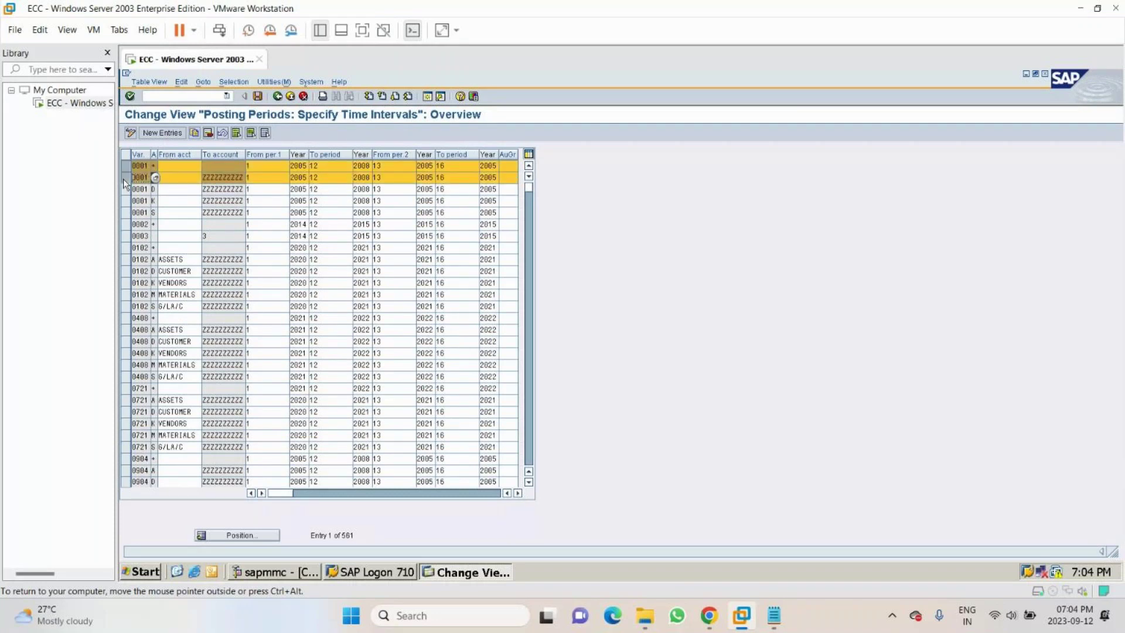
pyautogui.moveTo(123, 187); pyautogui.dragTo(125, 201)
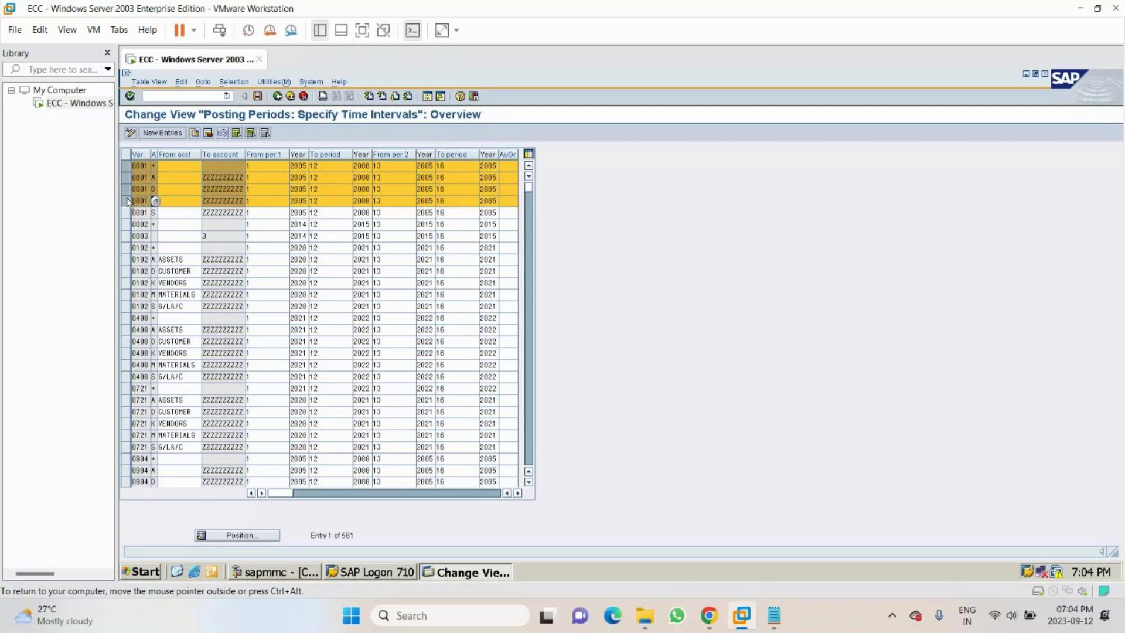
pyautogui.click(125, 166)
pyautogui.click(125, 178)
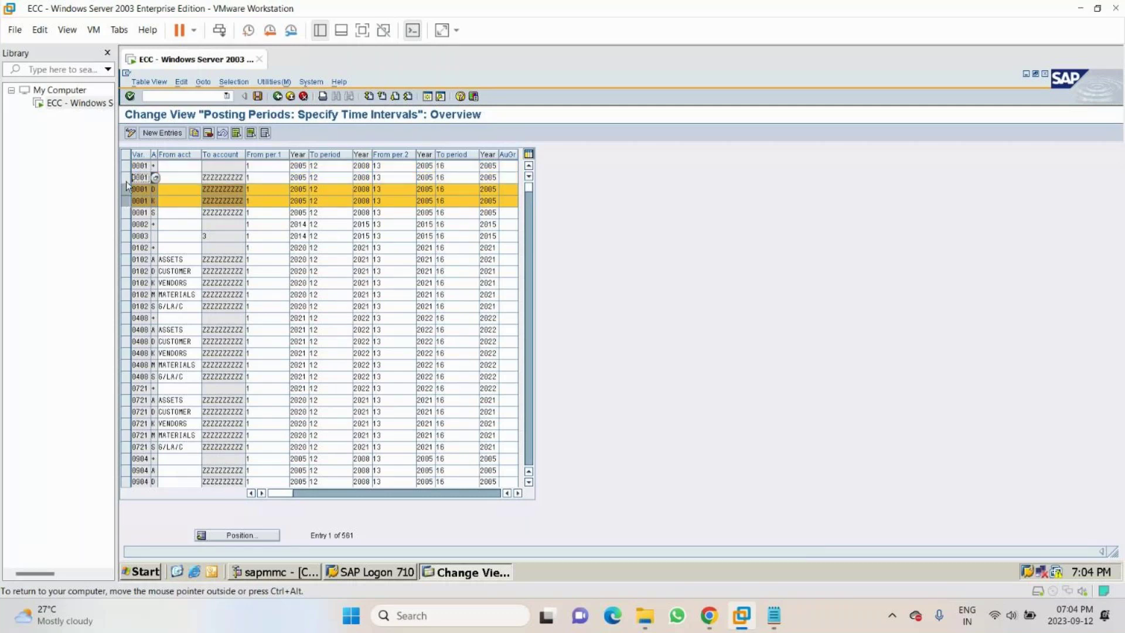
pyautogui.click(125, 248)
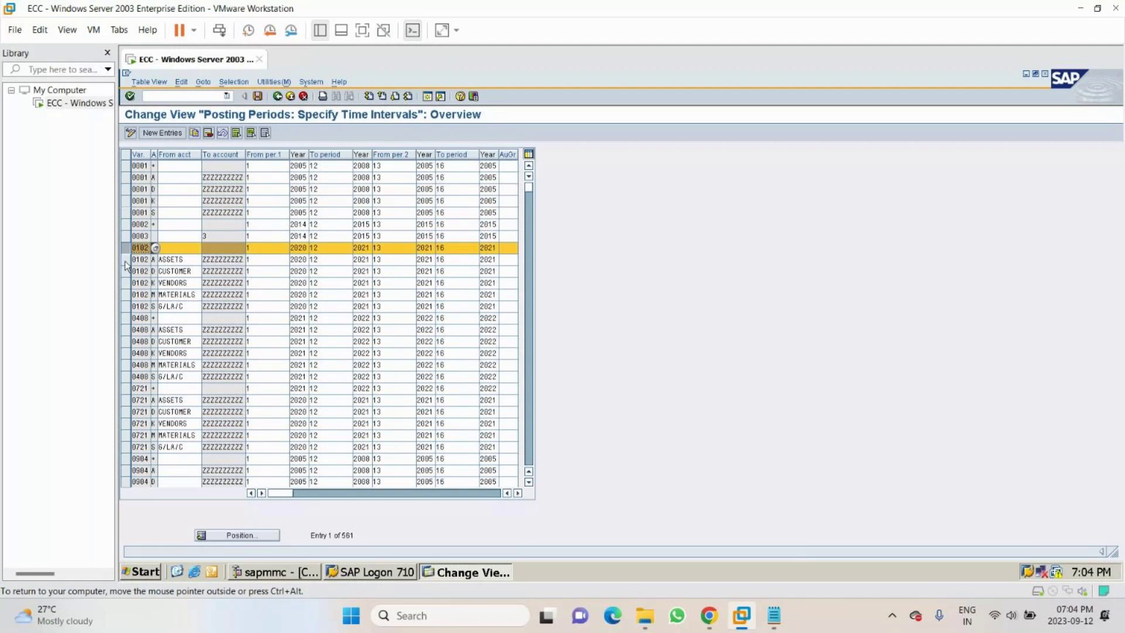
pyautogui.click(125, 260)
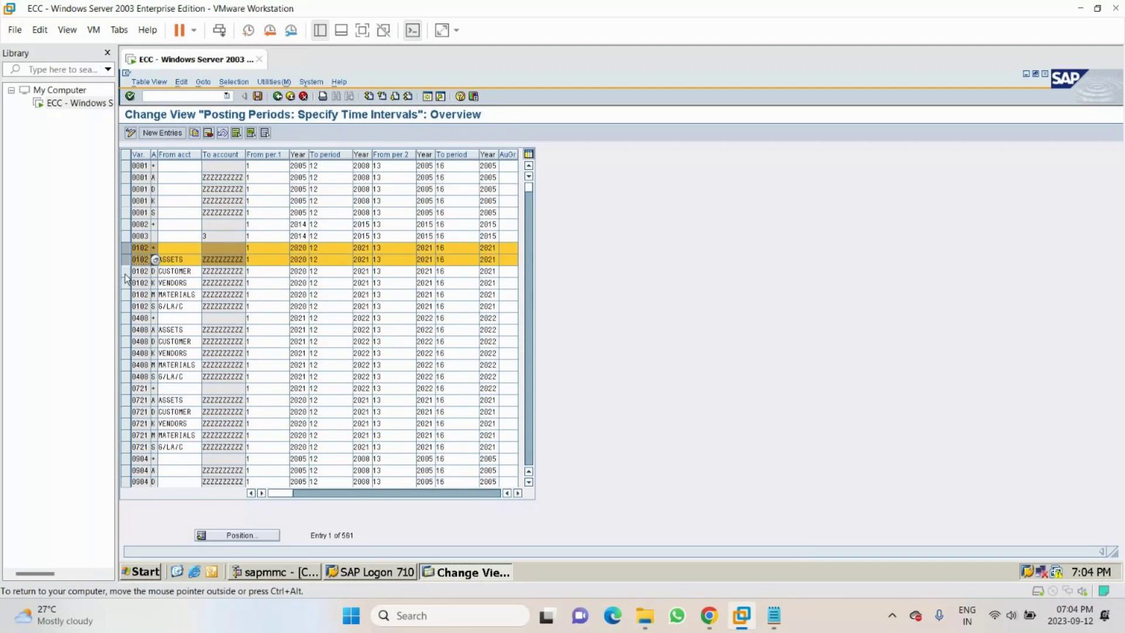
pyautogui.keyDown('shift'); pyautogui.click(124, 308); pyautogui.keyUp('shift')
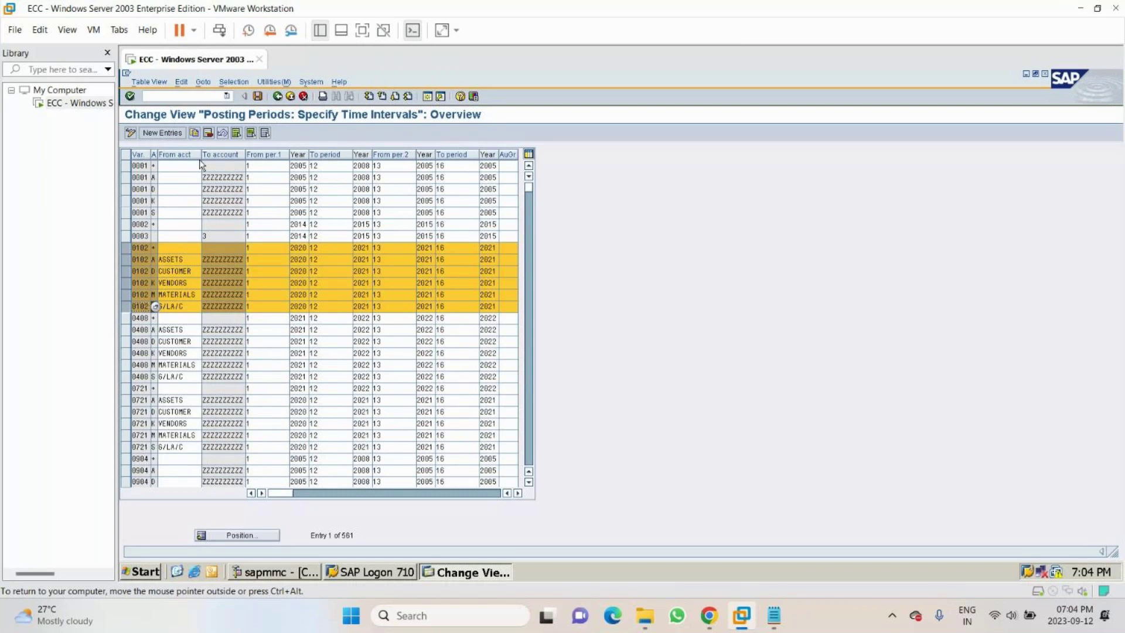
pyautogui.click(194, 132)
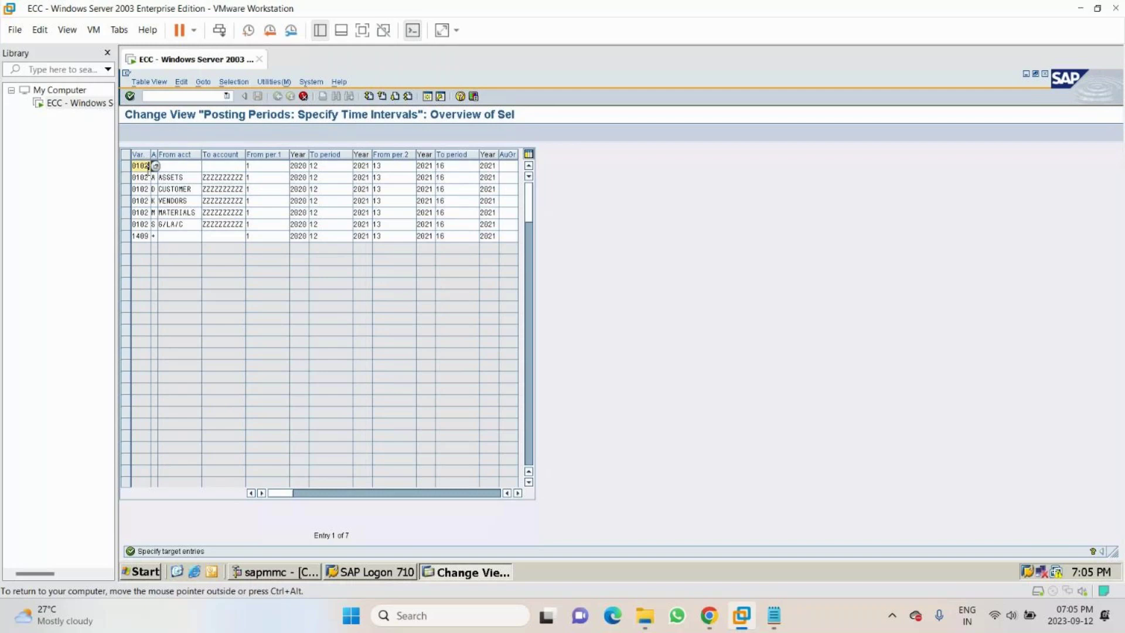
# - Change the variant of the first two copied rows, + and A, to MCC1
pyautogui.write('ncc1')
pyautogui.click(709, 545)
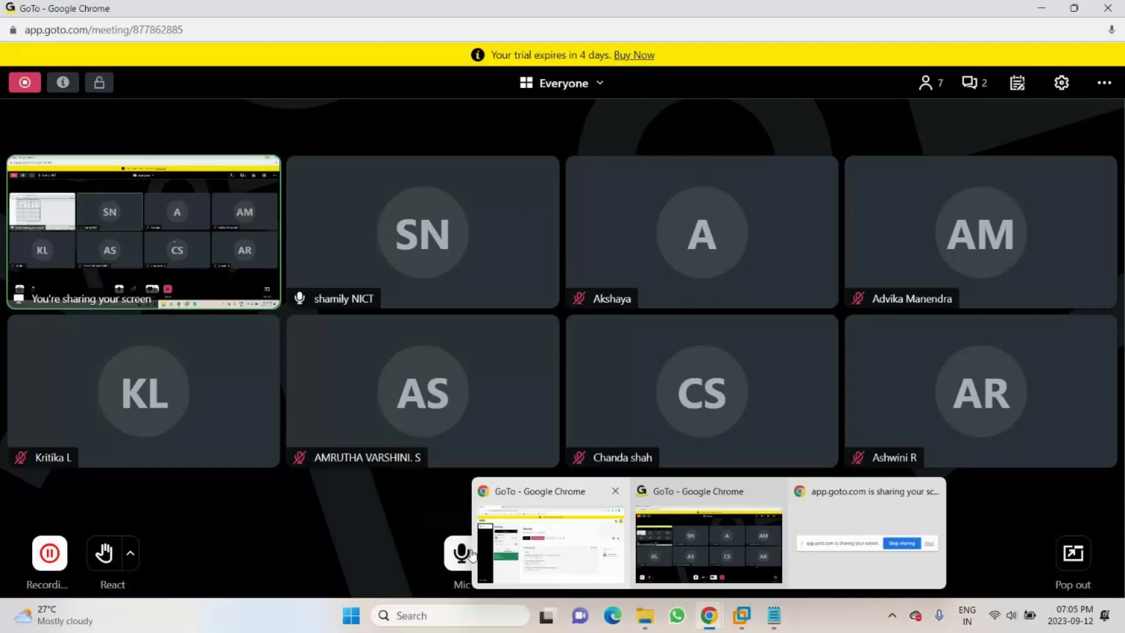
pyautogui.hotkey('alt', 'Tab')
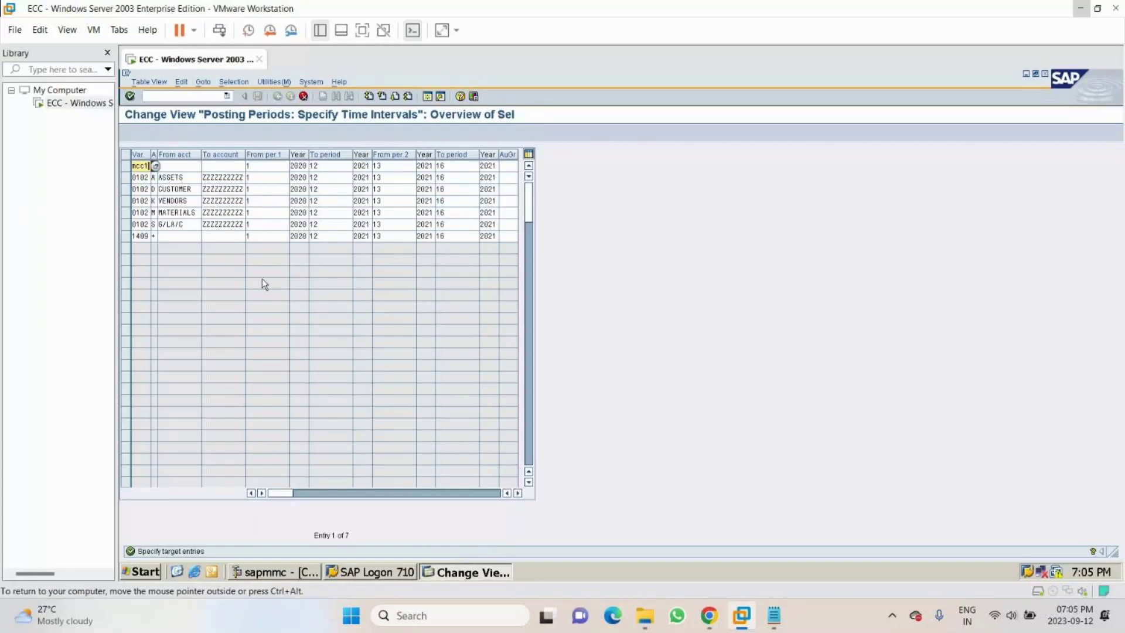
pyautogui.click(146, 177)
pyautogui.write('MCC1')
# - Set row 1 to variant MCC1 with years 2023, 2024, 2024 and 2024
pyautogui.doubleClick(144, 166)
pyautogui.write('MCC1')
pyautogui.press('Tab')
pyautogui.press('Tab')
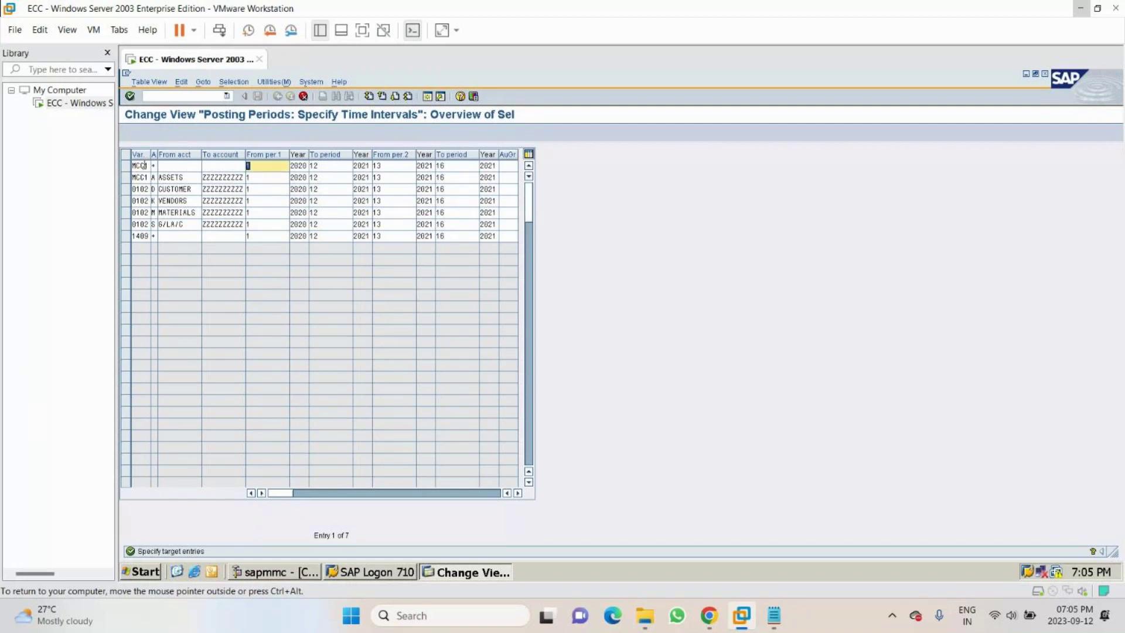
pyautogui.press('Tab')
pyautogui.write('202')
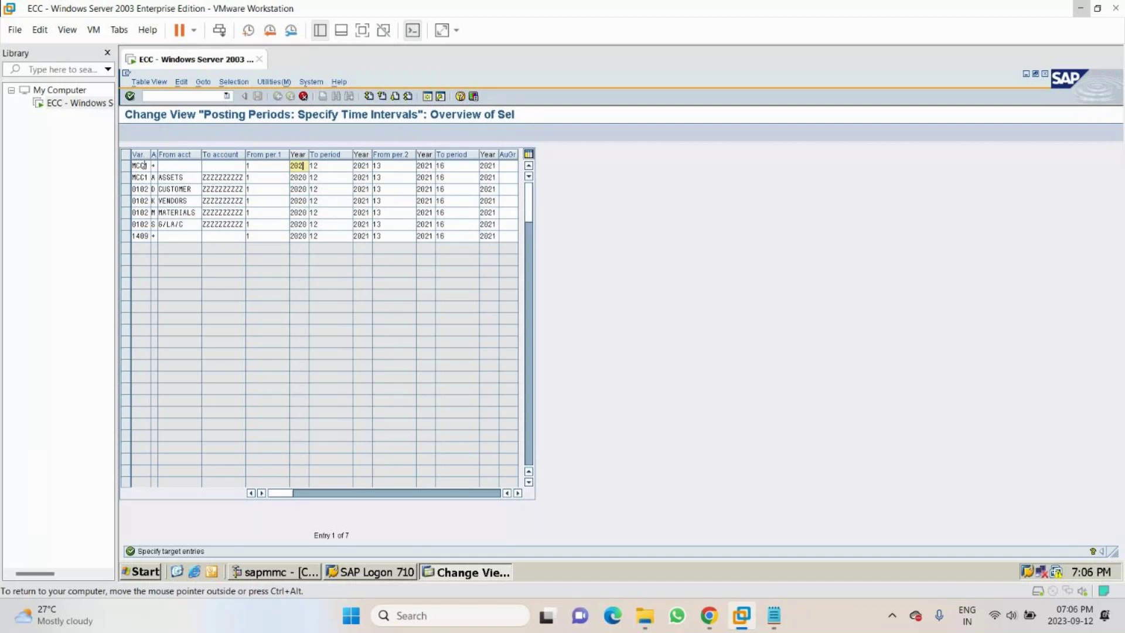
pyautogui.write('3')
pyautogui.press('Tab')
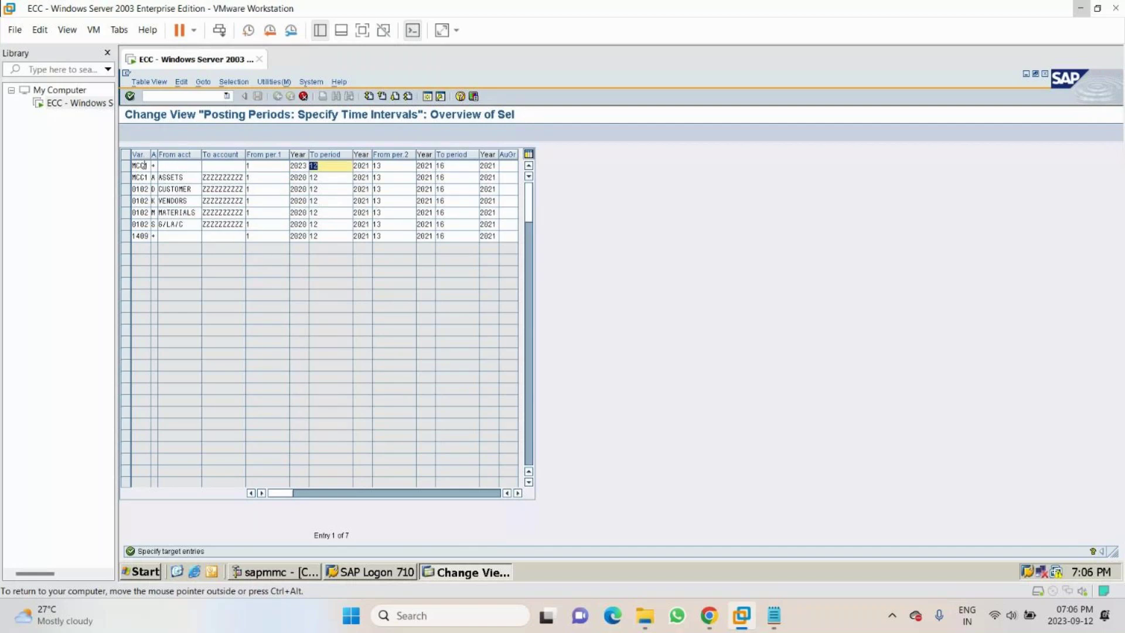
pyautogui.press('Tab')
pyautogui.write('2024')
pyautogui.press('Tab')
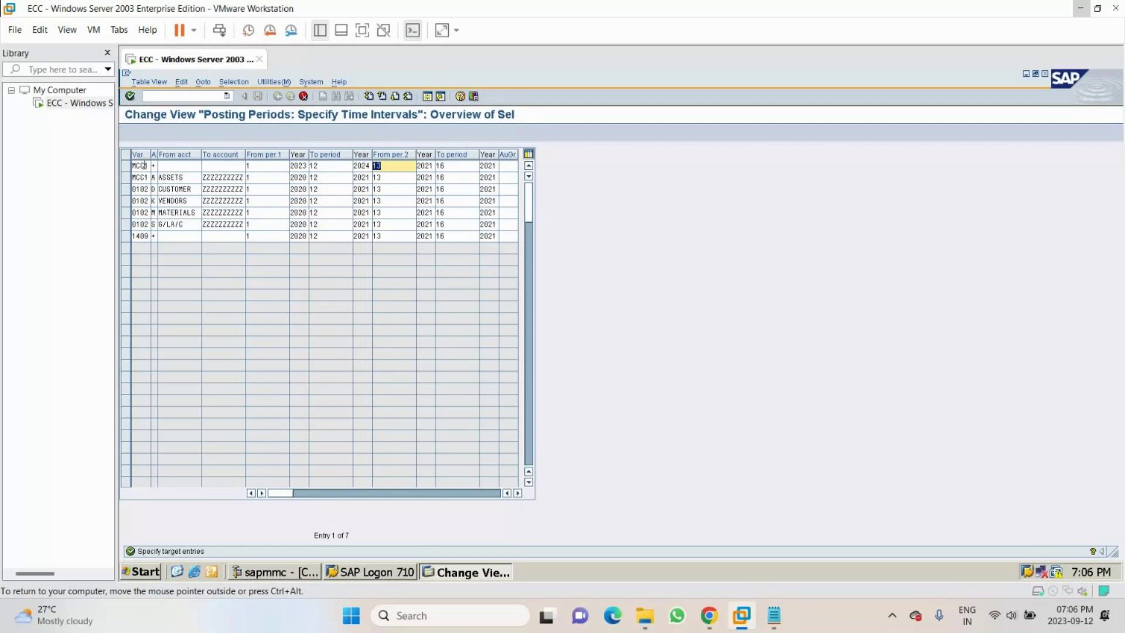
pyautogui.press('Tab')
pyautogui.write('2024')
pyautogui.press('Tab')
pyautogui.press('Tab')
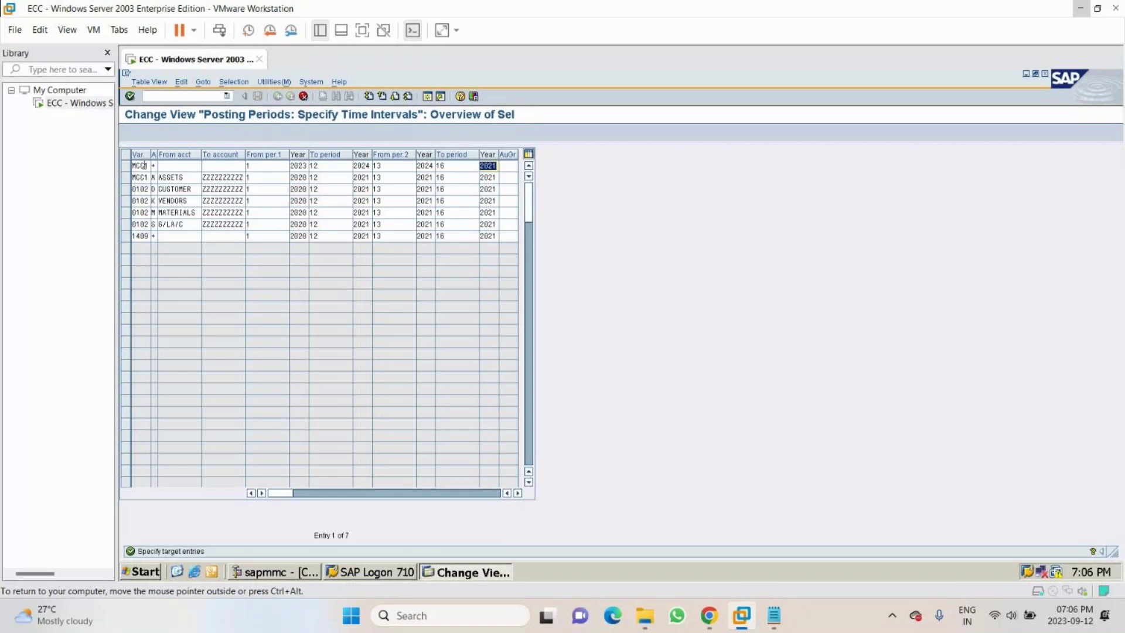
pyautogui.write('2024')
pyautogui.press('Tab')
# - Fill rows 2 and 3 with variant MCC1 and years 2023 to 2024
pyautogui.click(146, 177)
pyautogui.press('Tab')
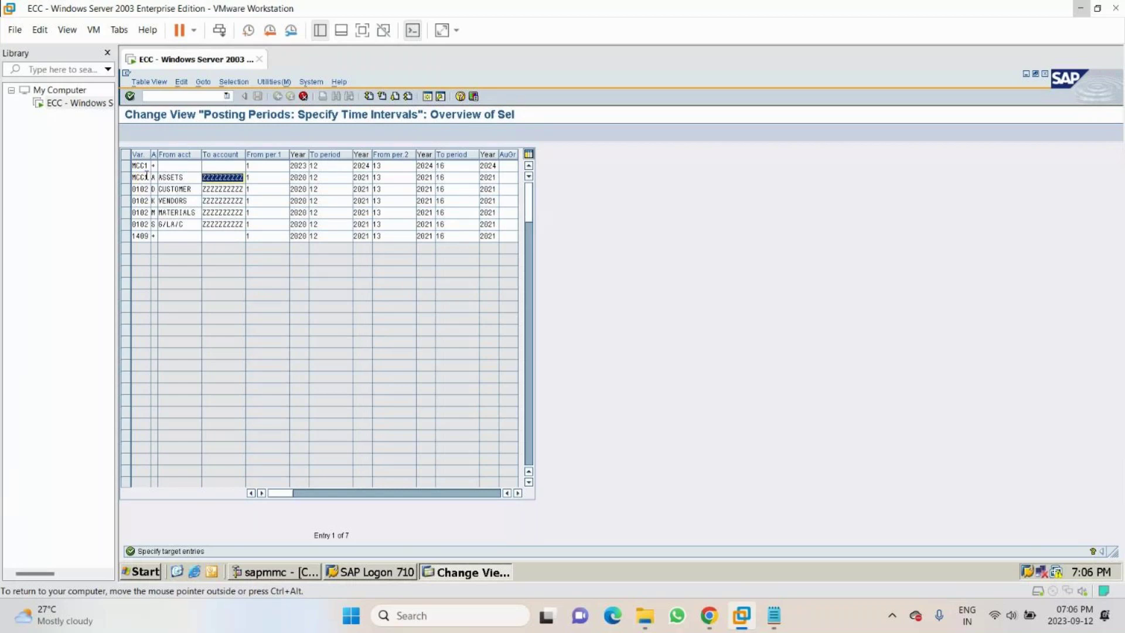
pyautogui.press('Tab')
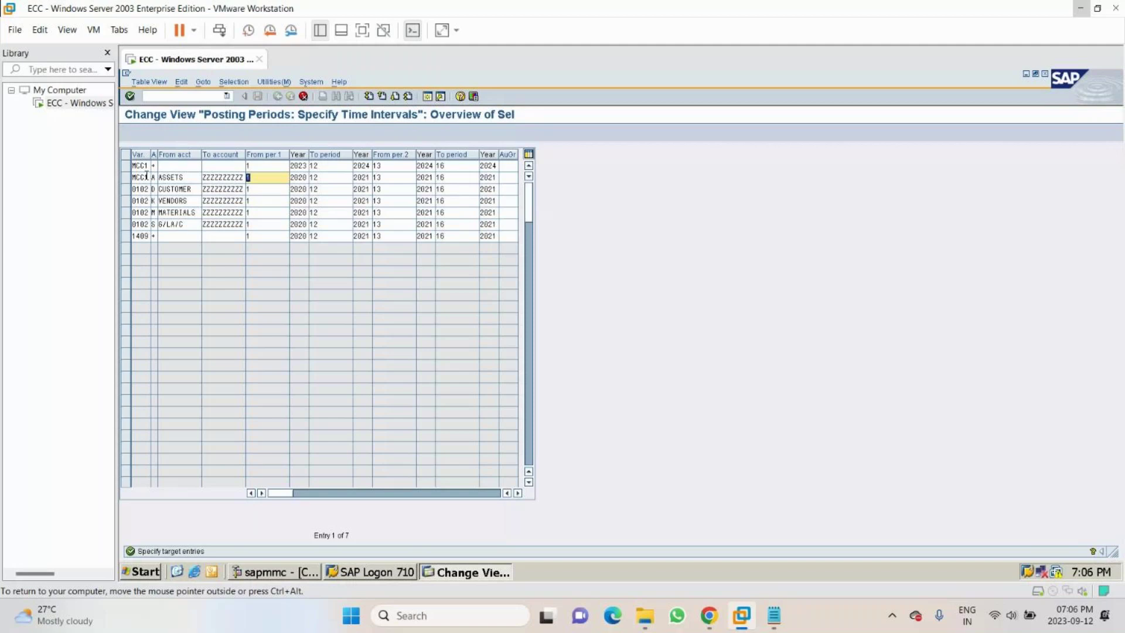
pyautogui.press('Tab')
pyautogui.write('2023')
pyautogui.press('Tab')
pyautogui.press('Tab')
pyautogui.write('2024')
pyautogui.press('Tab')
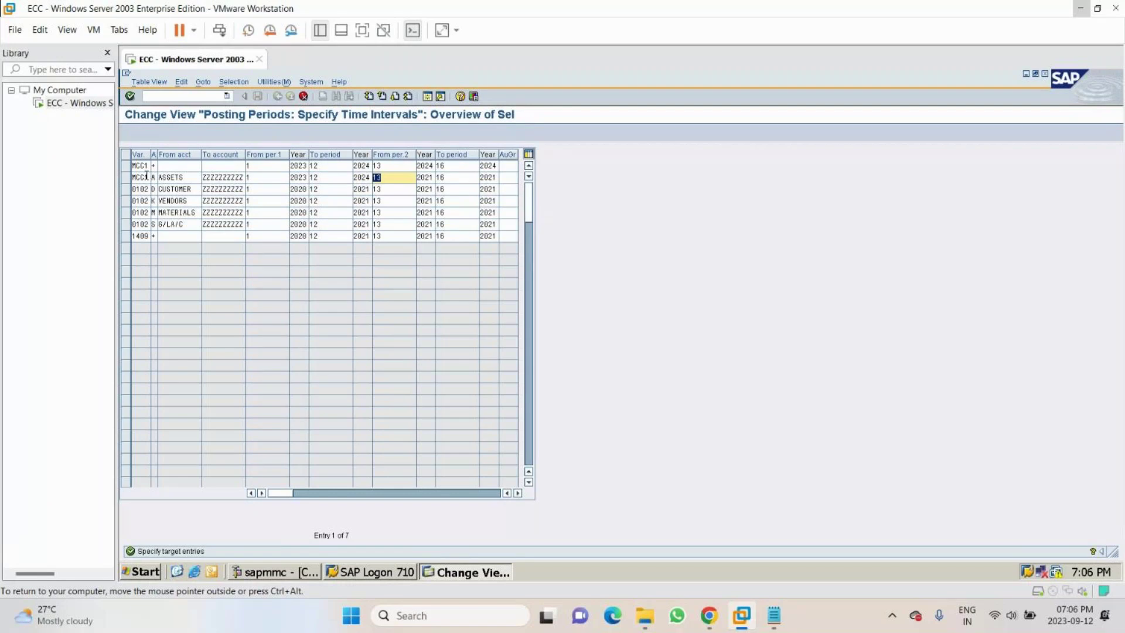
pyautogui.press('Tab')
pyautogui.write('2024')
pyautogui.press('Tab')
pyautogui.write('2024')
pyautogui.press('Tab')
pyautogui.press('Tab')
pyautogui.write('MCC1')
pyautogui.press('Tab')
pyautogui.press('Tab')
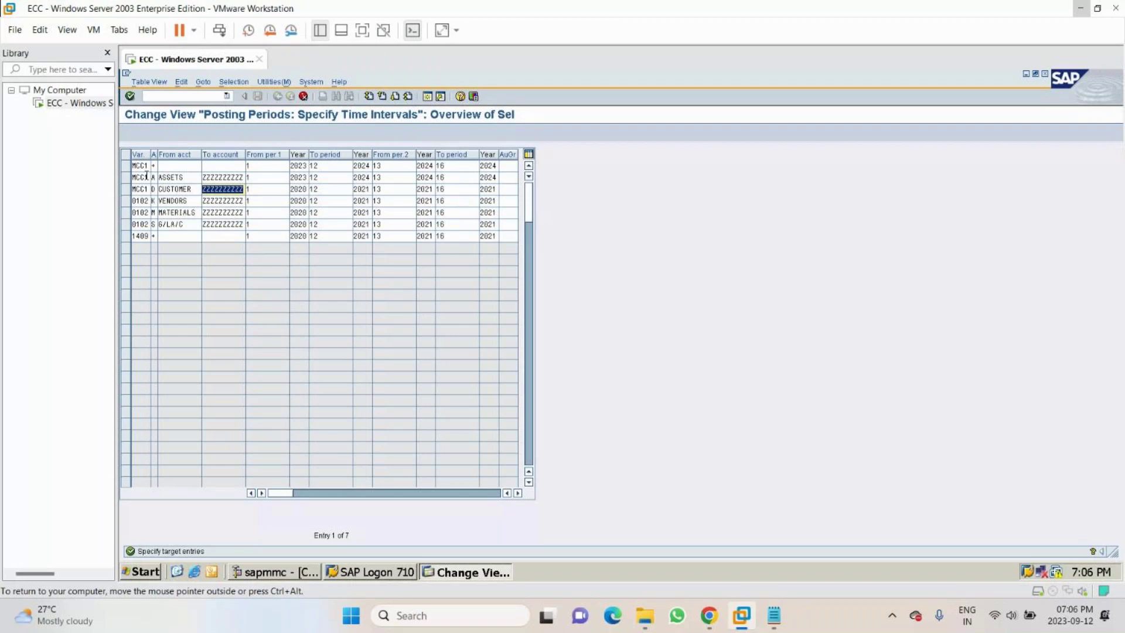
pyautogui.press('Tab')
pyautogui.press('Tab')
pyautogui.write('2023')
pyautogui.press('Tab')
pyautogui.press('Tab')
pyautogui.write('2024')
pyautogui.press('Tab')
pyautogui.press('Tab')
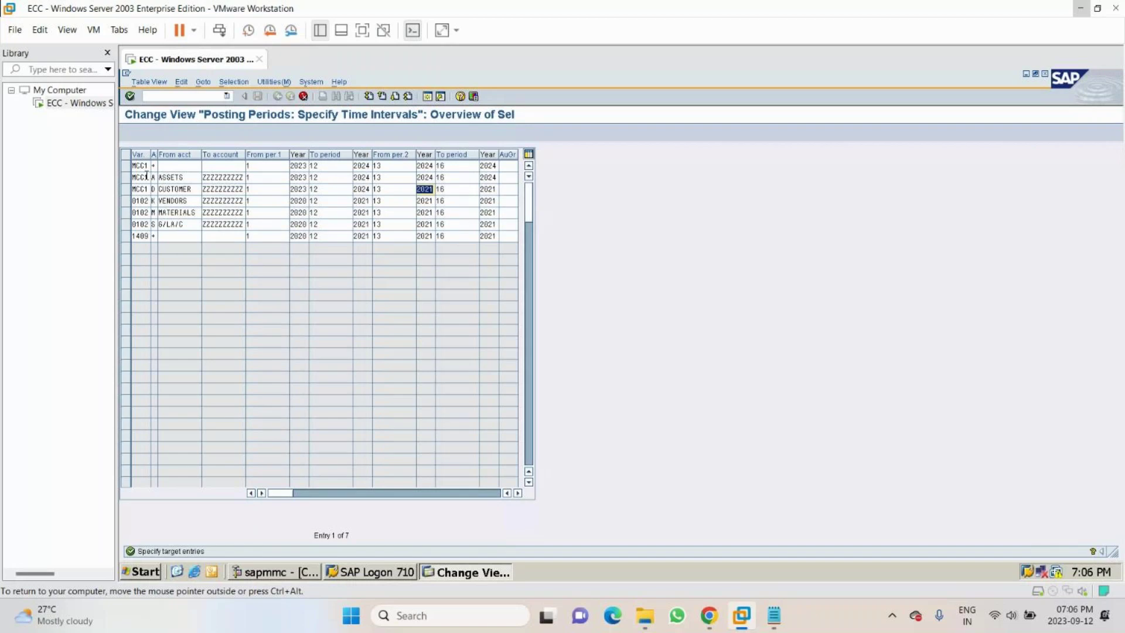
pyautogui.write('2024')
pyautogui.press('Tab')
pyautogui.press('Tab')
pyautogui.write('2024')
# - Fill rows 4 and 5 with variant MCC1 and years 2023 to 2024, fixing row 4's second year
pyautogui.press('Tab')
pyautogui.press('Tab')
pyautogui.write('MCC1')
pyautogui.press('Tab')
pyautogui.press('Tab')
pyautogui.press('Tab')
pyautogui.press('Tab')
pyautogui.press('Tab')
pyautogui.write('2023')
pyautogui.press('Tab')
pyautogui.press('Tab')
pyautogui.write('2024')
pyautogui.press('Tab')
pyautogui.press('Tab')
pyautogui.press('Tab')
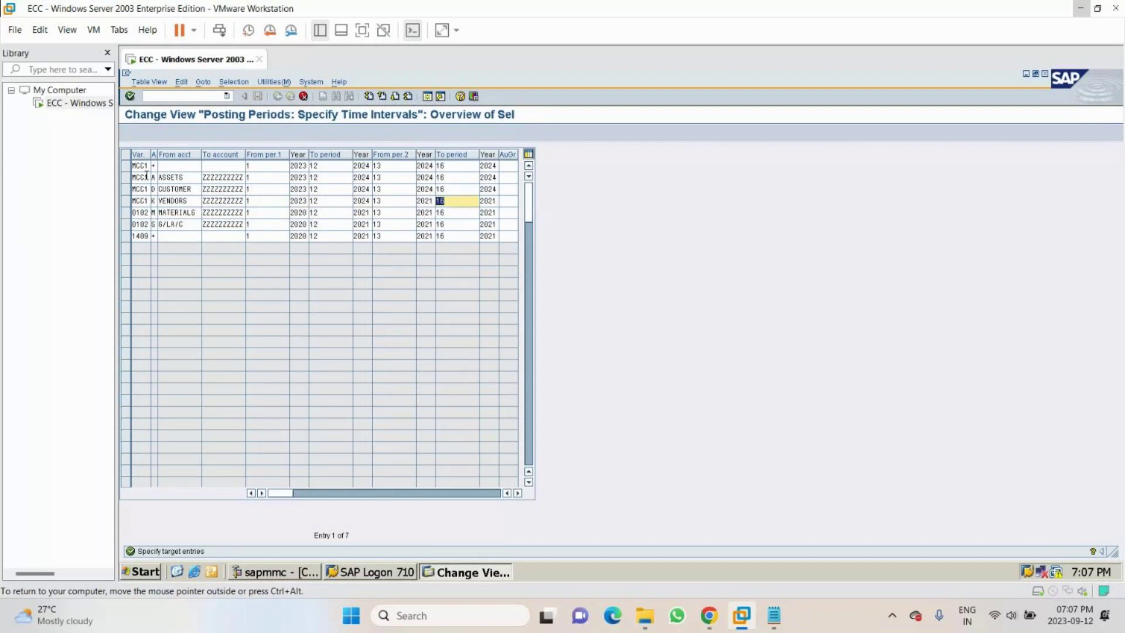
pyautogui.click(418, 202)
pyautogui.press('BackSpace')
pyautogui.write('4')
pyautogui.press('Tab')
pyautogui.press('Tab')
pyautogui.write('2024')
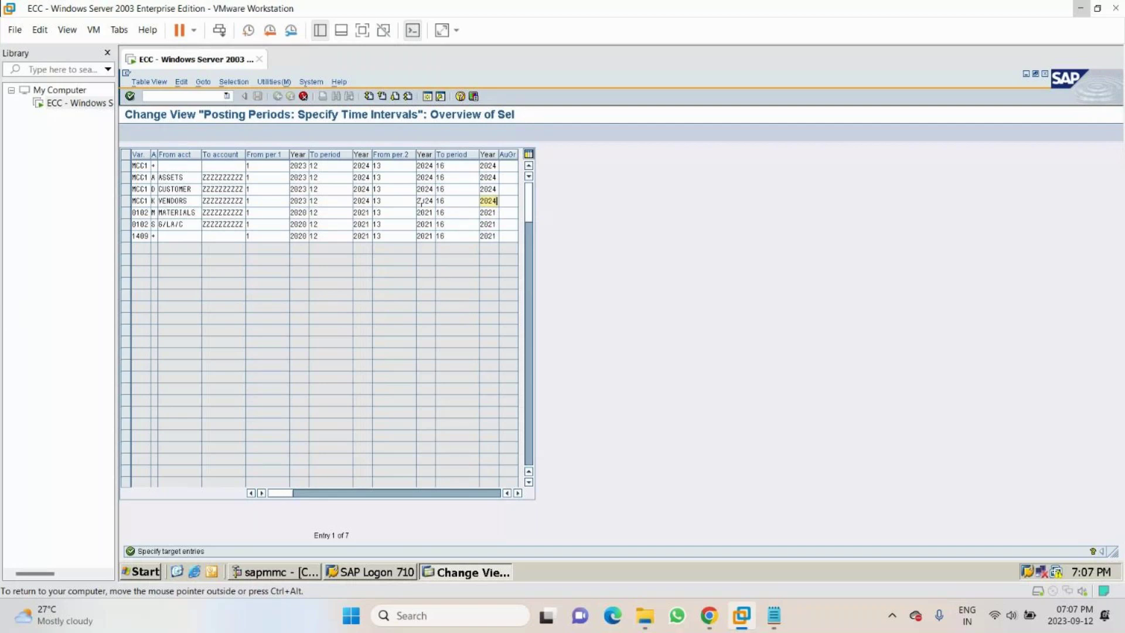
pyautogui.press('Tab')
pyautogui.press('Tab')
pyautogui.write('MCC1')
pyautogui.press('Tab')
pyautogui.press('Tab')
pyautogui.press('Tab')
pyautogui.press('Tab')
pyautogui.press('Tab')
pyautogui.write('2023')
pyautogui.press('Tab')
pyautogui.press('Tab')
pyautogui.write('2024')
pyautogui.press('Tab')
pyautogui.press('Tab')
pyautogui.write('2024')
pyautogui.press('Tab')
pyautogui.press('Tab')
pyautogui.write('2024')
pyautogui.press('Tab')
pyautogui.press('Tab')
pyautogui.write('MCC1')
pyautogui.press('Tab')
pyautogui.press('Tab')
pyautogui.press('Tab')
pyautogui.press('Tab')
pyautogui.press('Tab')
pyautogui.write('2023')
pyautogui.press('Tab')
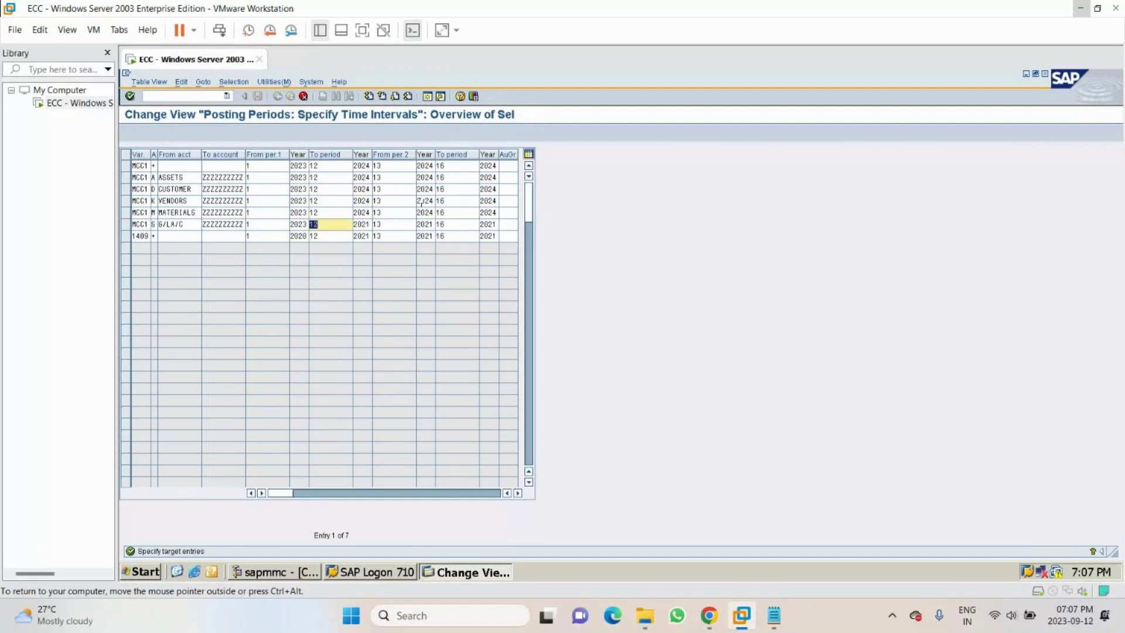
# - Finish row 6's 2024 years and add row 7 as MCC1, account type +, 2023–2024
pyautogui.press('Tab')
pyautogui.write('2024')
pyautogui.press('Tab')
pyautogui.press('Tab')
pyautogui.write('2024')
pyautogui.press('Tab')
pyautogui.press('Tab')
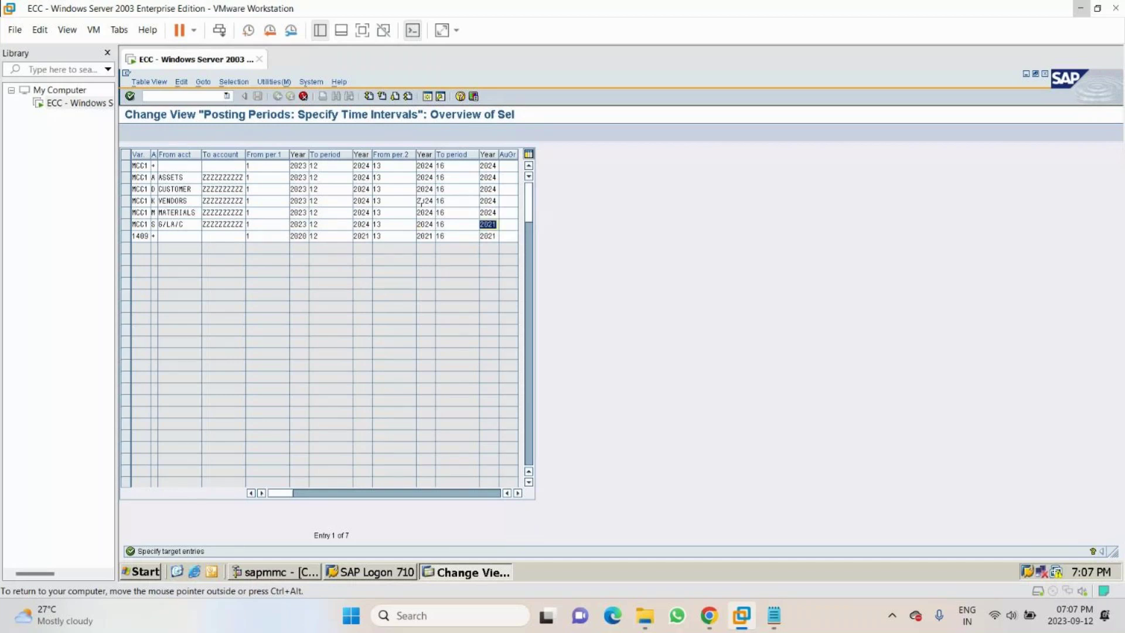
pyautogui.write('2024')
pyautogui.press('Tab')
pyautogui.press('Tab')
pyautogui.write('MCC1')
pyautogui.press('Tab')
pyautogui.write('+')
pyautogui.press('Tab')
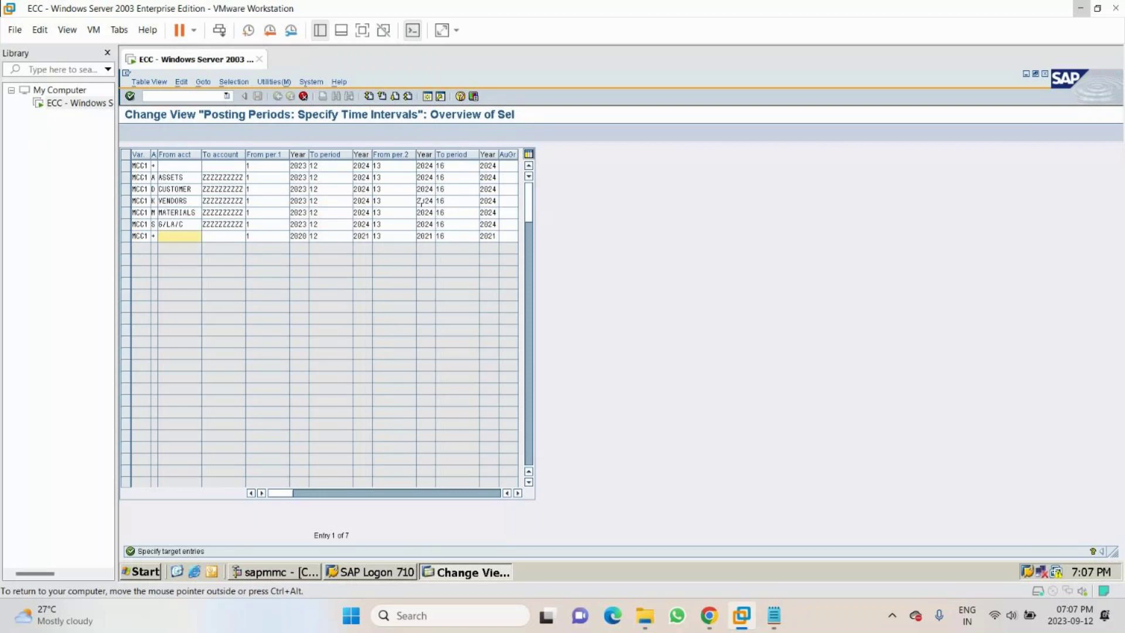
pyautogui.press('Tab')
pyautogui.press('Tab')
pyautogui.press('Tab')
pyautogui.write('2023')
pyautogui.press('Tab')
pyautogui.press('Tab')
pyautogui.write('202')
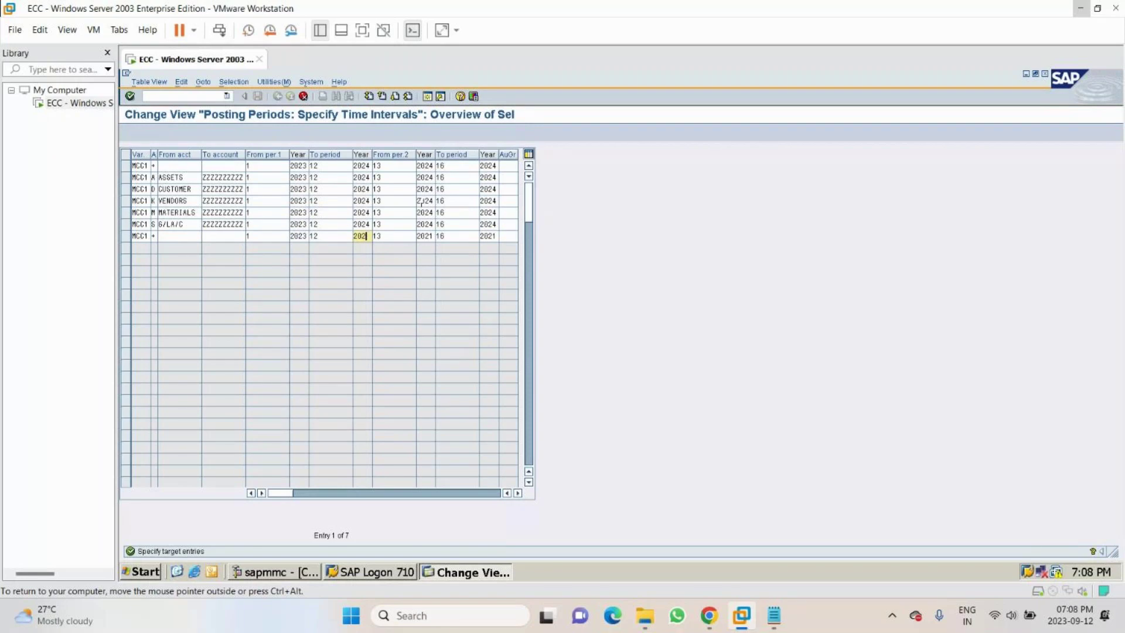
pyautogui.write('4')
pyautogui.press('Tab')
pyautogui.press('Tab')
pyautogui.write('2024')
pyautogui.press('Tab')
pyautogui.press('Tab')
pyautogui.write('2024')
# - Mute the GoTo Meeting microphone and switch back to the SAP posting-periods table
pyautogui.moveTo(709, 615)
pyautogui.click(672, 572)
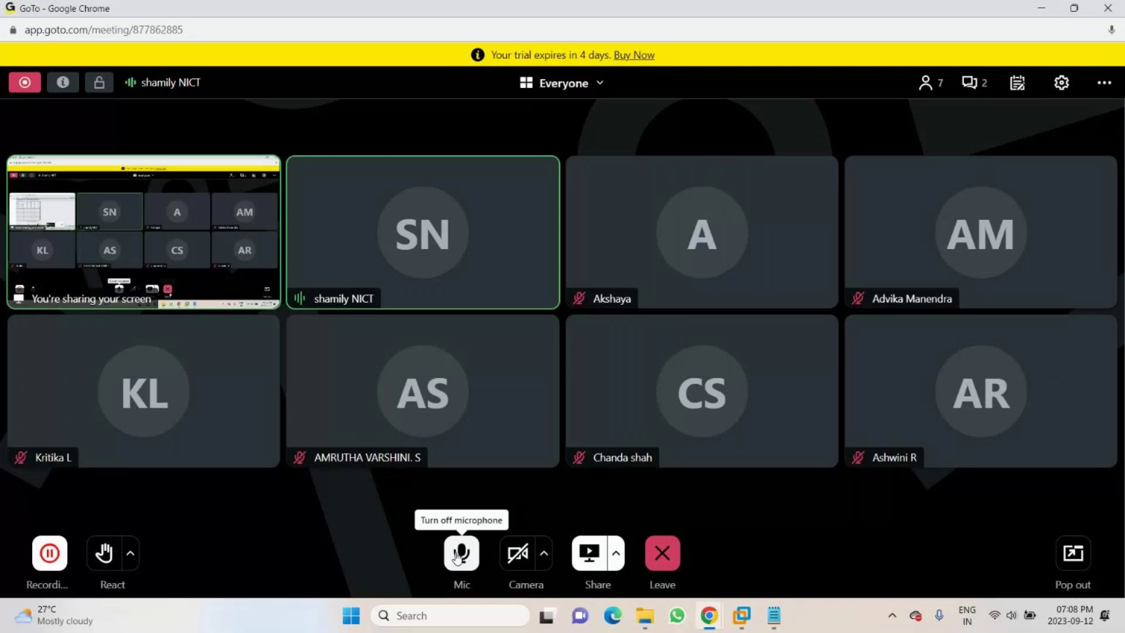
pyautogui.click(460, 554)
pyautogui.hotkey('alt', 'Tab')
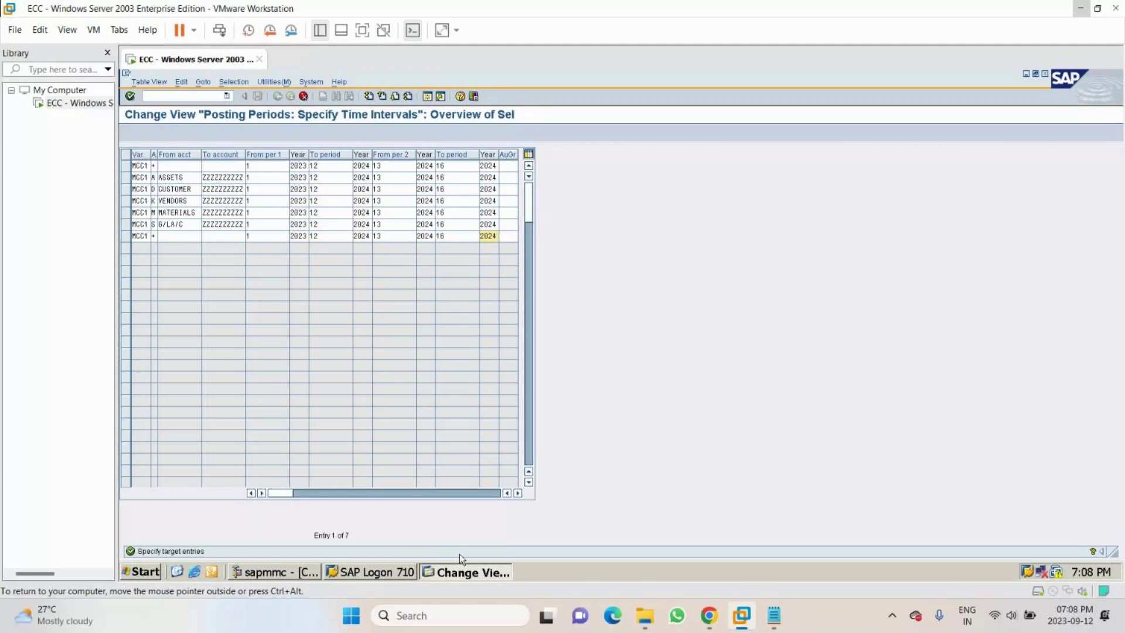
pyautogui.moveTo(709, 616)
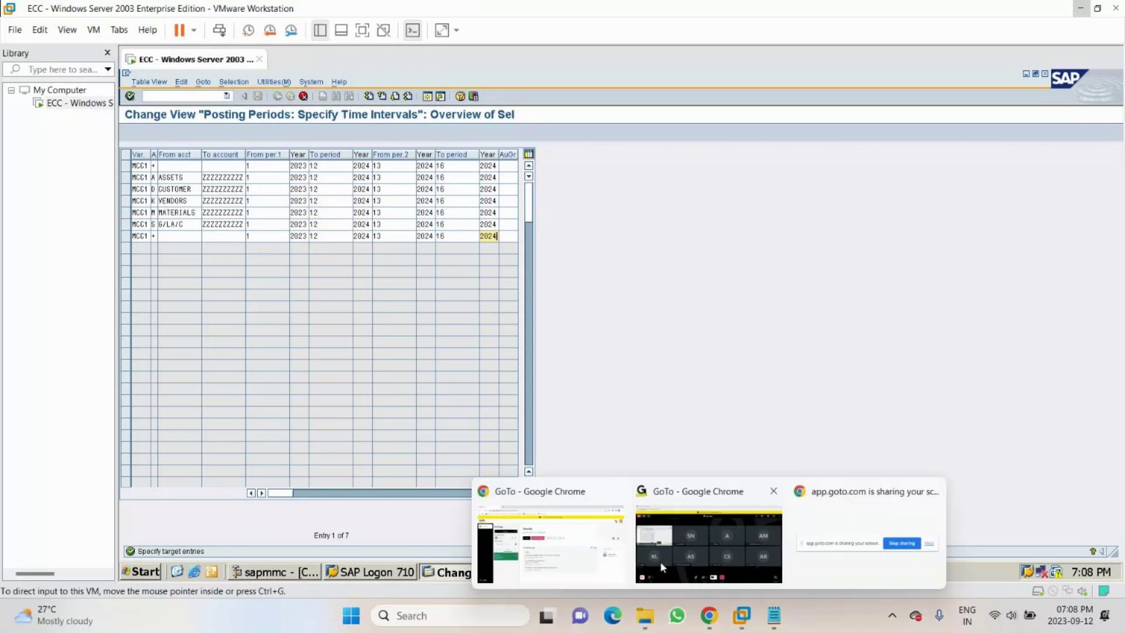
pyautogui.click(667, 580)
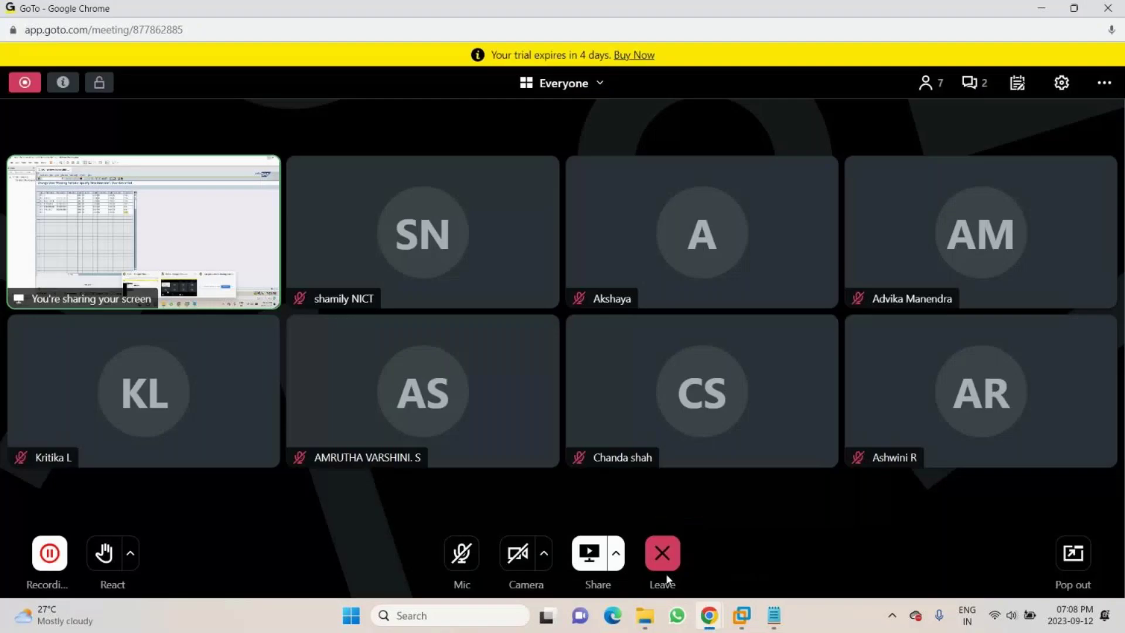
pyautogui.hotkey('alt', 'Tab')
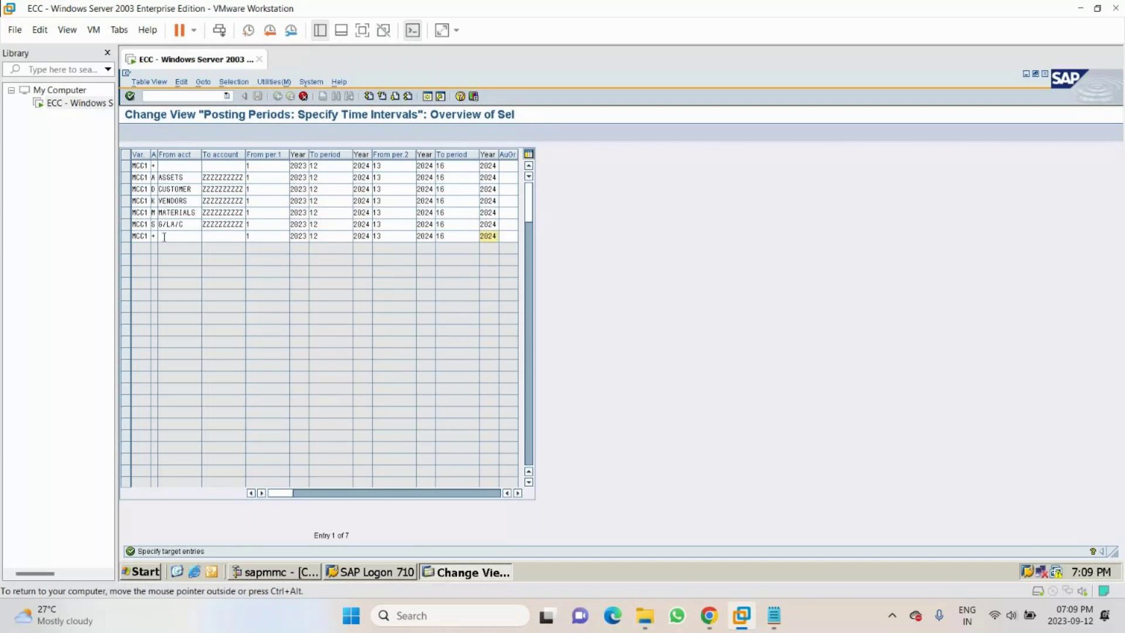
# - Validate the entries and discard the rejected duplicate seventh row
pyautogui.press('Return')
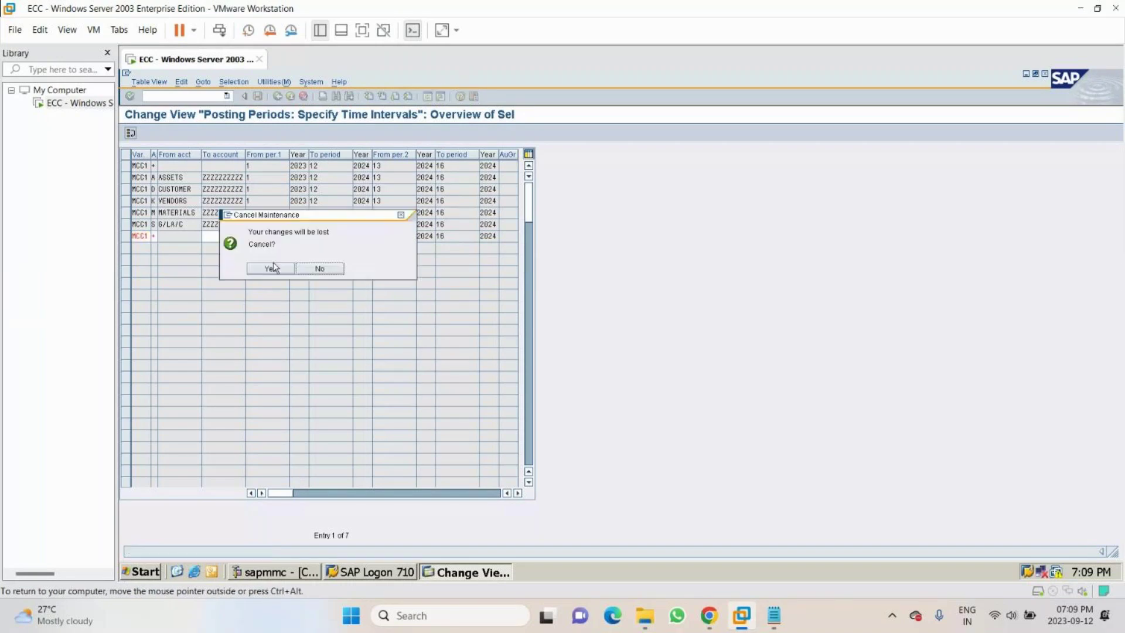
pyautogui.click(273, 267)
pyautogui.click(273, 267)
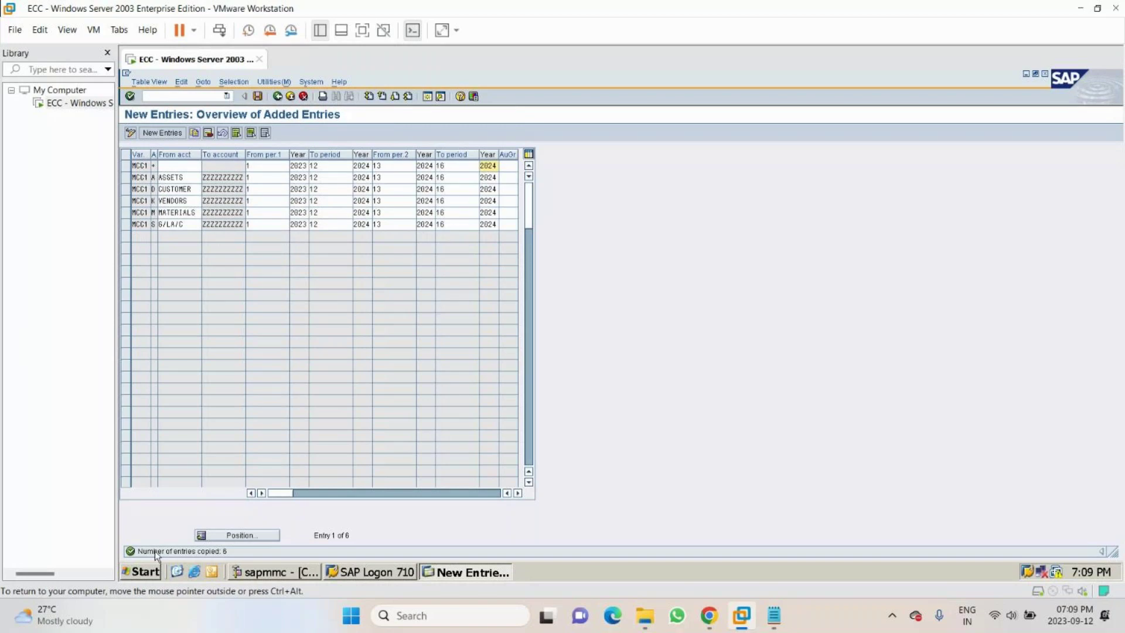
# - Save the six MCC1 posting-period entries to the customizing request, then bring up the Notepad notes
pyautogui.hotkey('ctrl', 's')
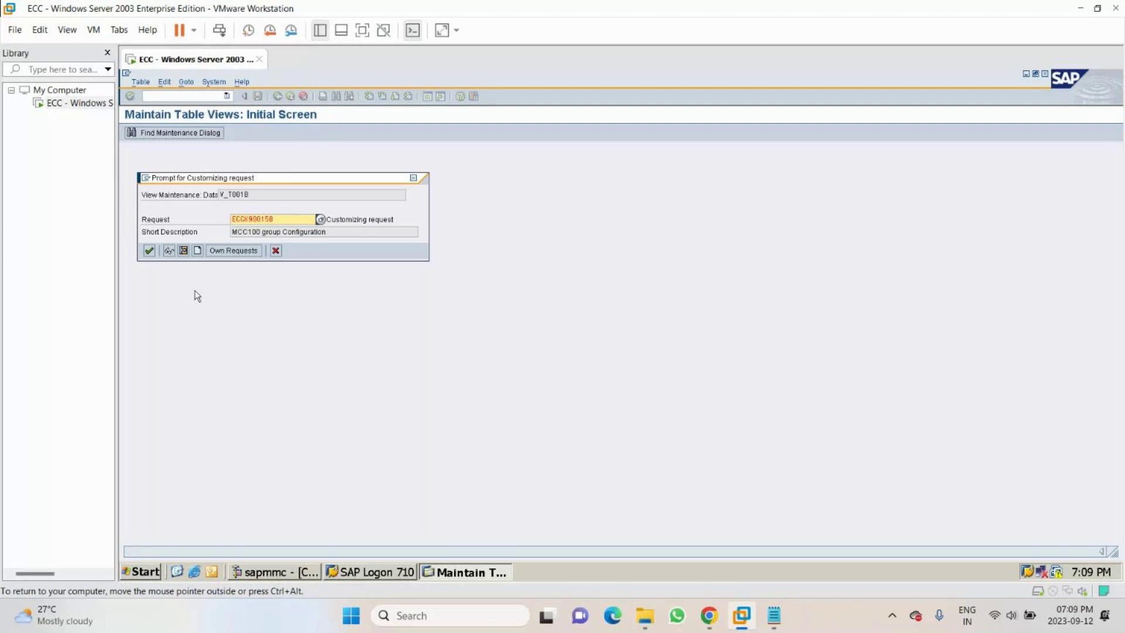
pyautogui.press('Return')
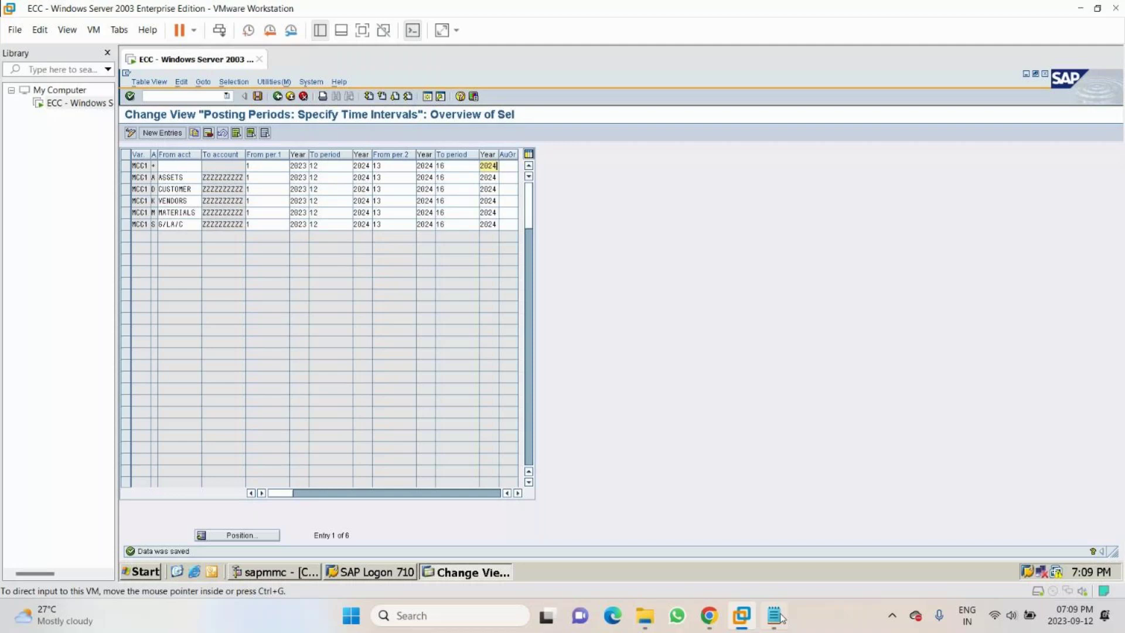
pyautogui.click(779, 617)
# - Add a new line after '3. Assign PPV to cocd.' in the notes and return to SAP
pyautogui.press('Return')
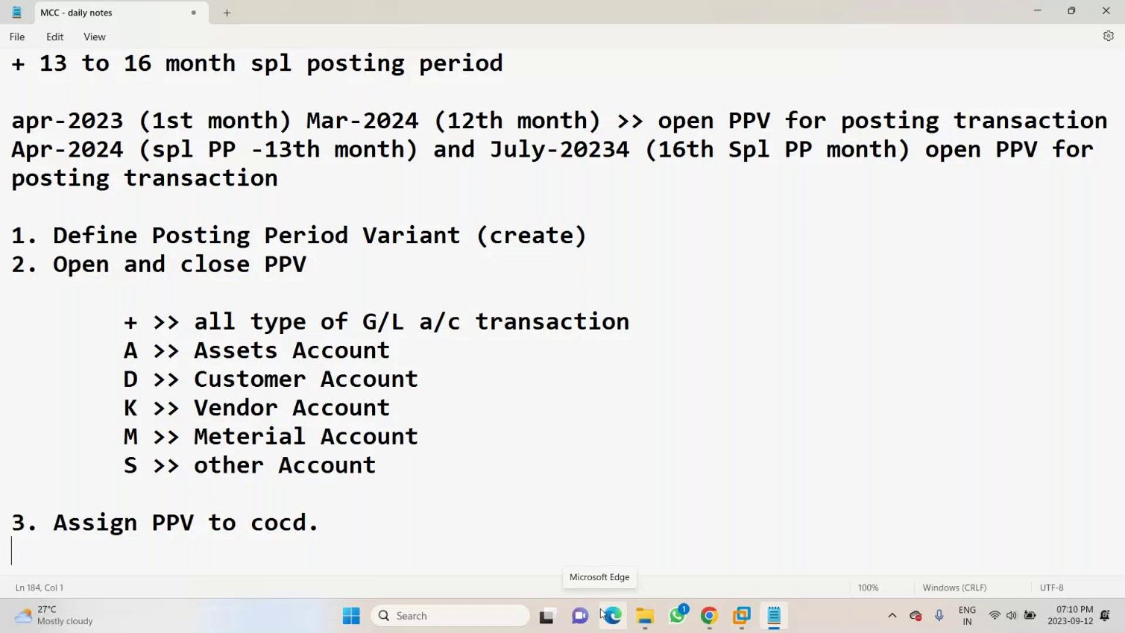
pyautogui.click(743, 618)
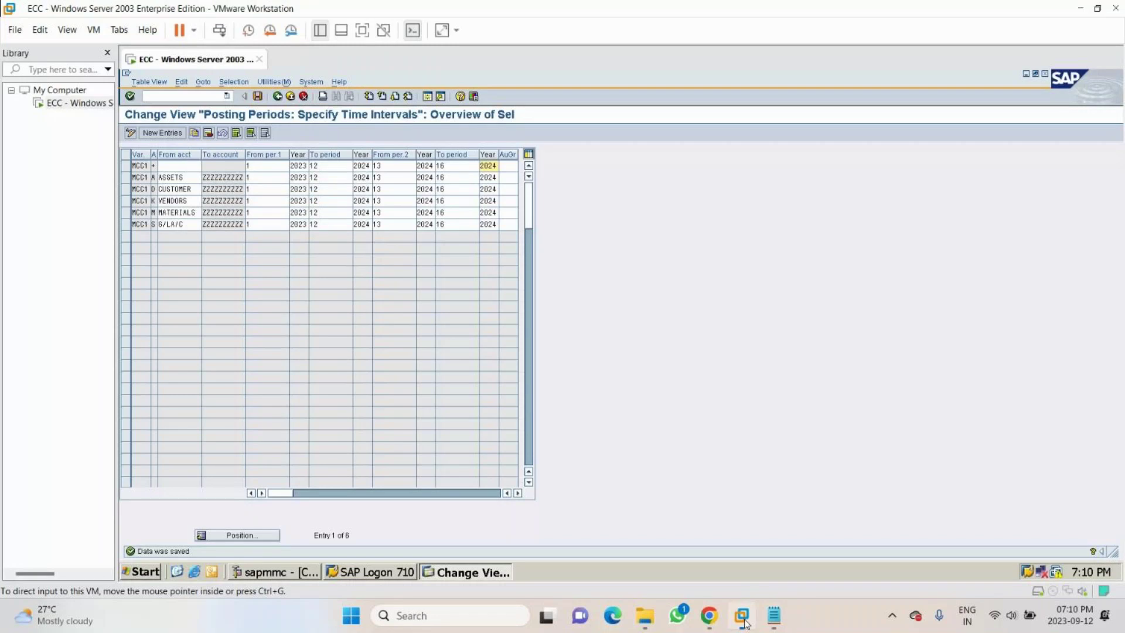
# - Run transaction /NOBBP to list company code to posting period variant assignments
pyautogui.click(172, 94)
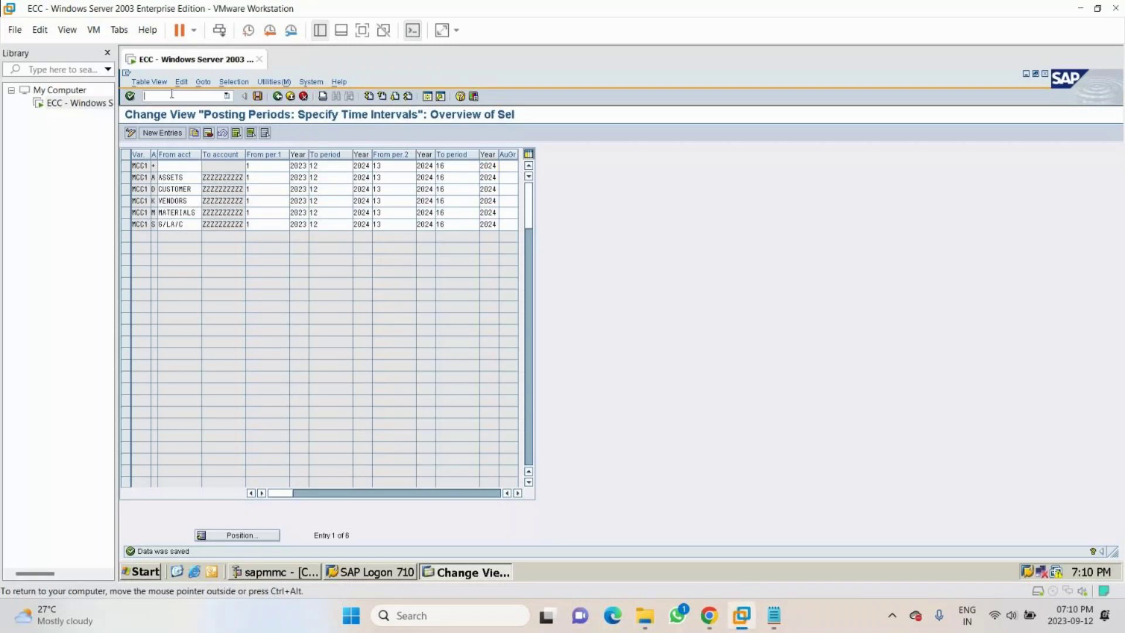
pyautogui.write('/NOBBP')
pyautogui.press('Return')
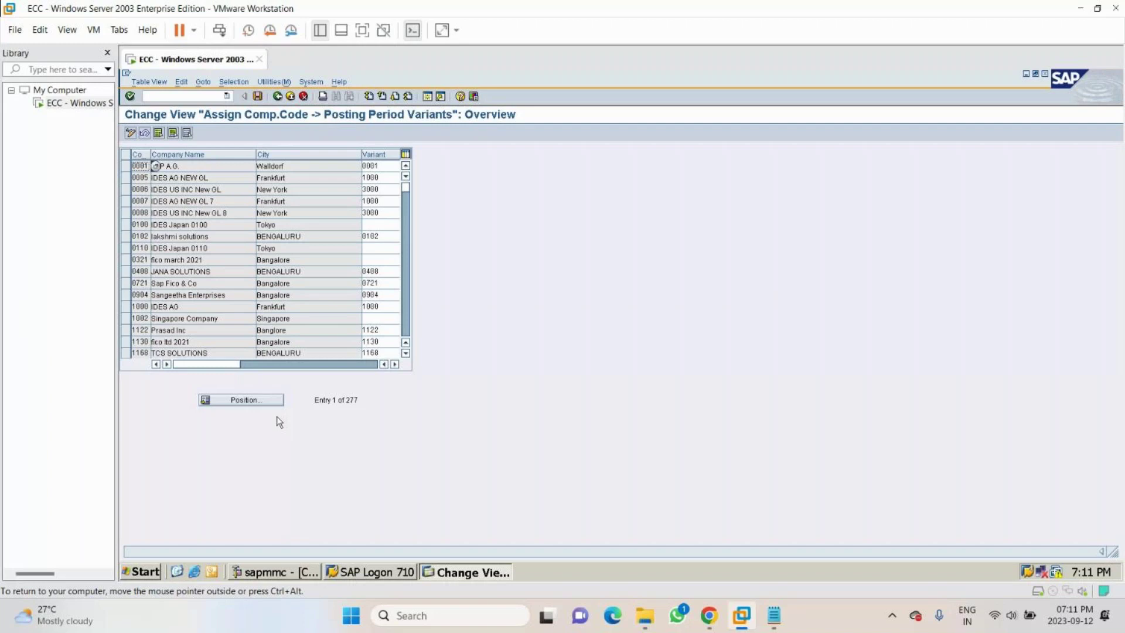
# - Give company code MCC1 variant MCC1, save it to the customizing request, and minimize VMware
pyautogui.click(252, 401)
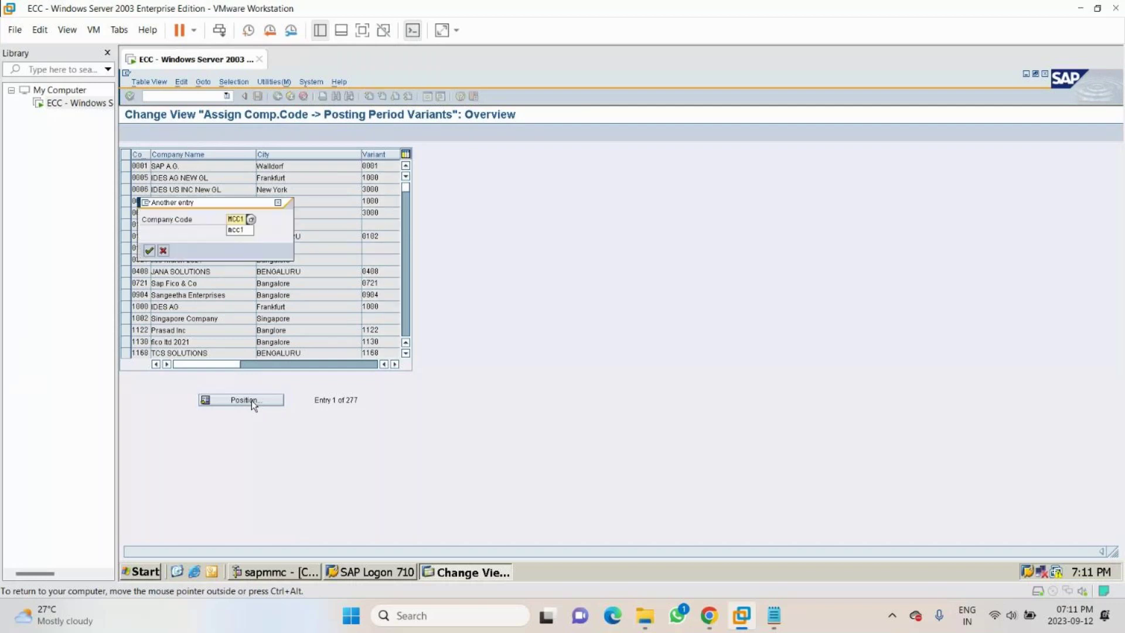
pyautogui.press('Return')
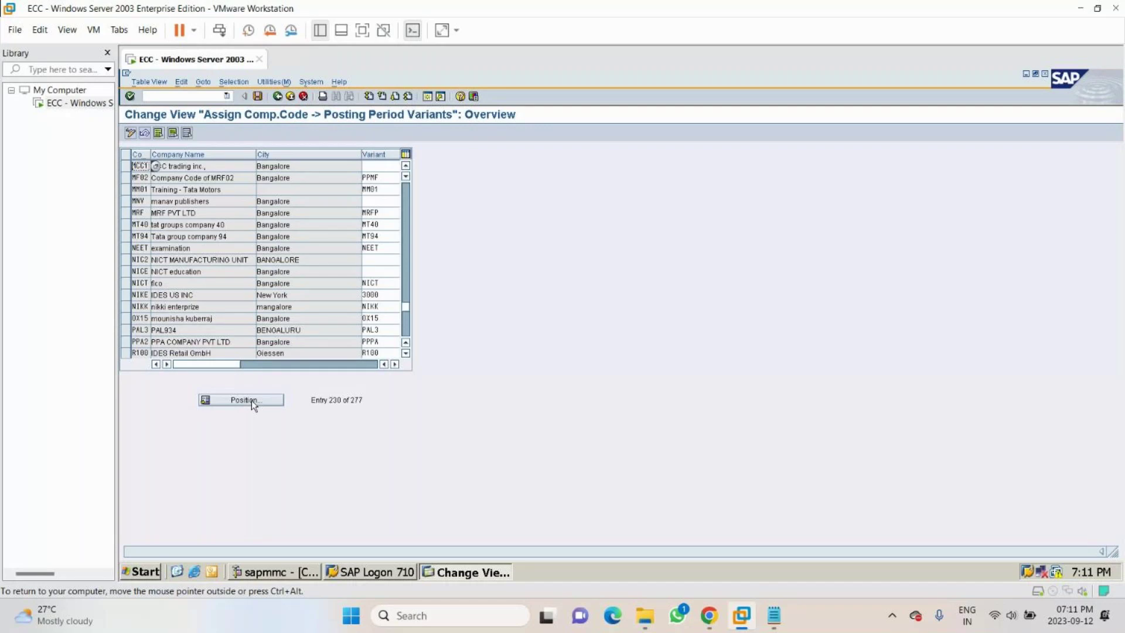
pyautogui.press('Tab')
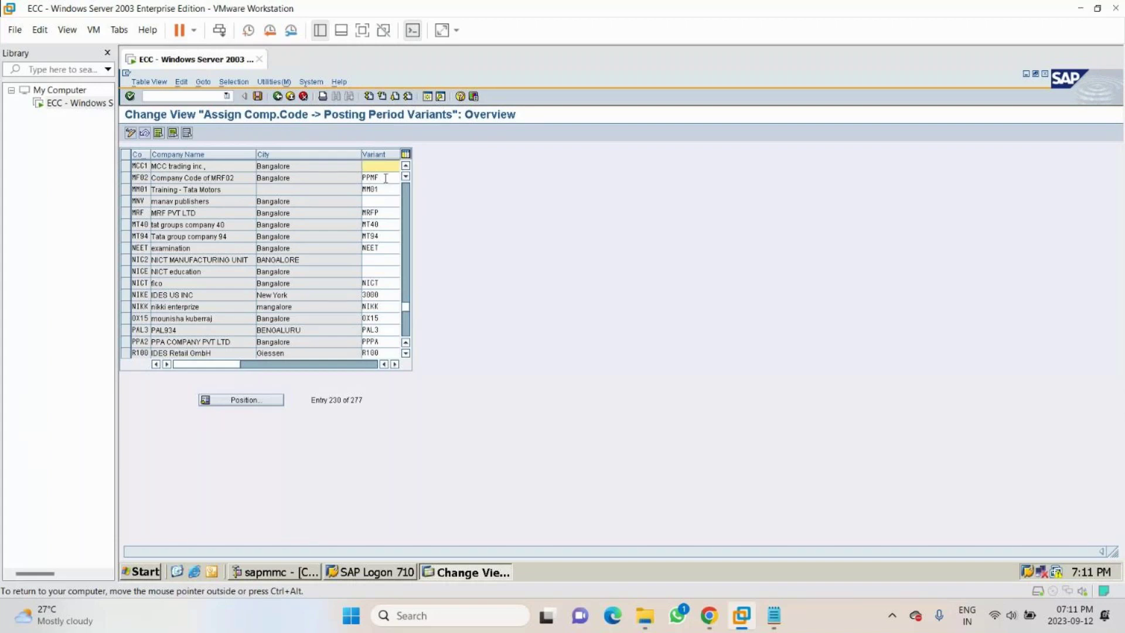
pyautogui.write('MCC1')
pyautogui.hotkey('ctrl', 's')
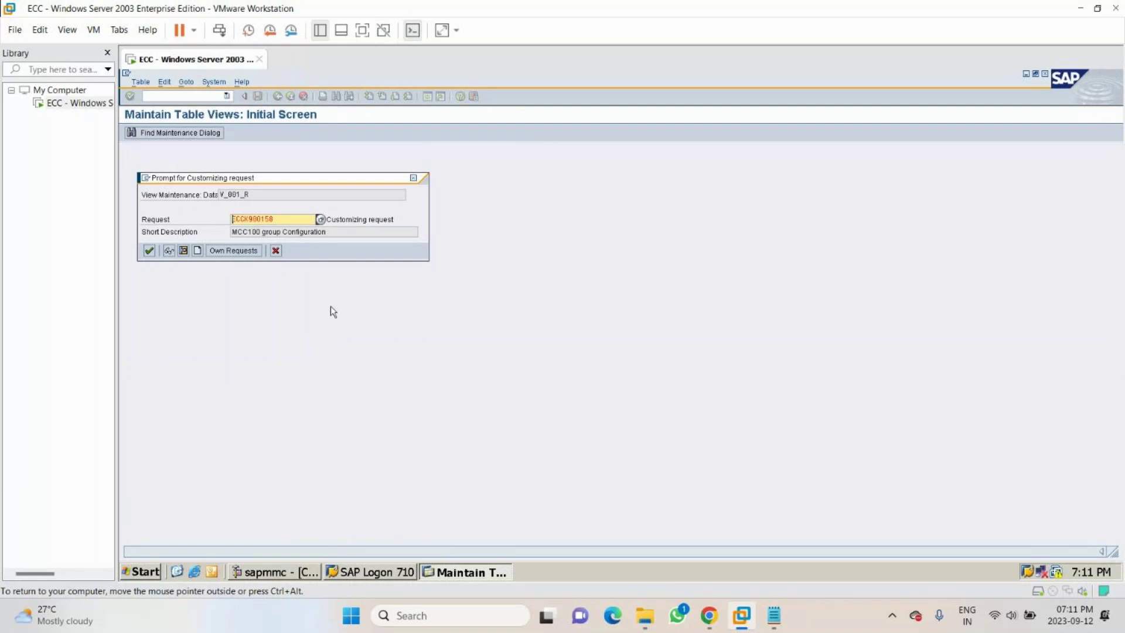
pyautogui.press('Return')
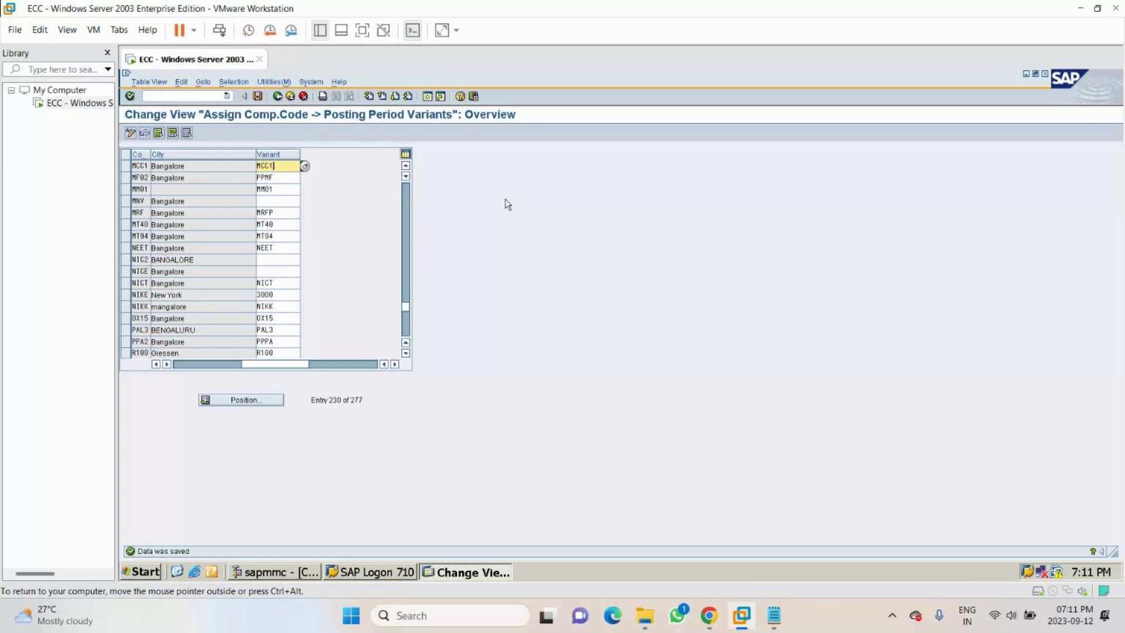
pyautogui.click(1080, 9)
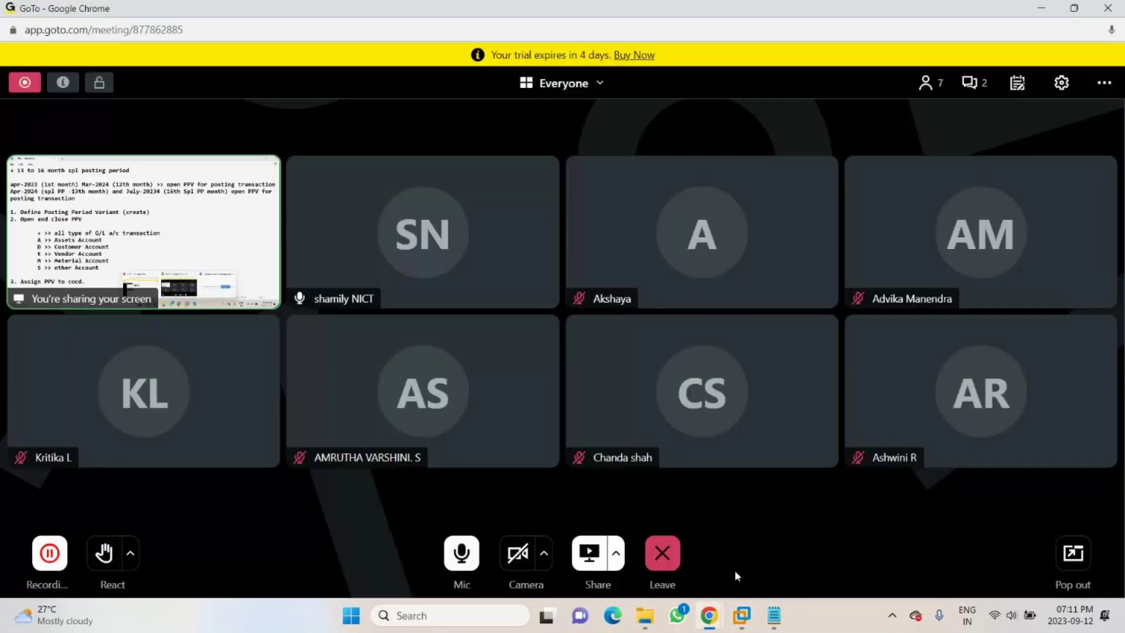
# - Check the meeting chat, leave the GoTo microphone muted, and switch to the Notepad daily notes
pyautogui.click(444, 558)
pyautogui.click(965, 87)
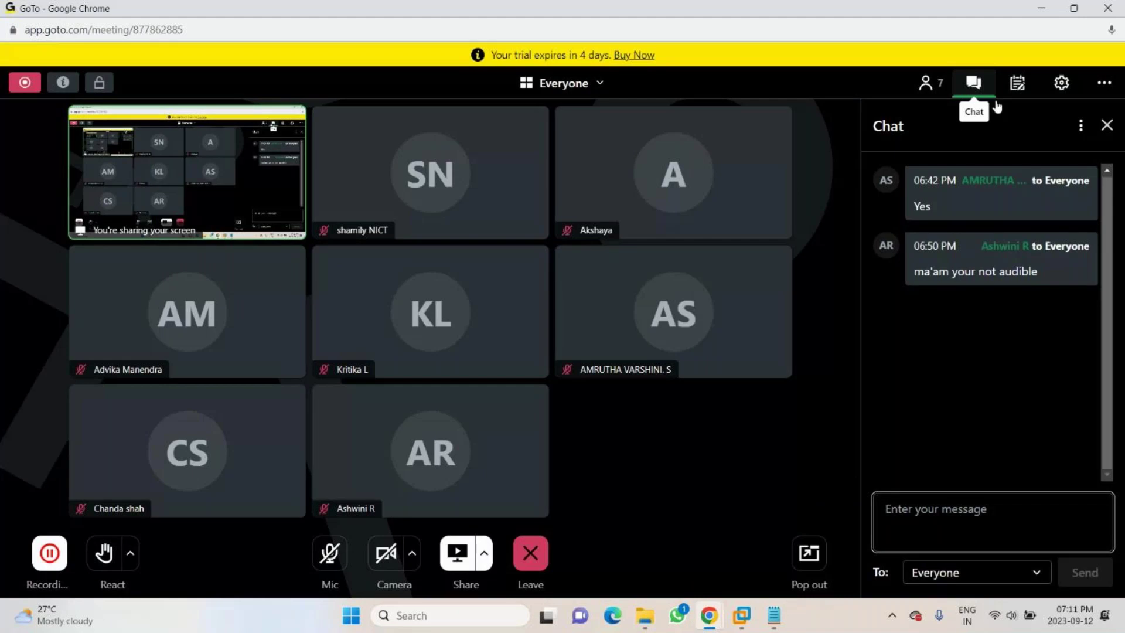
pyautogui.click(996, 104)
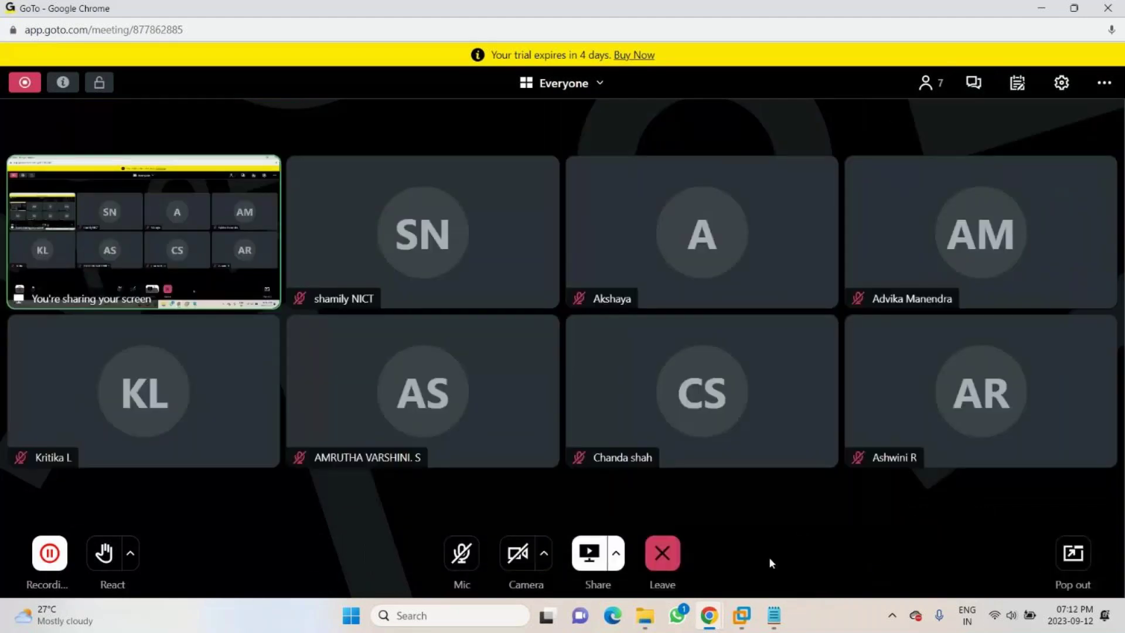
pyautogui.click(469, 558)
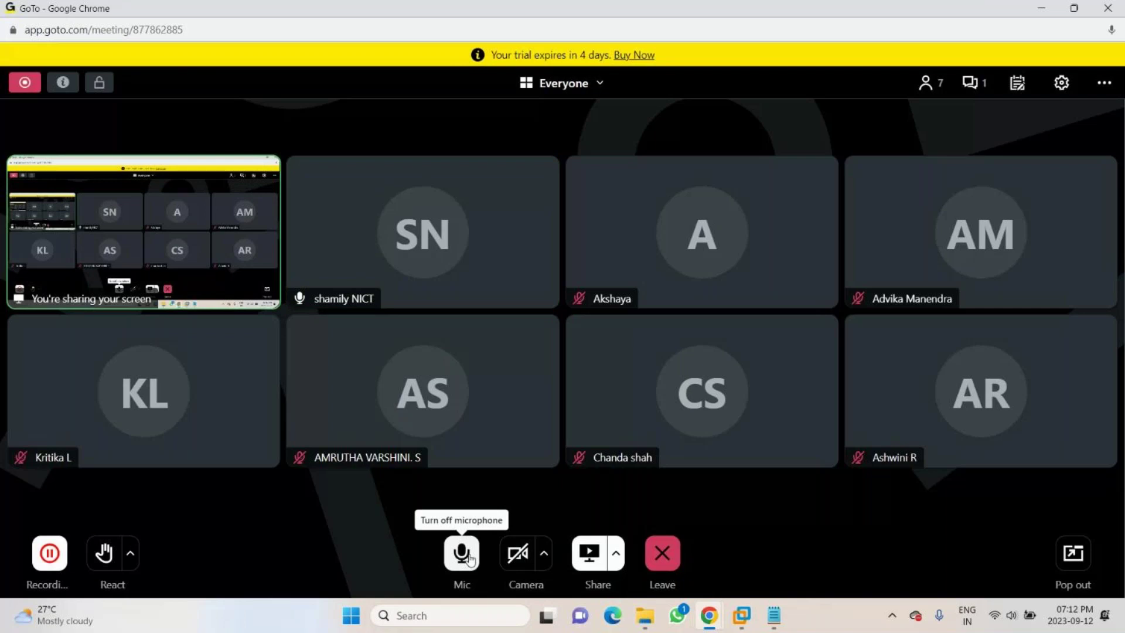
pyautogui.click(463, 554)
pyautogui.click(469, 558)
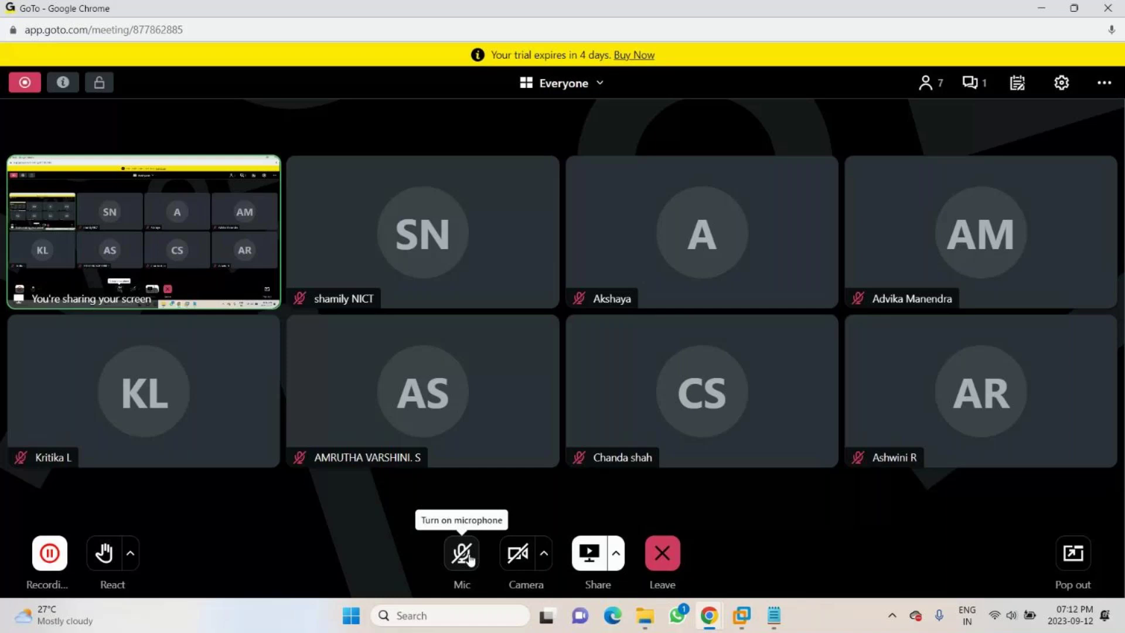
pyautogui.hotkey('alt', 'Tab')
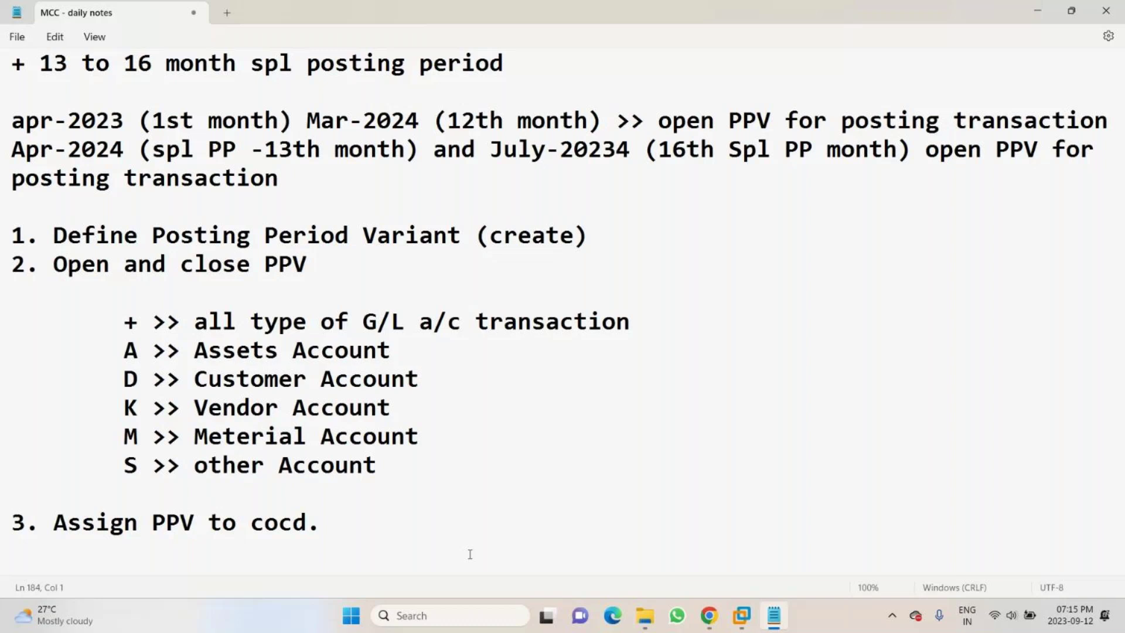
# - Switch to the GoTo meeting, unmute the microphone, and glance through the chat
pyautogui.hotkey('alt', 'Tab')
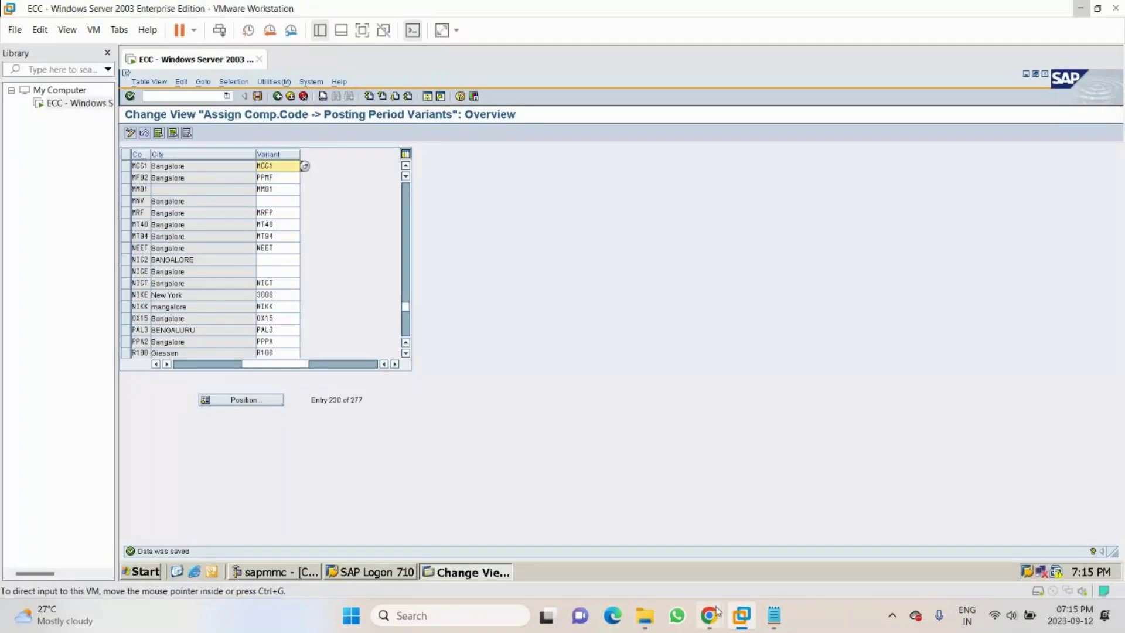
pyautogui.click(716, 613)
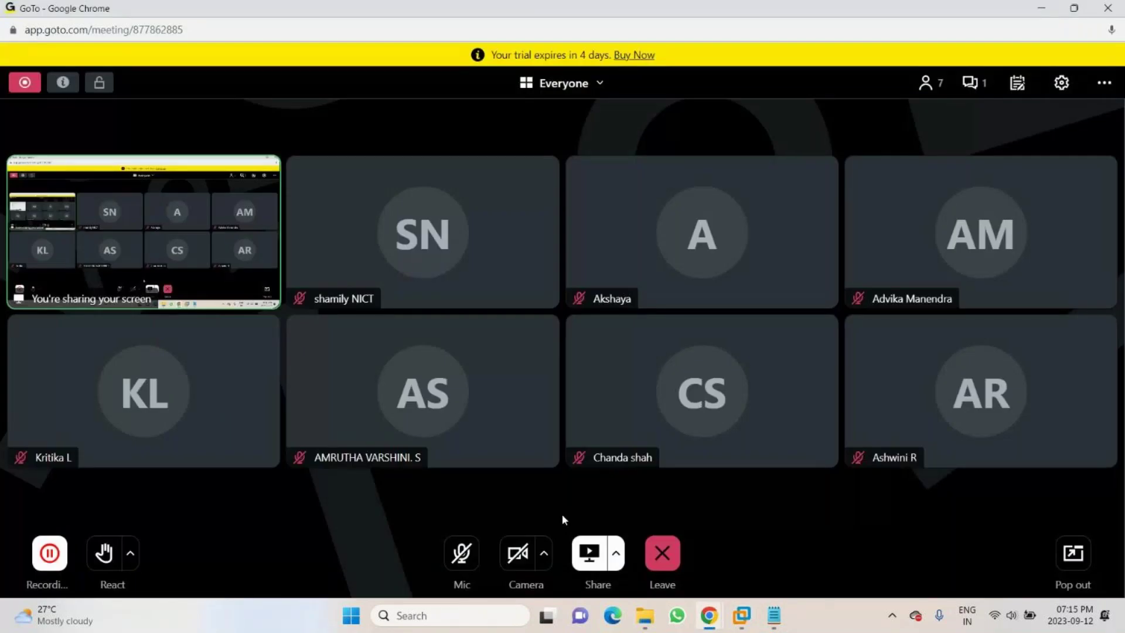
pyautogui.click(461, 555)
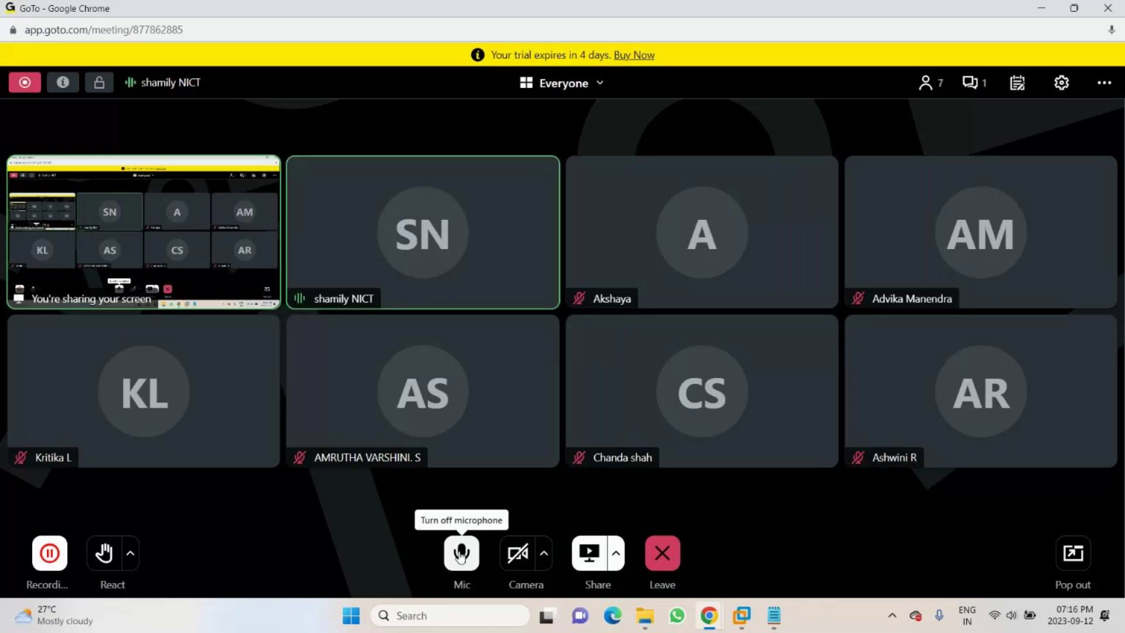
pyautogui.click(974, 83)
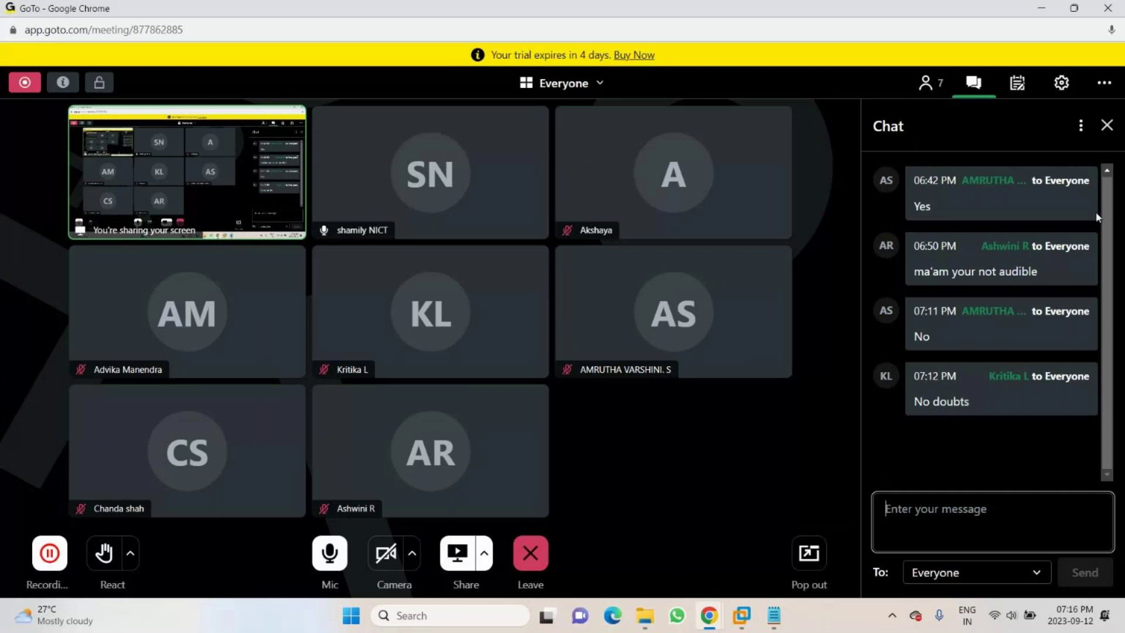
pyautogui.click(1105, 126)
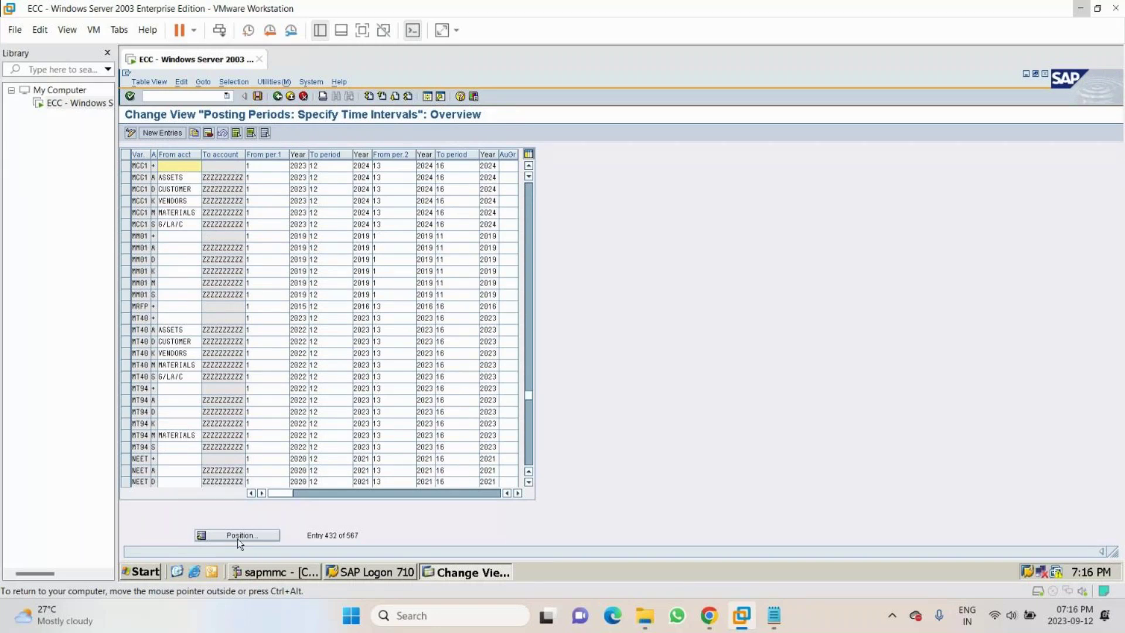
# - Clear the first row's To period value of 12 in the posting periods table
pyautogui.click(325, 166)
pyautogui.press('BackSpace')
pyautogui.press('BackSpace')
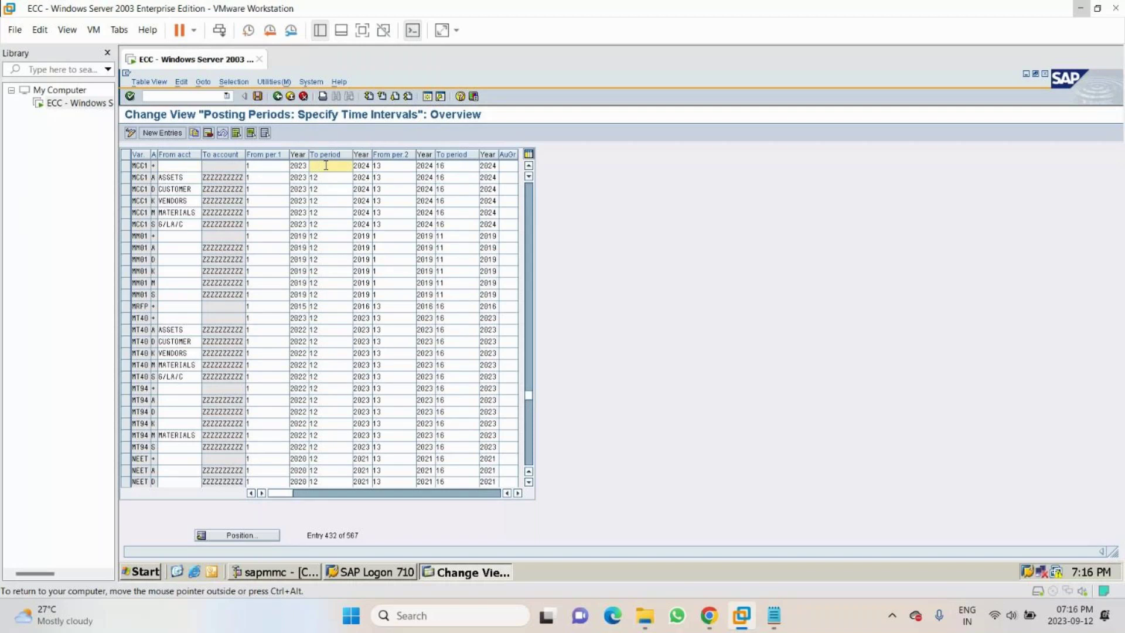
pyautogui.write('1')
pyautogui.press('BackSpace')
pyautogui.press('Tab')
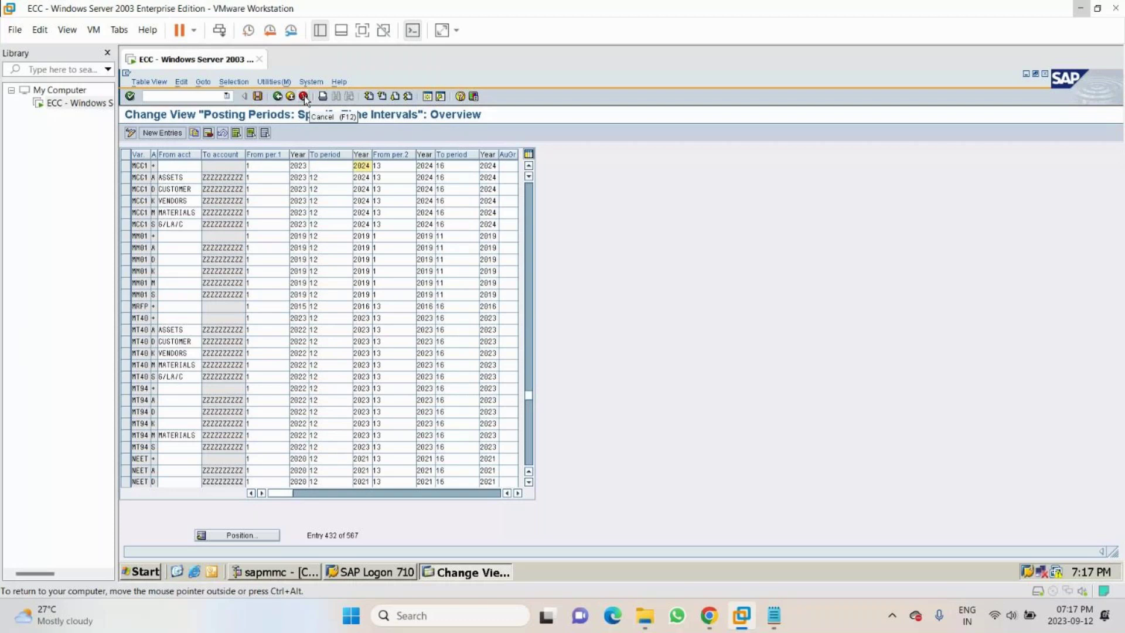
# - Cancel table maintenance without saving and minimize VMware to show the meeting
pyautogui.click(304, 97)
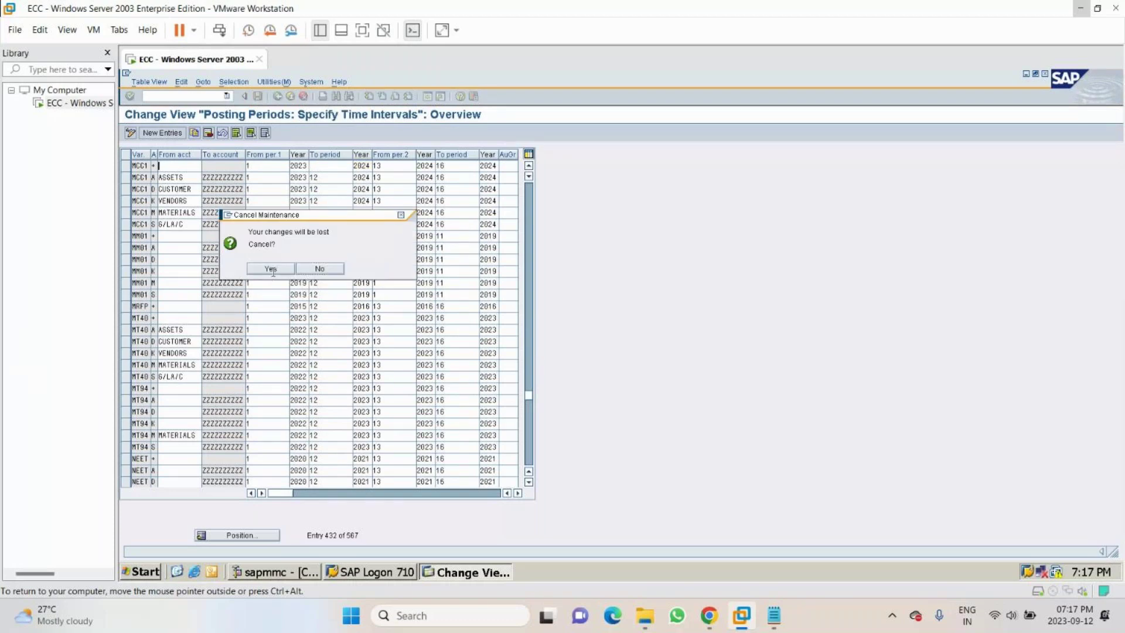
pyautogui.click(271, 269)
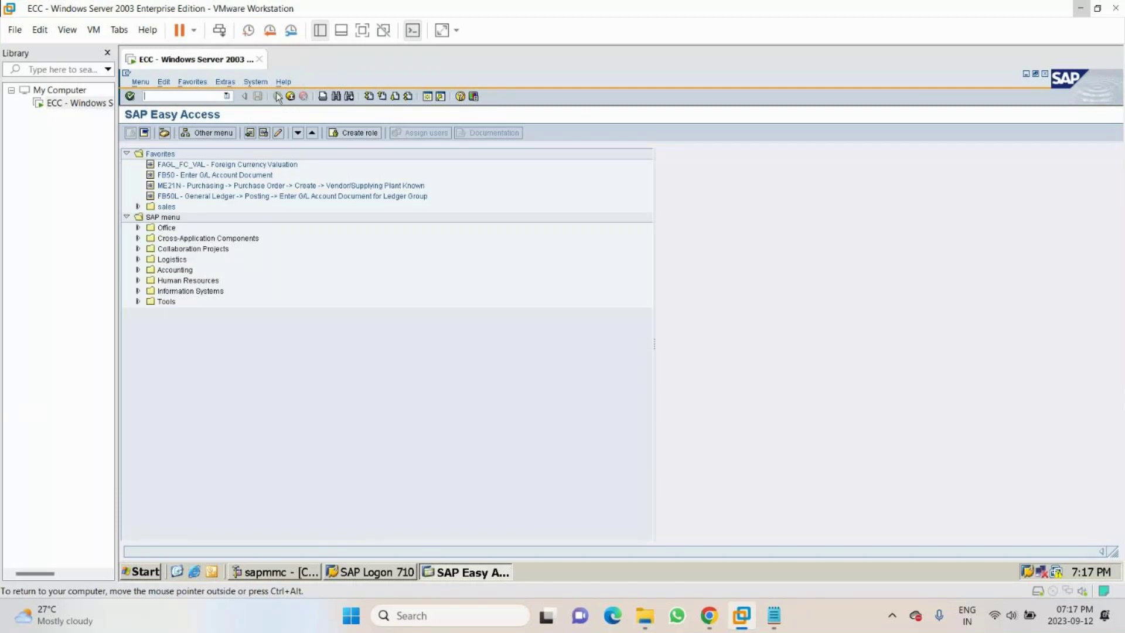
pyautogui.click(1080, 8)
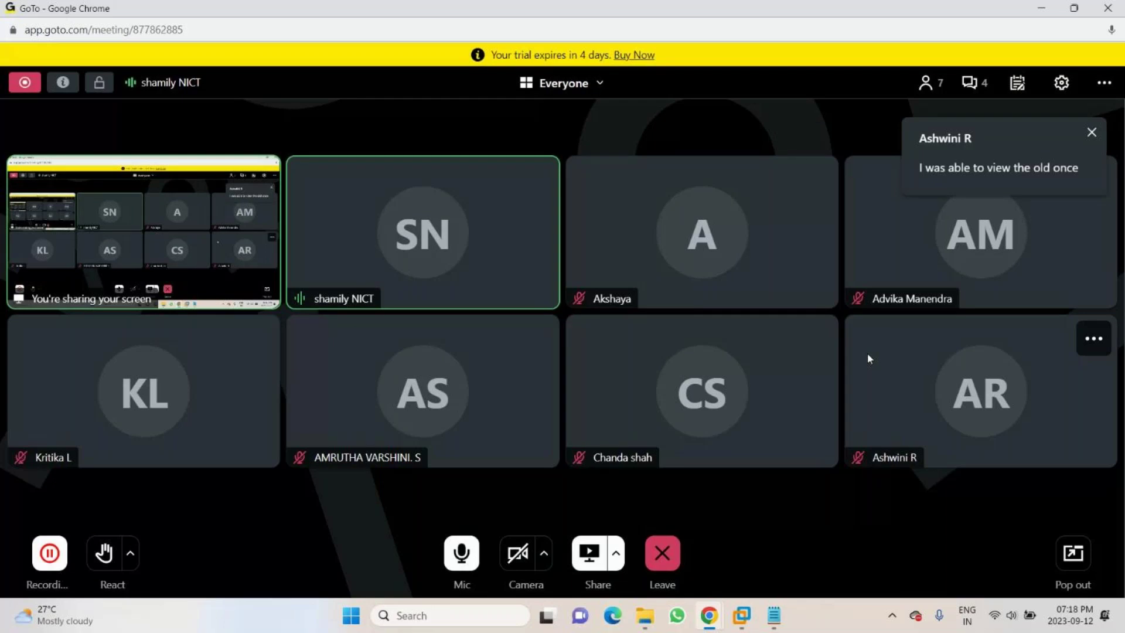
# - Read the new chat messages, dismiss the notification, and bring up the MCC daily notes
pyautogui.click(979, 85)
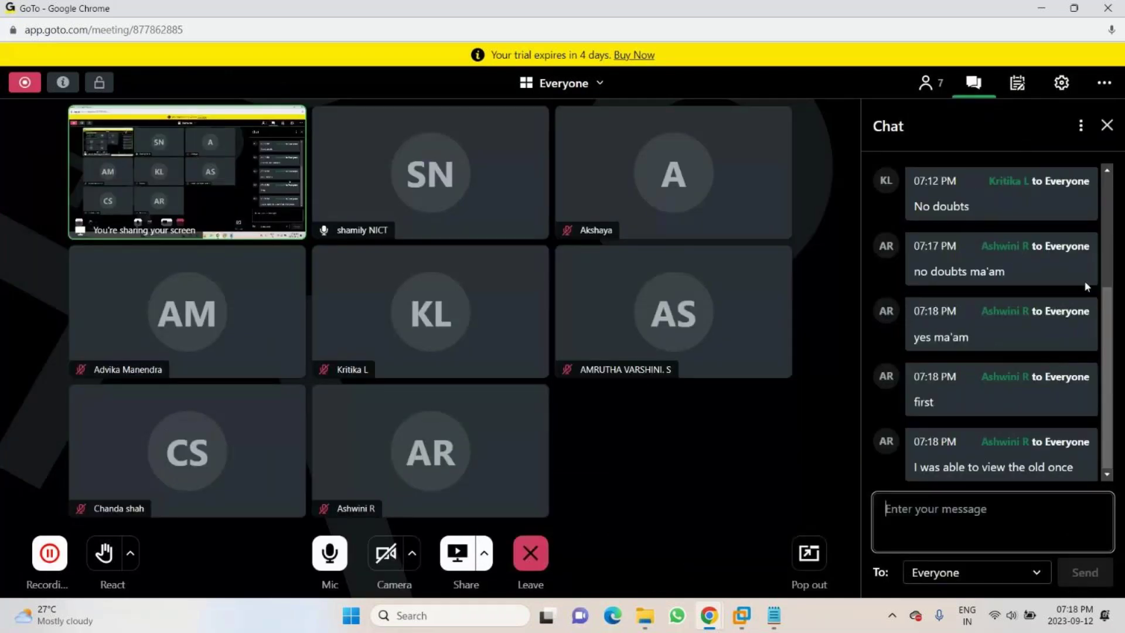
pyautogui.click(1106, 125)
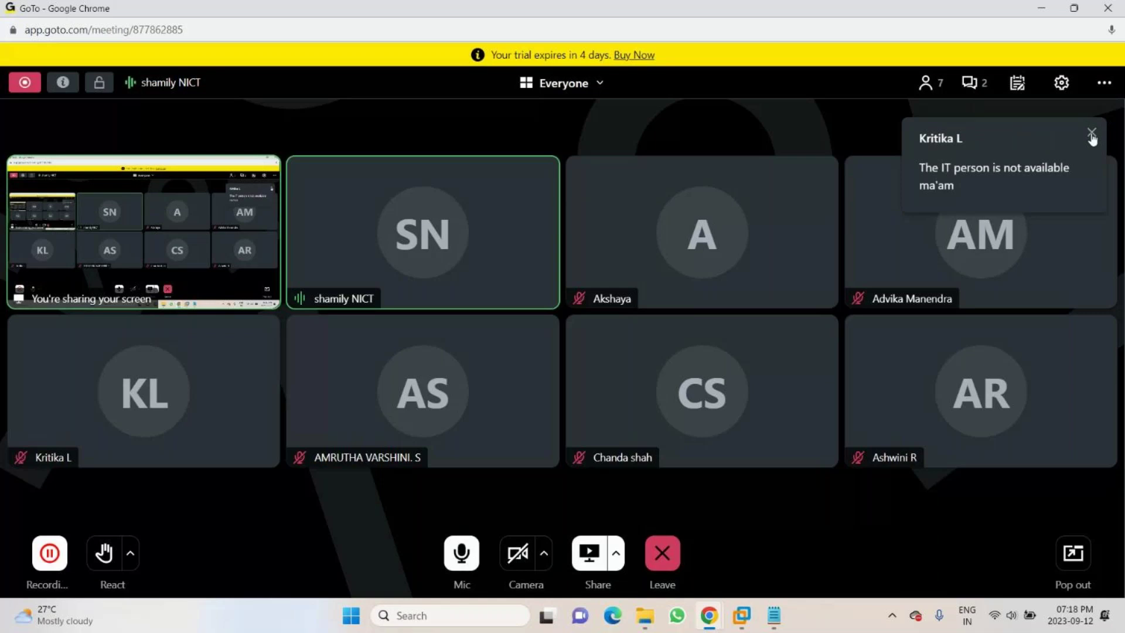
pyautogui.click(1091, 134)
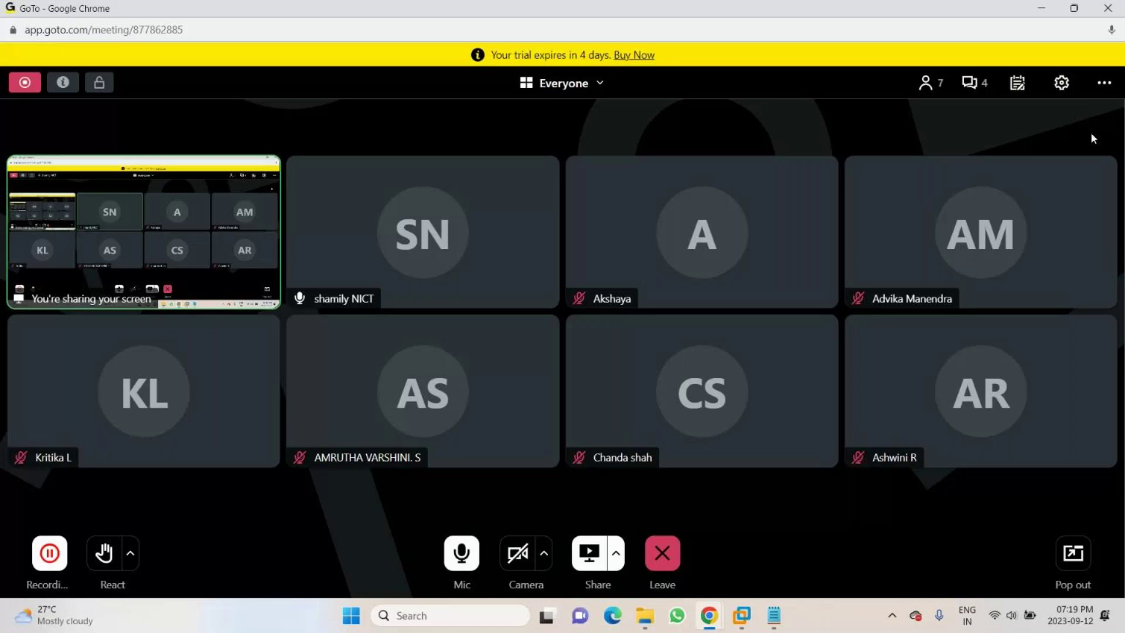
pyautogui.click(971, 84)
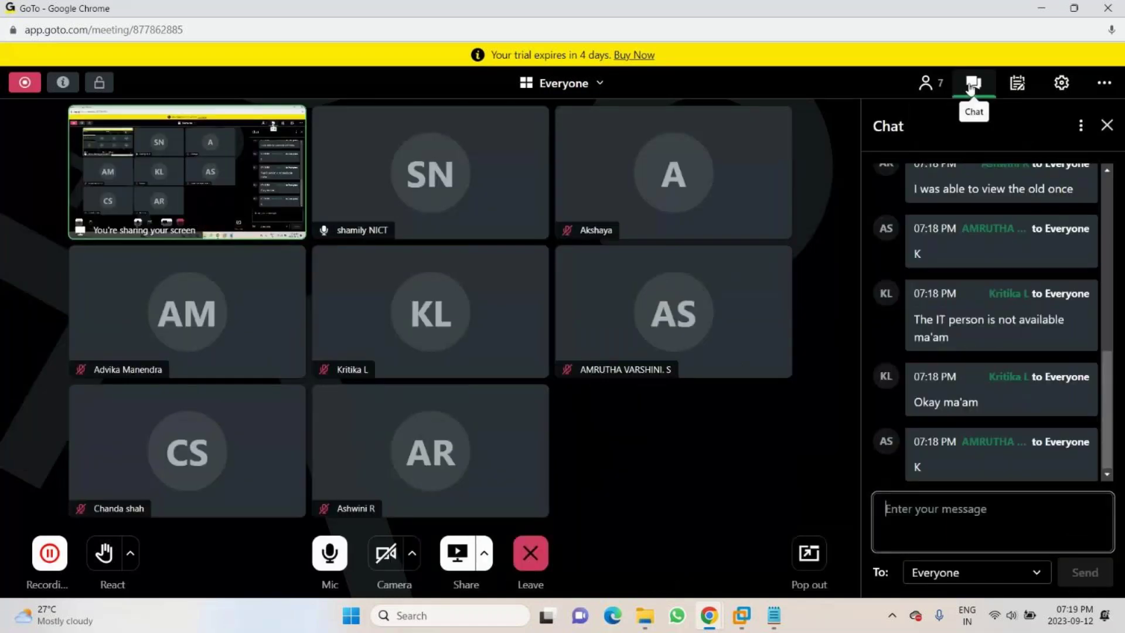
pyautogui.click(970, 85)
pyautogui.click(774, 616)
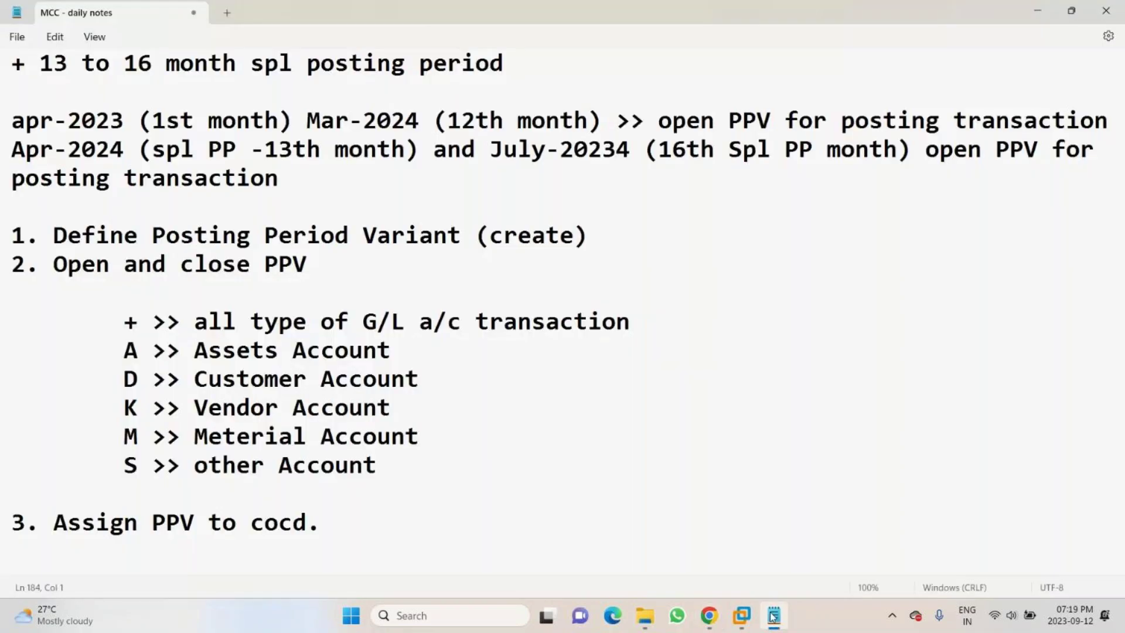
# - Add a row of '=' signs below step 3, then the heading 'Field Status Variant (FSV)'
pyautogui.click(349, 524)
pyautogui.press('Return')
pyautogui.press('Return')
pyautogui.write('=')
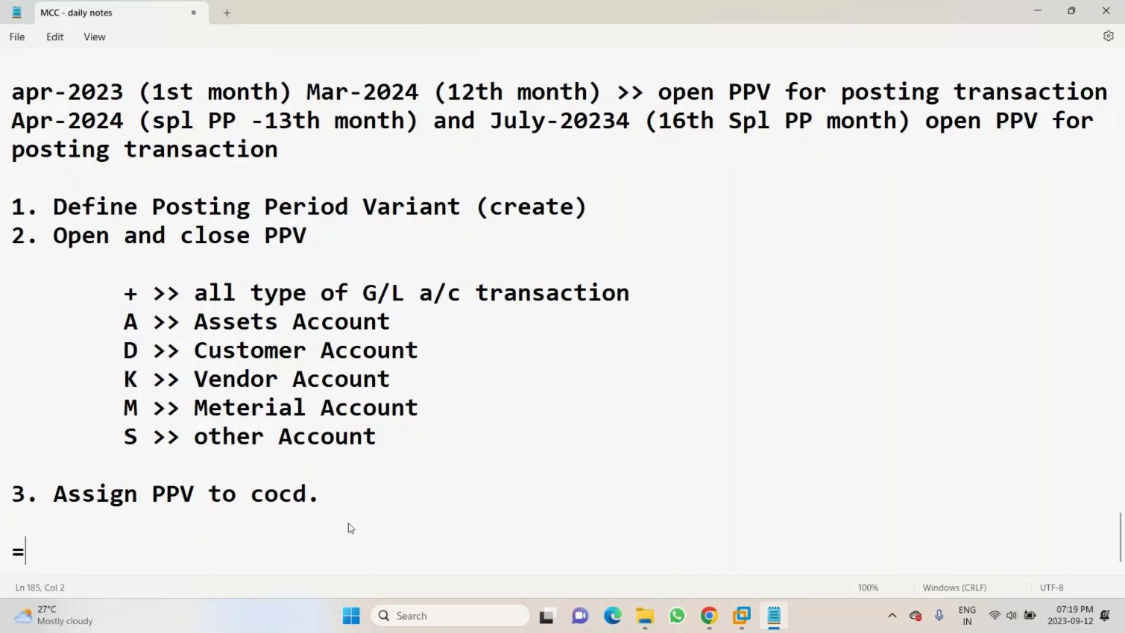
pyautogui.write('=========================================================')
pyautogui.press('Return')
pyautogui.press('Return')
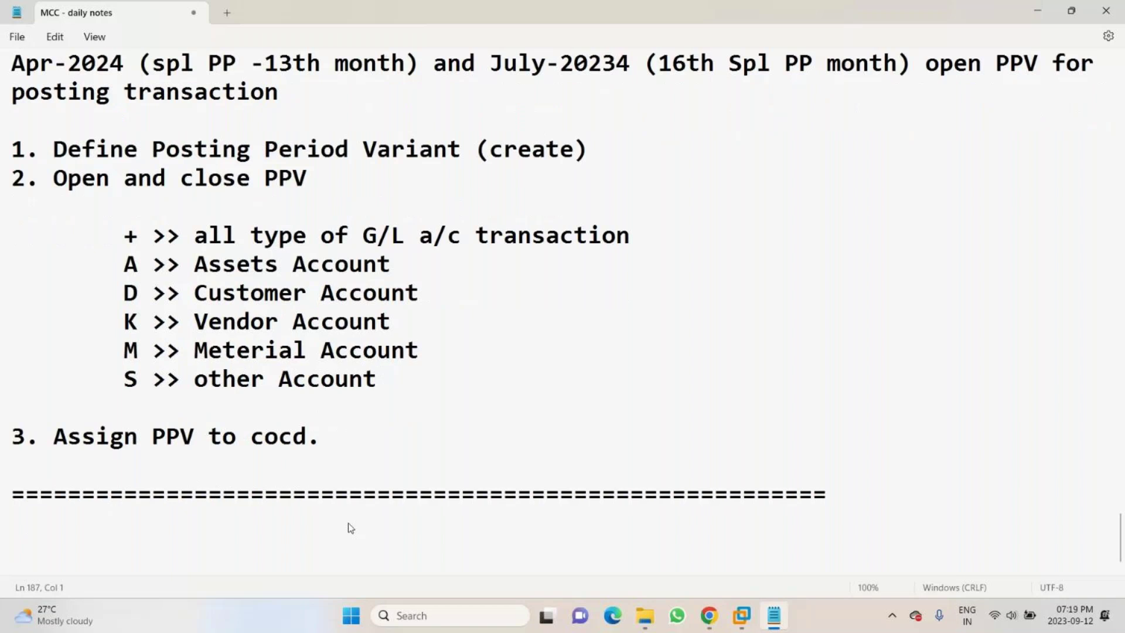
pyautogui.write('Field Statu')
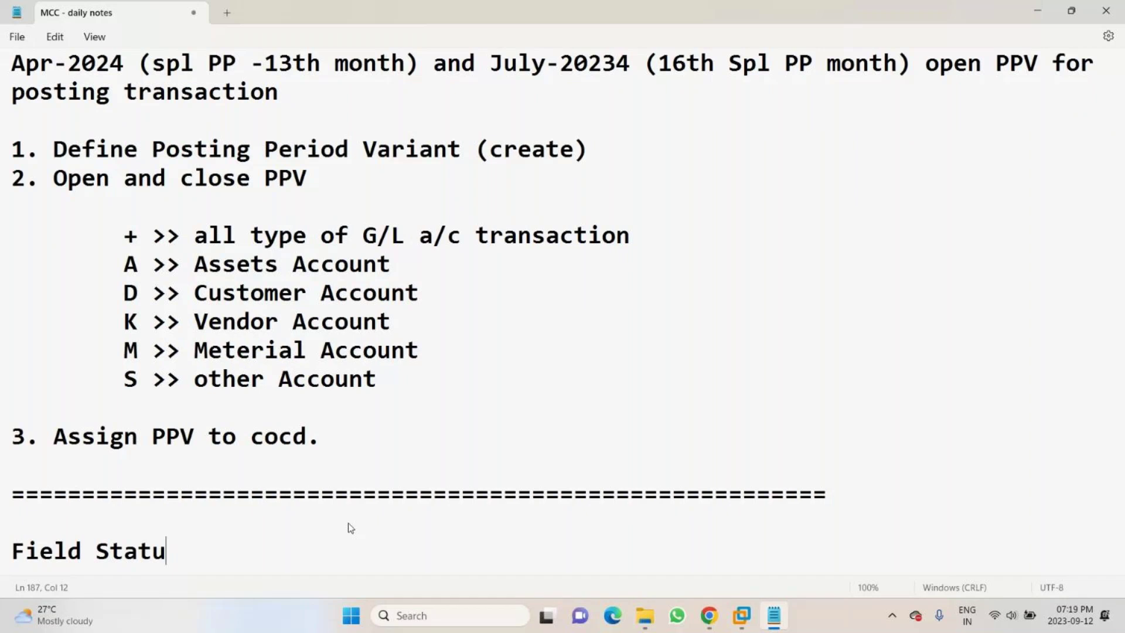
pyautogui.write('s Variant')
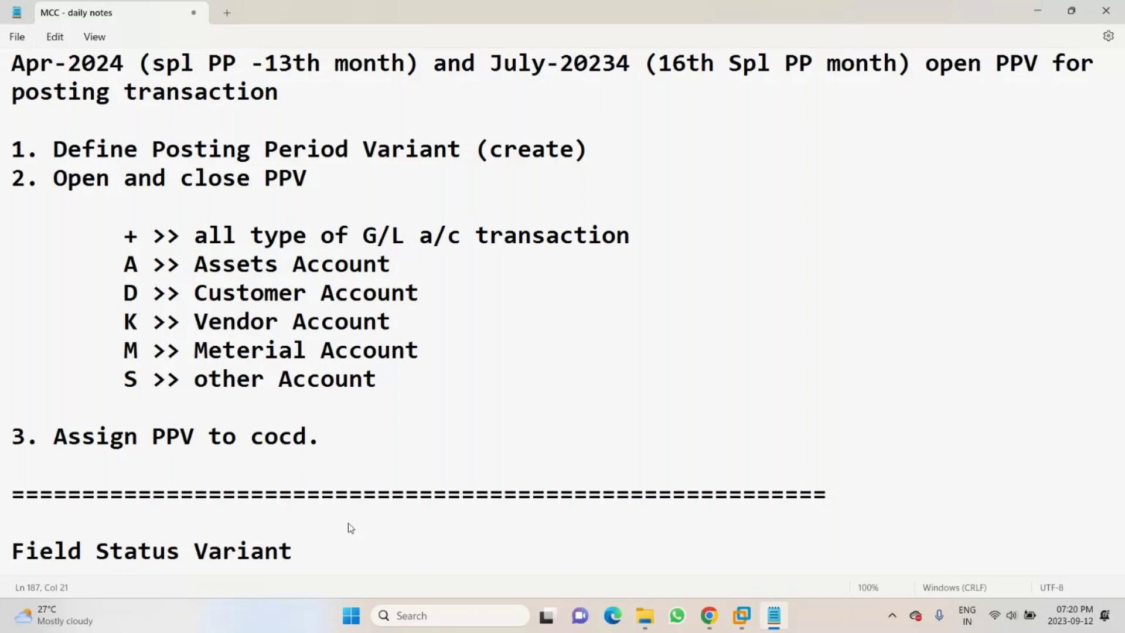
pyautogui.write('(FSV)')
pyautogui.press('Return')
pyautogui.press('Return')
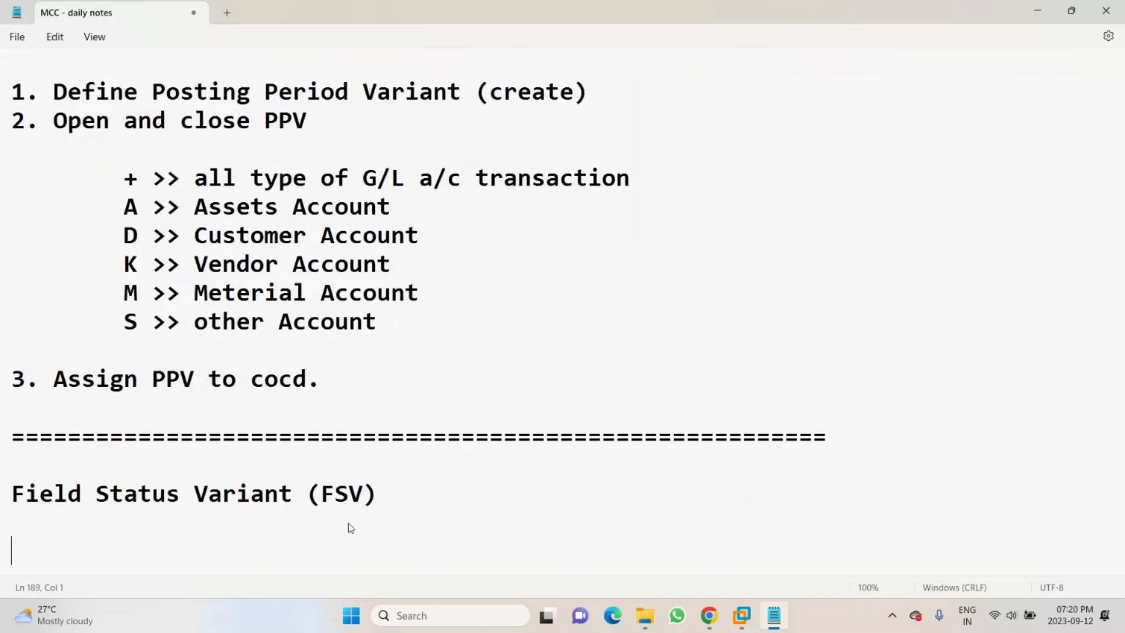
# - Write the definition 'Field -- Place (location) or place holder >> Software'
pyautogui.write('Fil')
pyautogui.press('Left')
pyautogui.write('el')
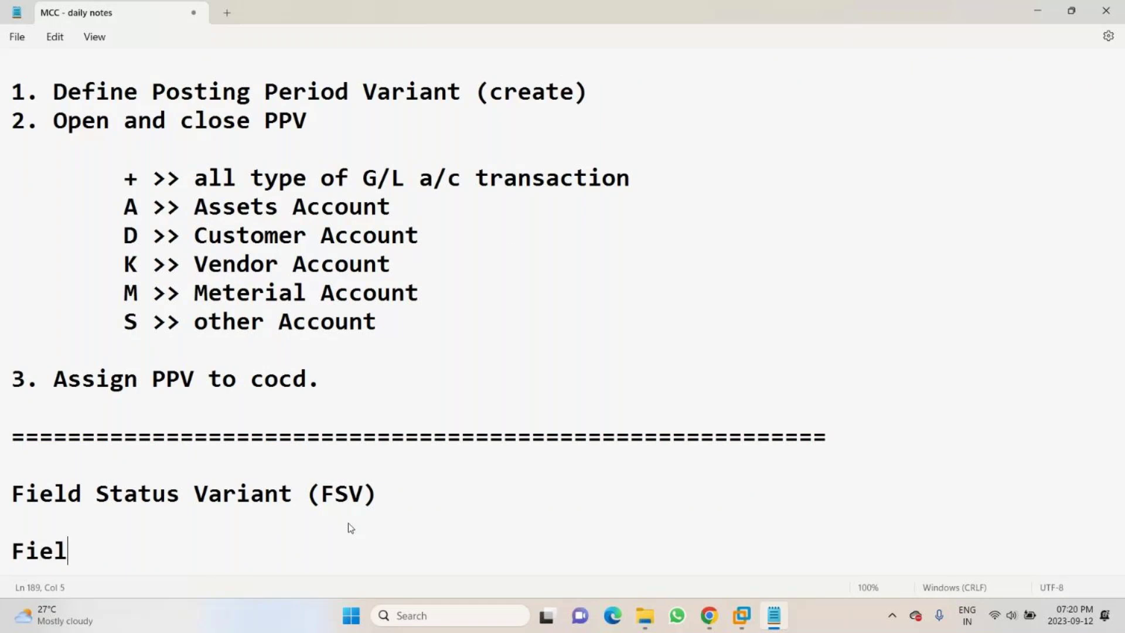
pyautogui.write('d -- Place (')
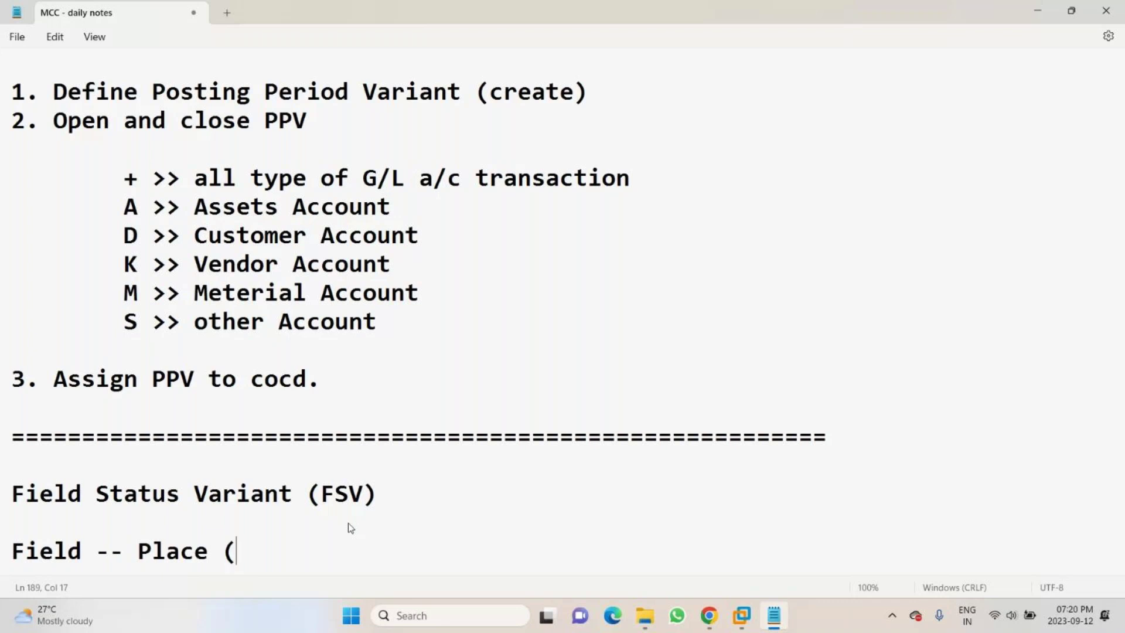
pyautogui.press('BackSpace')
pyautogui.write('(location)')
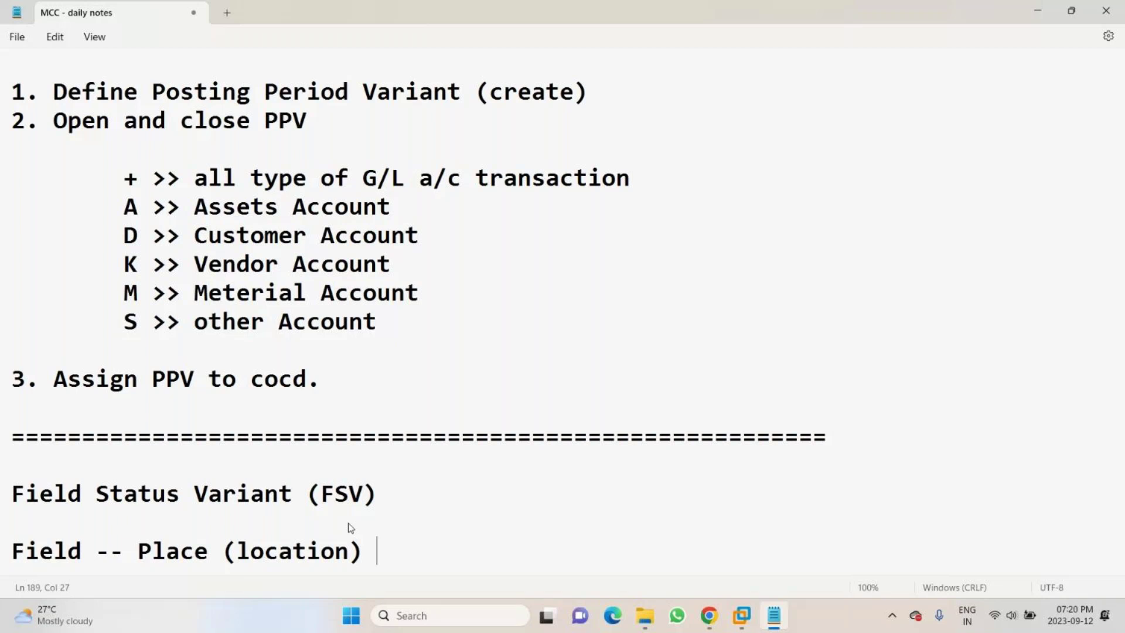
pyautogui.write(' or place ho')
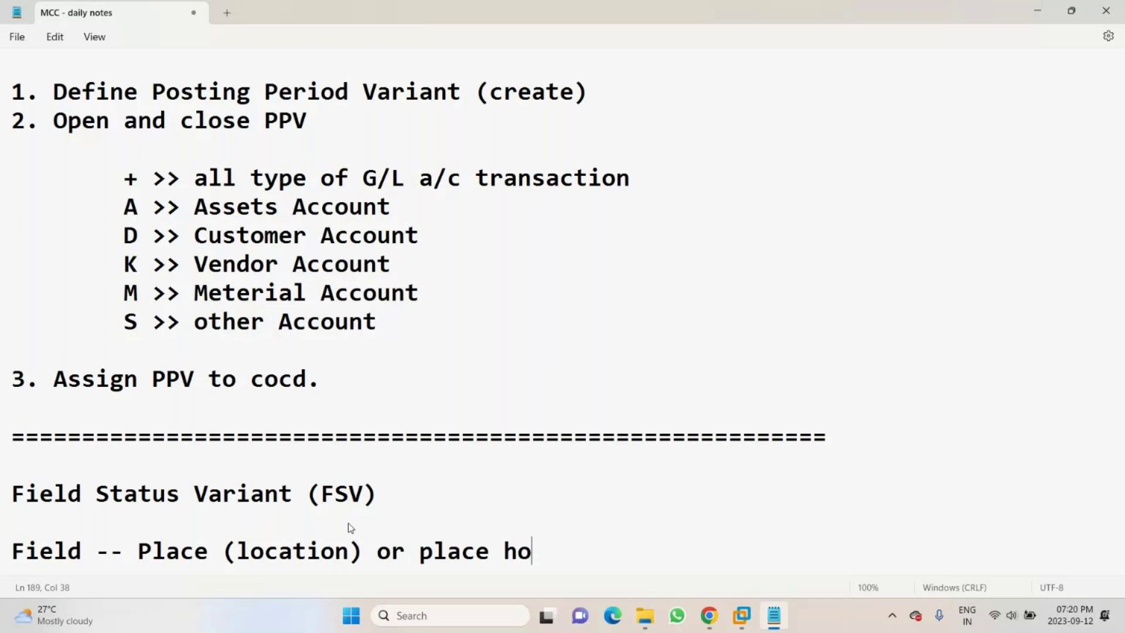
pyautogui.write('lder')
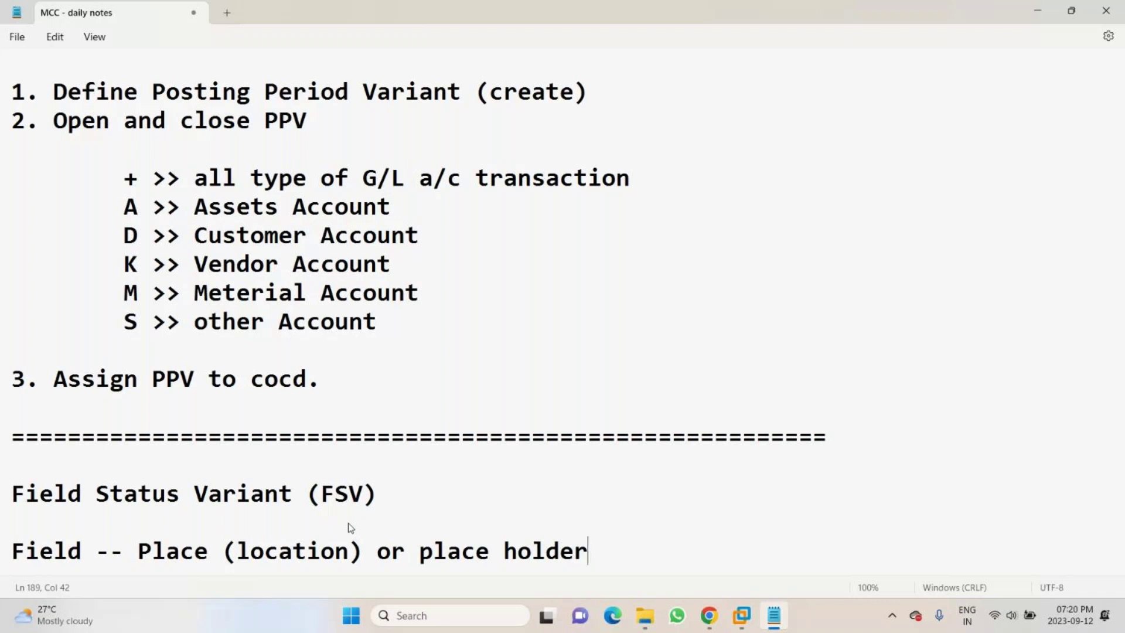
pyautogui.press('Return')
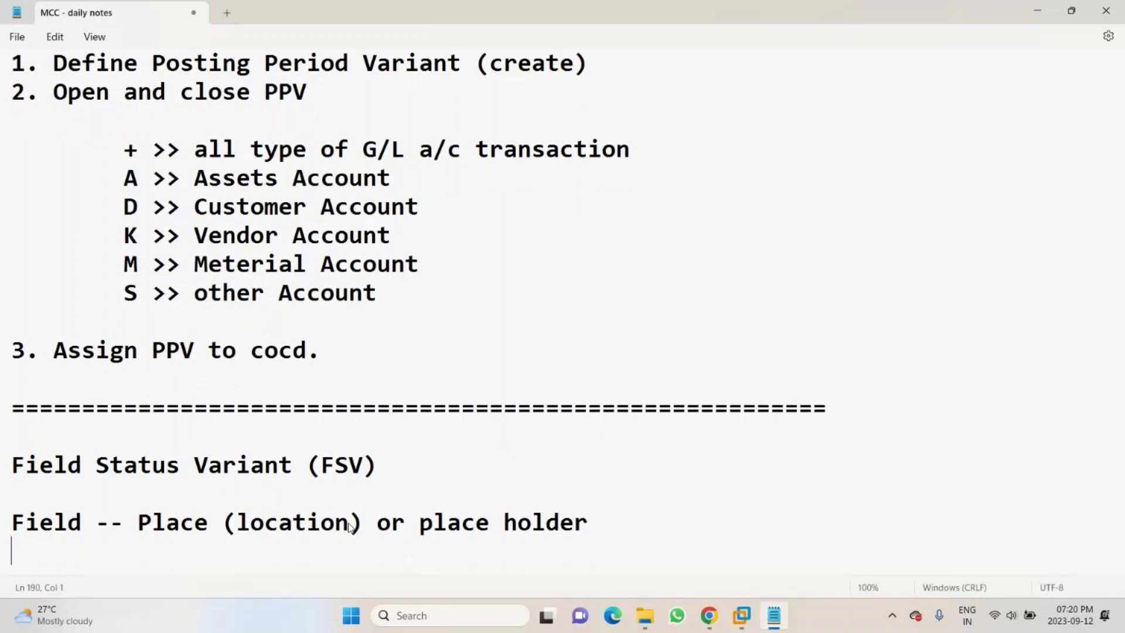
pyautogui.press('BackSpace')
pyautogui.write('>> Software')
pyautogui.press('Return')
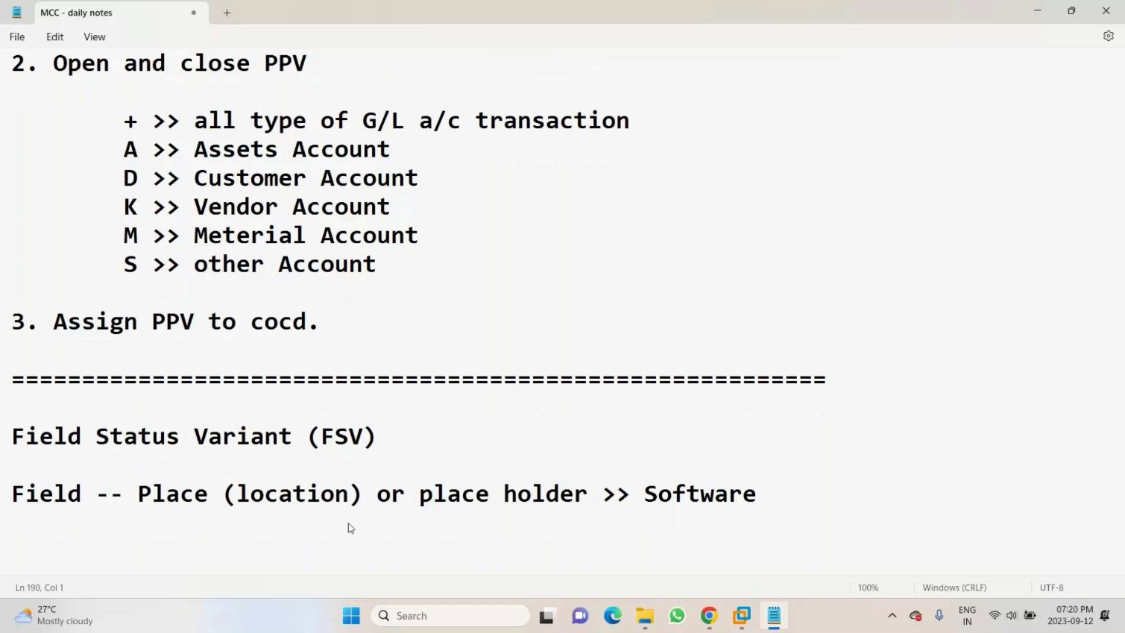
# - Replace the dashes with a '|______________' line as the top of a field box
pyautogui.write('----------')
pyautogui.press('Return')
pyautogui.press('BackSpace')
pyautogui.press('Up')
pyautogui.press('End')
pyautogui.click(14, 524)
pyautogui.write('|')
pyautogui.press('End')
pyautogui.press('BackSpace')
pyautogui.press('BackSpace')
pyautogui.press('BackSpace')
pyautogui.press('BackSpace')
pyautogui.press('BackSpace')
pyautogui.press('BackSpace')
pyautogui.press('BackSpace')
pyautogui.press('BackSpace')
pyautogui.press('BackSpace')
pyautogui.press('BackSpace')
pyautogui.press('BackSpace')
pyautogui.write('______________')
pyautogui.press('Return')
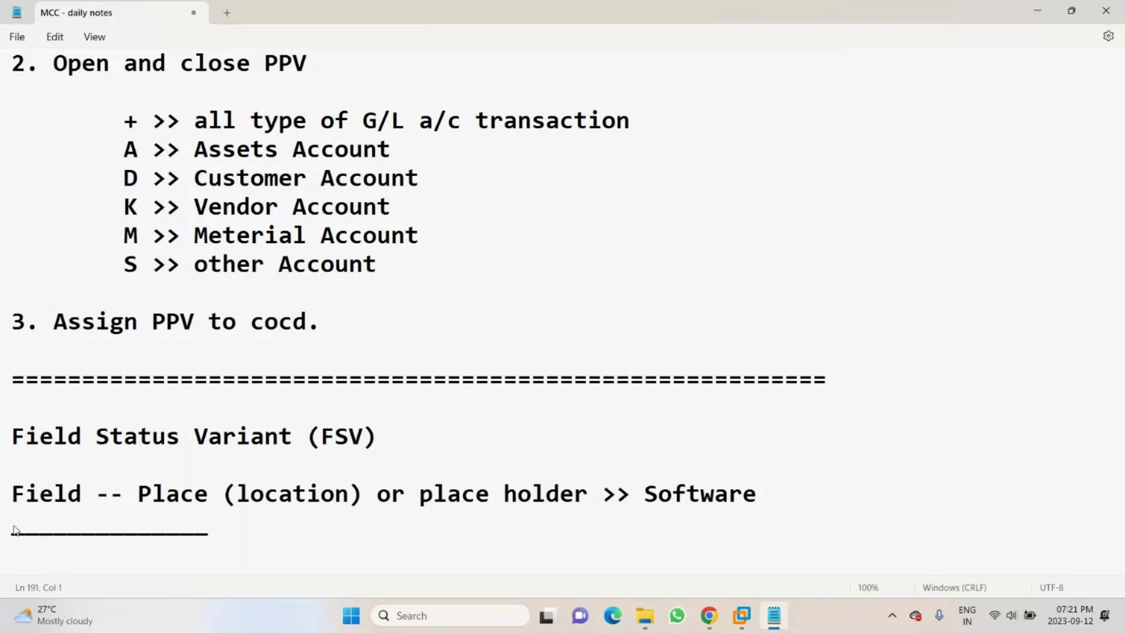
pyautogui.write('|')
pyautogui.press('BackSpace')
pyautogui.press('Up')
# - Draw the '|______________|' box bottom and label the first box '>> grey color -- not editable mode'
pyautogui.press('Down')
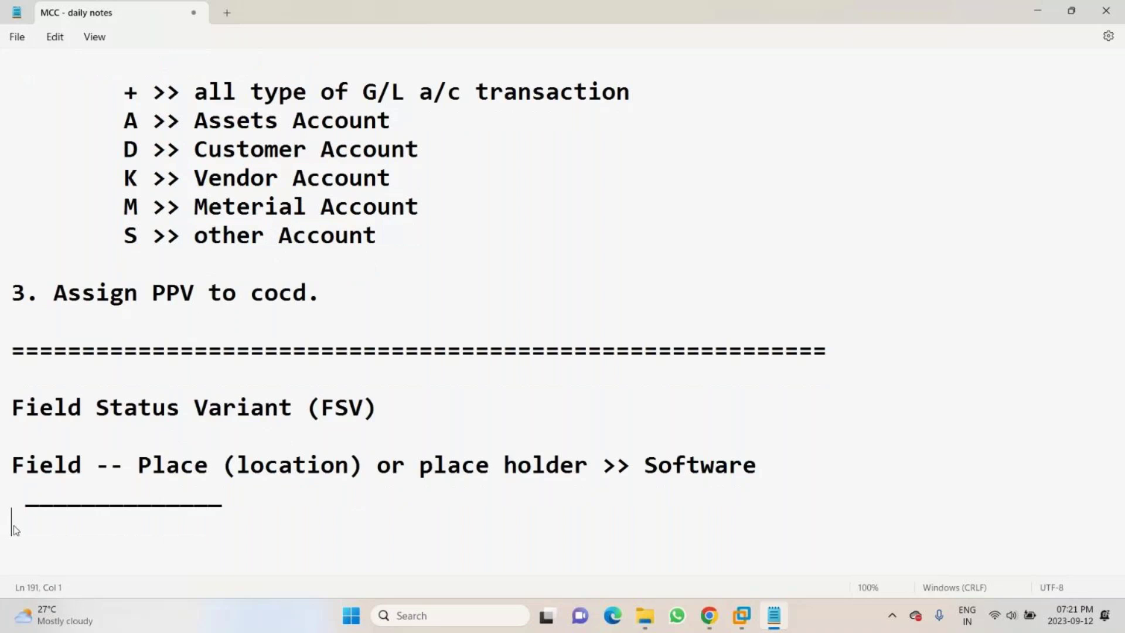
pyautogui.write('|______________')
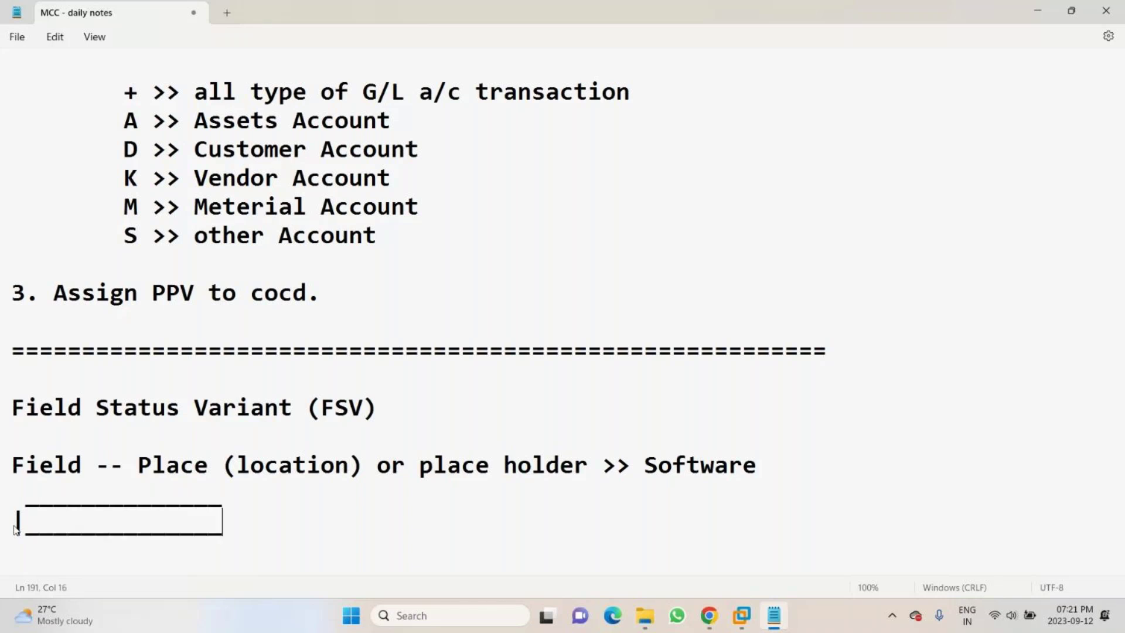
pyautogui.write('|')
pyautogui.click(17, 489)
pyautogui.hotkey('shift', 'Down')
pyautogui.hotkey('shift', 'Down')
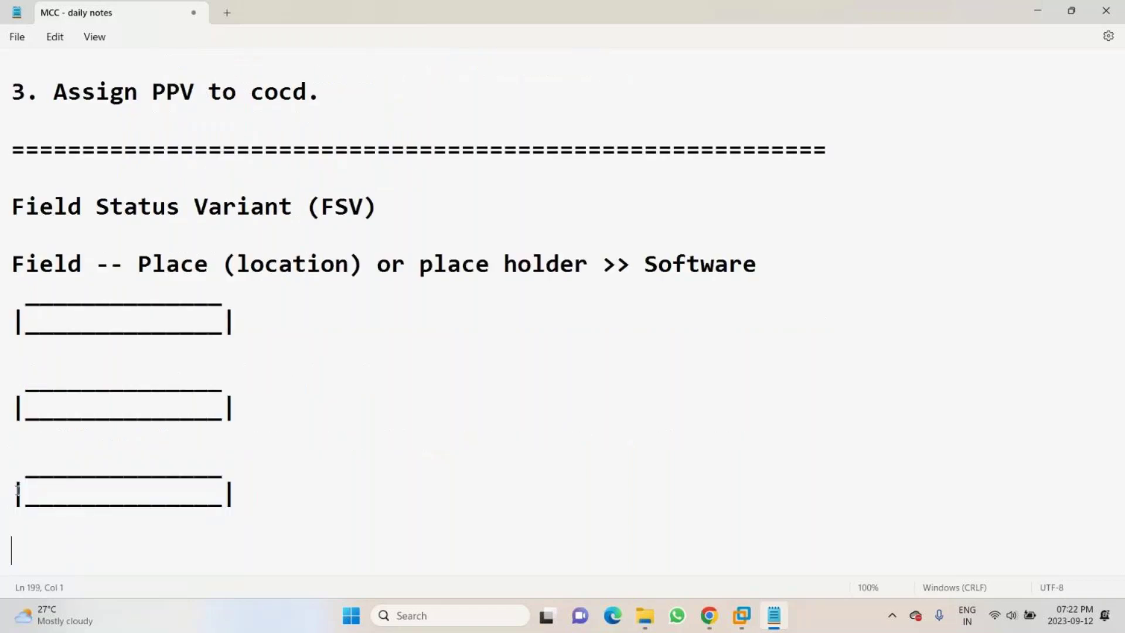
pyautogui.click(280, 316)
pyautogui.write('>> grey color ')
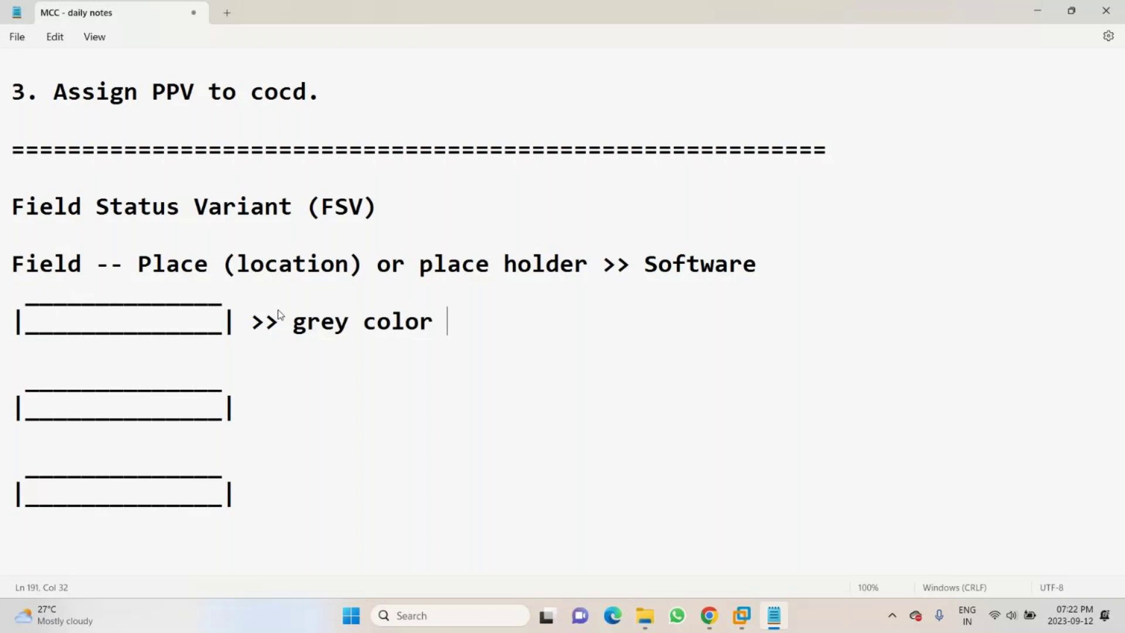
pyautogui.write('-- not e')
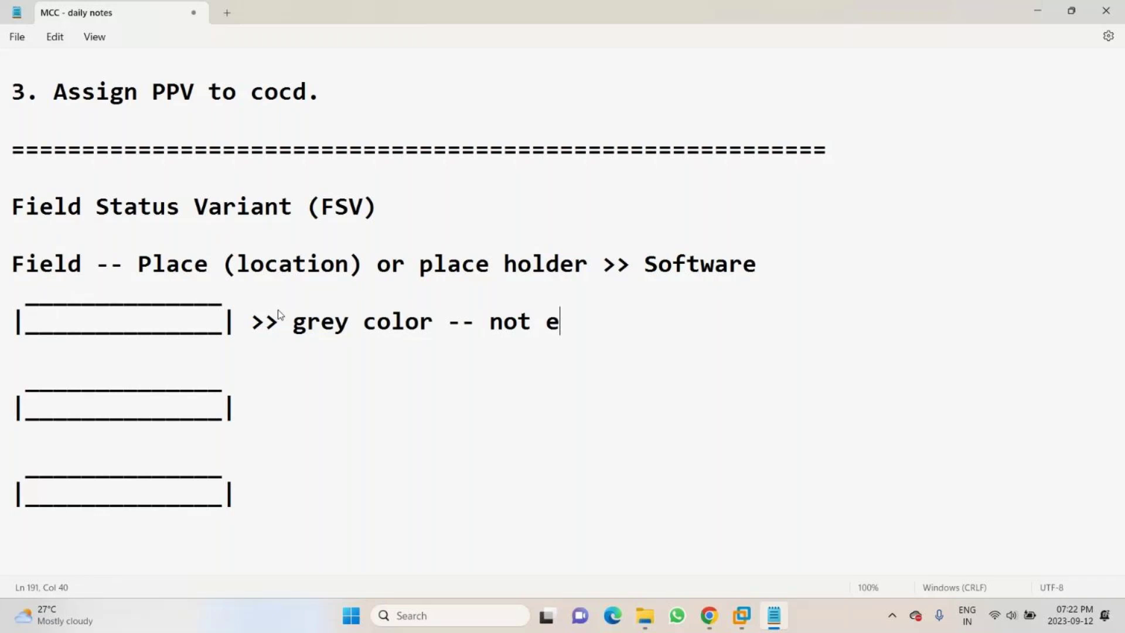
pyautogui.write('ditable mode')
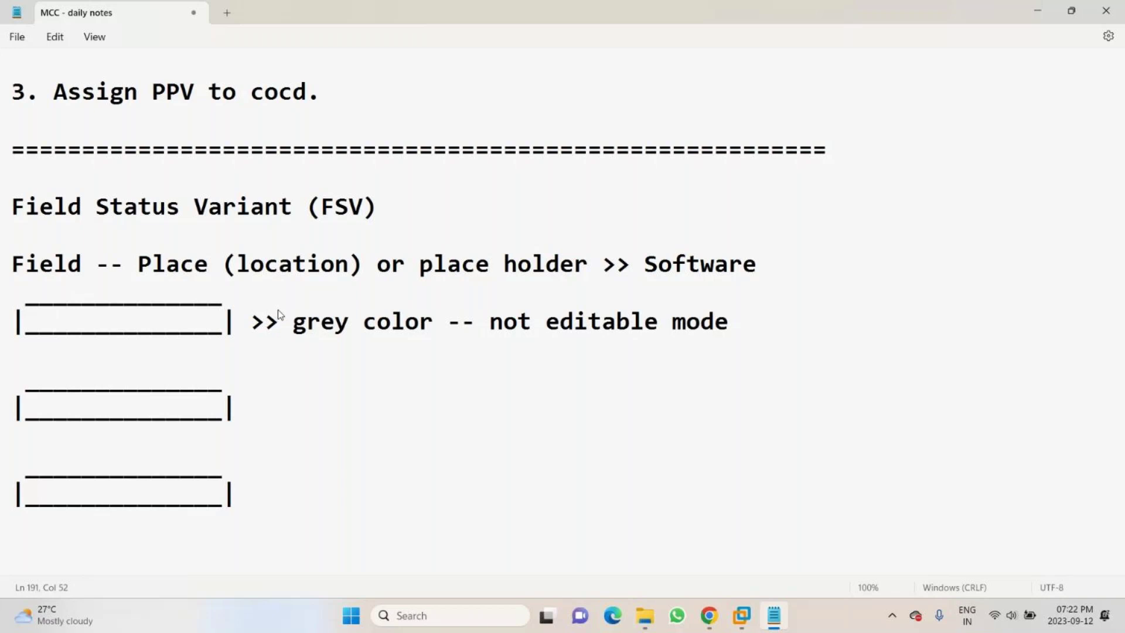
# - Note the second box as '>> Optional >> we can either fill or skip the filed wthout filling any details'
pyautogui.press('Down')
pyautogui.press('Down')
pyautogui.press('Down')
pyautogui.press('Down')
pyautogui.click(267, 392)
pyautogui.press('Down')
pyautogui.press('Right')
pyautogui.write('>> Optio')
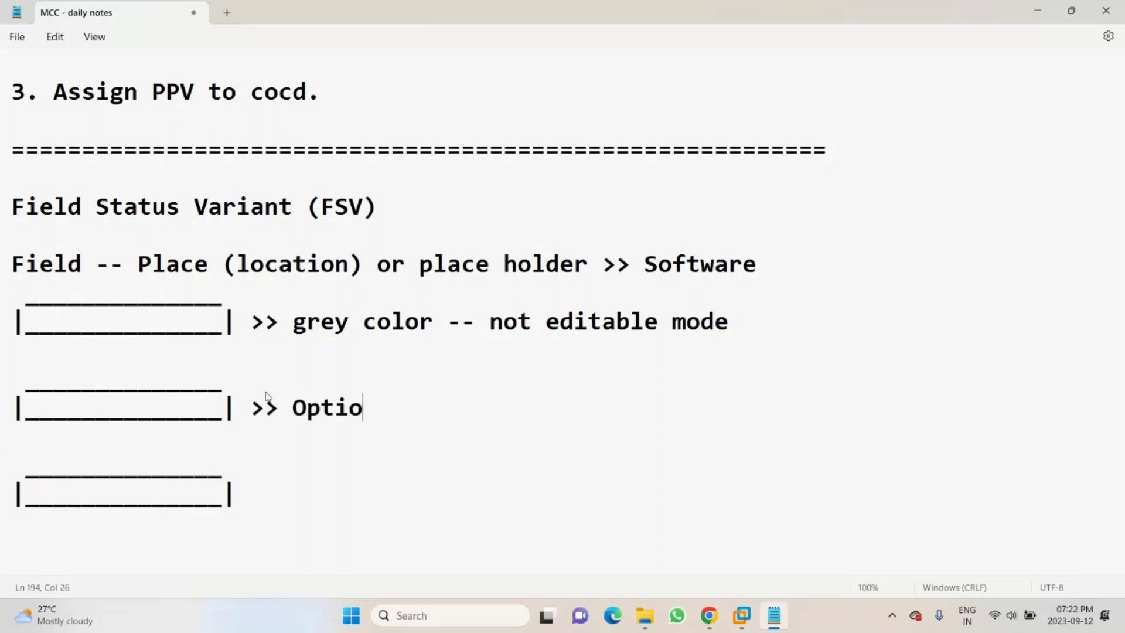
pyautogui.write('nal F')
pyautogui.press('BackSpace')
pyautogui.write('>> we can ')
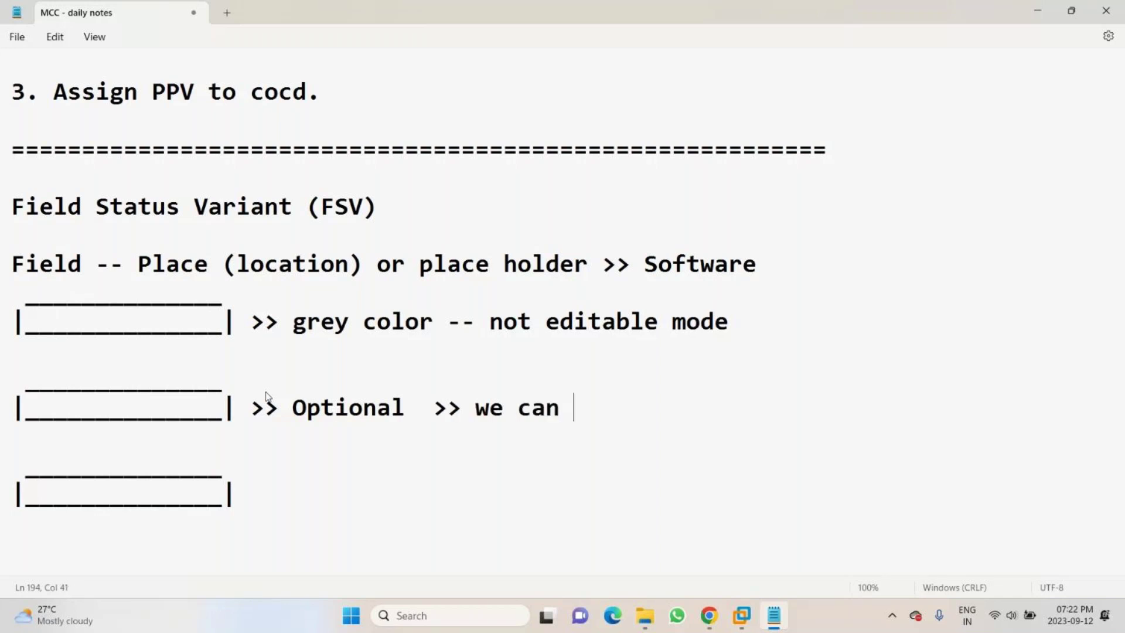
pyautogui.write('either fill or ')
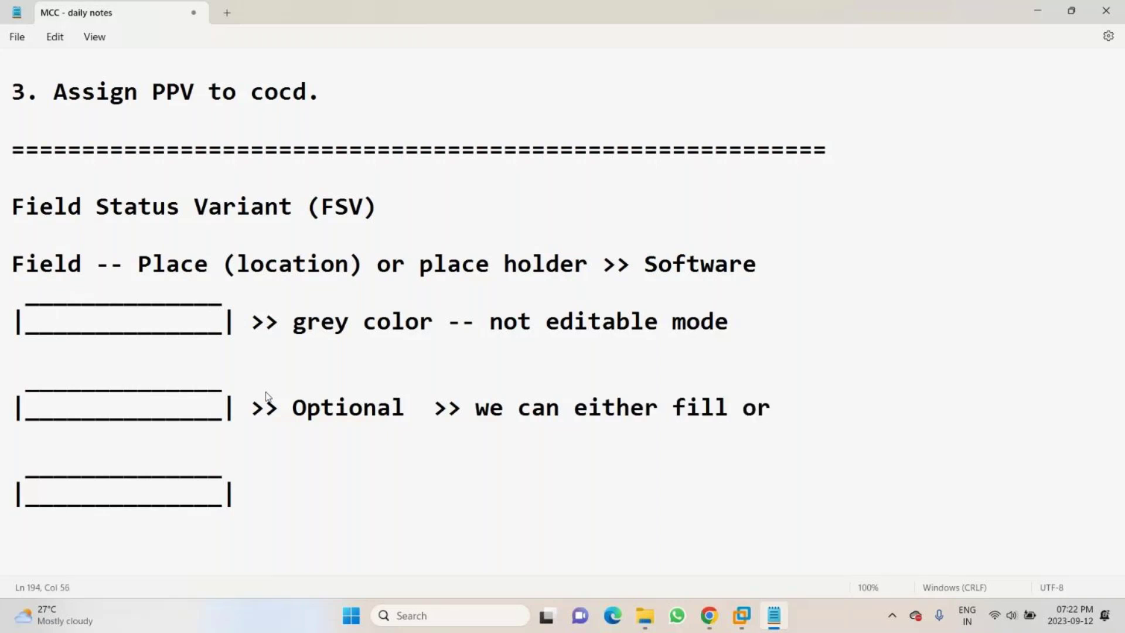
pyautogui.write('skip the')
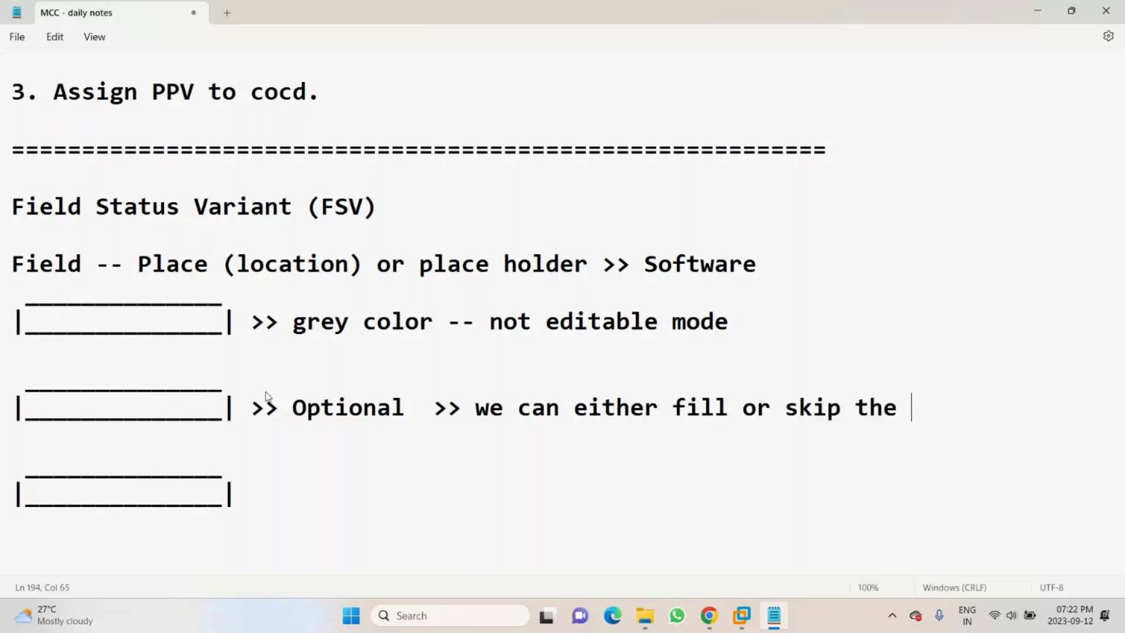
pyautogui.press('BackSpace')
pyautogui.press('BackSpace')
pyautogui.press('BackSpace')
pyautogui.press('BackSpace')
pyautogui.write('filed wthou')
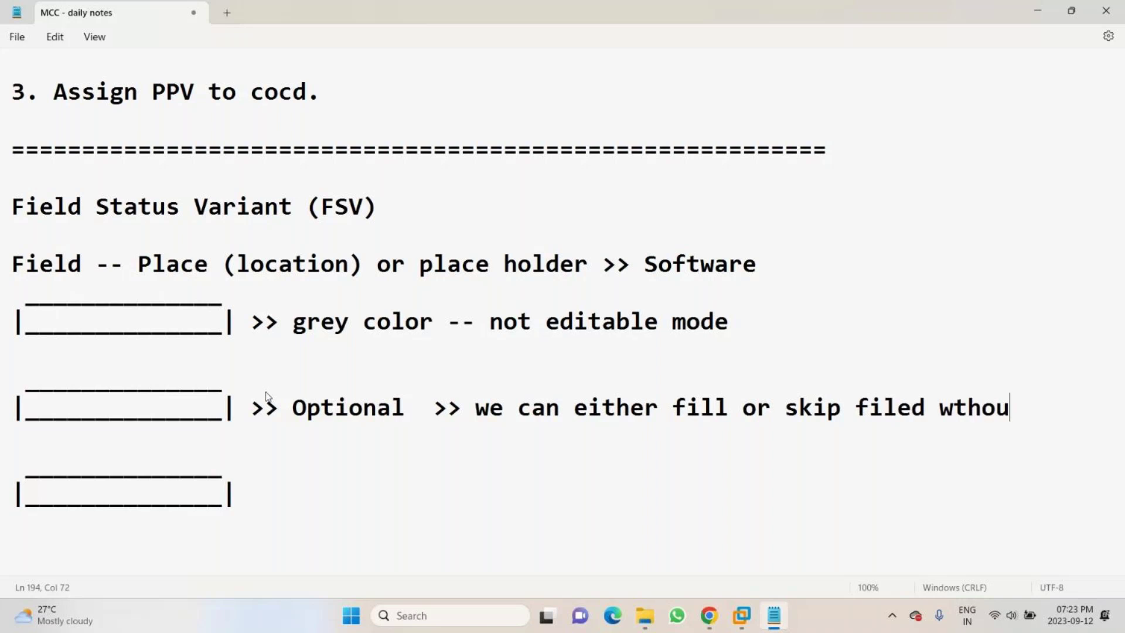
pyautogui.write('t filling any ')
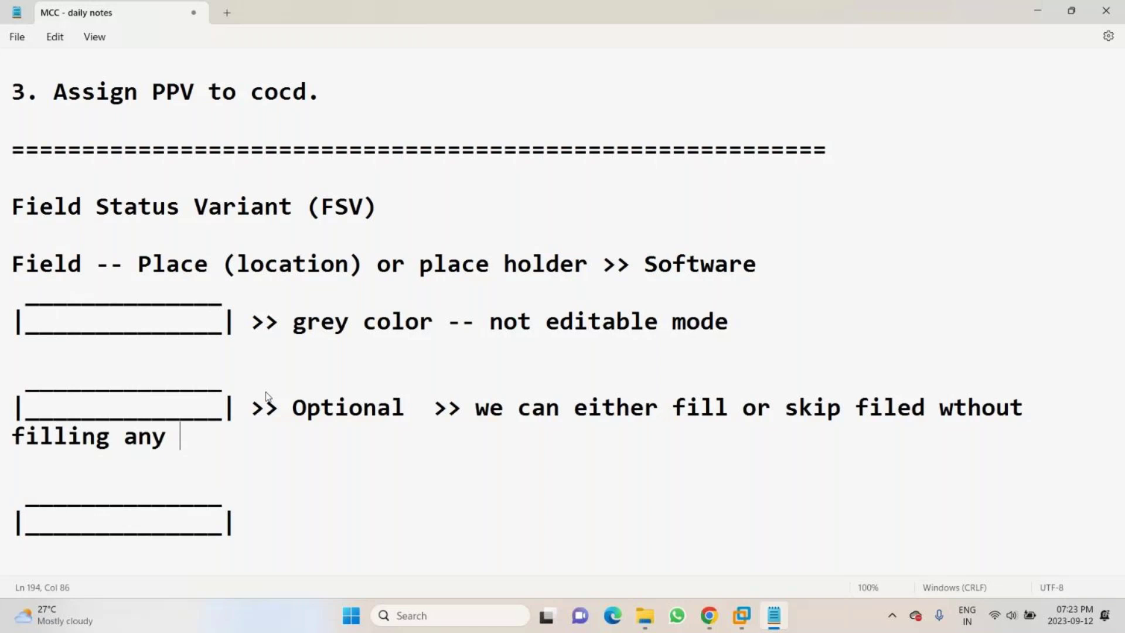
pyautogui.write('details')
pyautogui.press('Down')
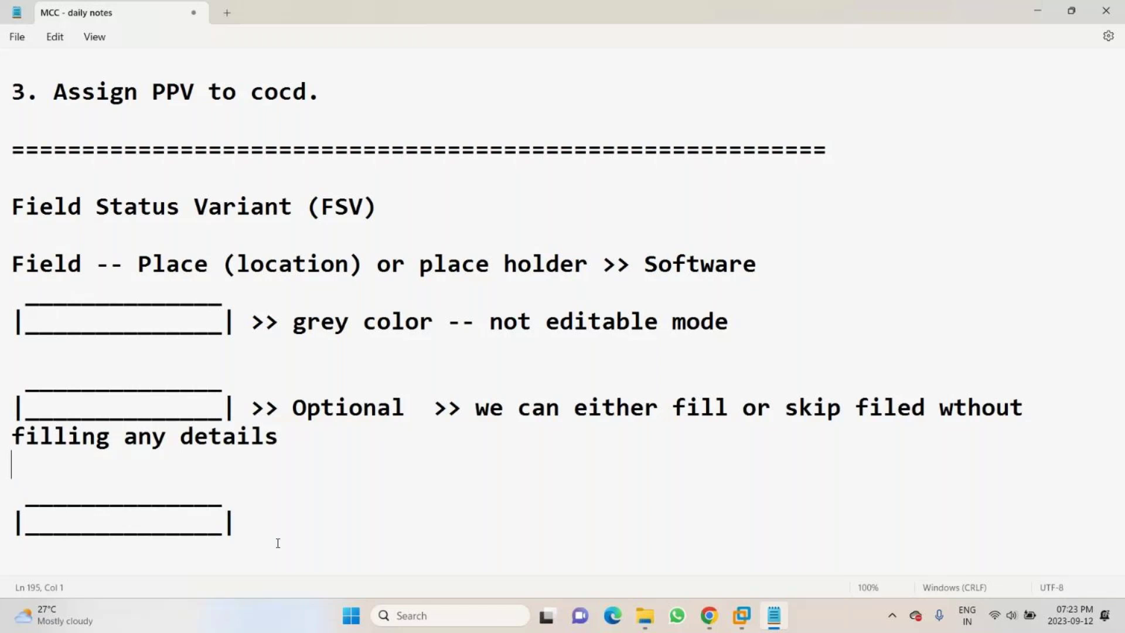
# - Label the third box '>> Requied Field' and add 'required' after Optional
pyautogui.click(275, 532)
pyautogui.write('>> Req')
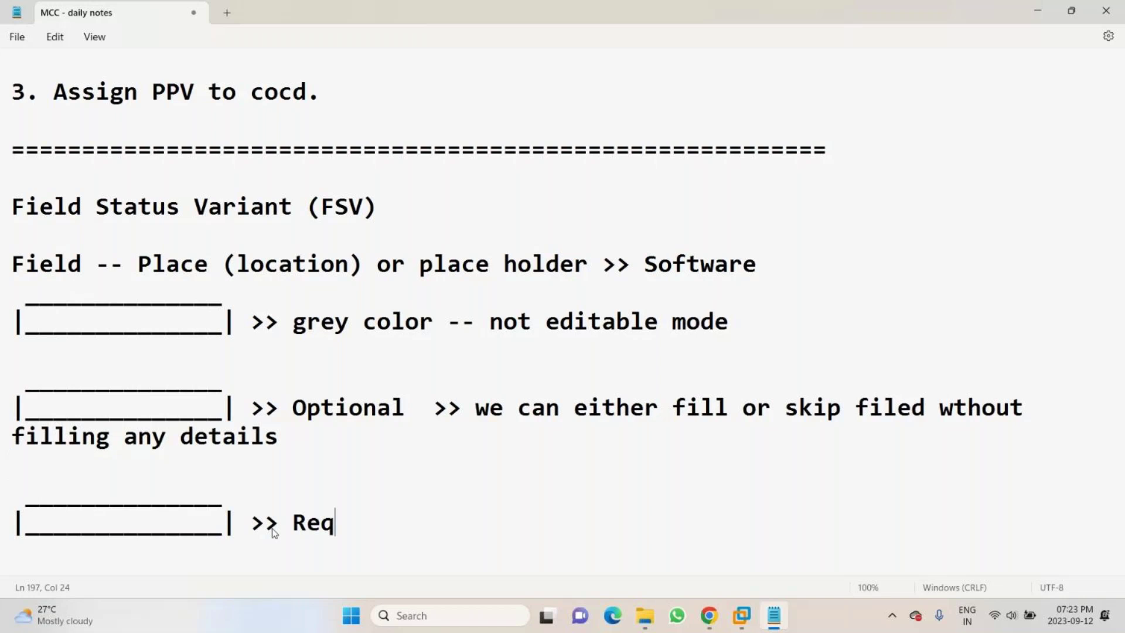
pyautogui.write('uied Field')
pyautogui.press('Up')
pyautogui.press('Up')
pyautogui.press('Up')
pyautogui.press('Up')
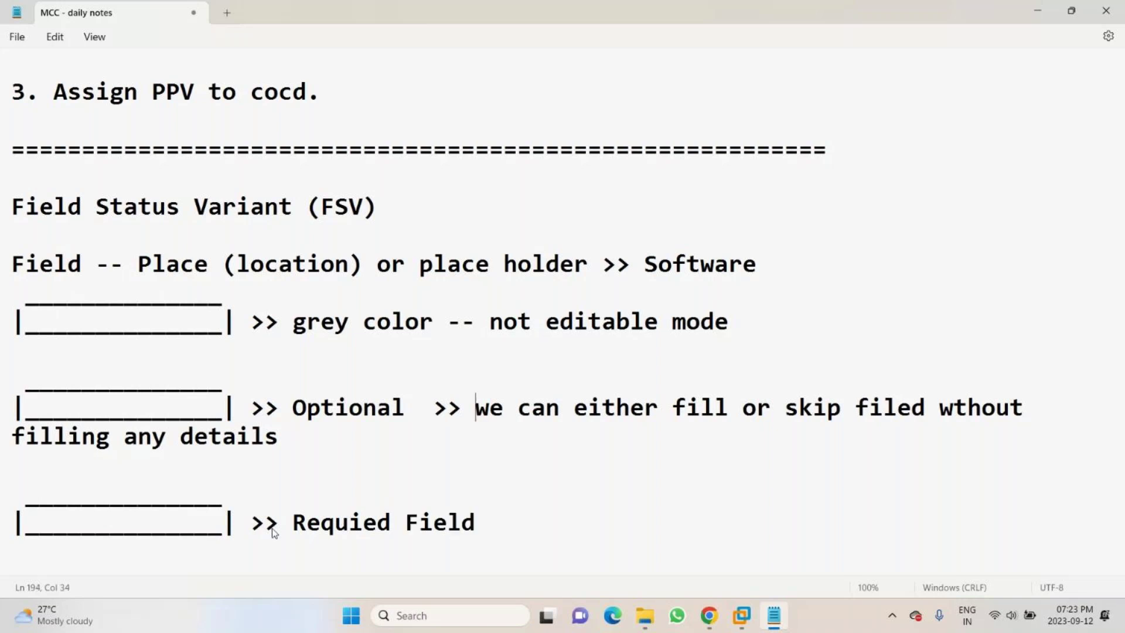
pyautogui.press('Left')
pyautogui.press('Left')
pyautogui.press('Left')
pyautogui.press('BackSpace')
pyautogui.press('BackSpace')
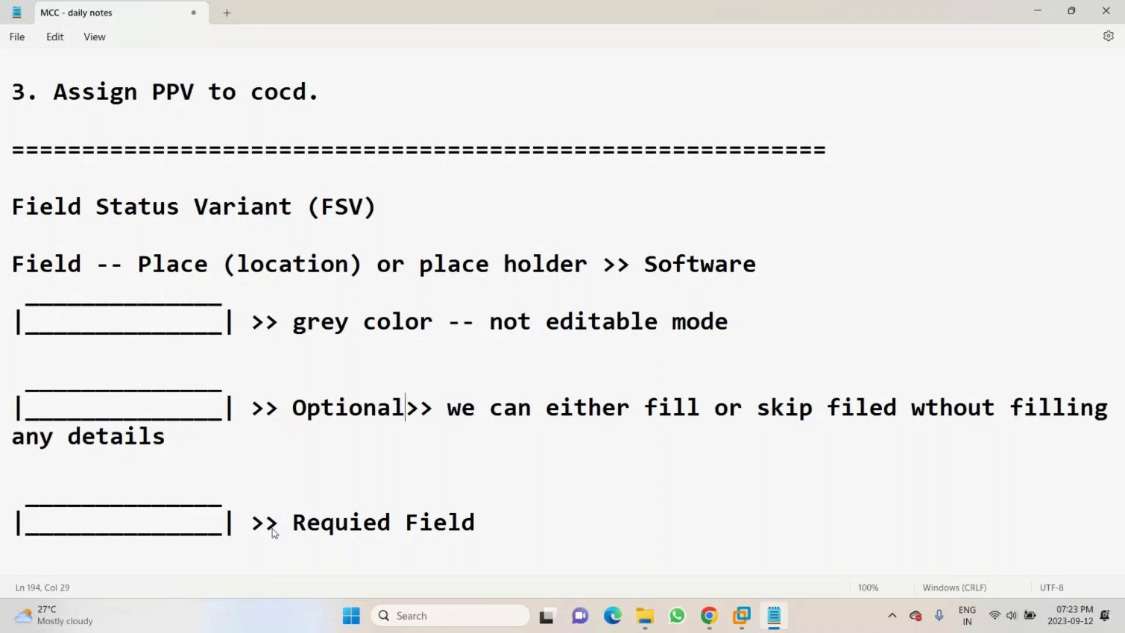
pyautogui.write('requir')
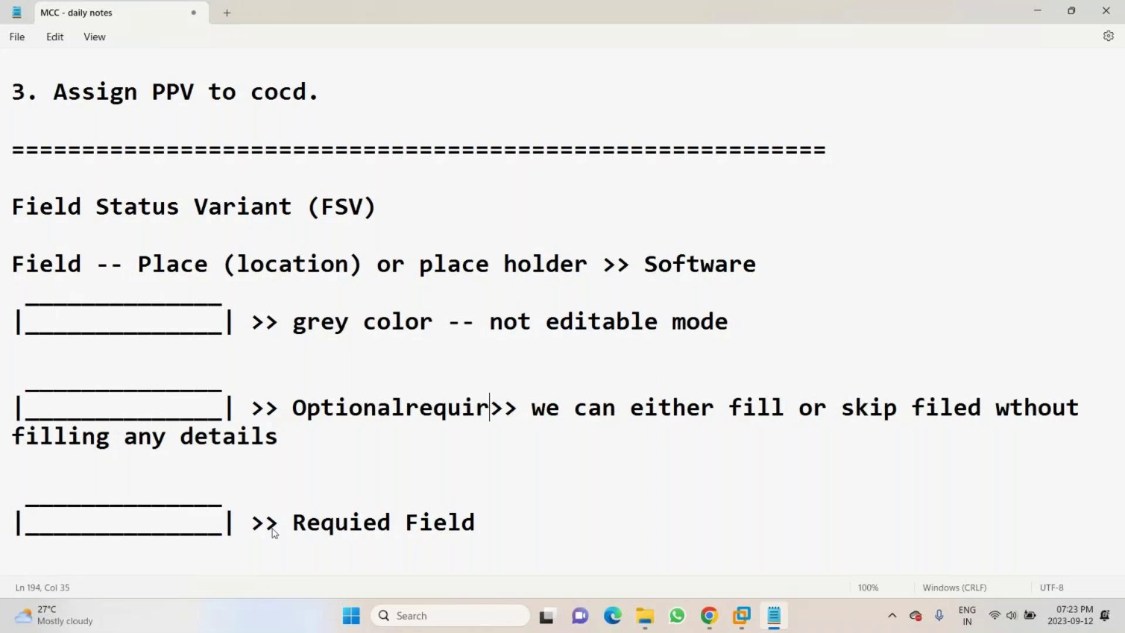
pyautogui.write('ed')
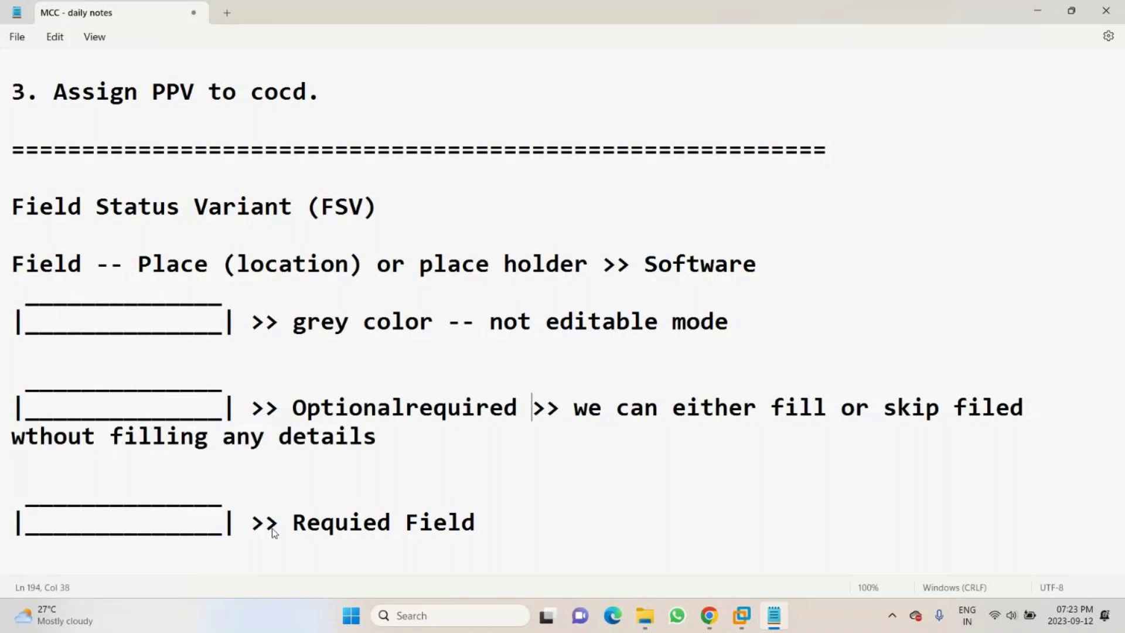
# - Prefix the first box's grey color note with 'Suppres field -'
pyautogui.click(347, 323)
pyautogui.press('Right')
pyautogui.press('Right')
pyautogui.hotkey('ctrl', 'Left')
pyautogui.hotkey('ctrl', 'Left')
pyautogui.write('Suppres')
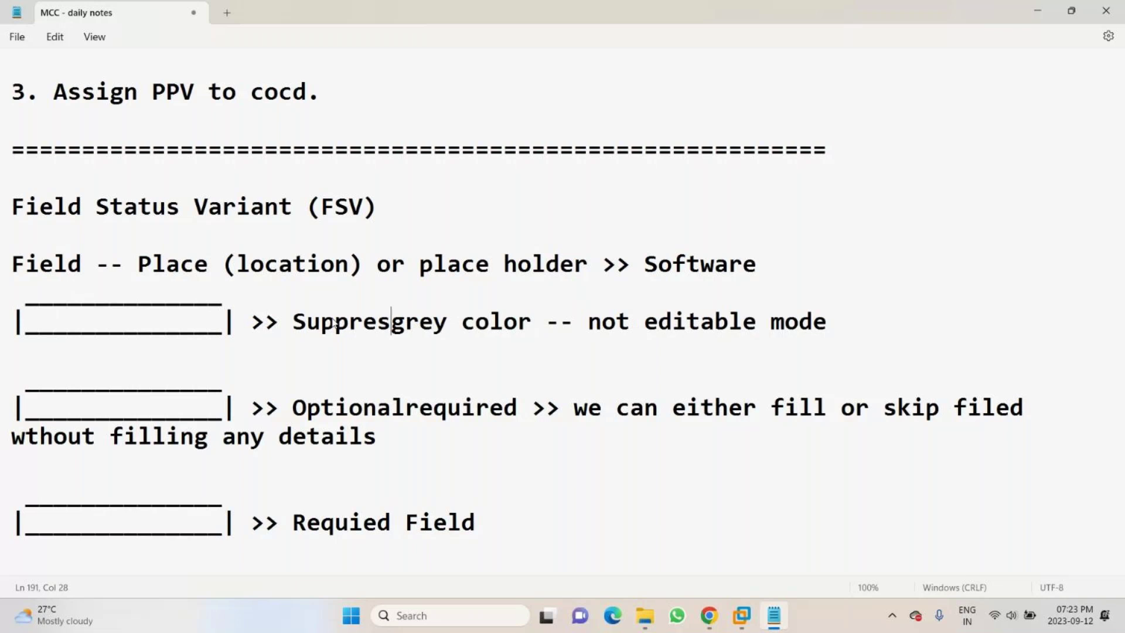
pyautogui.write('s')
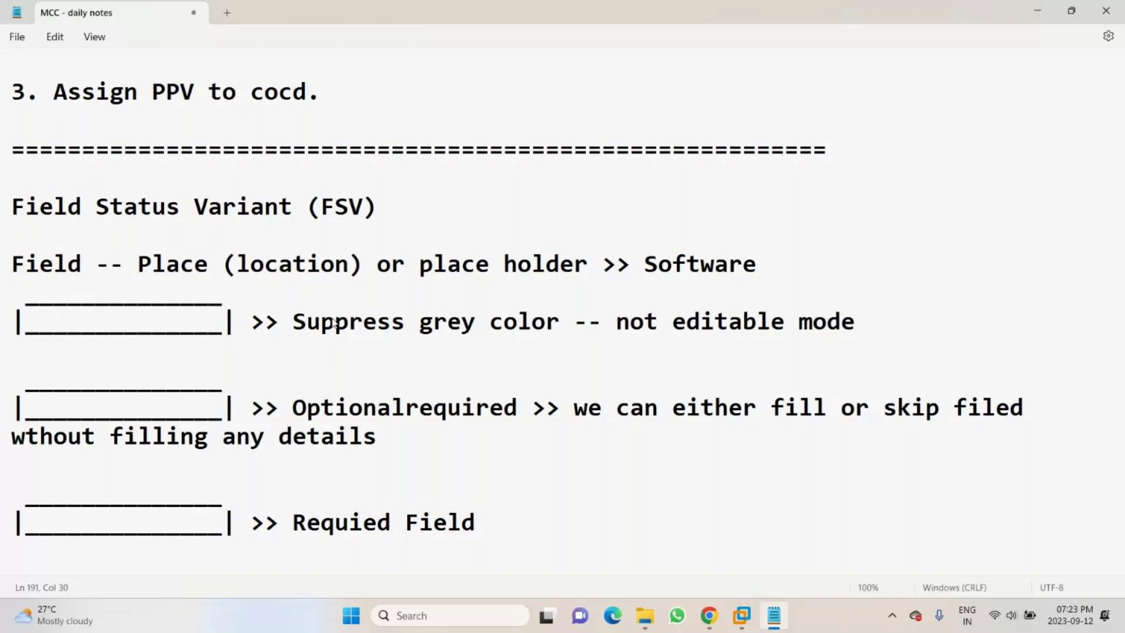
pyautogui.press('BackSpace')
pyautogui.press('BackSpace')
pyautogui.write('fie')
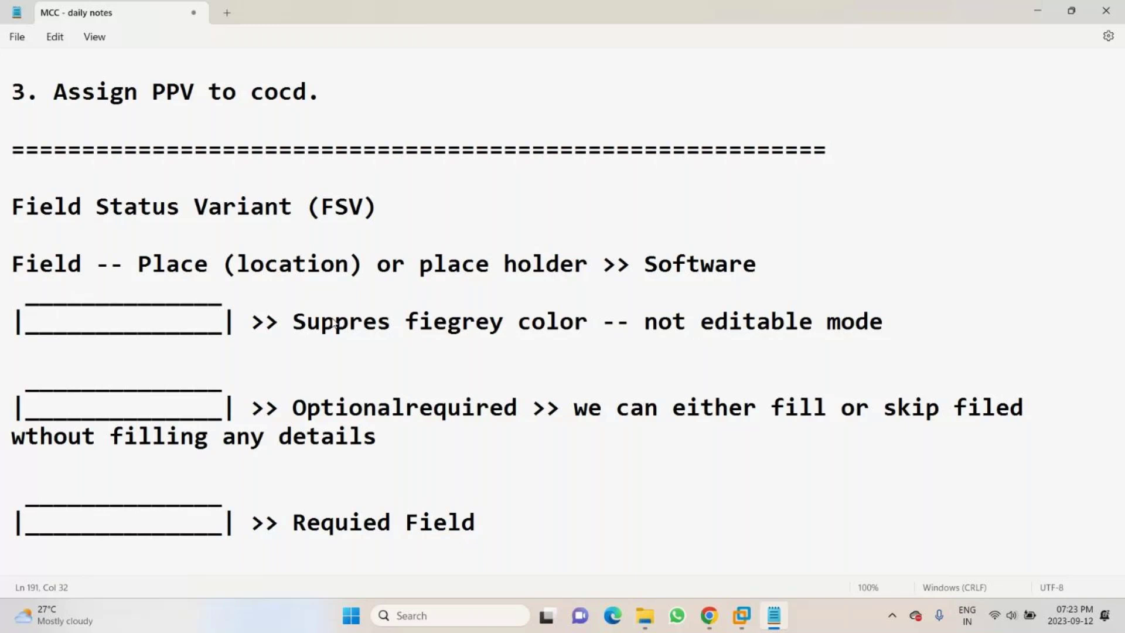
pyautogui.write('ld -')
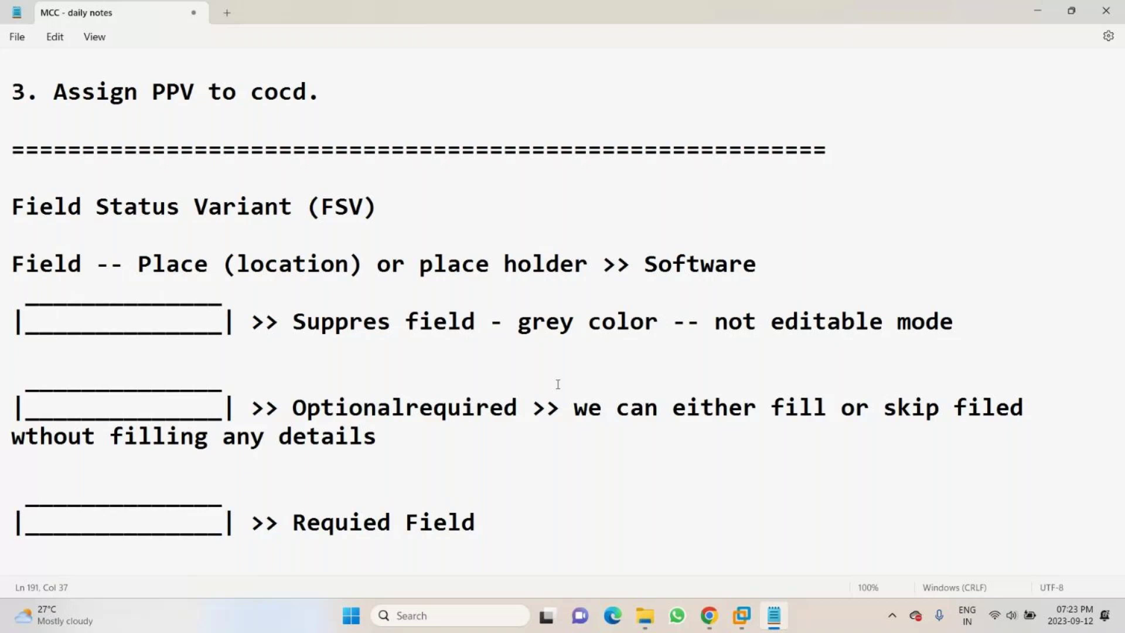
# - Extend the Requied Field note with '>> mandatory/compulsory >> fill the details'
pyautogui.click(534, 523)
pyautogui.write('>> man')
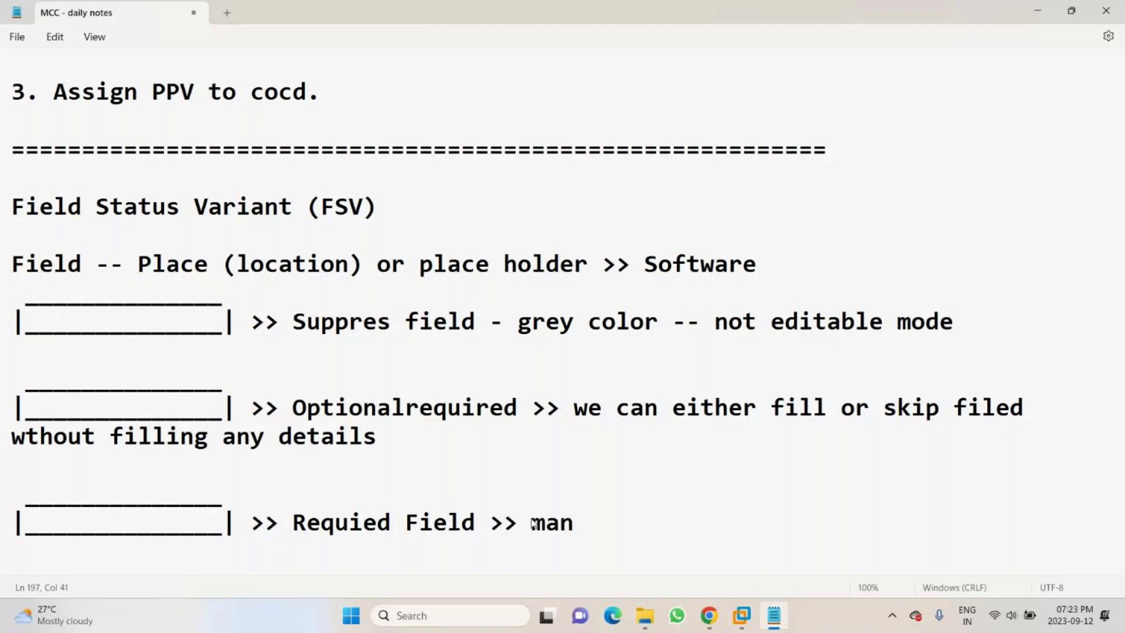
pyautogui.write('datory/complus')
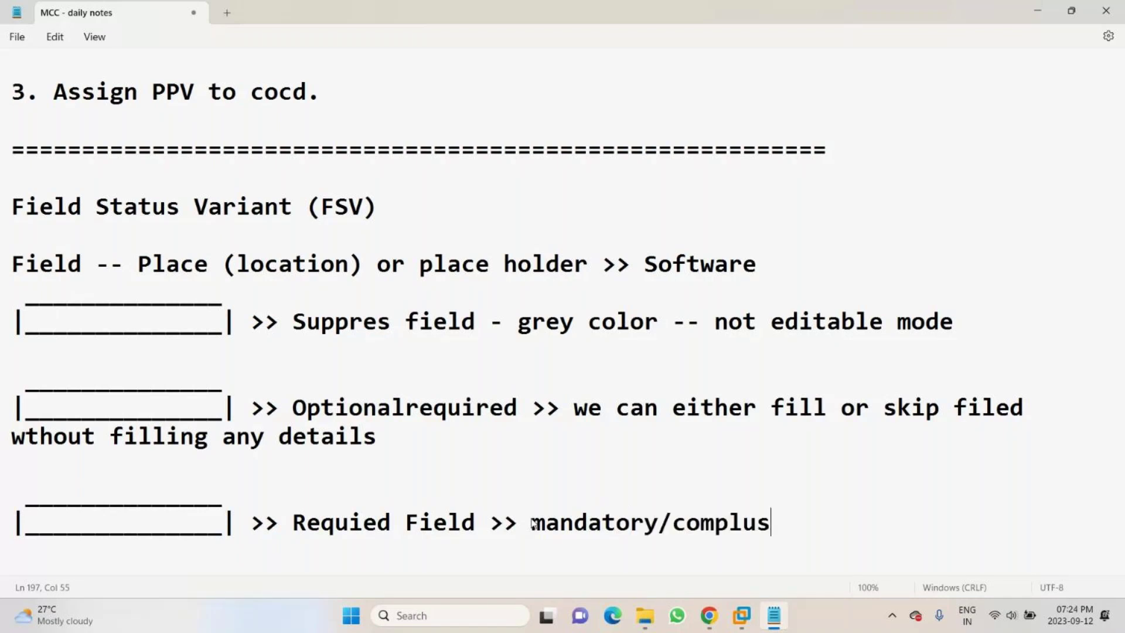
pyautogui.press('BackSpace')
pyautogui.press('BackSpace')
pyautogui.press('BackSpace')
pyautogui.write('ulsory >> fi')
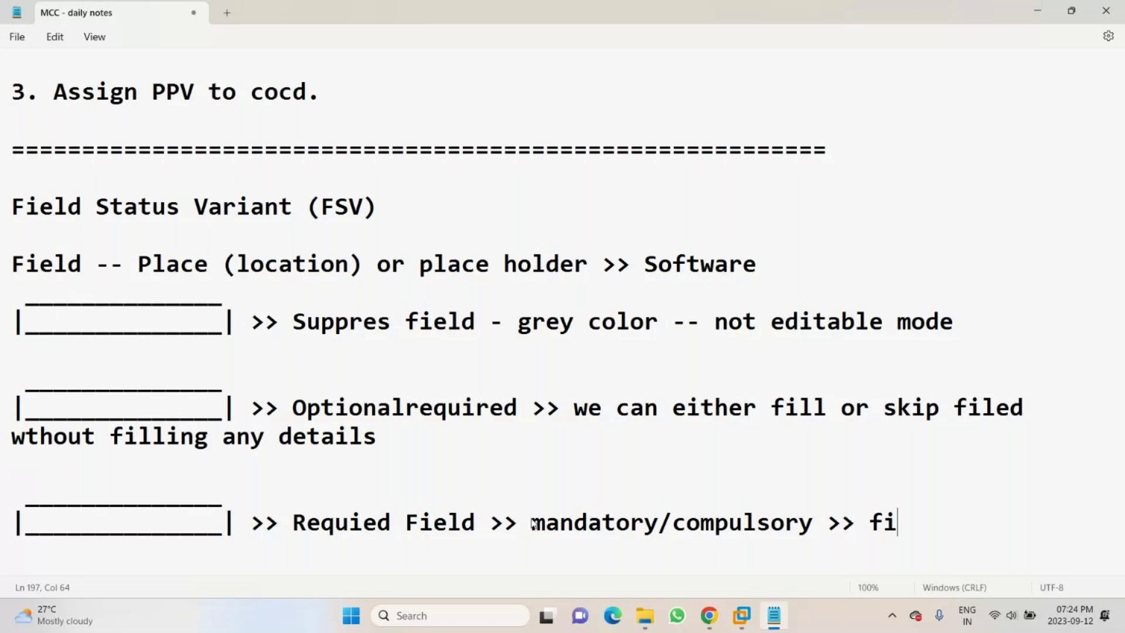
pyautogui.write('ll the details')
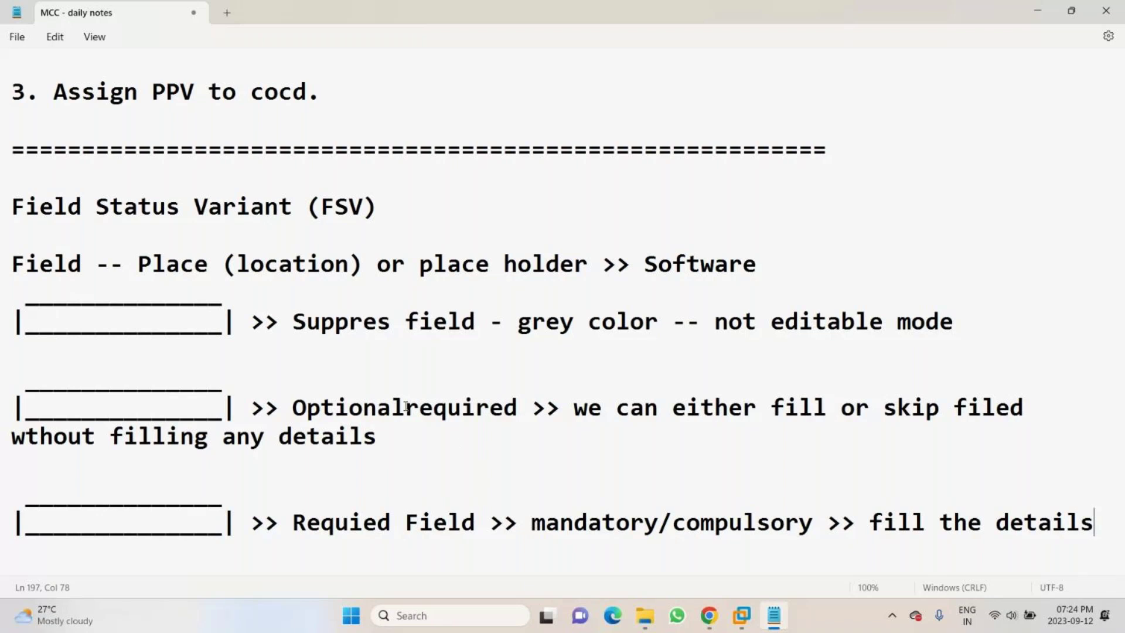
# - Put a space between Optional and required, select the suppressed box line, and minimize Notepad
pyautogui.click(405, 406)
pyautogui.moveTo(245, 321); pyautogui.dragTo(38, 308)
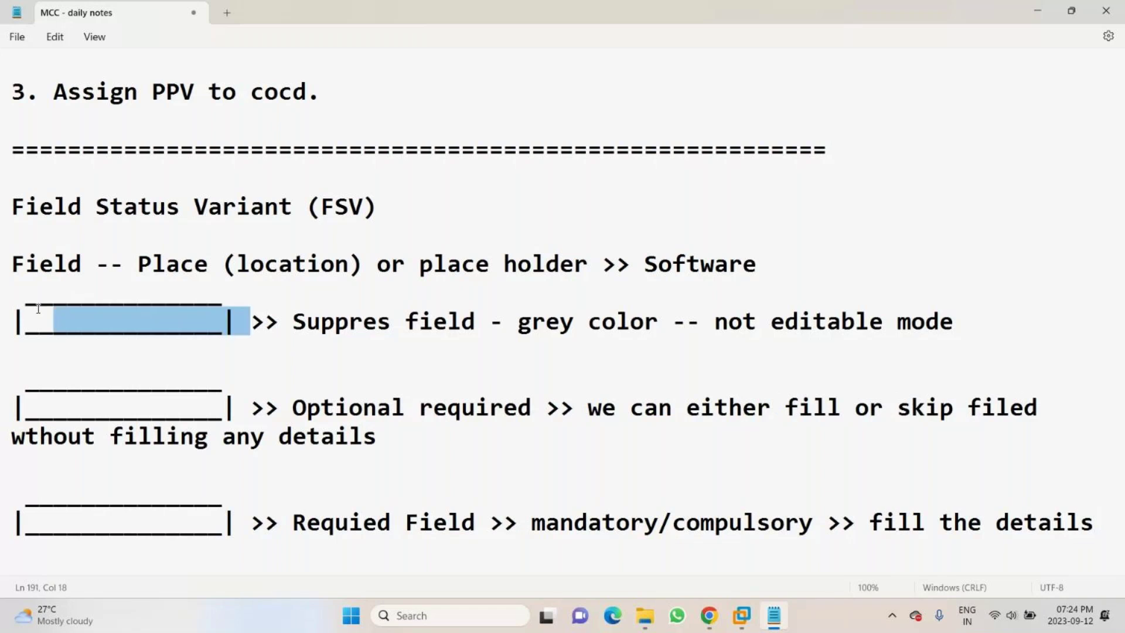
pyautogui.moveTo(38, 308); pyautogui.dragTo(12, 319)
pyautogui.click(1032, 10)
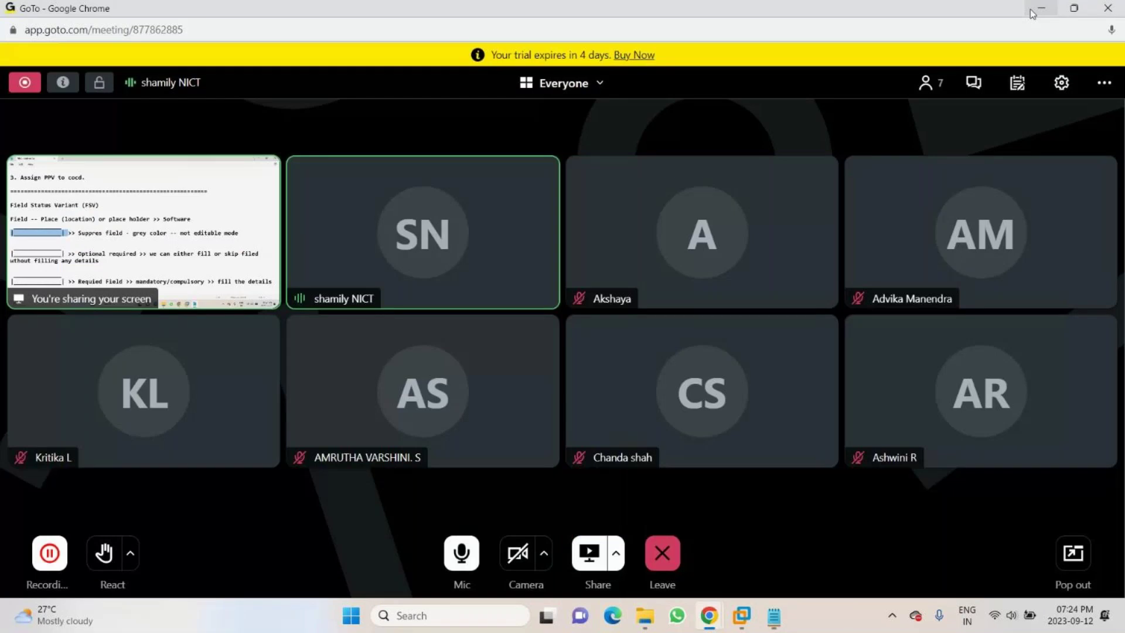
# - Minimize the Chrome GoTo Meeting window to reveal SAP in VMware
pyautogui.click(1030, 8)
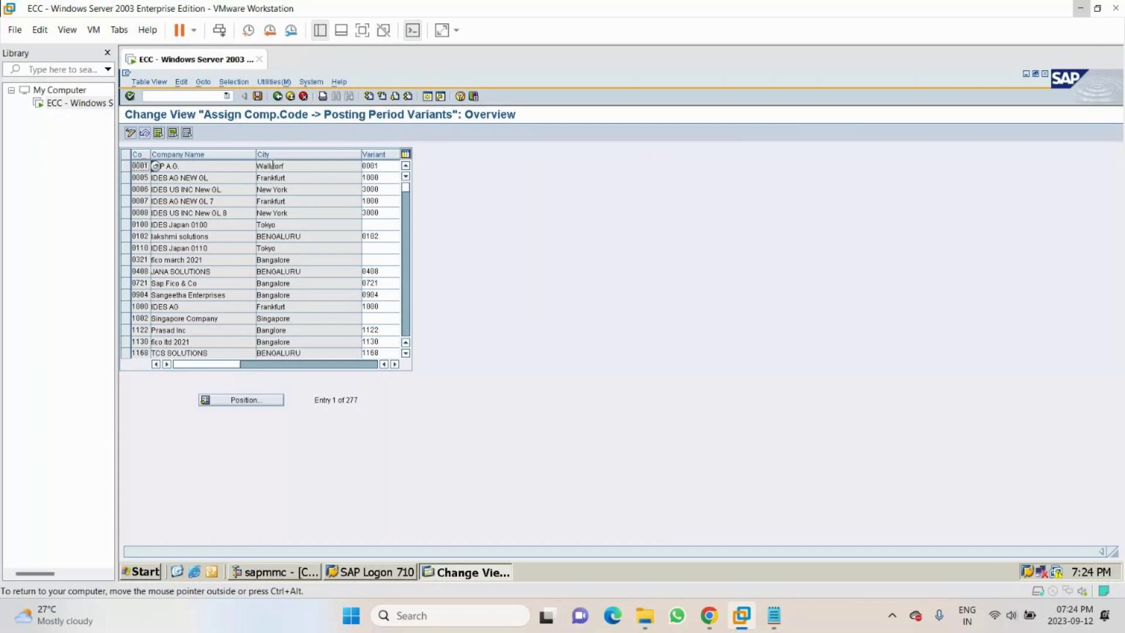
# - Revisit OBBO and OBBP from transaction history, then run OB53 to get the chart of accounts prompt
pyautogui.doubleClick(273, 166)
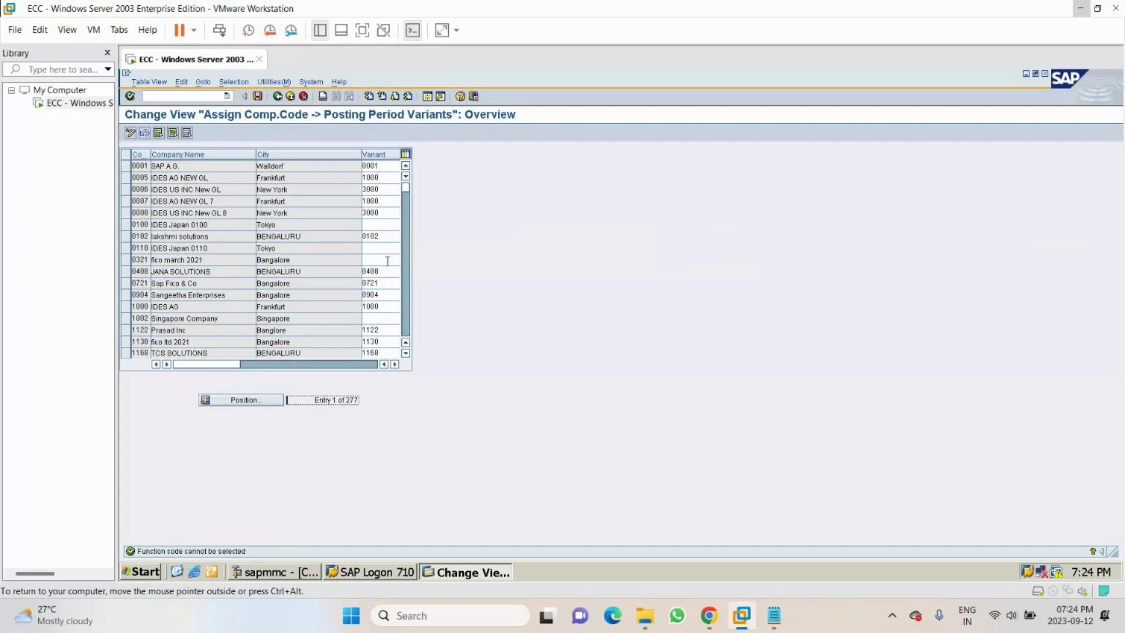
pyautogui.click(227, 94)
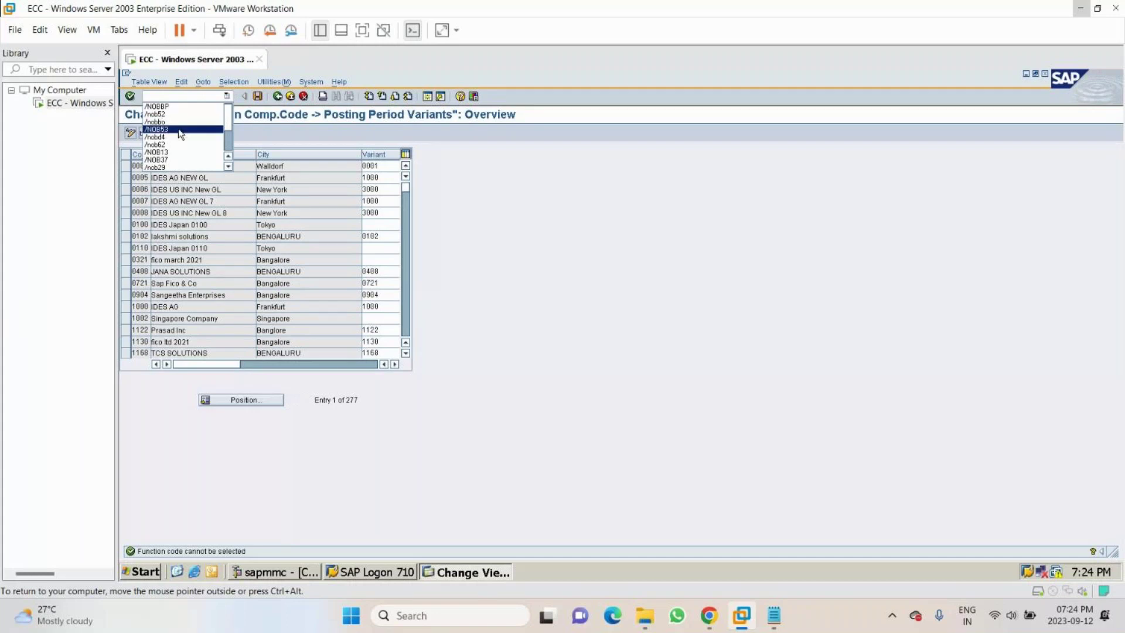
pyautogui.click(182, 121)
pyautogui.click(228, 96)
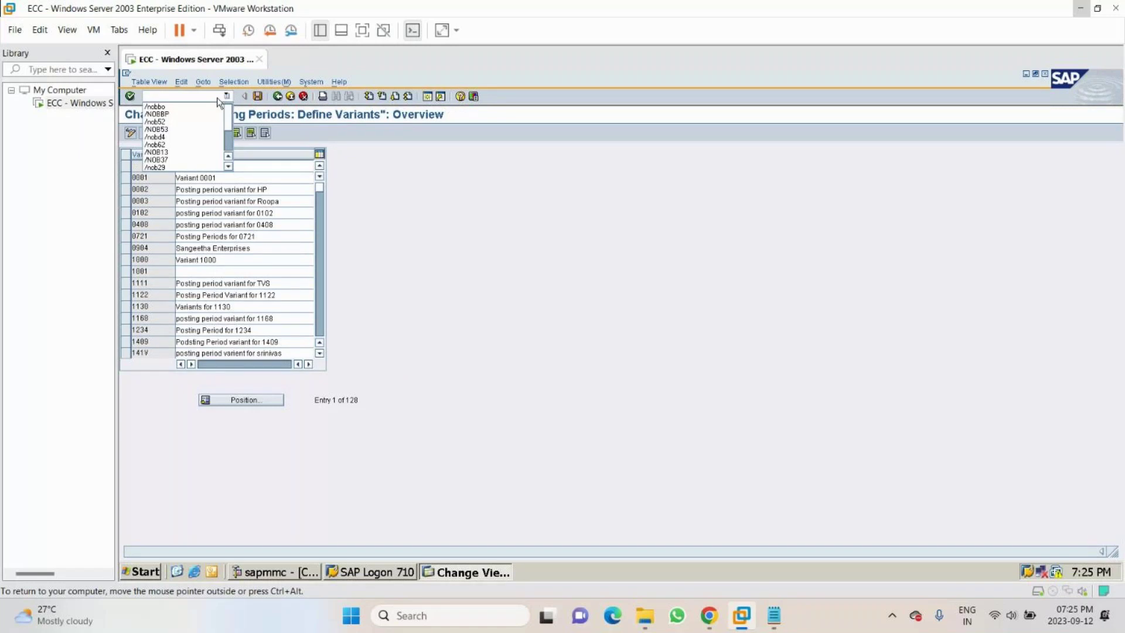
pyautogui.click(196, 115)
pyautogui.click(228, 95)
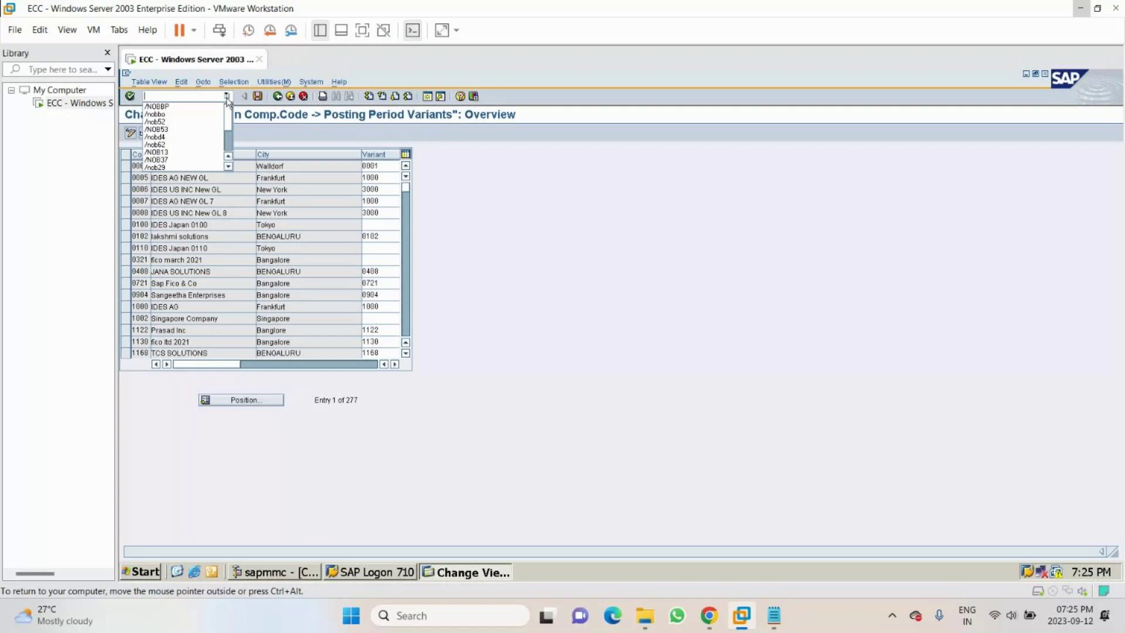
pyautogui.click(201, 126)
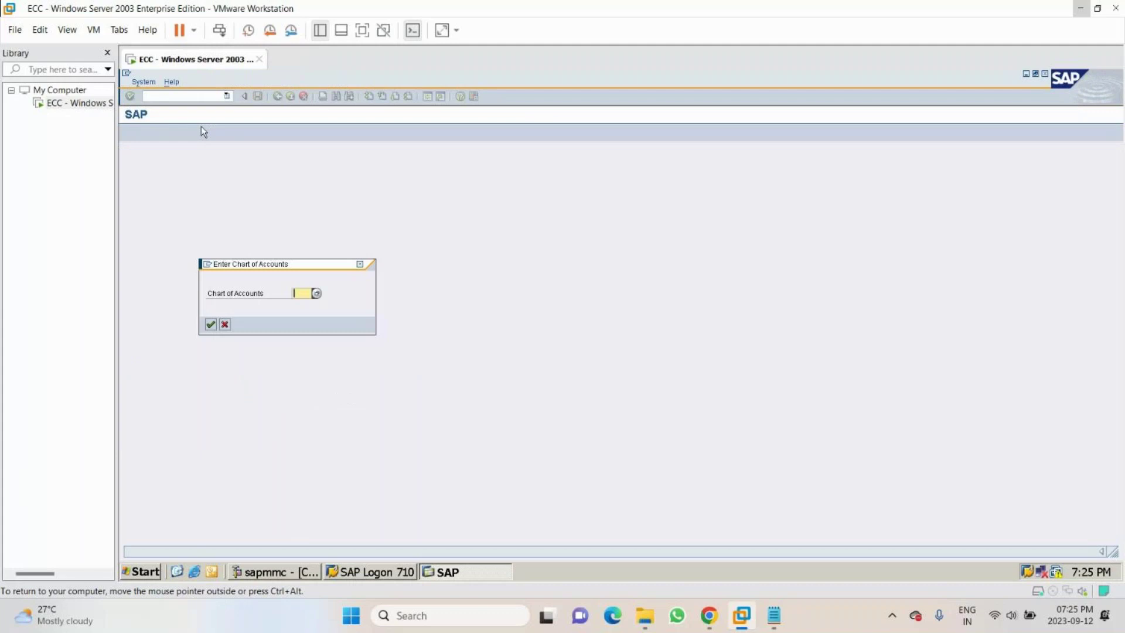
# - Display the OB53 balance carried forward assignment for chart MCC1, with RE mapped to account 49001
pyautogui.write('MCC1')
pyautogui.press('Return')
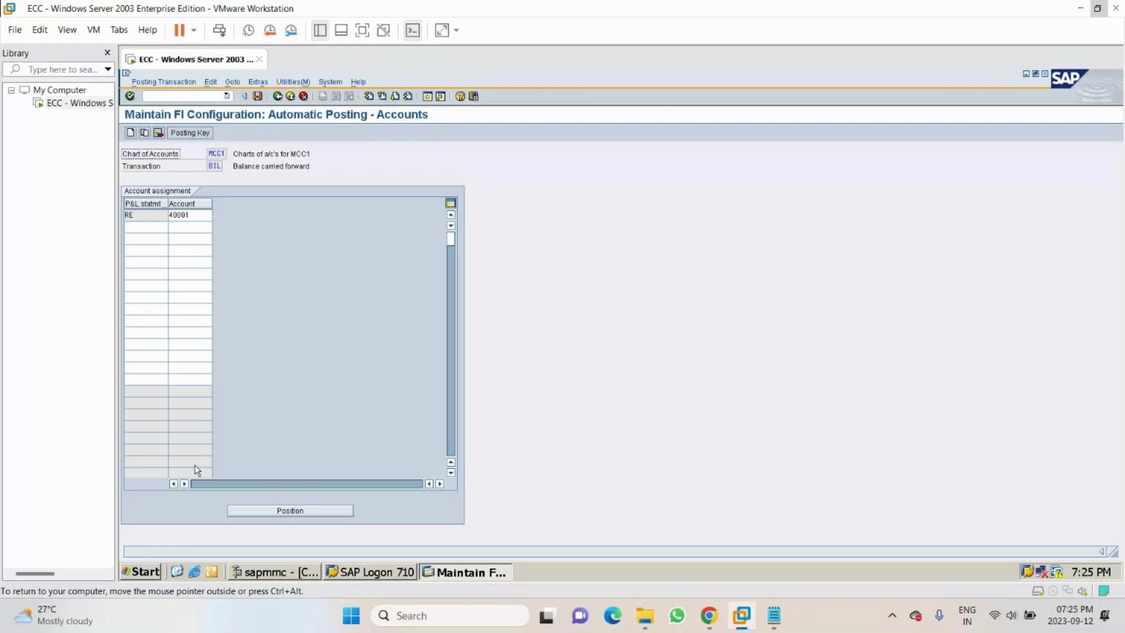
pyautogui.click(226, 96)
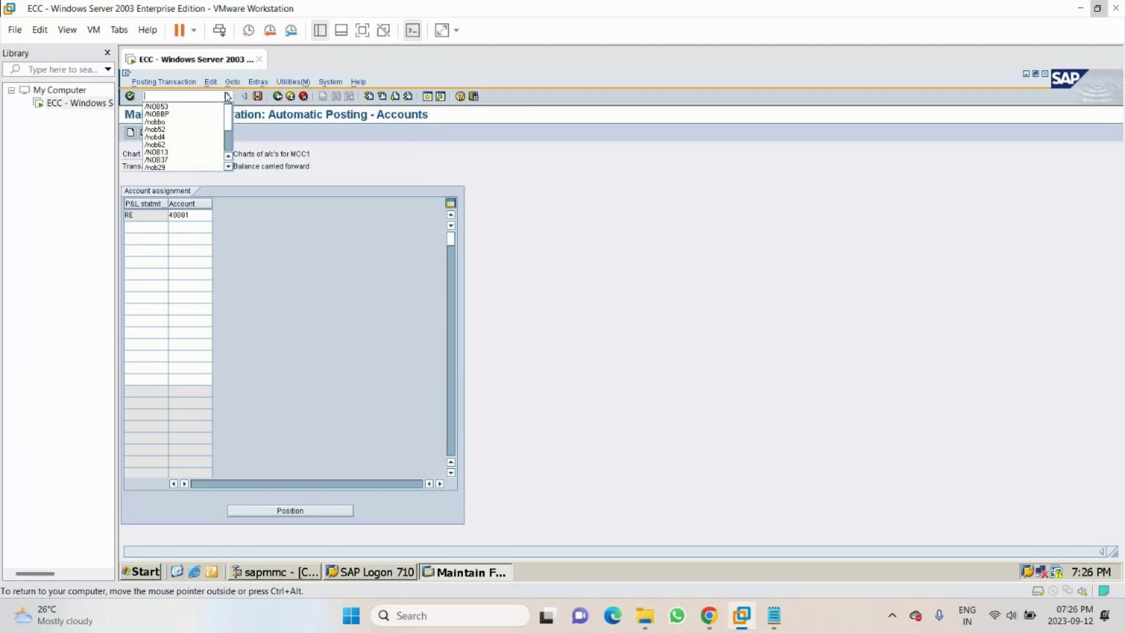
pyautogui.write('/')
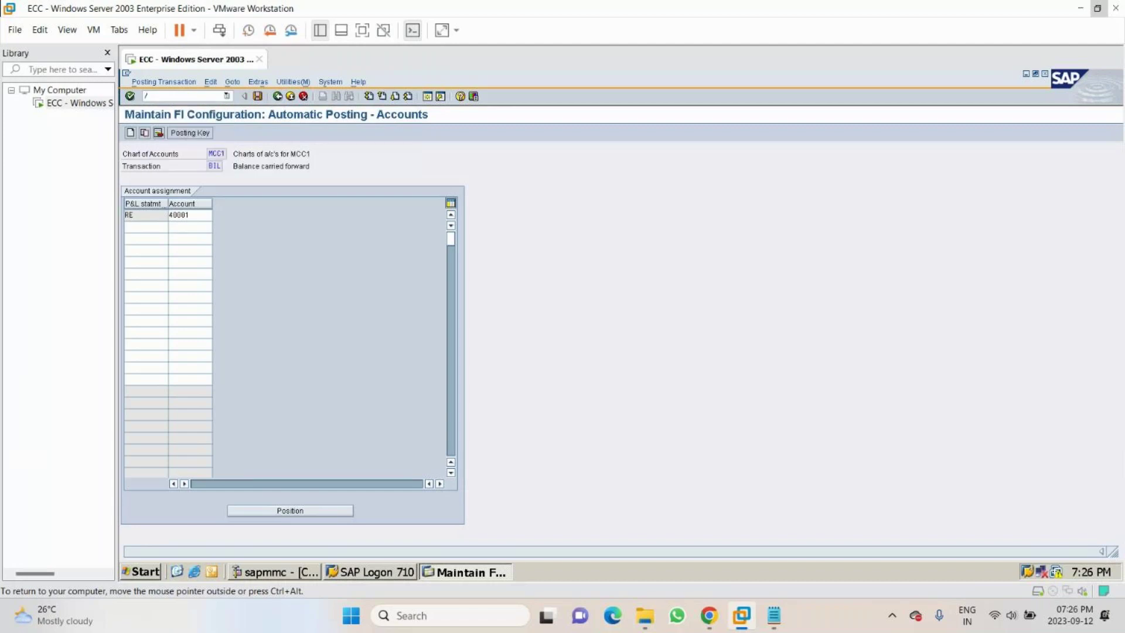
pyautogui.write('N0')
pyautogui.write('8')
pyautogui.write('02')
# - Run OX02, position the company code list on MCC1 and open its details
pyautogui.press('Return')
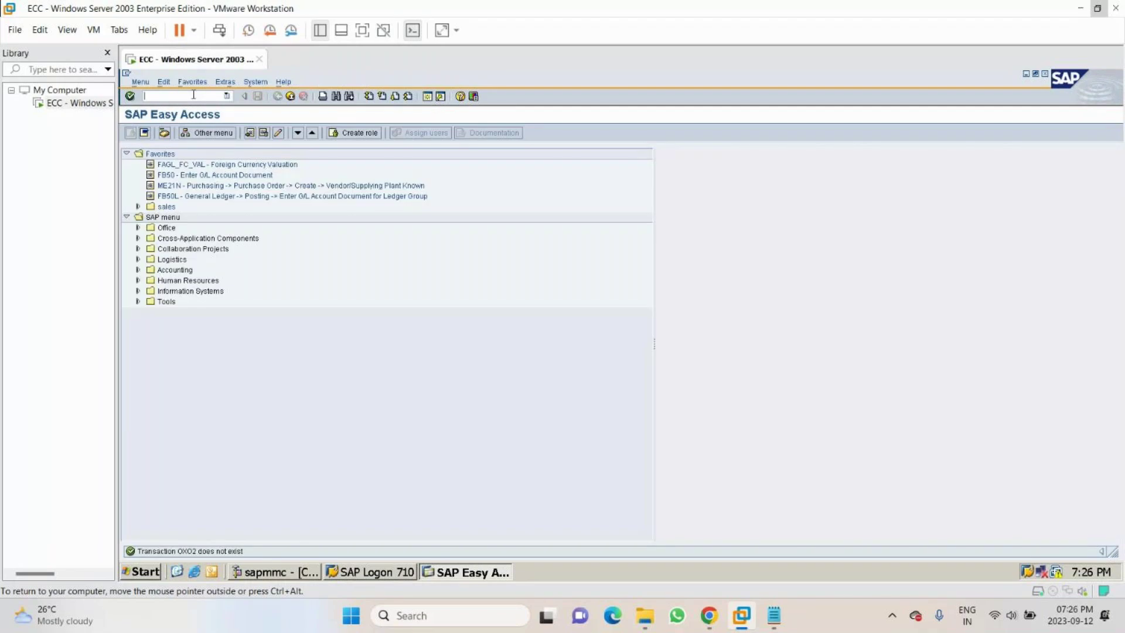
pyautogui.write('/NOX02')
pyautogui.press('Return')
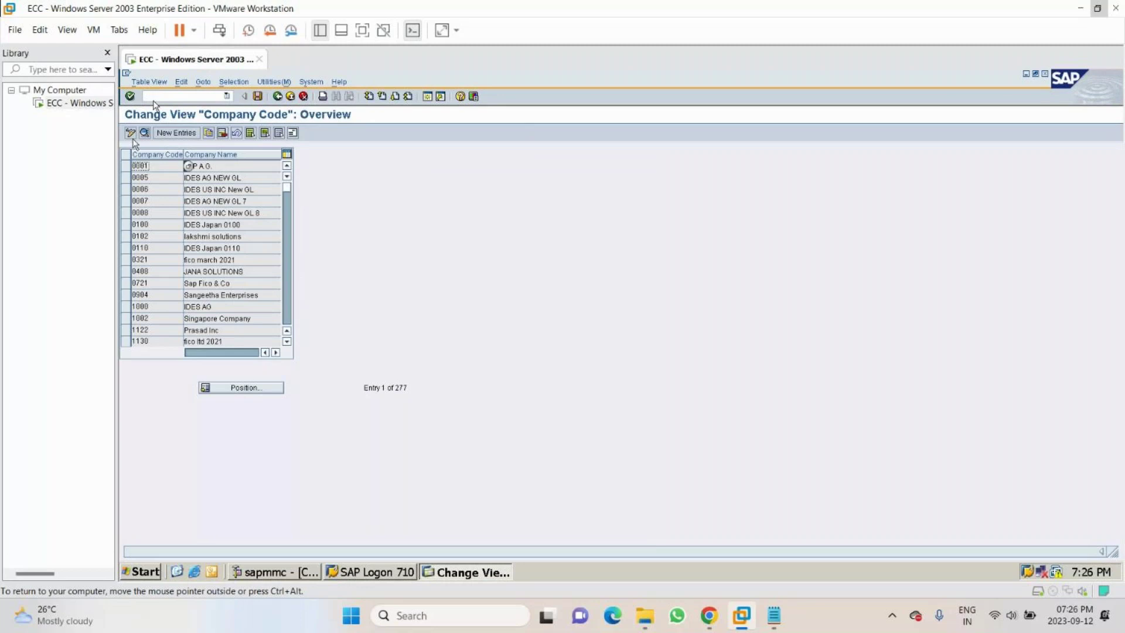
pyautogui.click(242, 388)
pyautogui.write('MCC1')
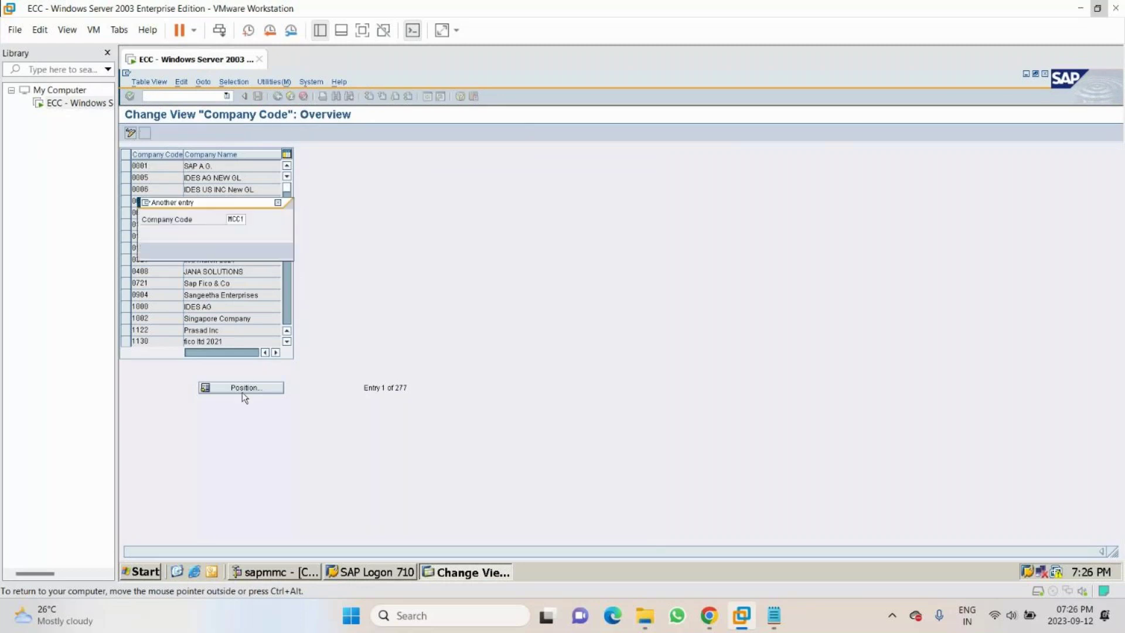
pyautogui.press('Return')
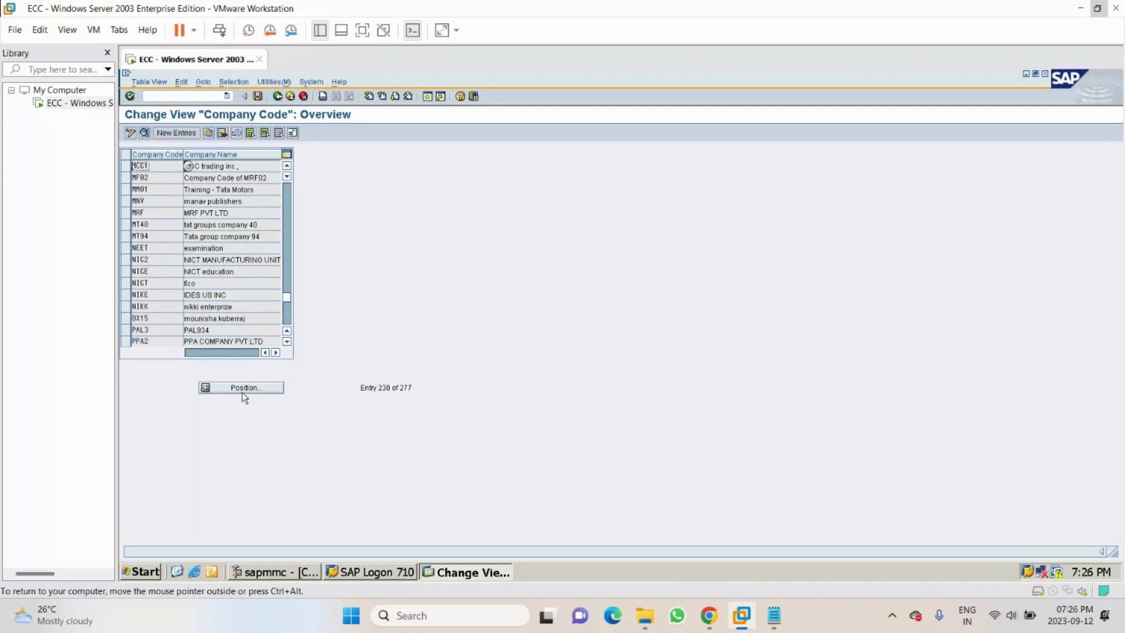
pyautogui.press('F2')
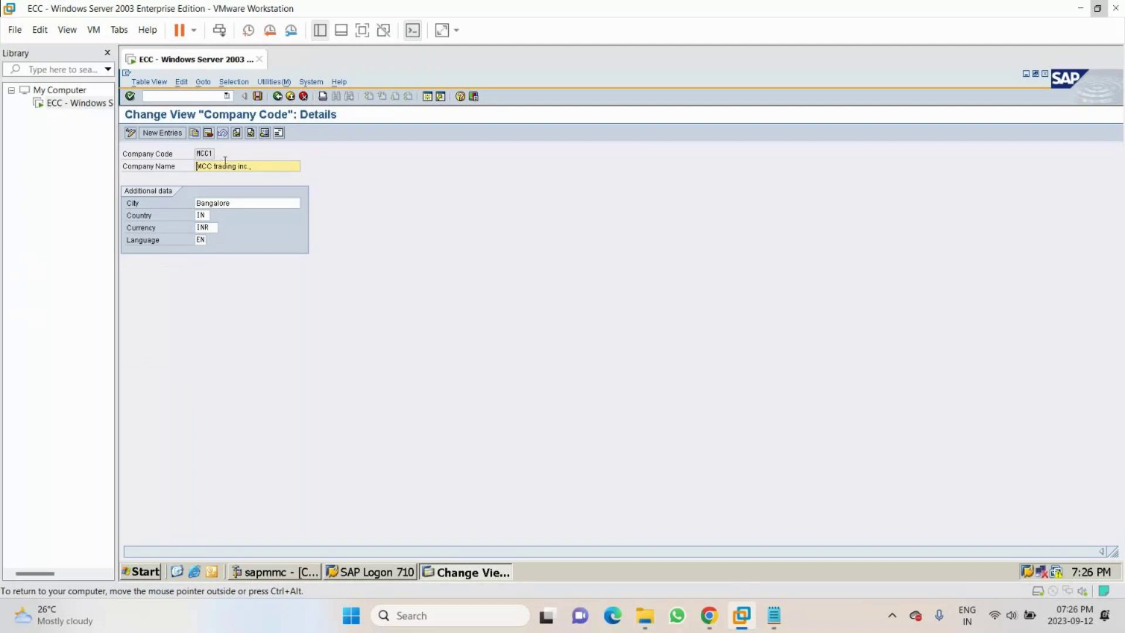
# - Review MCC1's details (MCC trading inc., Bangalore, INR, EN) and go back to Easy Access
pyautogui.click(206, 154)
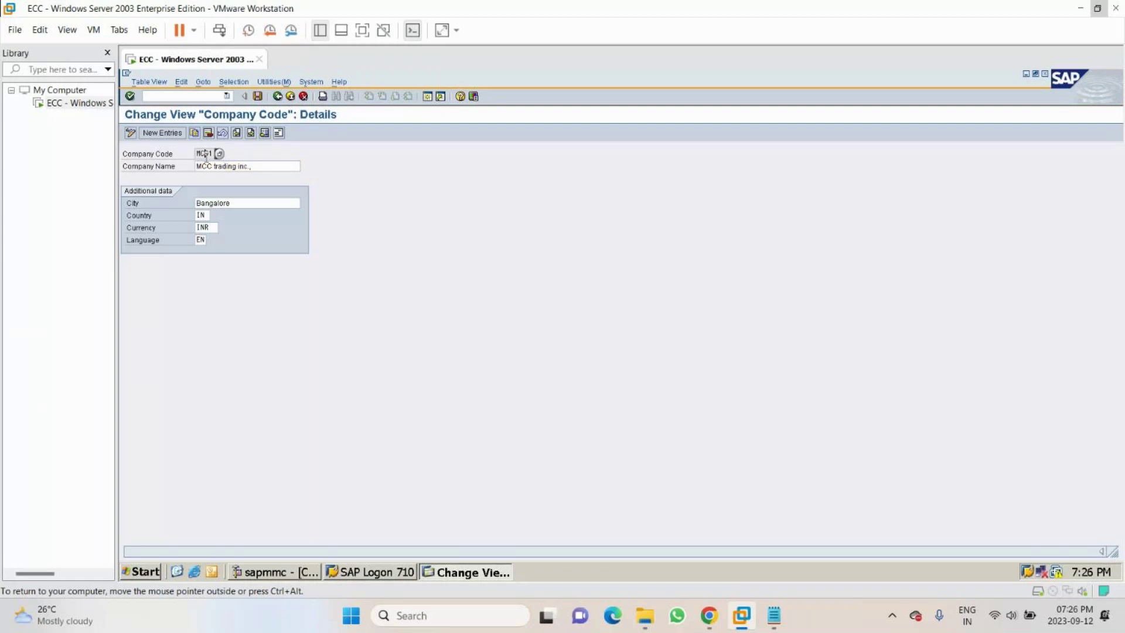
pyautogui.doubleClick(206, 154)
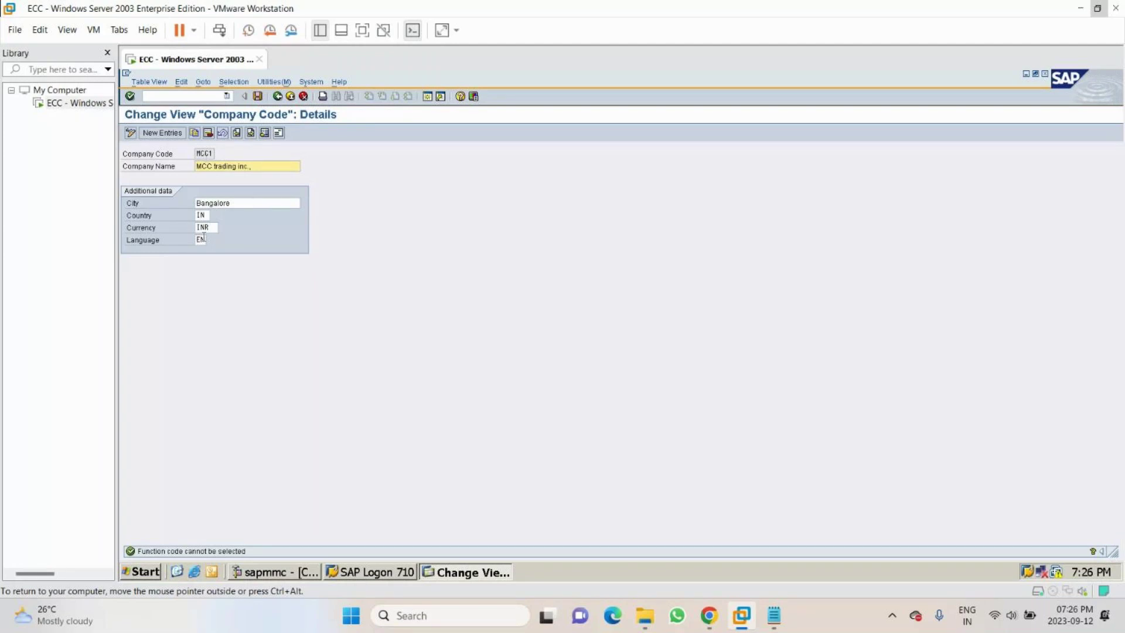
pyautogui.click(203, 238)
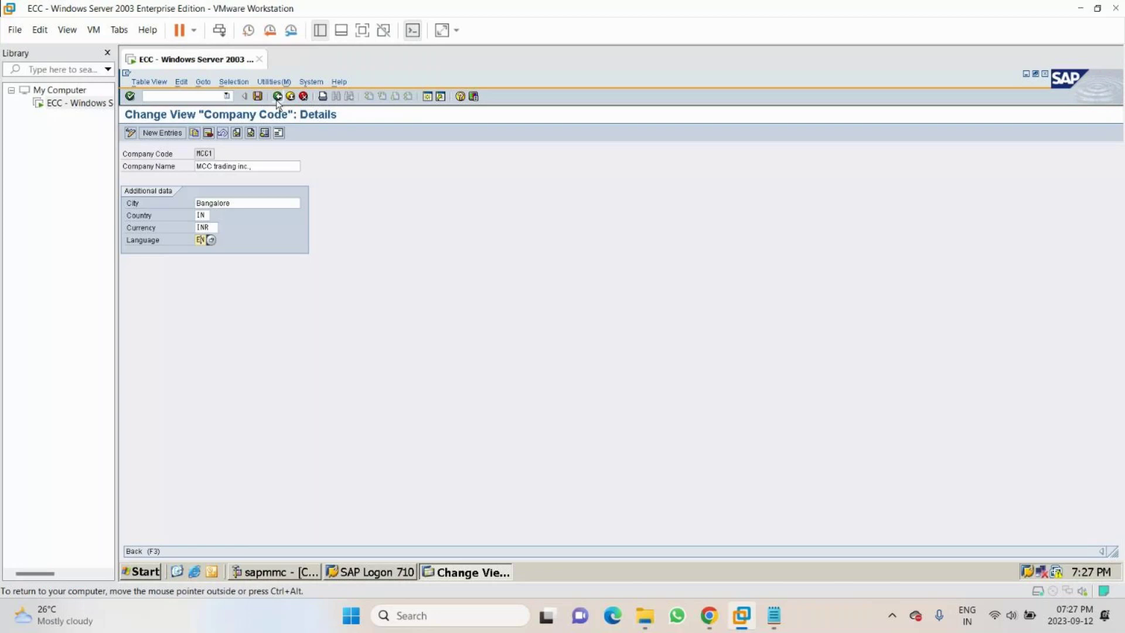
pyautogui.click(277, 99)
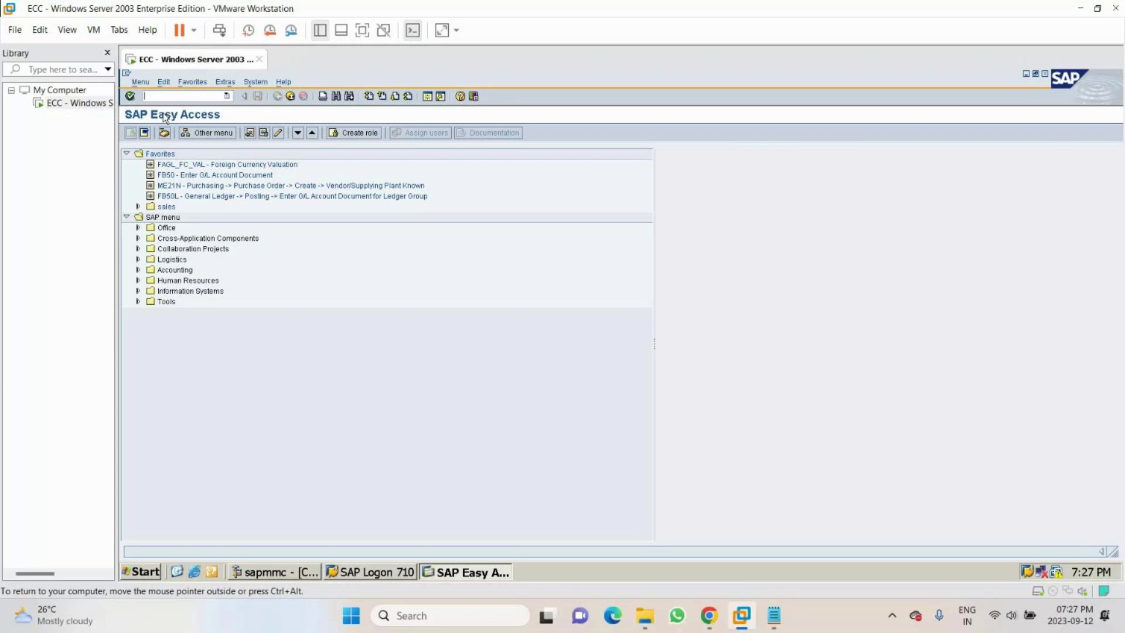
# - Start transaction OBC4 to list the field status variants
pyautogui.write('/NOBC4')
pyautogui.press('Return')
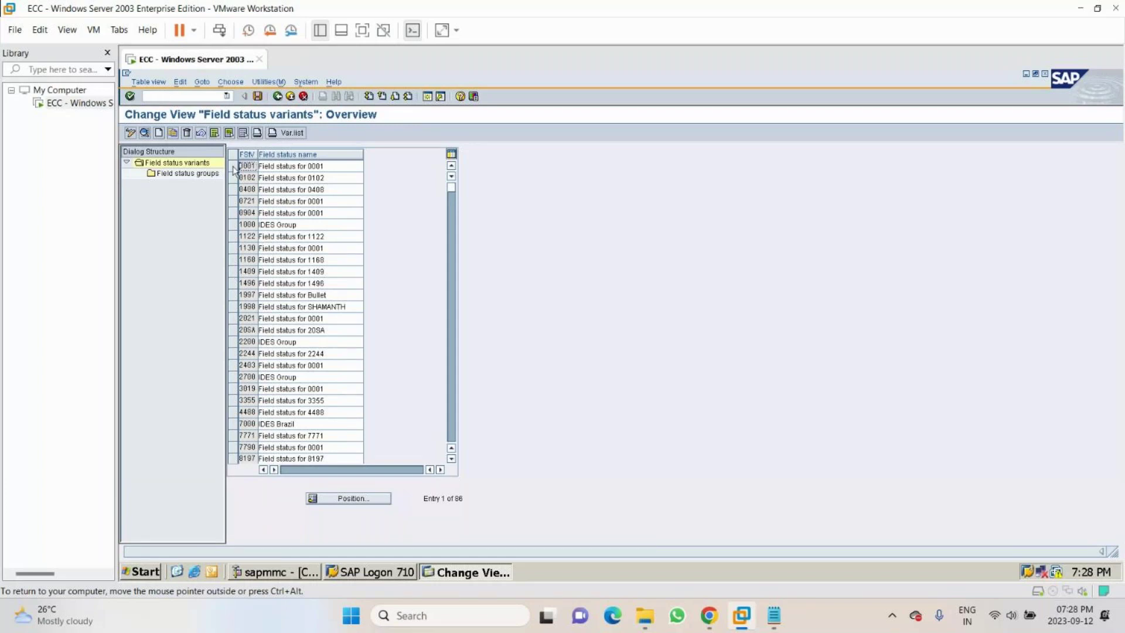
# - Copy variant 0001 as MCC1 'Field status for MCC1' with its 41 dependent entries
pyautogui.click(234, 167)
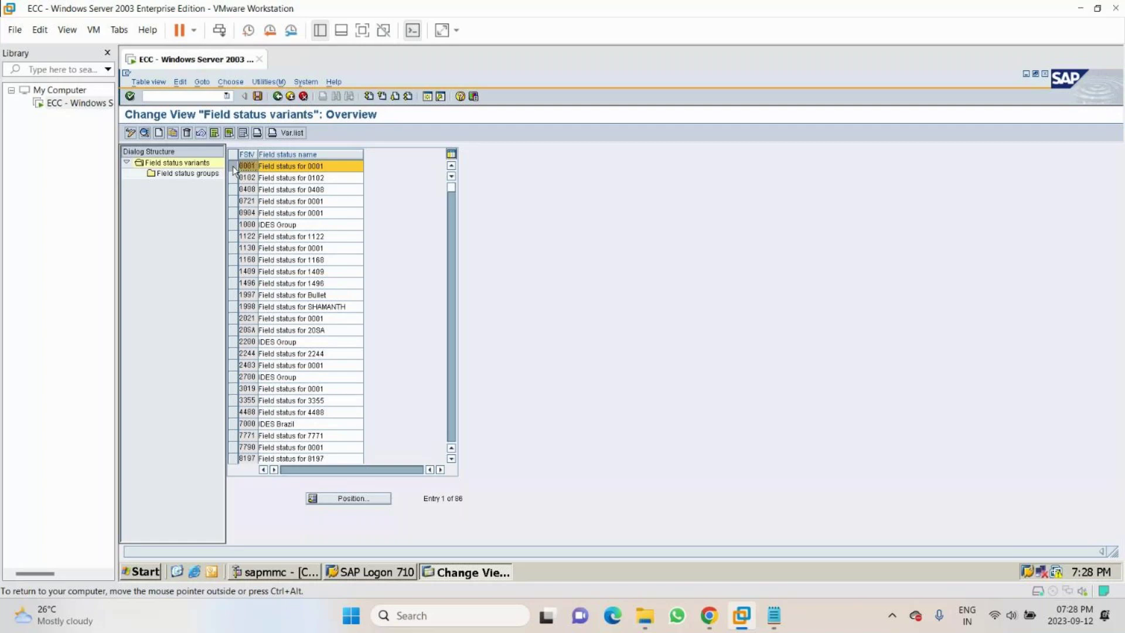
pyautogui.press('F6')
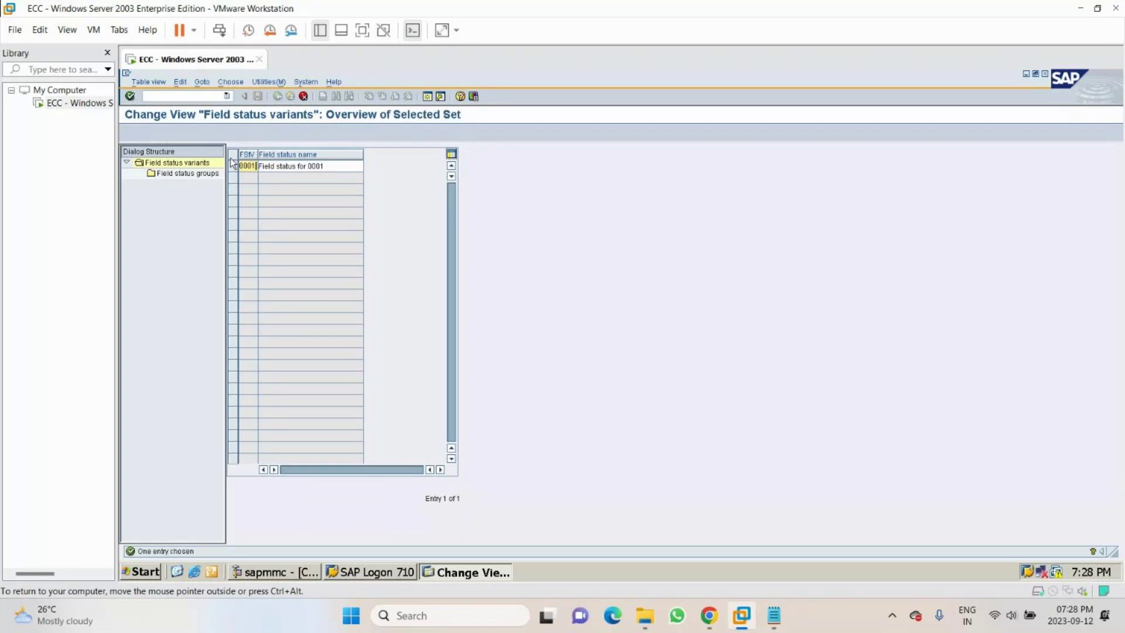
pyautogui.write('n')
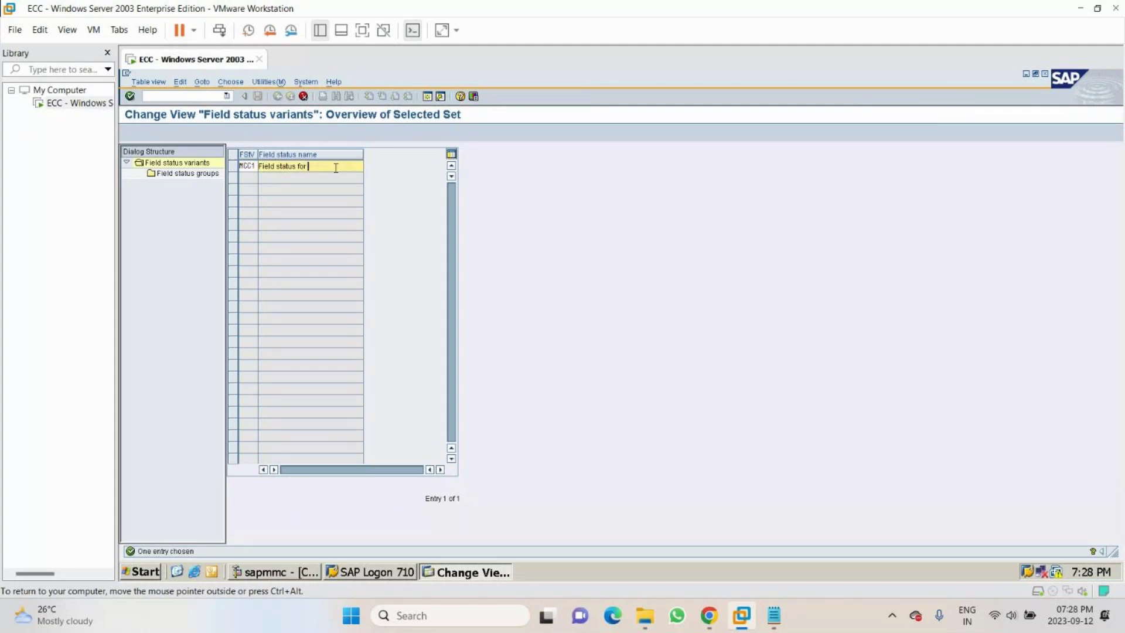
pyautogui.write('MCC1')
pyautogui.press('Return')
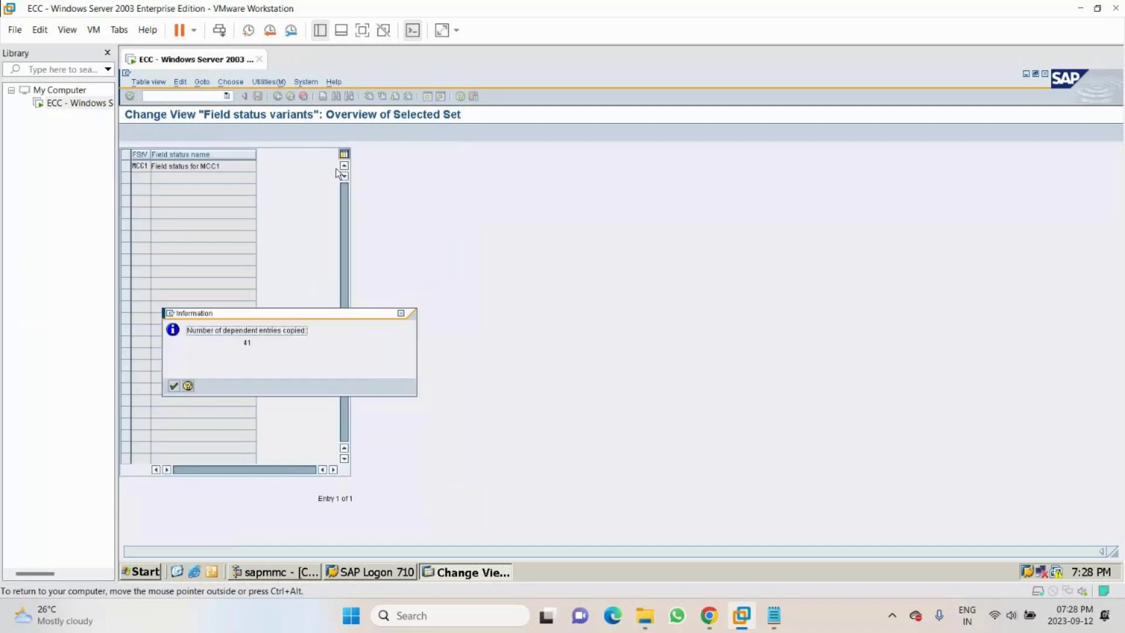
pyautogui.press('Return')
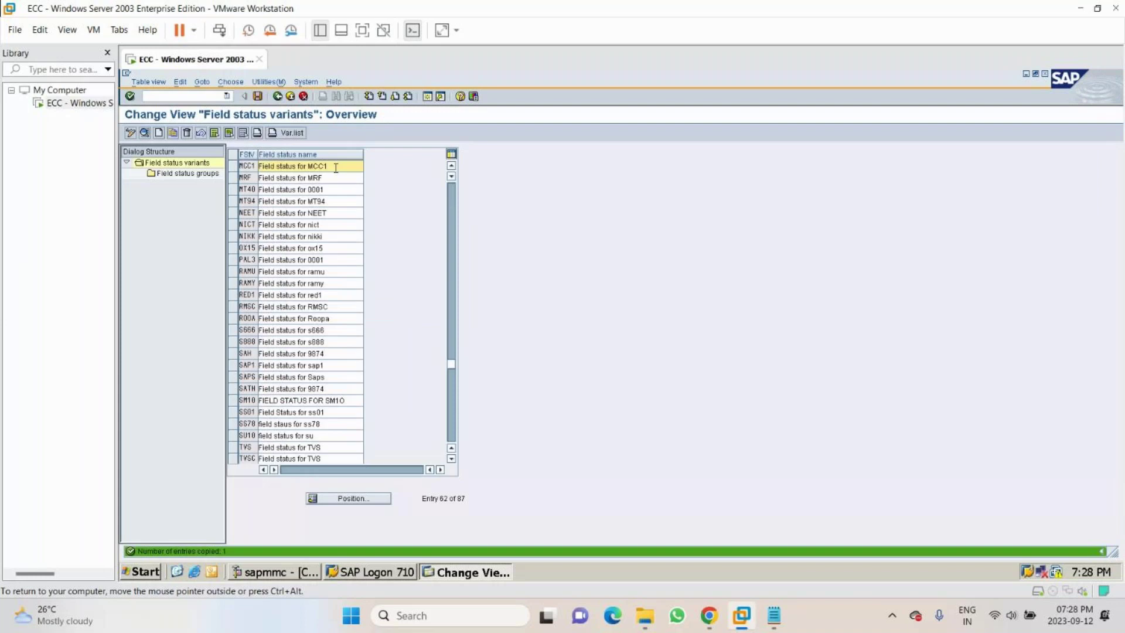
# - Save the new MCC1 variant under the customizing request
pyautogui.hotkey('ctrl', 's')
pyautogui.press('Return')
pyautogui.click(234, 166)
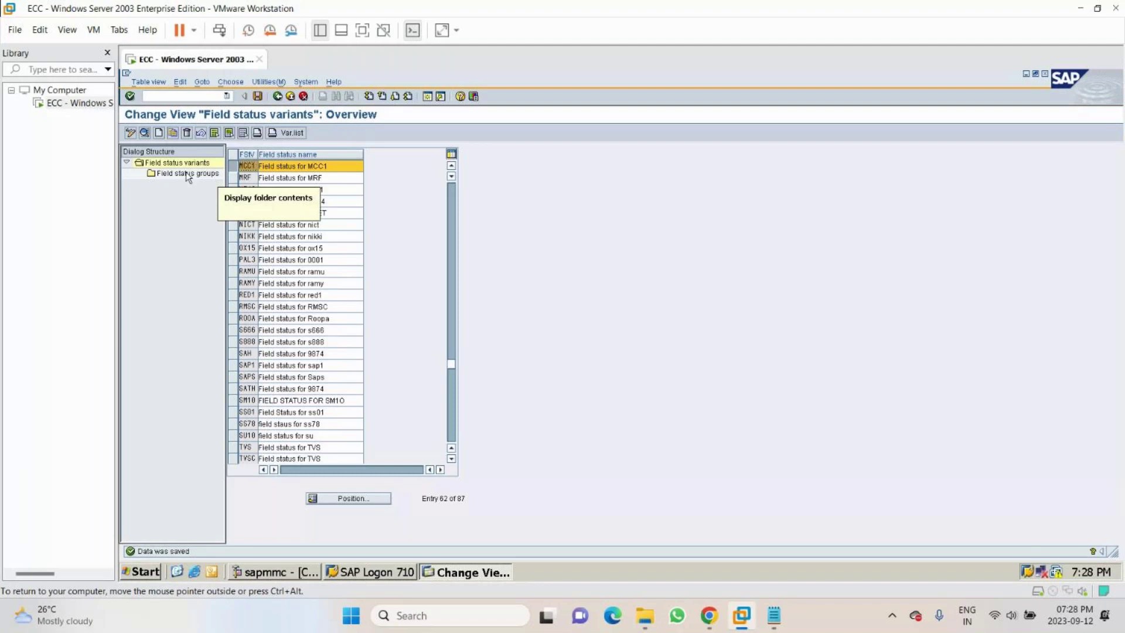
# - Review group G001's General data field settings in variant MCC1, then return to the groups list
pyautogui.doubleClick(167, 175)
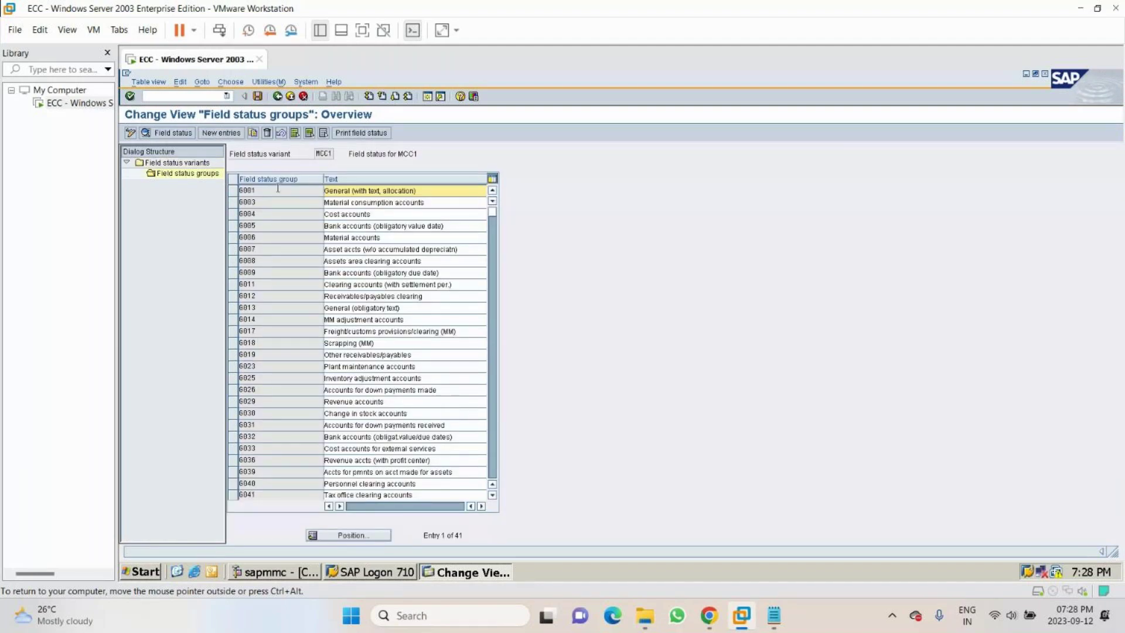
pyautogui.click(245, 190)
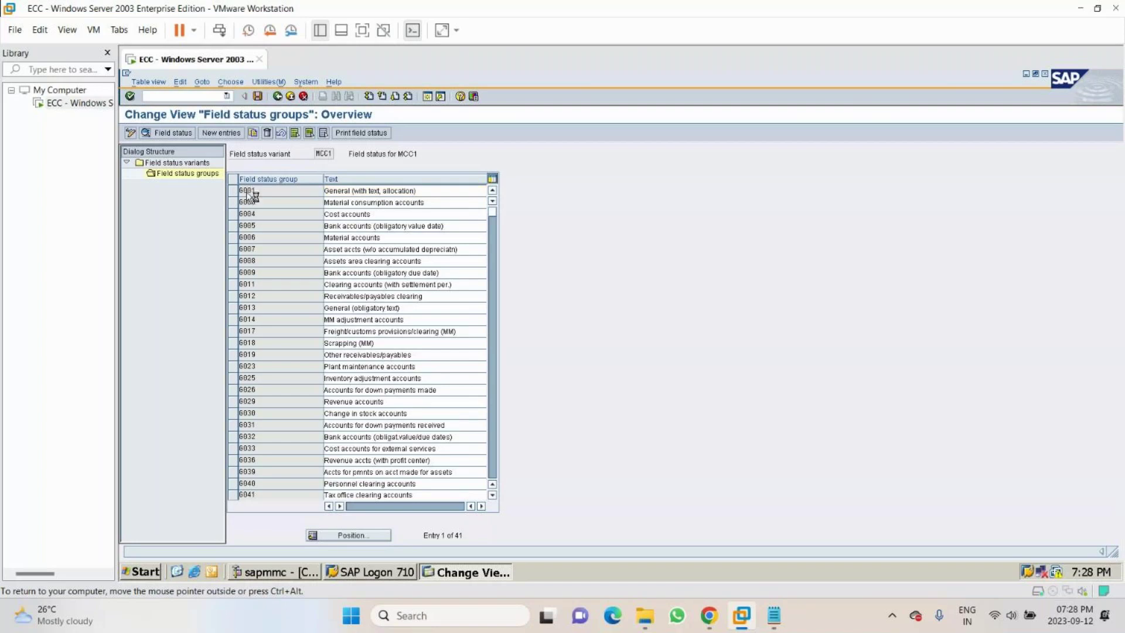
pyautogui.doubleClick(252, 195)
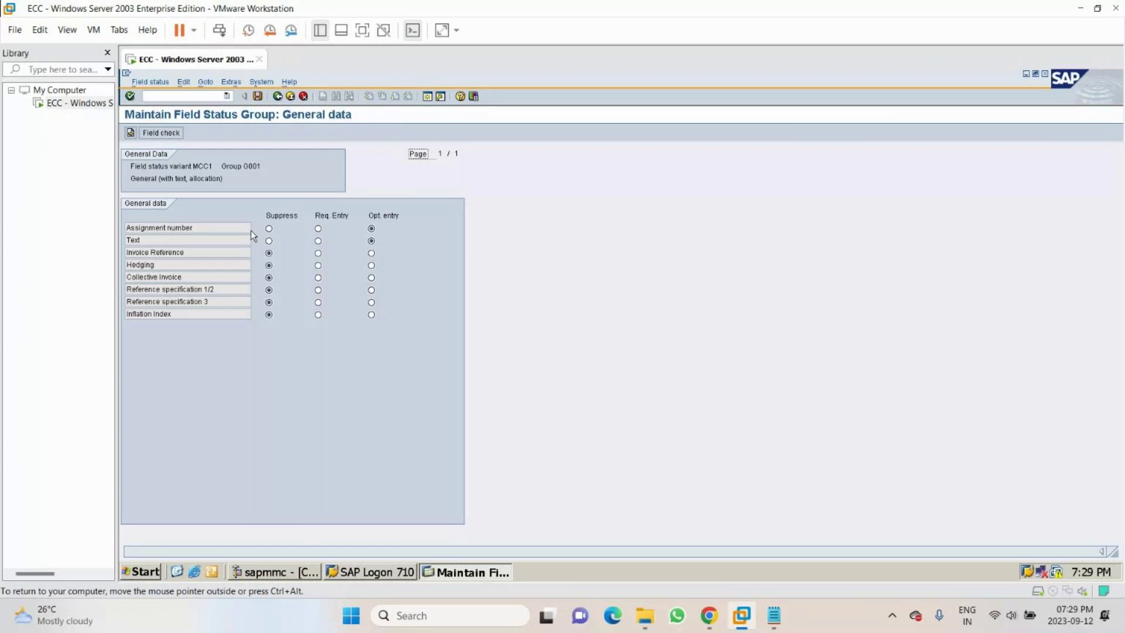
pyautogui.click(372, 240)
pyautogui.click(265, 247)
pyautogui.press('F3')
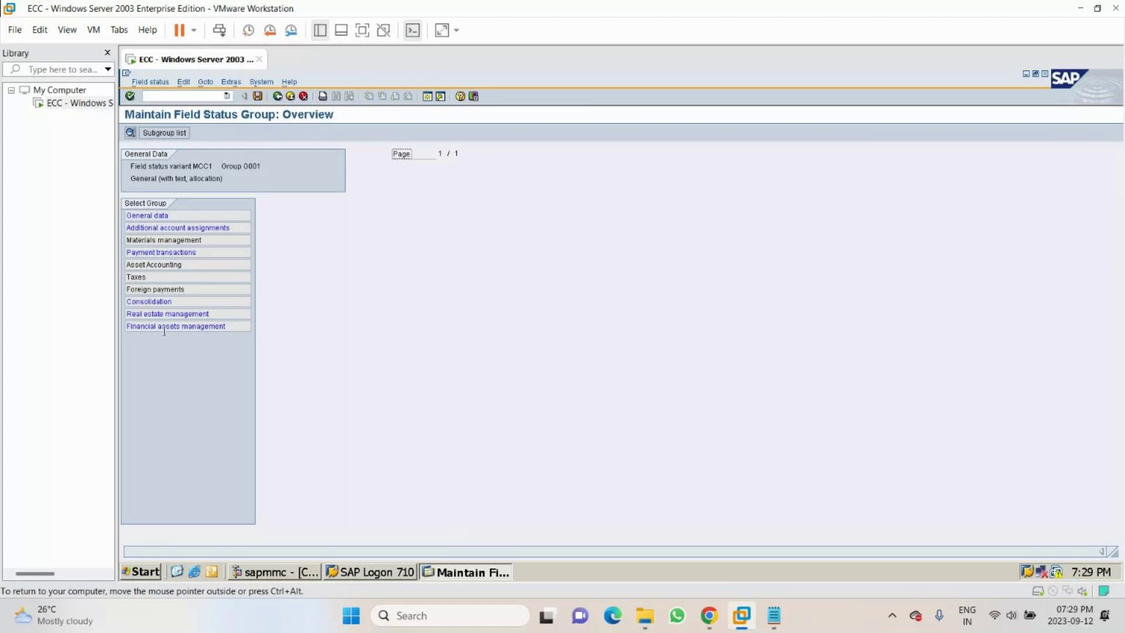
pyautogui.click(278, 96)
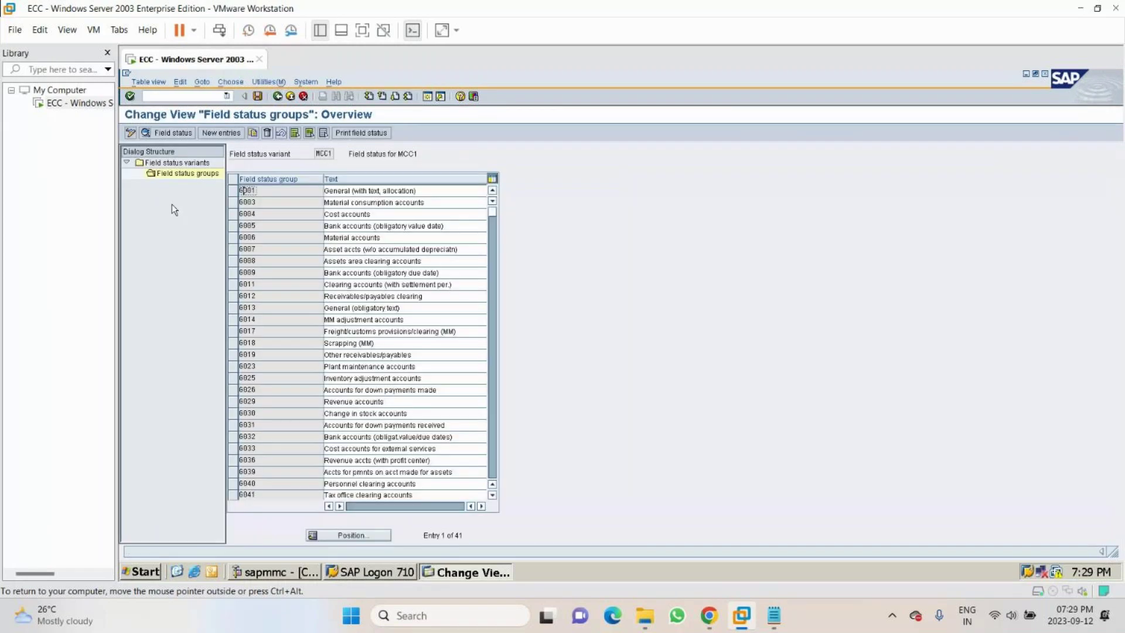
pyautogui.doubleClick(249, 298)
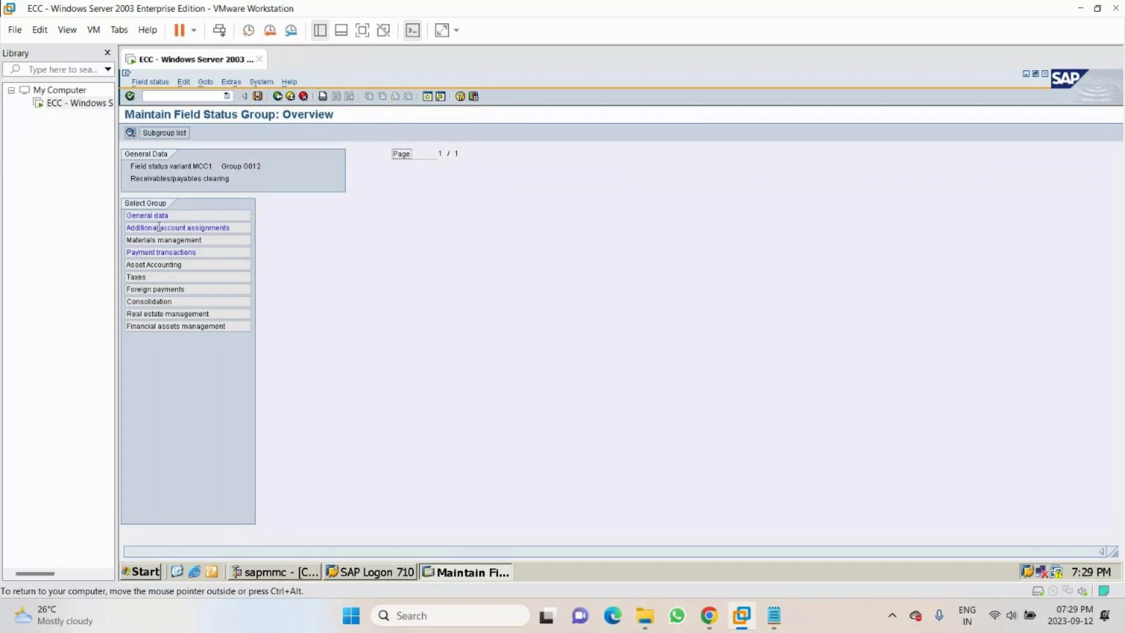
pyautogui.doubleClick(147, 216)
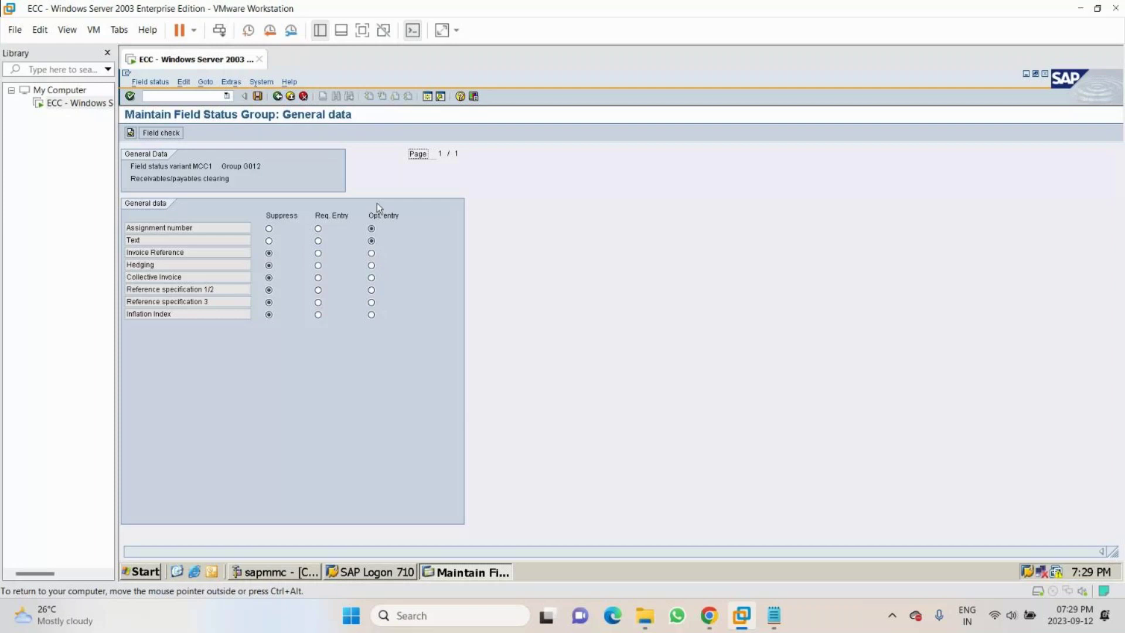
pyautogui.click(279, 97)
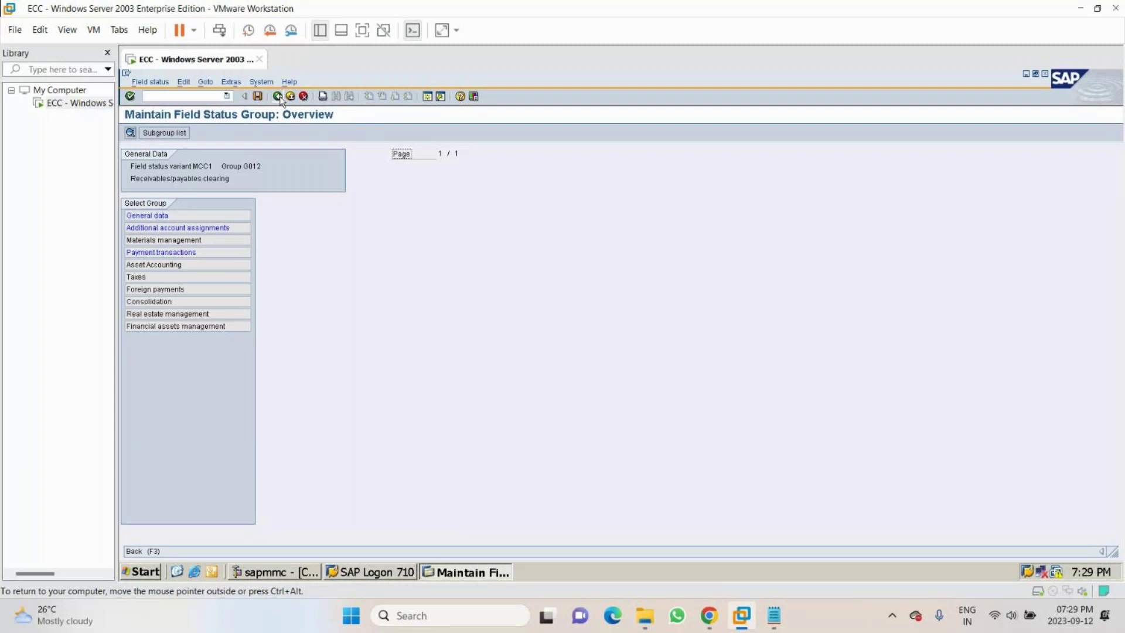
pyautogui.click(279, 96)
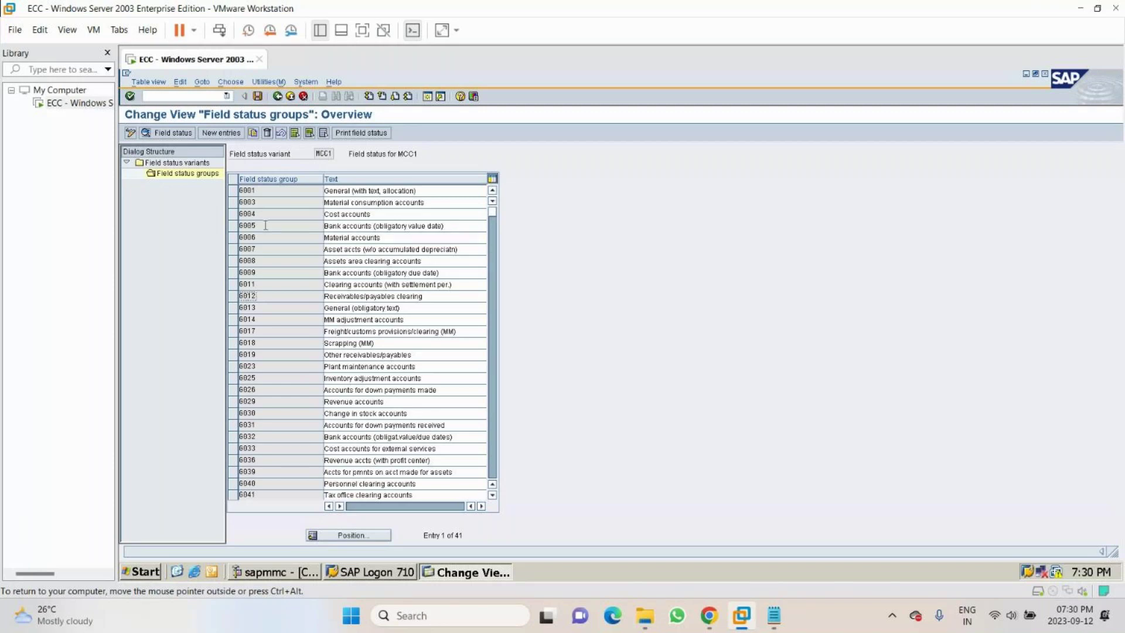
# - Go back to the field status variants list and position it on MCC1
pyautogui.press('F3')
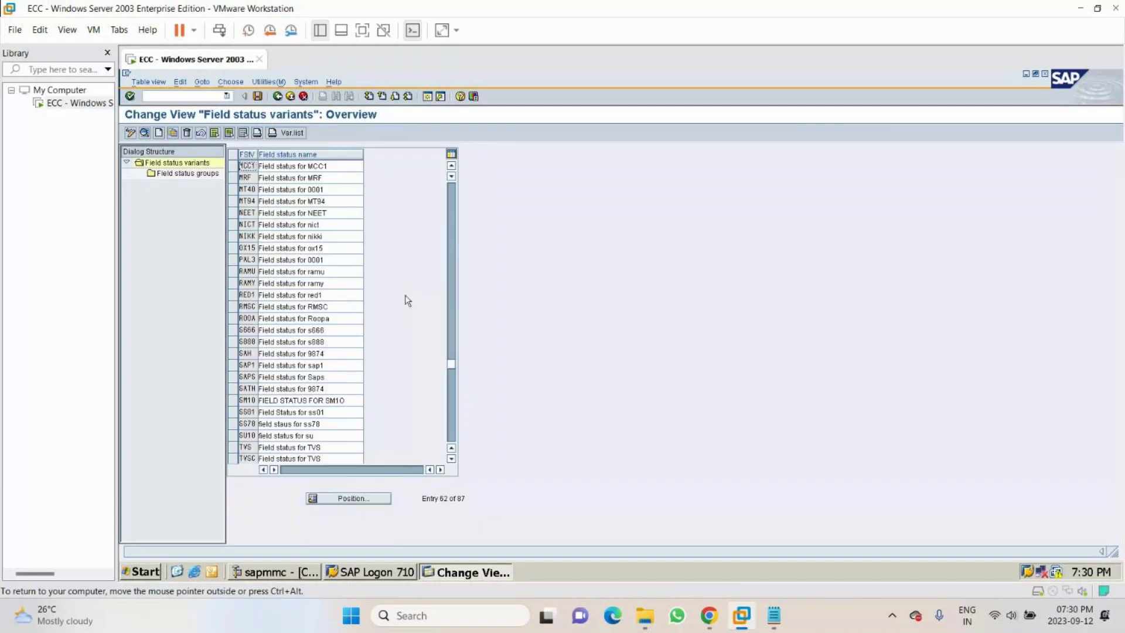
pyautogui.scroll(20, 405, 301)
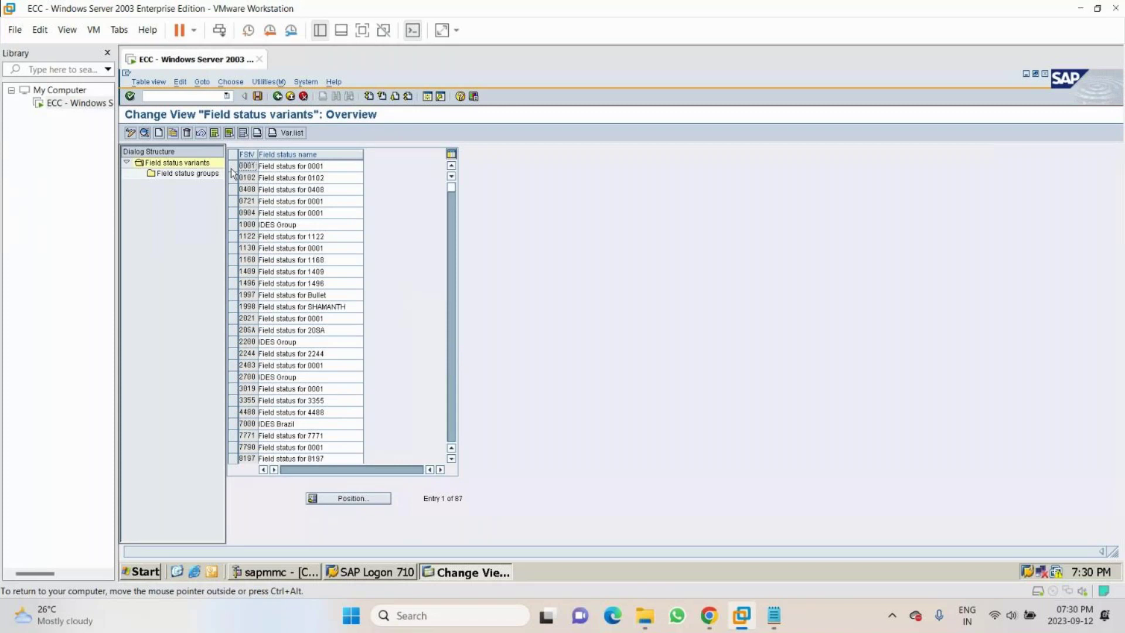
pyautogui.click(233, 167)
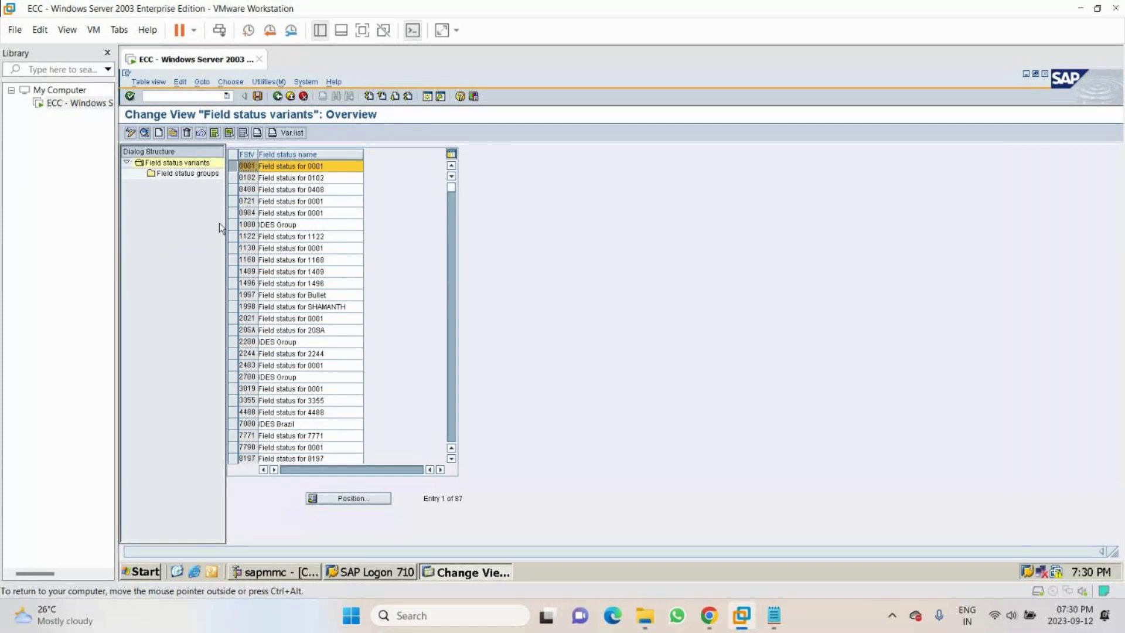
pyautogui.click(351, 499)
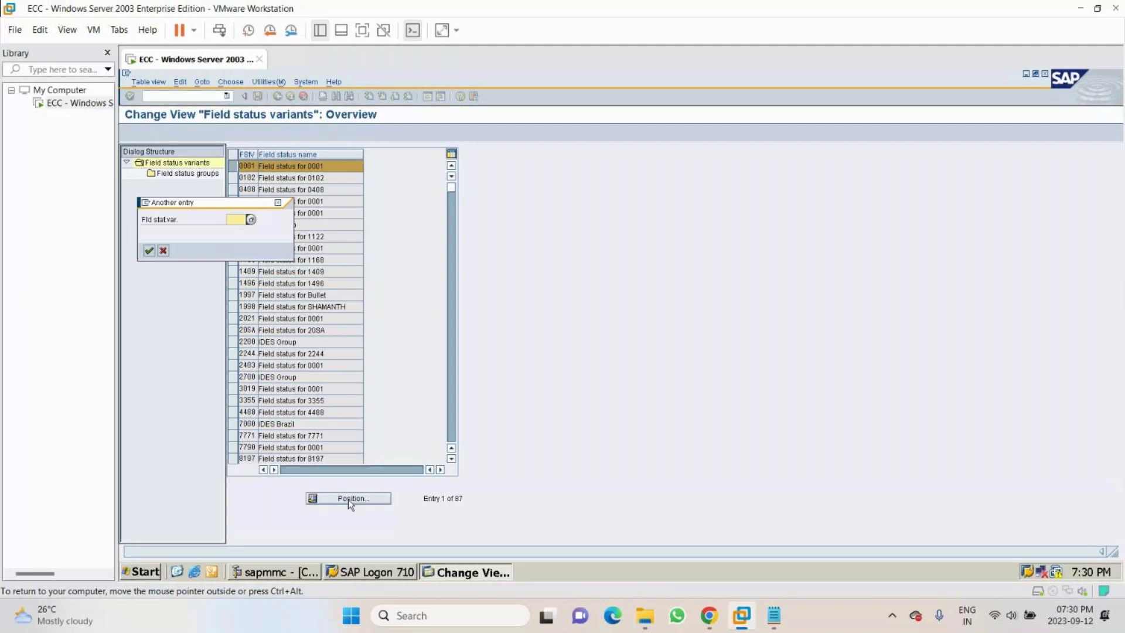
pyautogui.write('MCC')
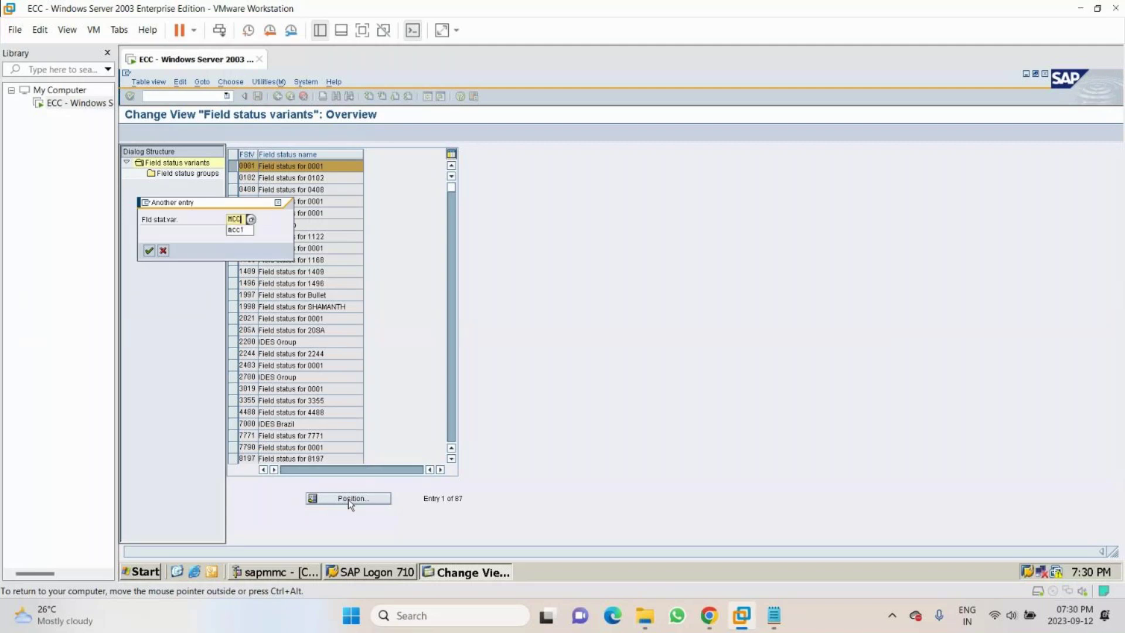
pyautogui.write('1')
pyautogui.press('Return')
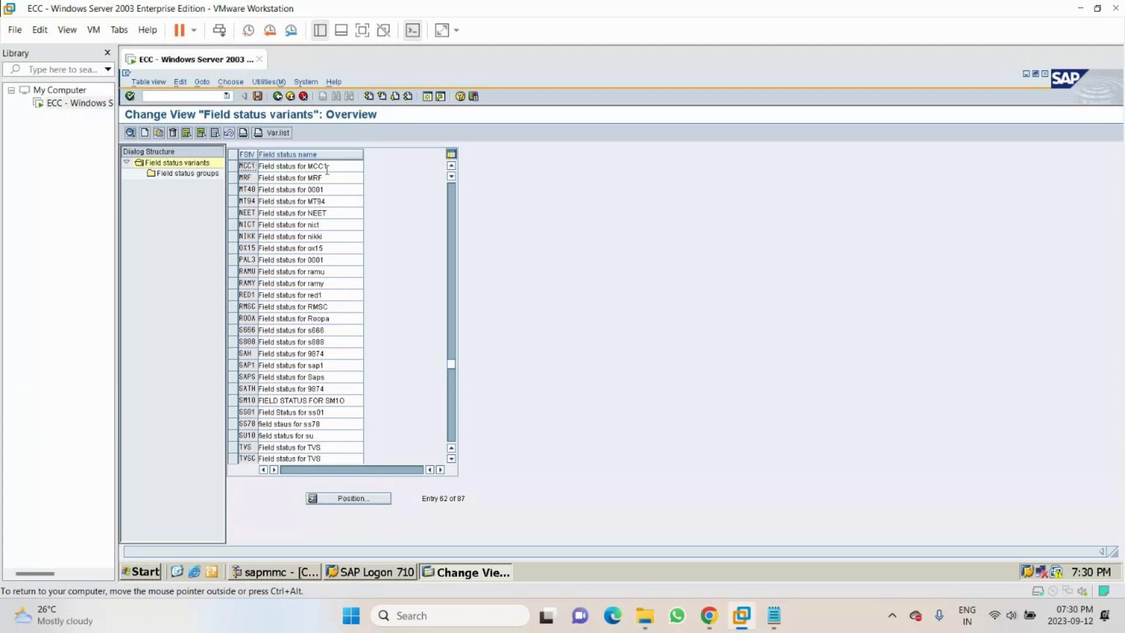
pyautogui.click(165, 98)
pyautogui.write('/NOBC')
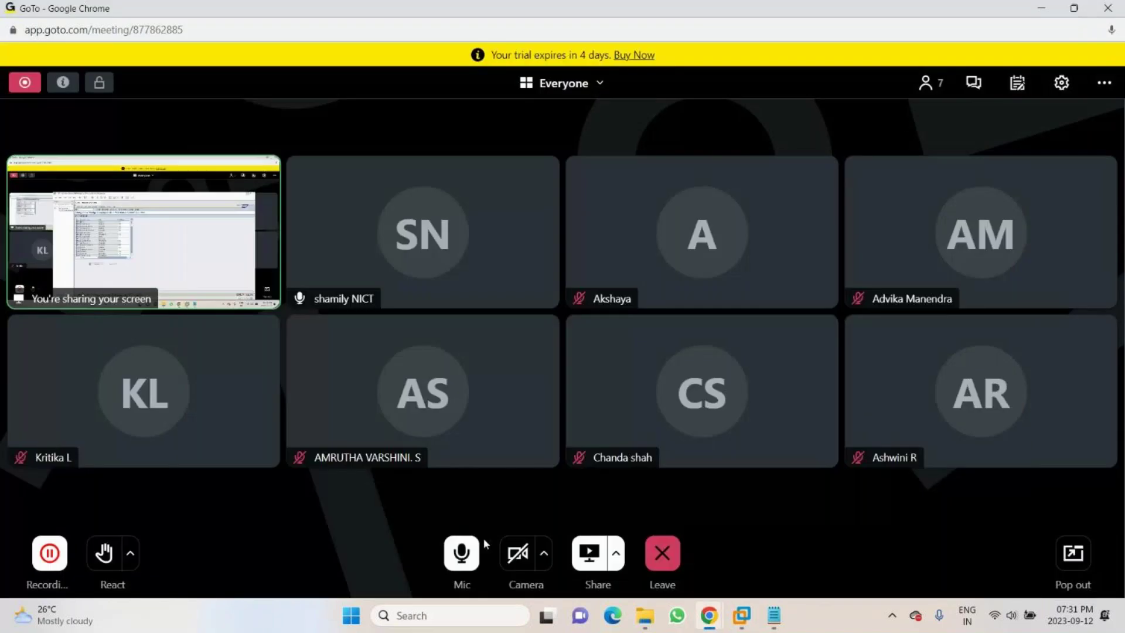
# - Mute the microphone in GoTo Meeting and bring the SAP virtual machine back to front
pyautogui.click(471, 562)
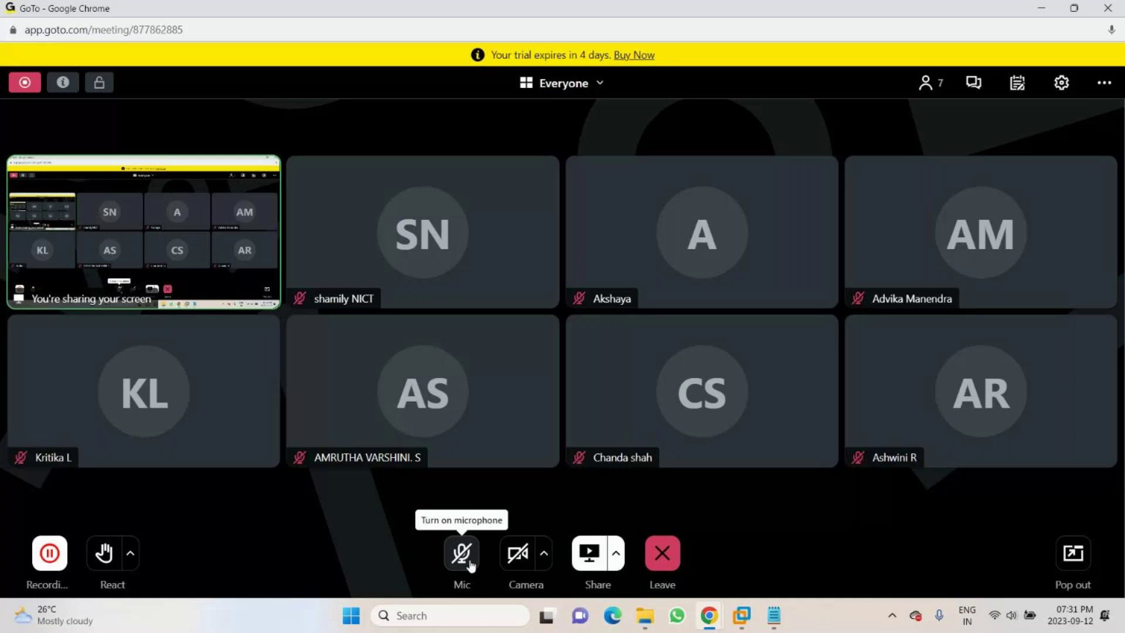
pyautogui.click(708, 615)
pyautogui.click(743, 617)
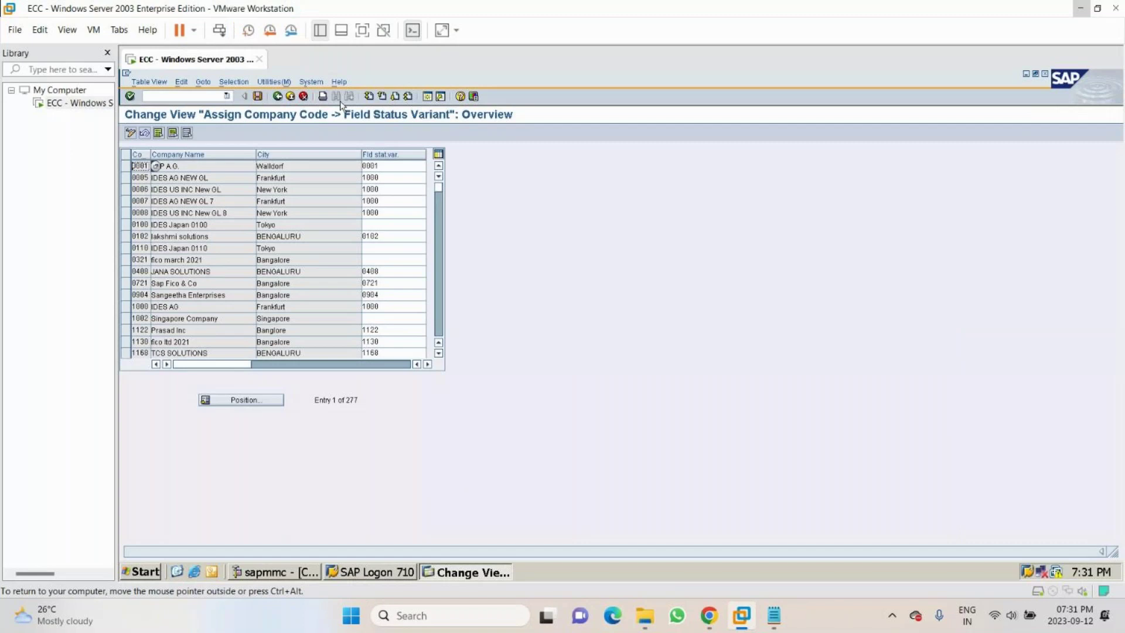
# - Position the company code table on MCC1 and enter MCC1 as its field status variant
pyautogui.click(244, 401)
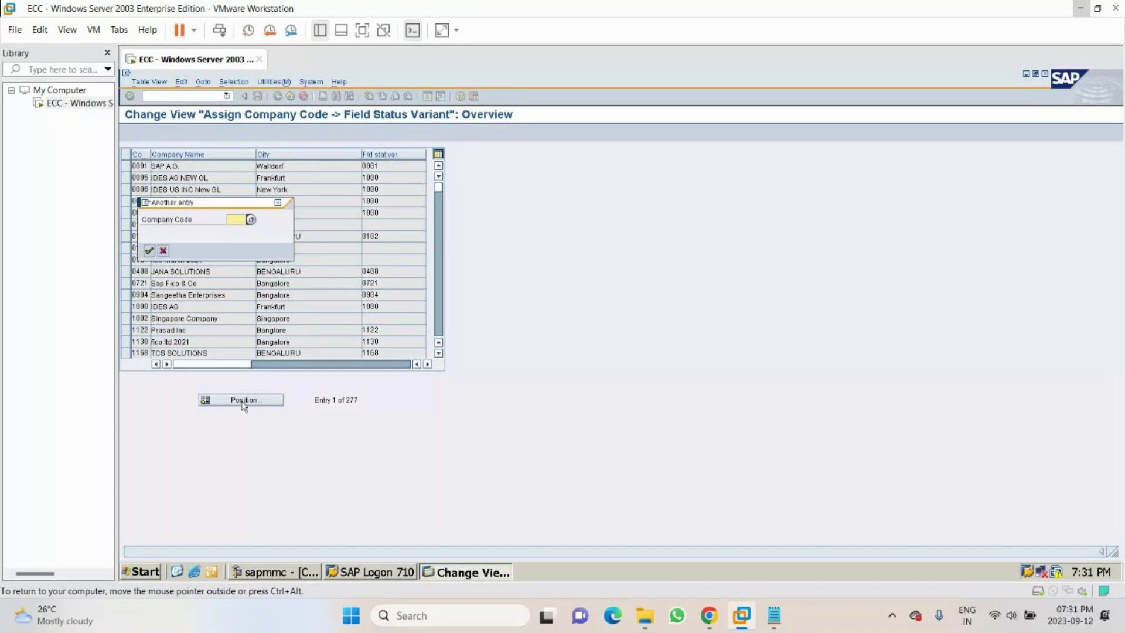
pyautogui.write('MCC1')
pyautogui.press('Return')
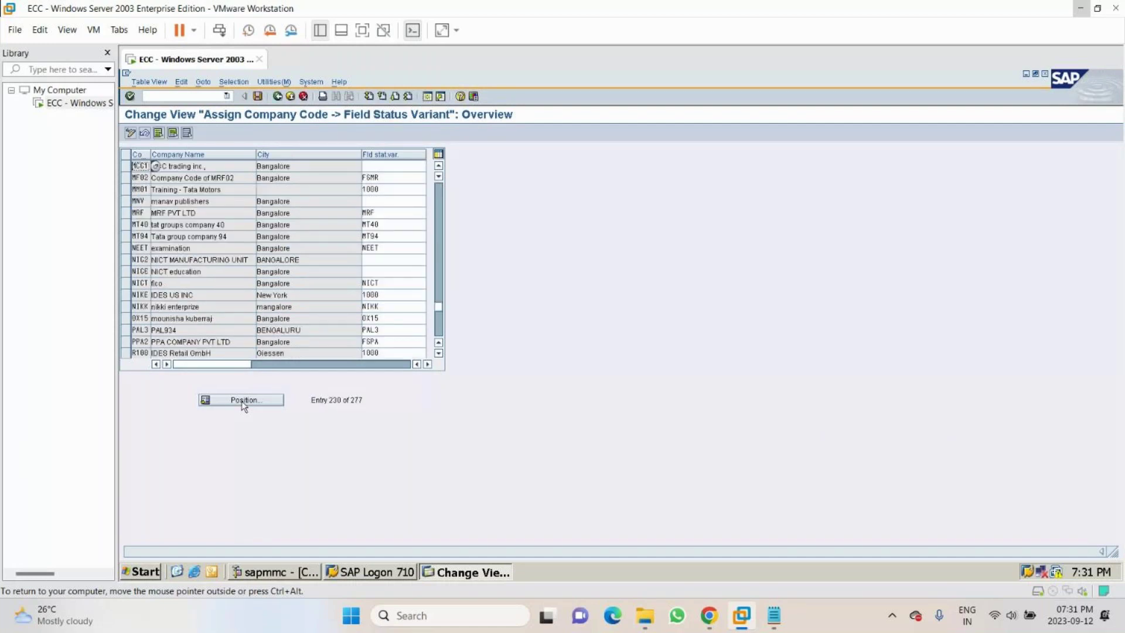
pyautogui.click(375, 166)
pyautogui.write('MCC1')
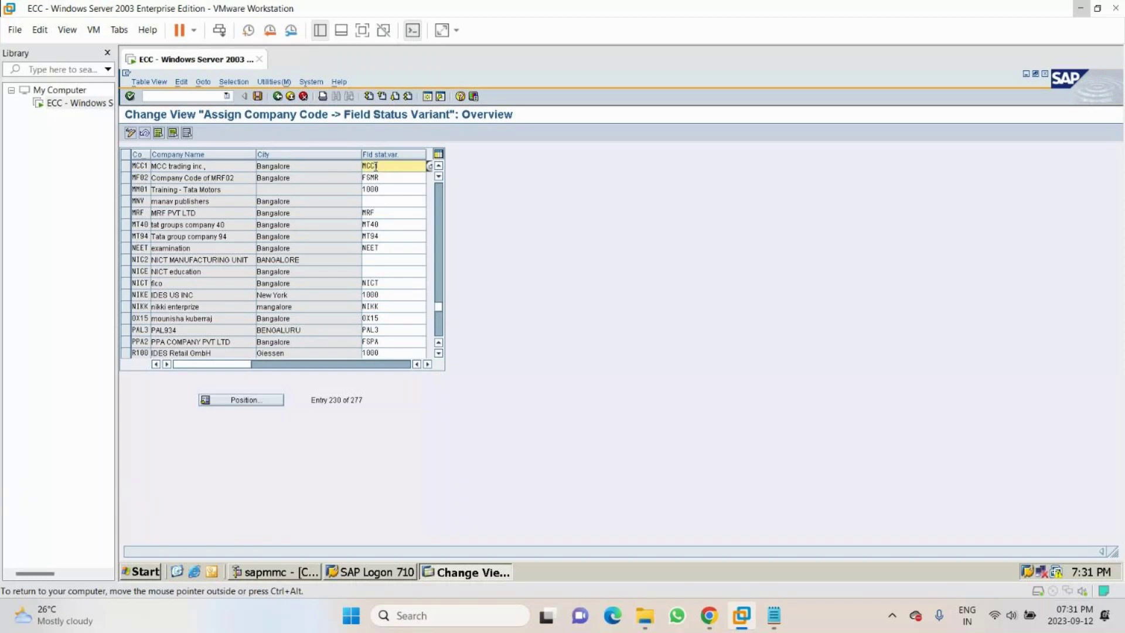
# - Save the assignment under the customizing request and minimize the virtual machine to the meeting
pyautogui.hotkey('ctrl', 's')
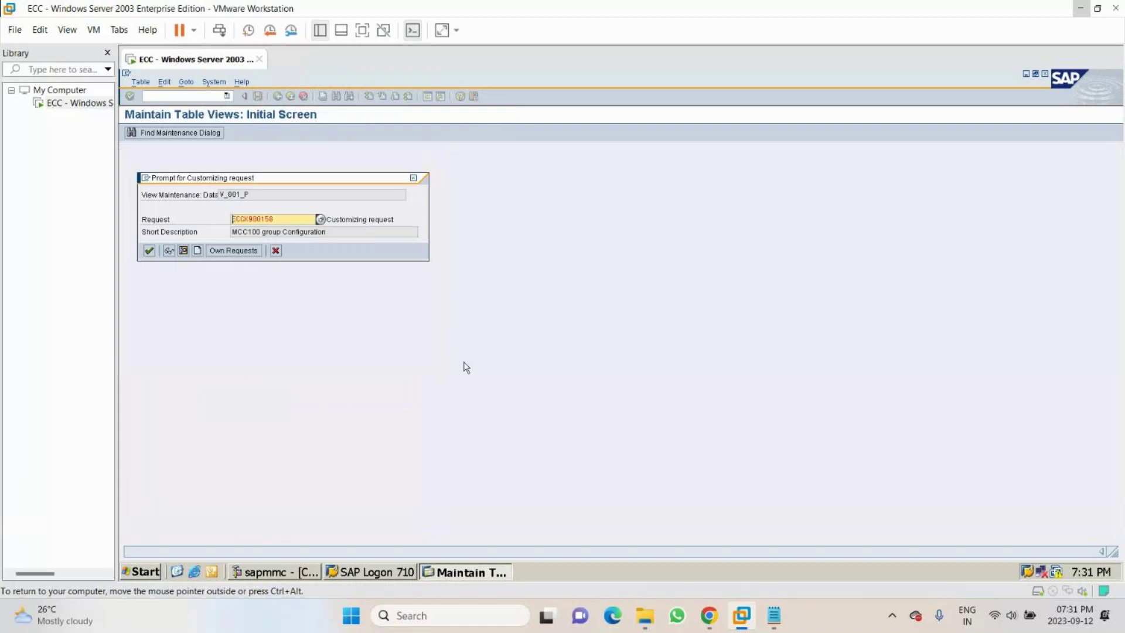
pyautogui.press('Return')
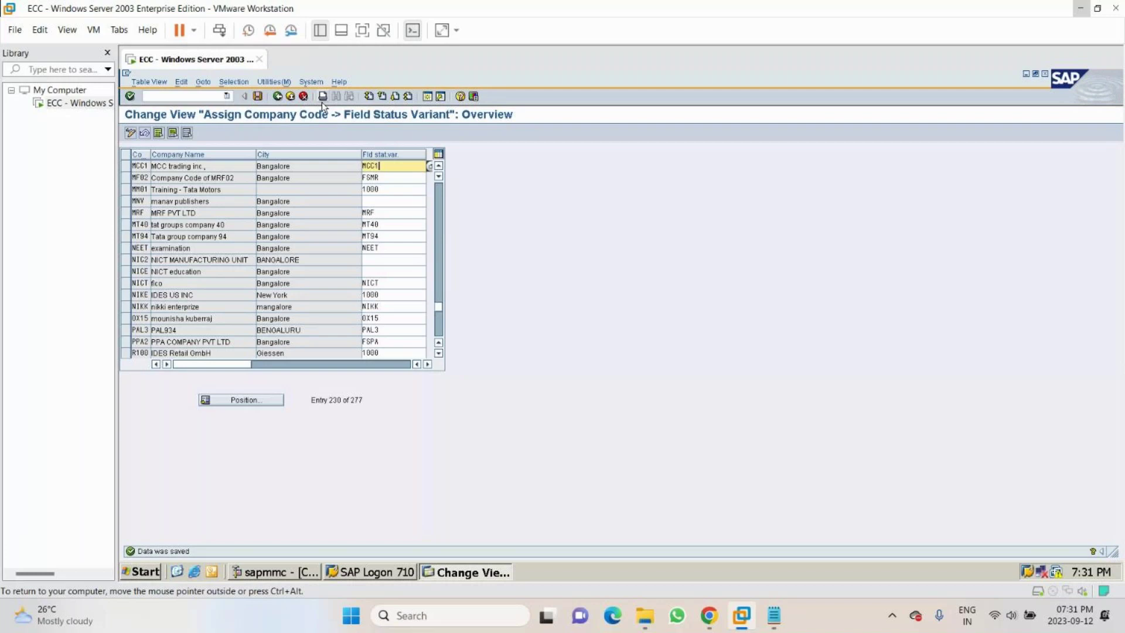
pyautogui.click(107, 53)
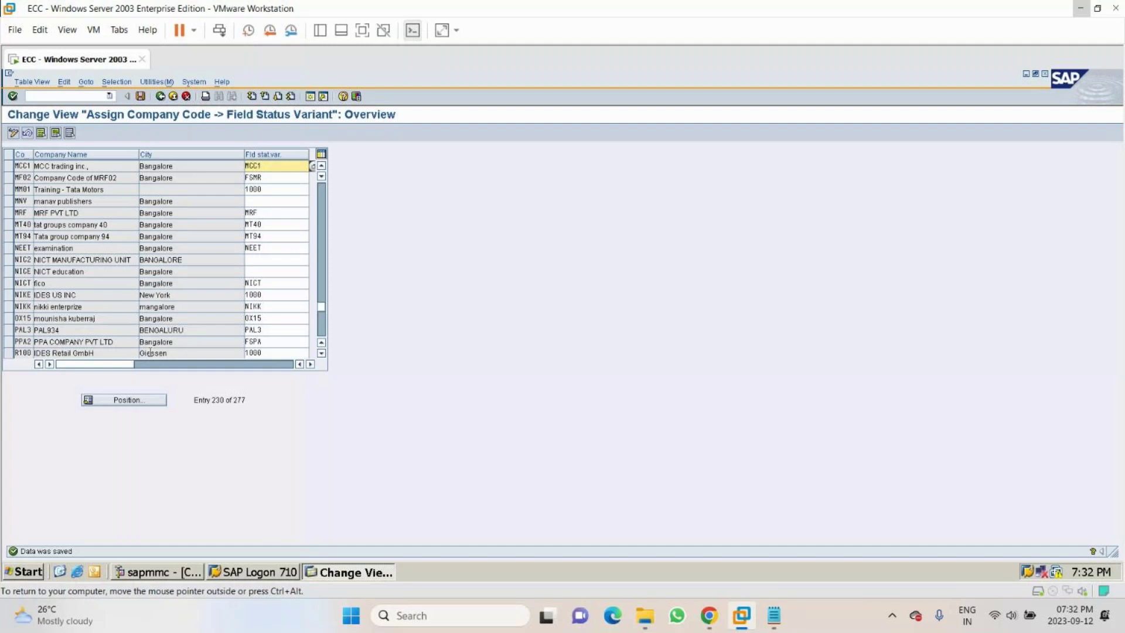
pyautogui.click(1078, 9)
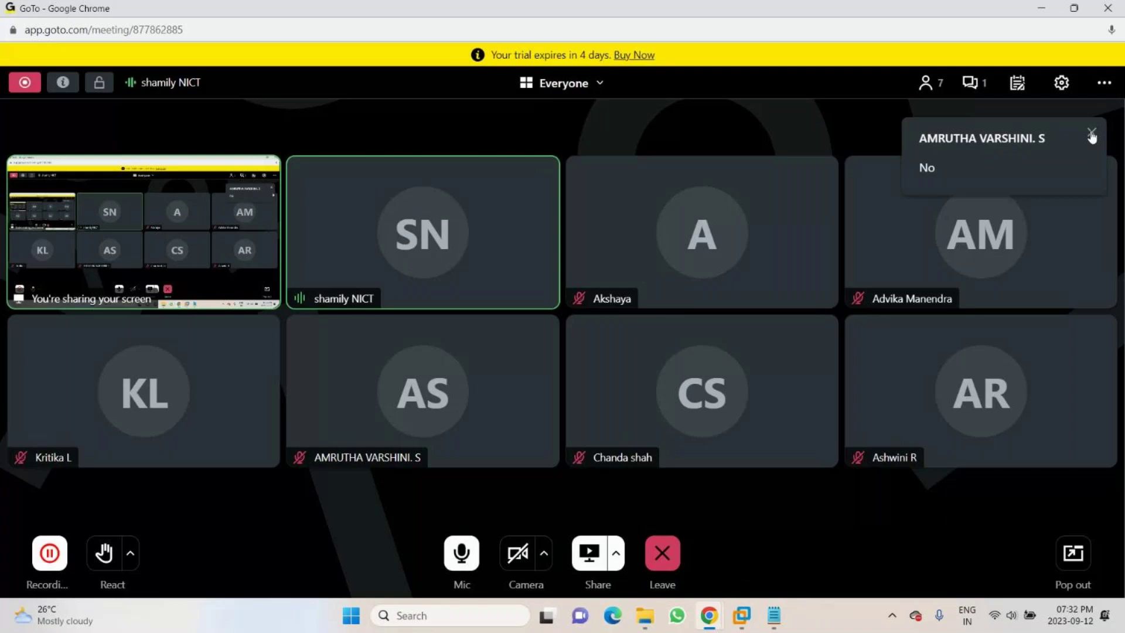
# - Dismiss the chat notification, close the chat panel, and switch to the 'MCC - daily notes' file
pyautogui.click(1091, 134)
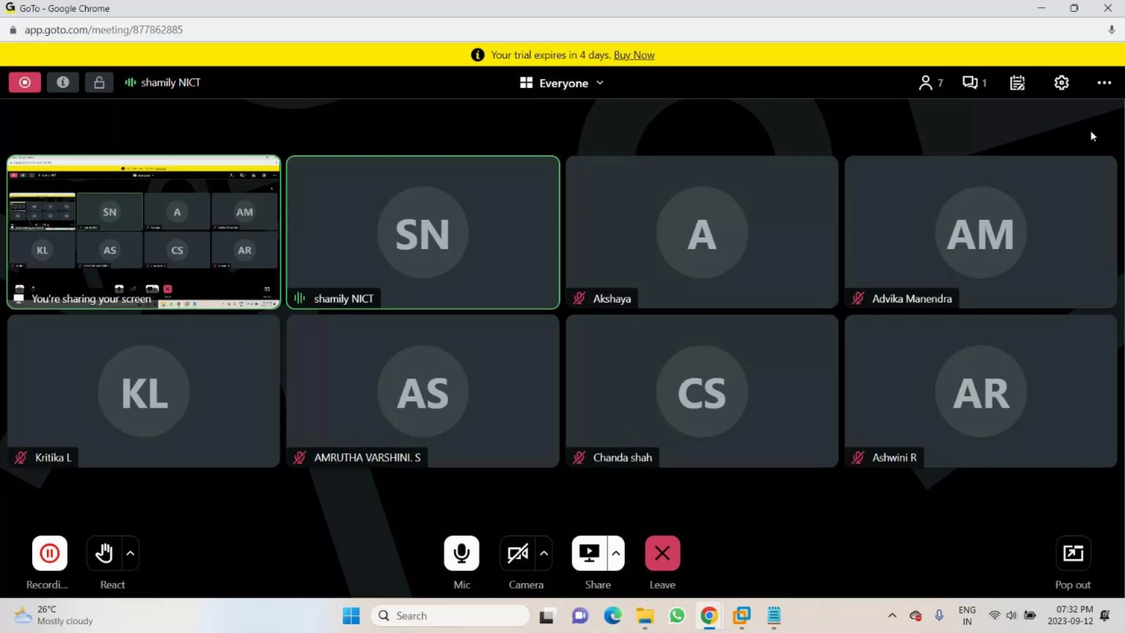
pyautogui.click(972, 82)
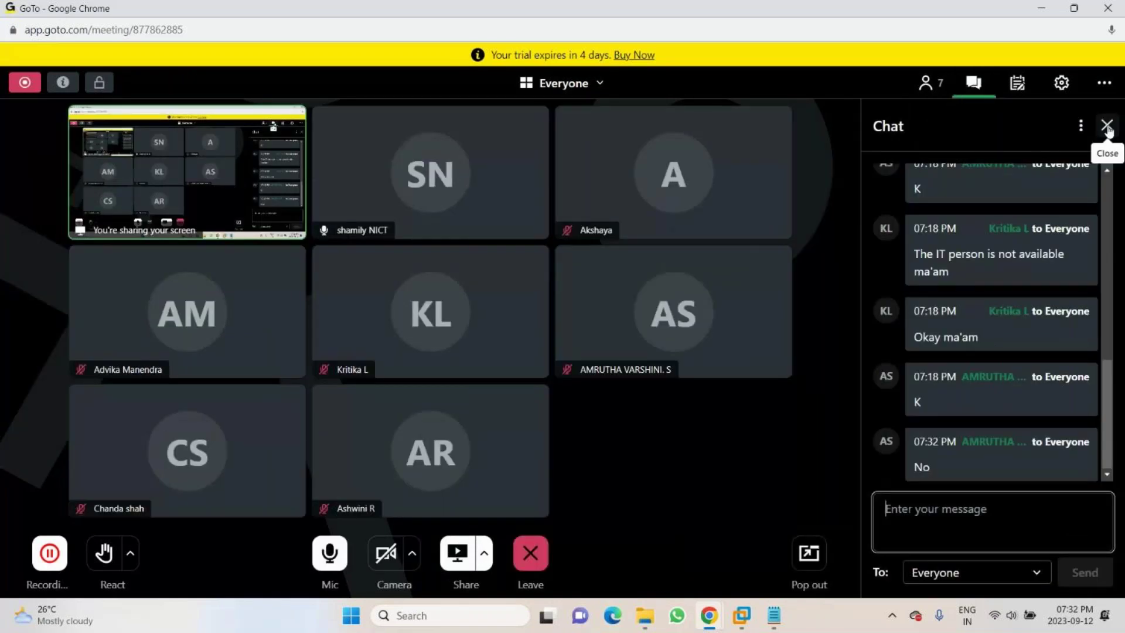
pyautogui.click(1107, 125)
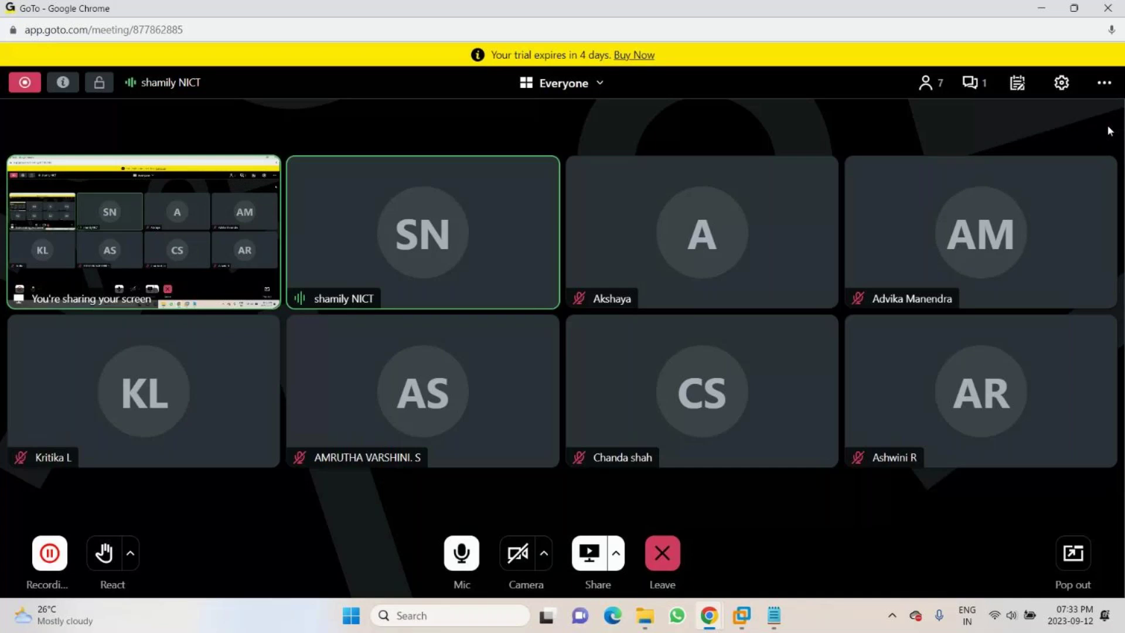
pyautogui.click(774, 619)
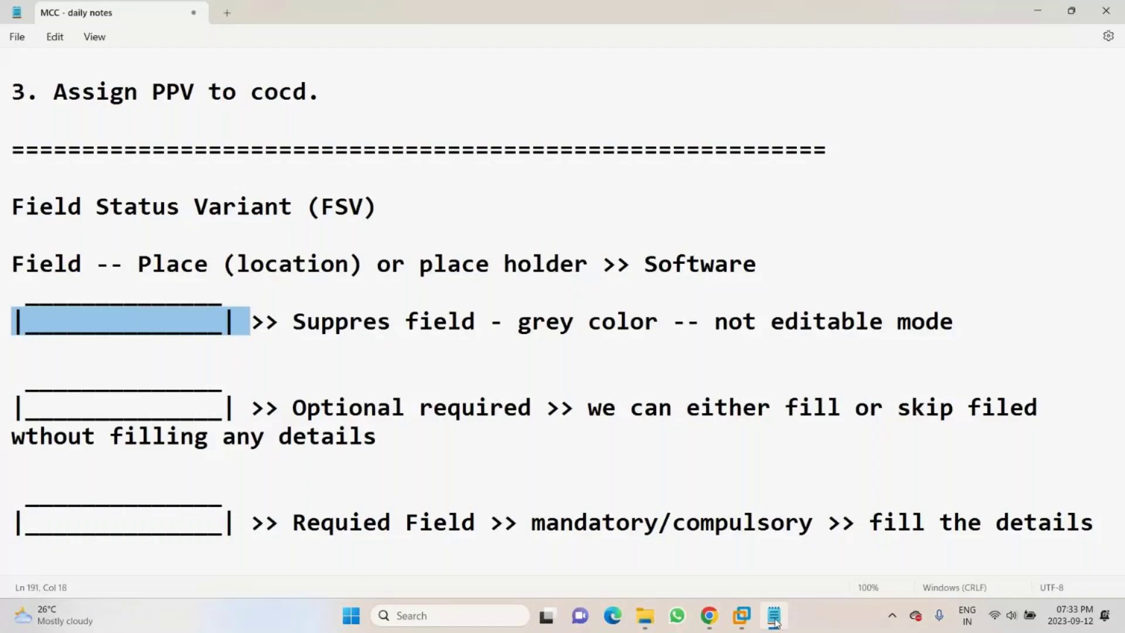
# - Add the note '1. Defined Field Status Variant' on the last line of Notepad
pyautogui.scroll(-1, 1097, 517)
pyautogui.click(1098, 517)
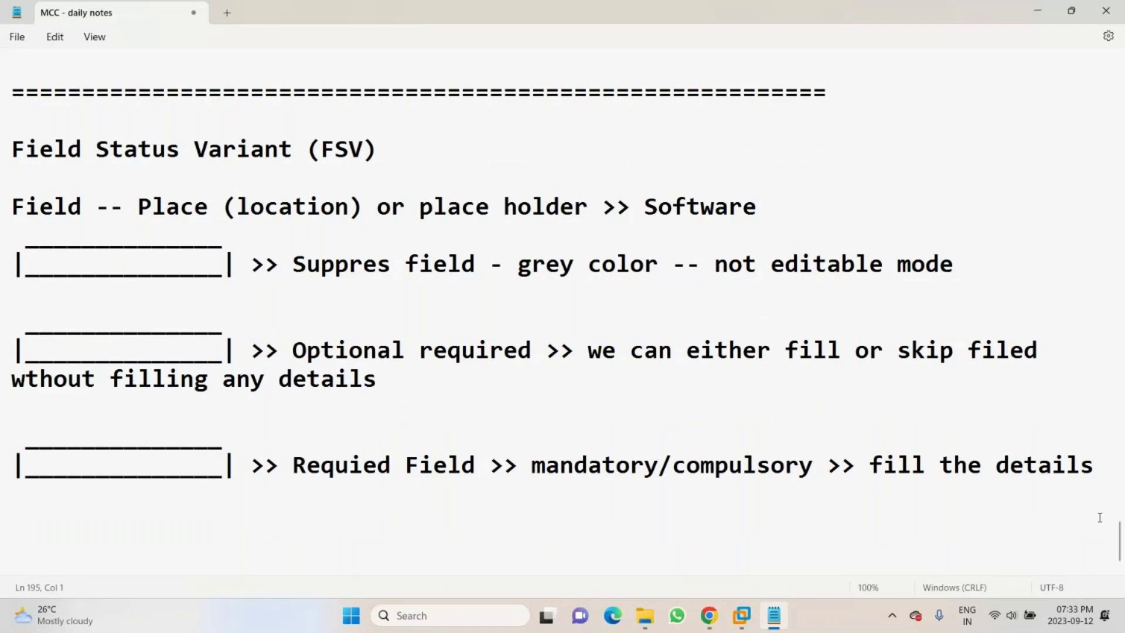
pyautogui.scroll(1, 1099, 517)
pyautogui.click(1100, 517)
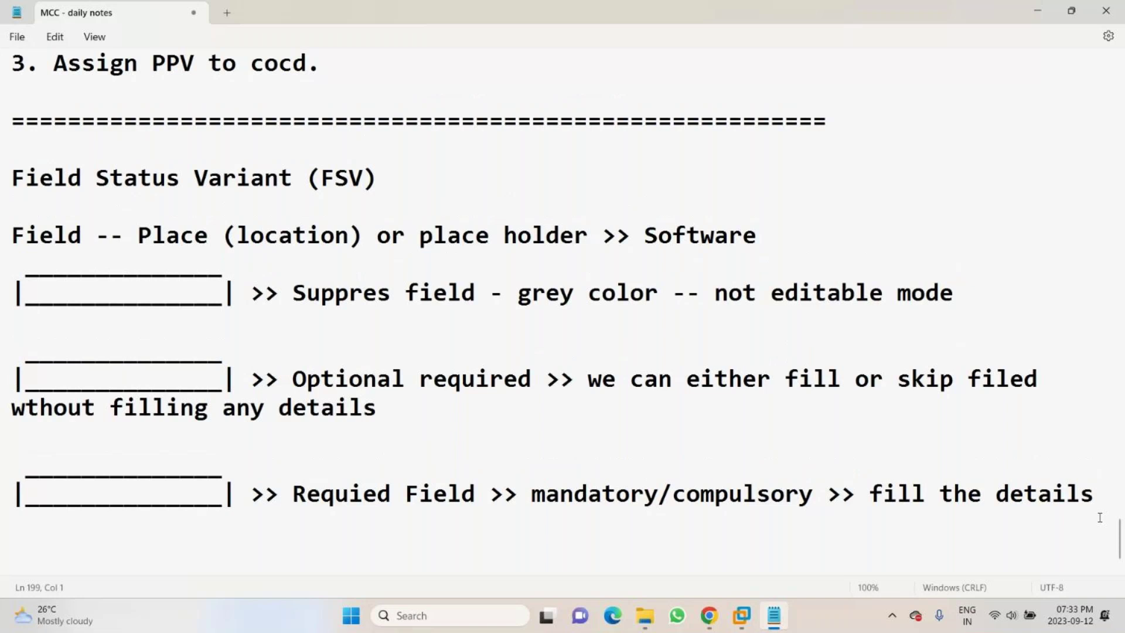
pyautogui.write('1. Defined F')
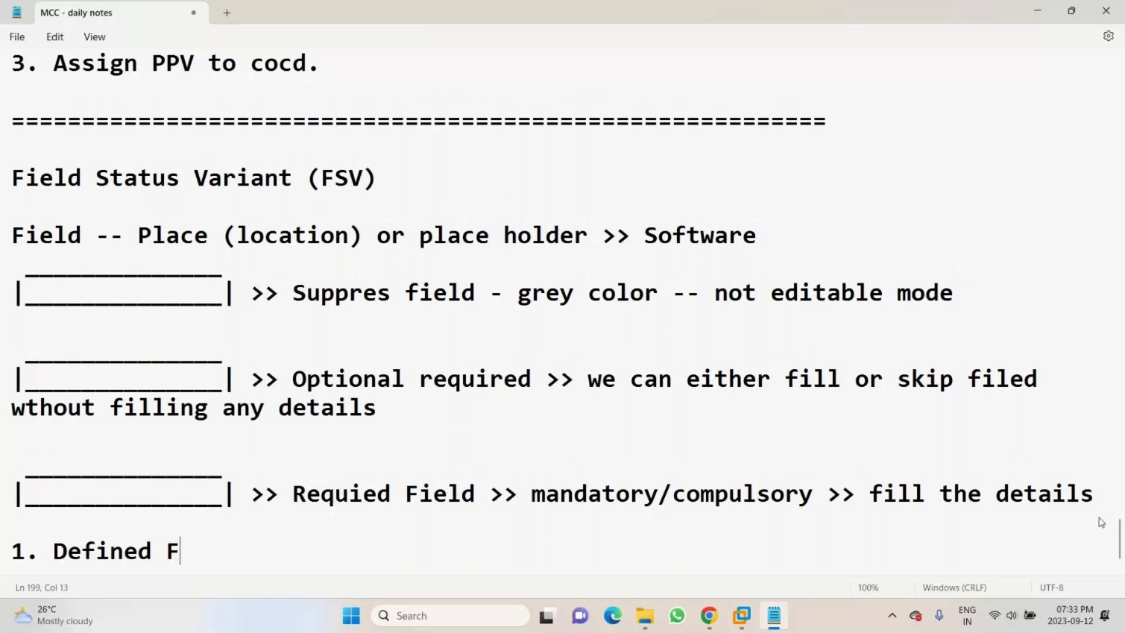
pyautogui.write('ined')
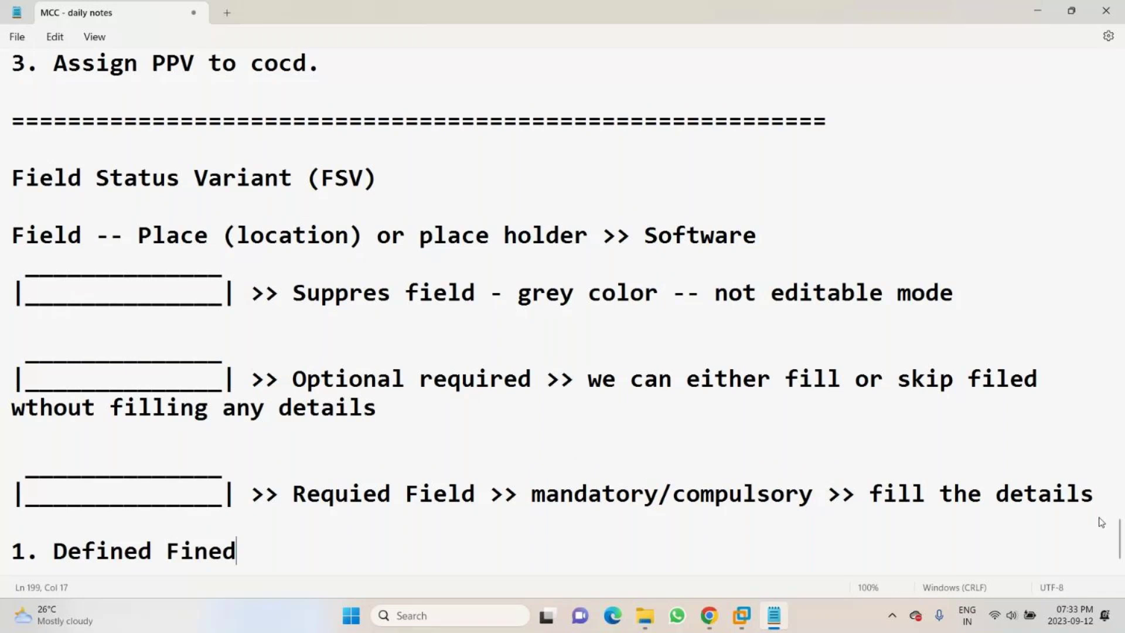
pyautogui.press('BackSpace')
pyautogui.press('BackSpace')
pyautogui.press('BackSpace')
pyautogui.write('eld Status Varia')
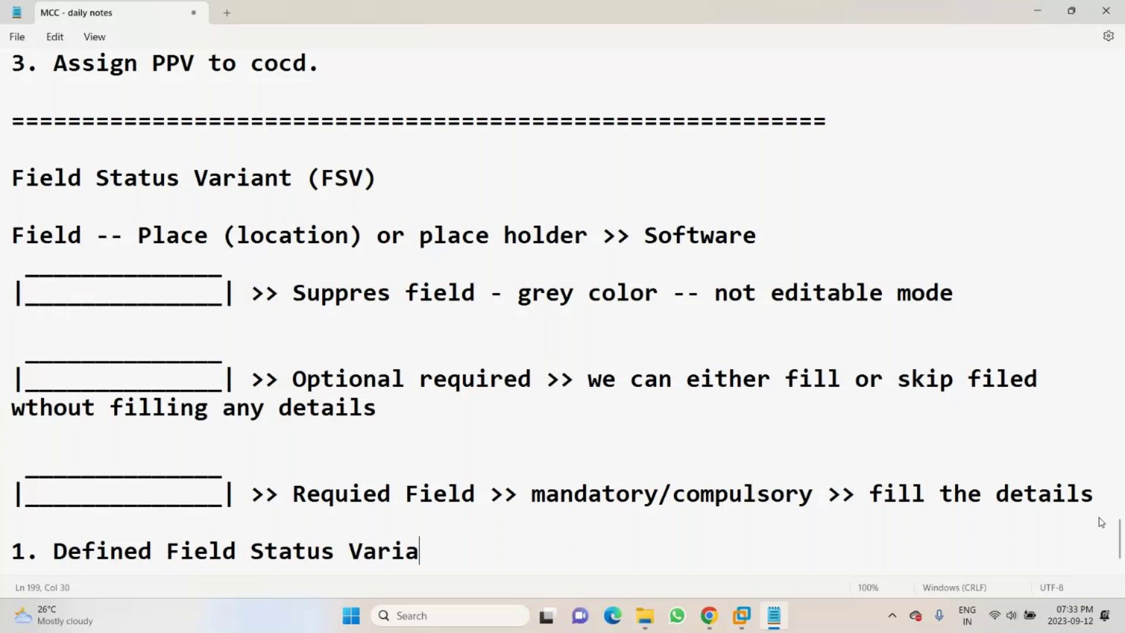
pyautogui.write('nt')
# - Add '2. Assigned FSV to cocd.' and an '=' divider, then return to SAP
pyautogui.press('Return')
pyautogui.write('2. Assing')
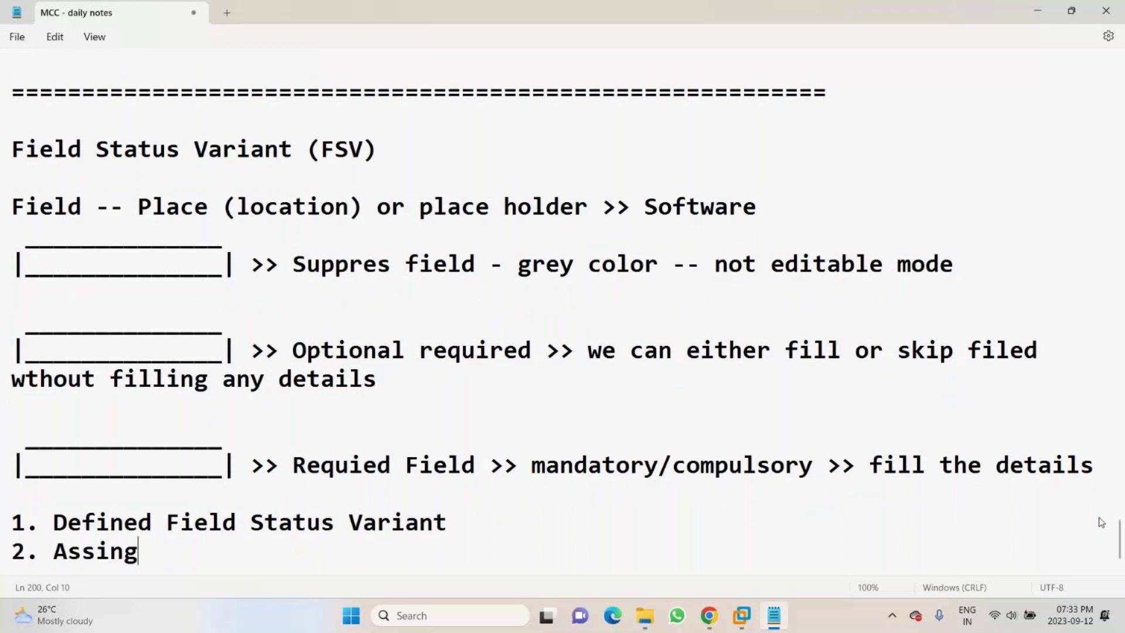
pyautogui.press('BackSpace')
pyautogui.press('BackSpace')
pyautogui.write('gned F')
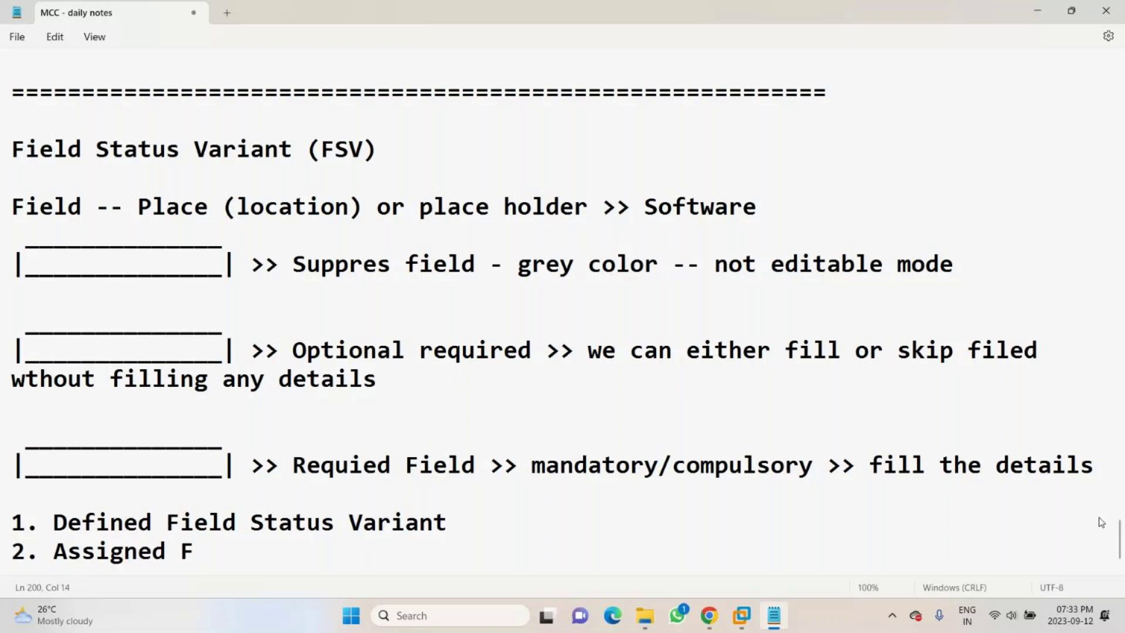
pyautogui.write('SV to ')
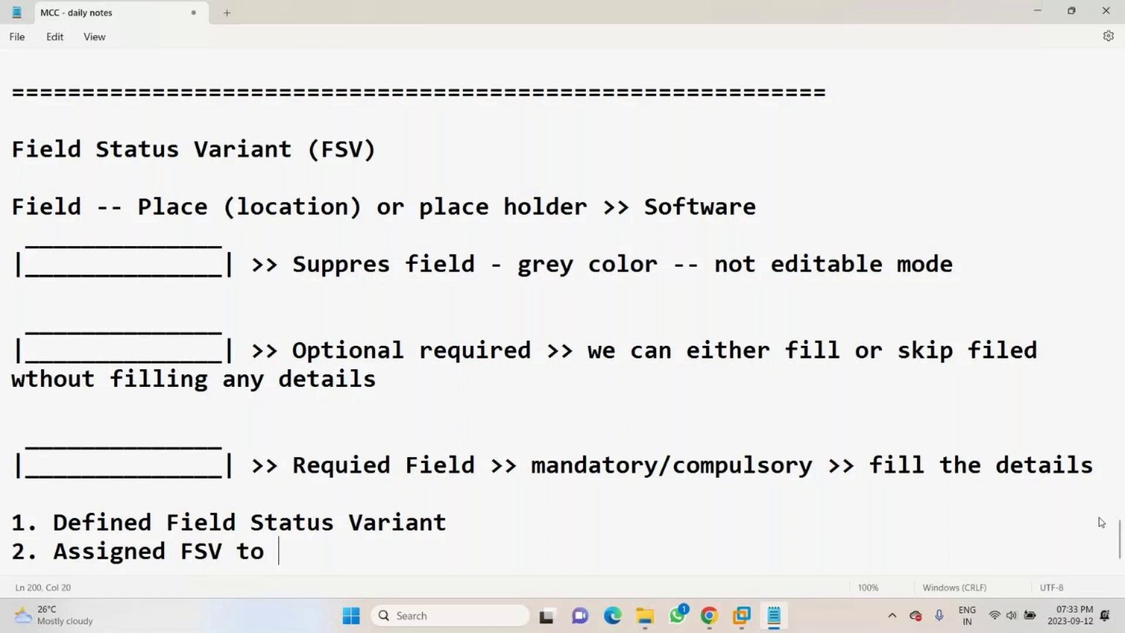
pyautogui.write('co.co')
pyautogui.press('BackSpace')
pyautogui.press('BackSpace')
pyautogui.press('BackSpace')
pyautogui.write('cd.')
pyautogui.press('Return')
pyautogui.press('Return')
pyautogui.write('=')
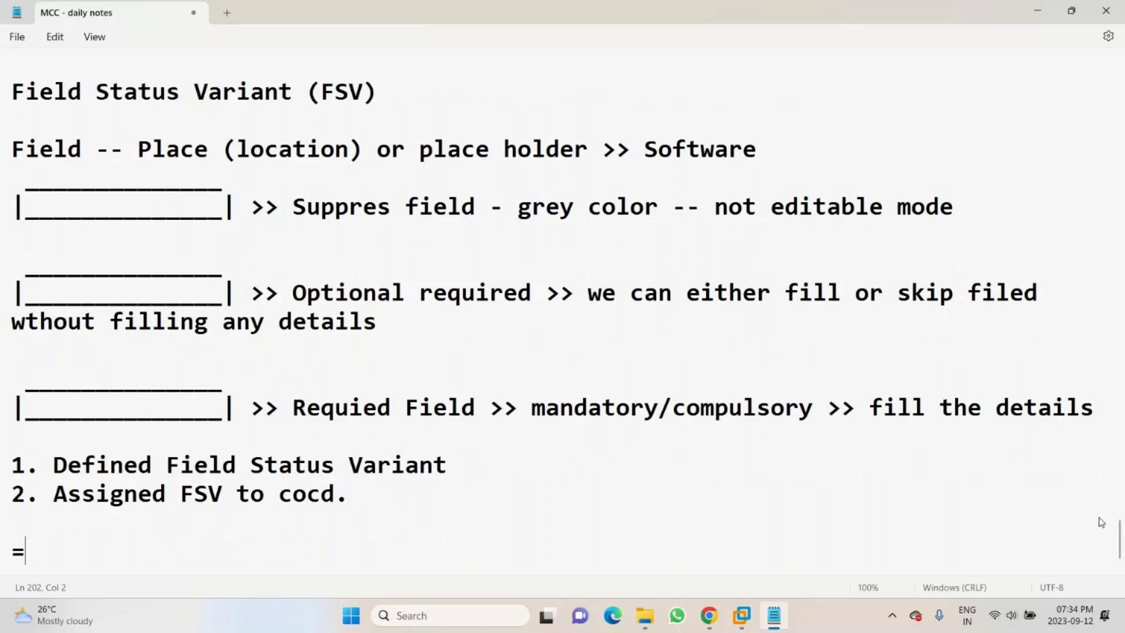
pyautogui.write('=================================================')
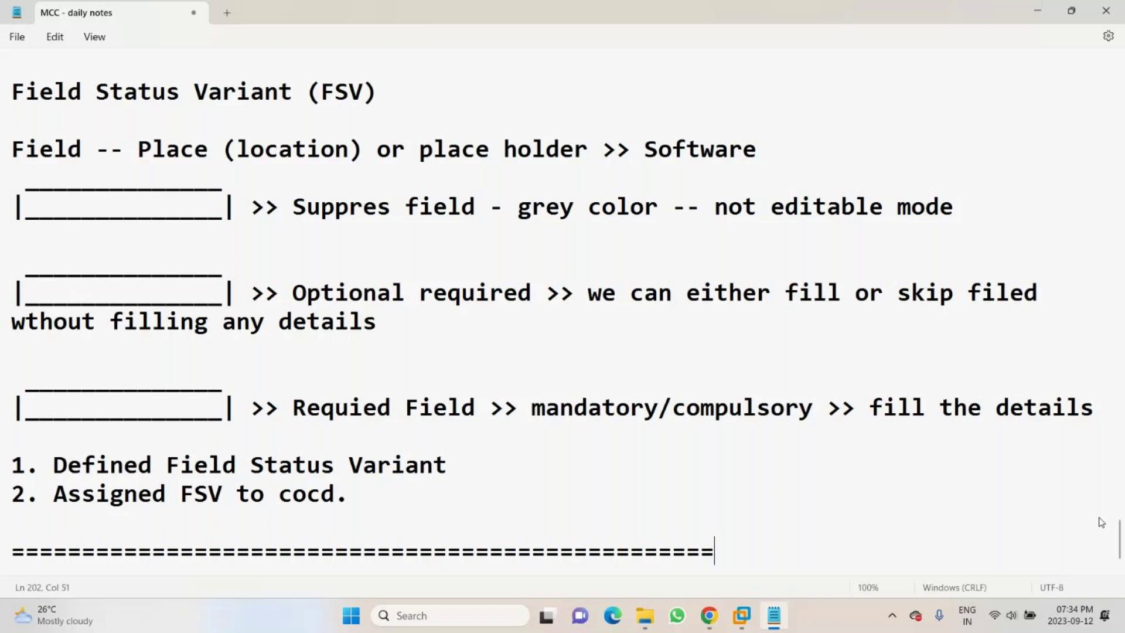
pyautogui.click(773, 615)
pyautogui.click(741, 615)
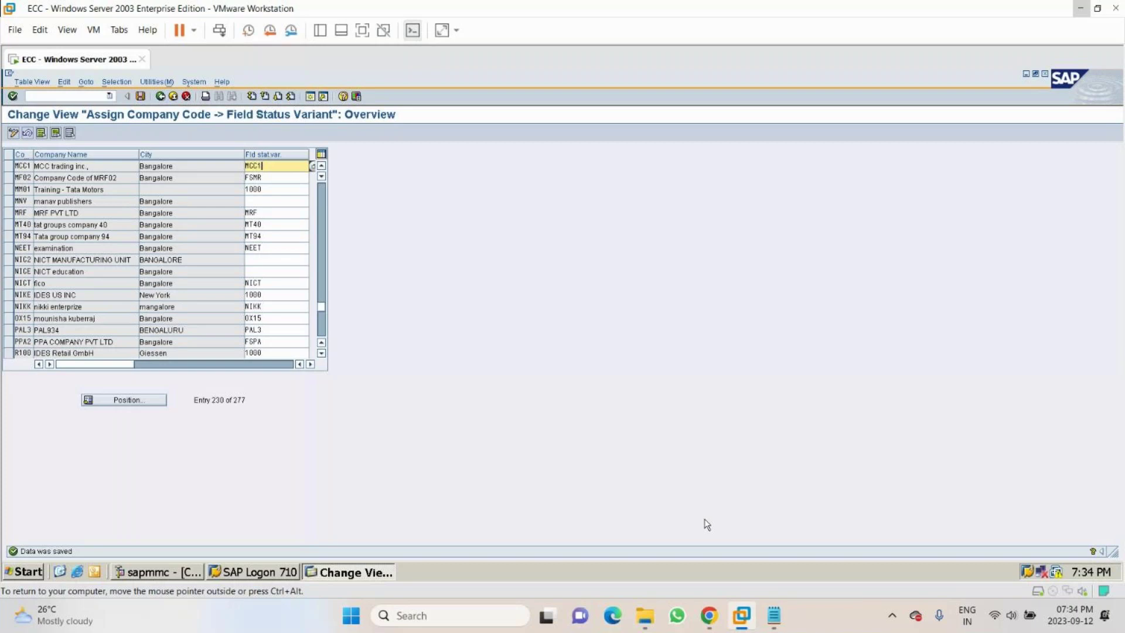
# - After reviewing MCC1's saved field status variant MCC1, switch back to the GoTo meeting
pyautogui.click(707, 524)
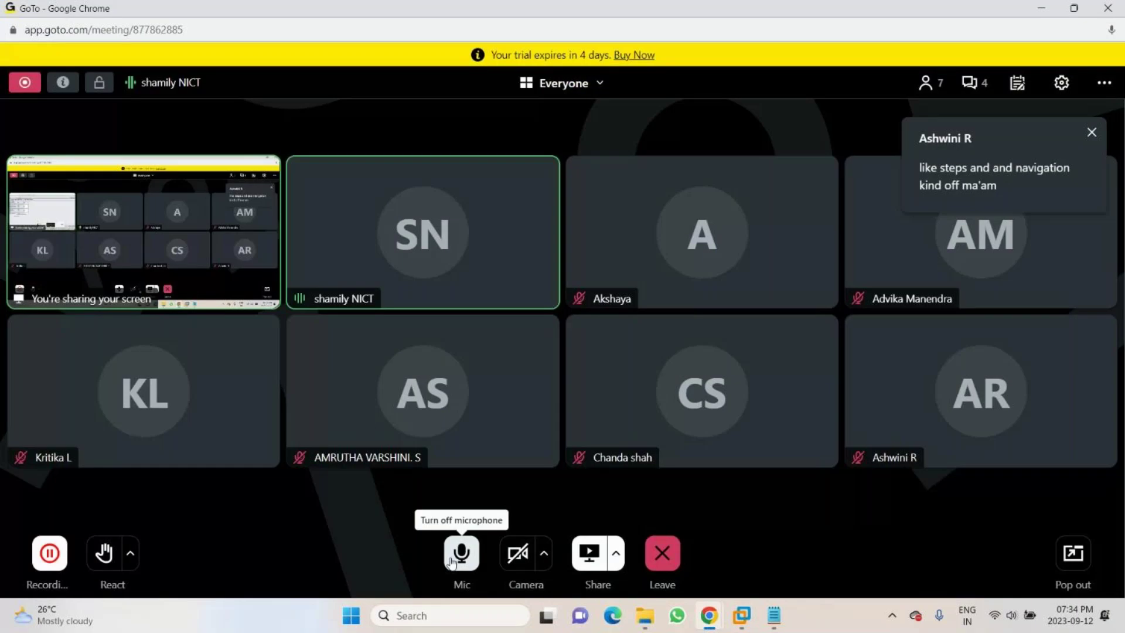
pyautogui.click(452, 563)
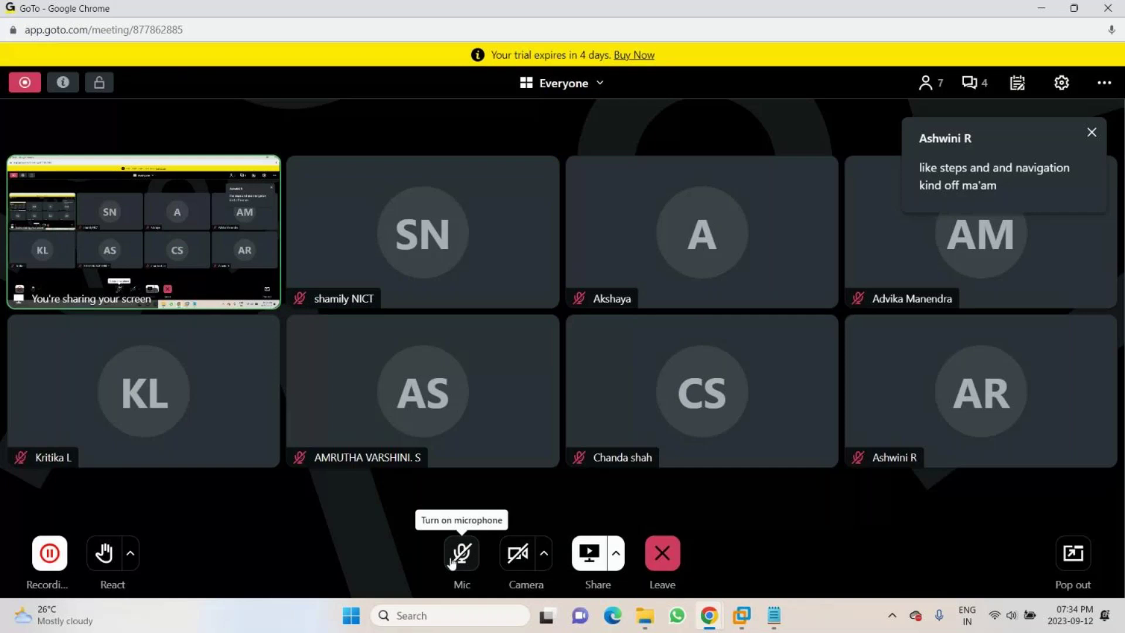
pyautogui.click(452, 562)
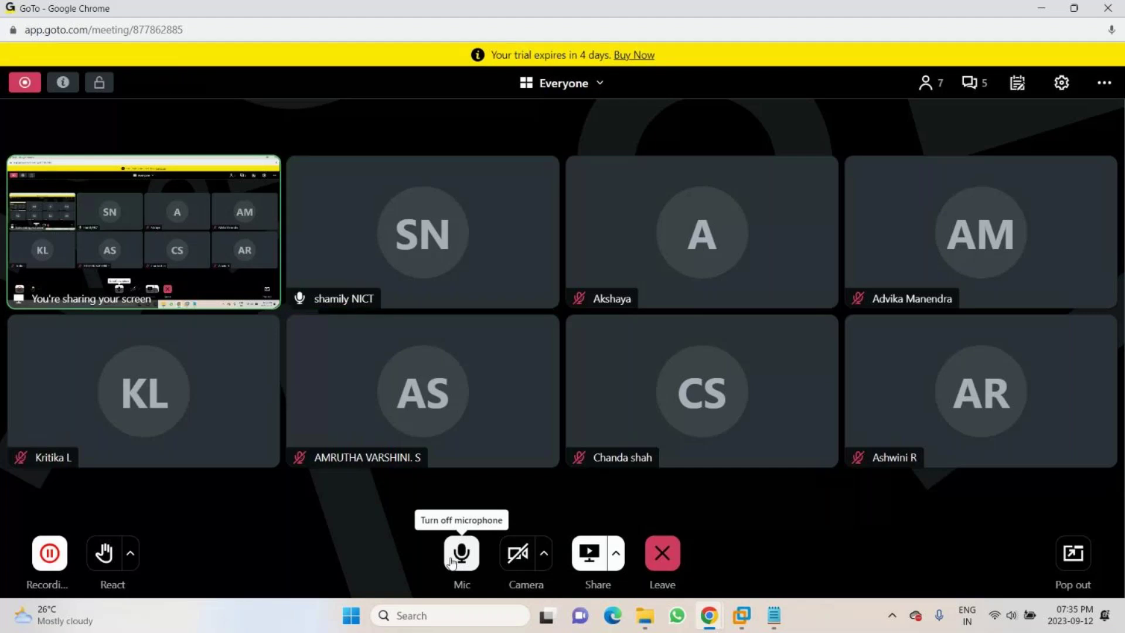
pyautogui.click(451, 563)
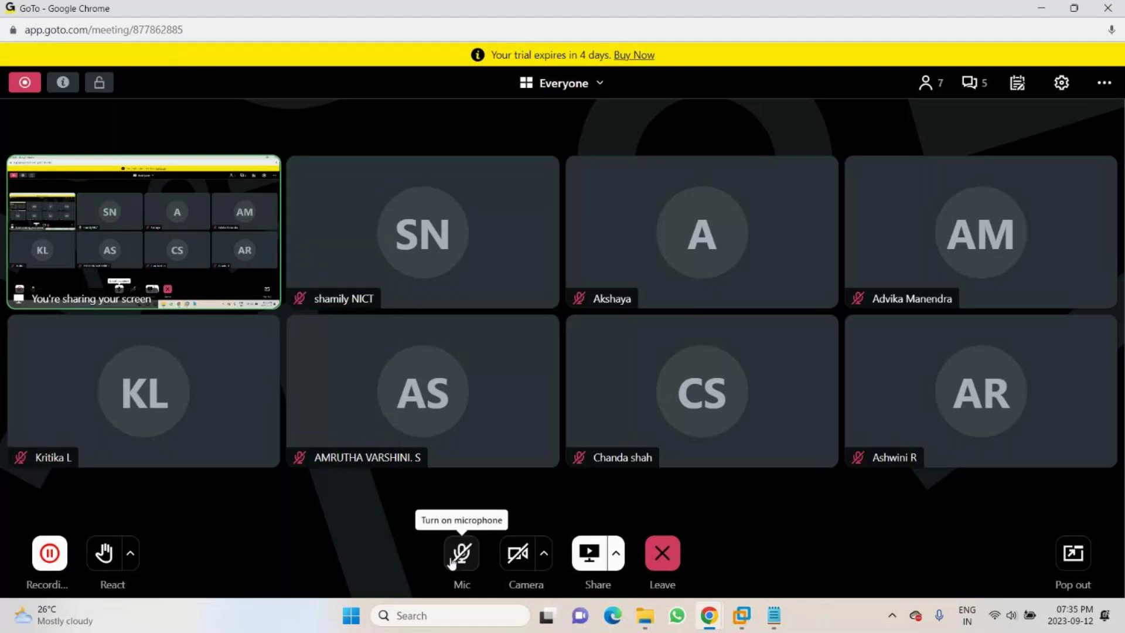
pyautogui.click(451, 563)
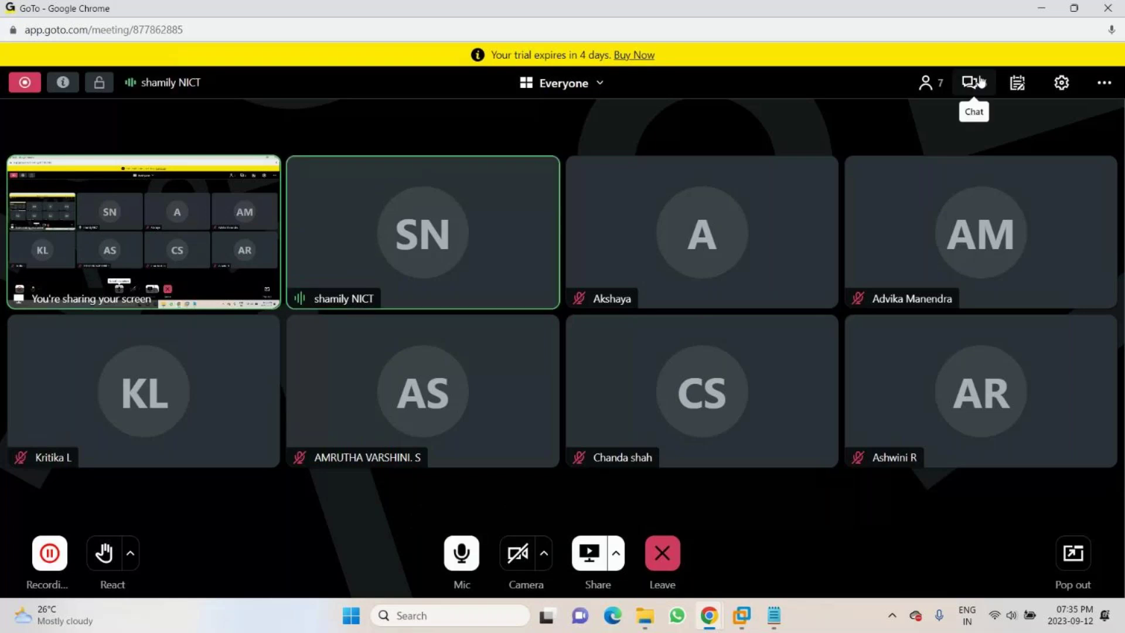
# - Check the meeting chat twice for new messages, then bring up the 'Leave or end this session?' prompt
pyautogui.click(976, 84)
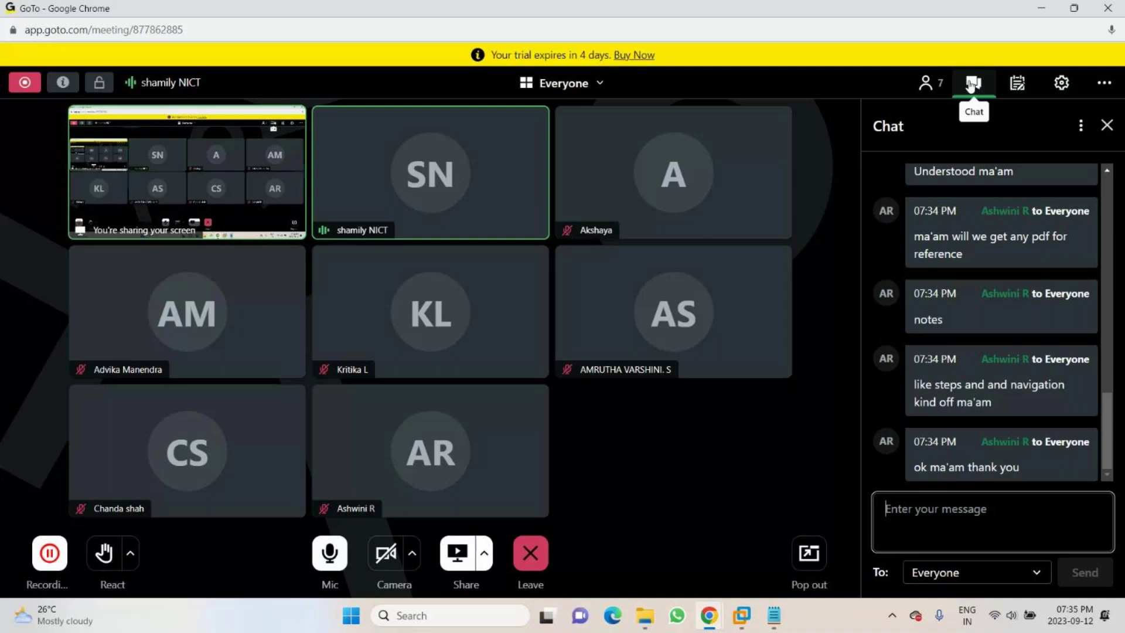
pyautogui.click(971, 83)
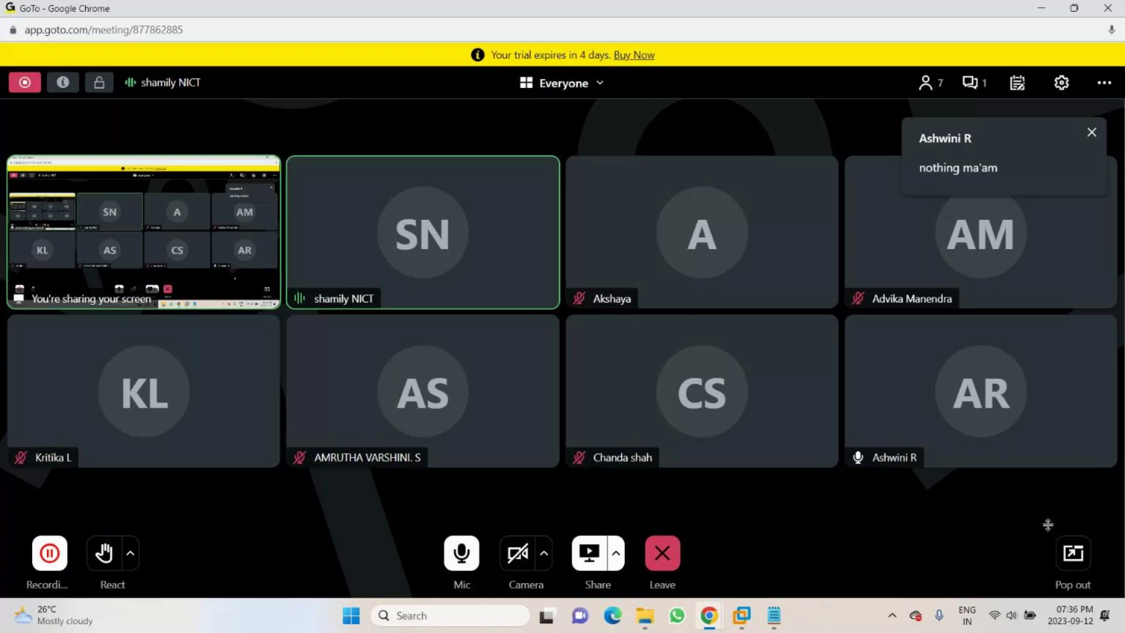
pyautogui.click(970, 82)
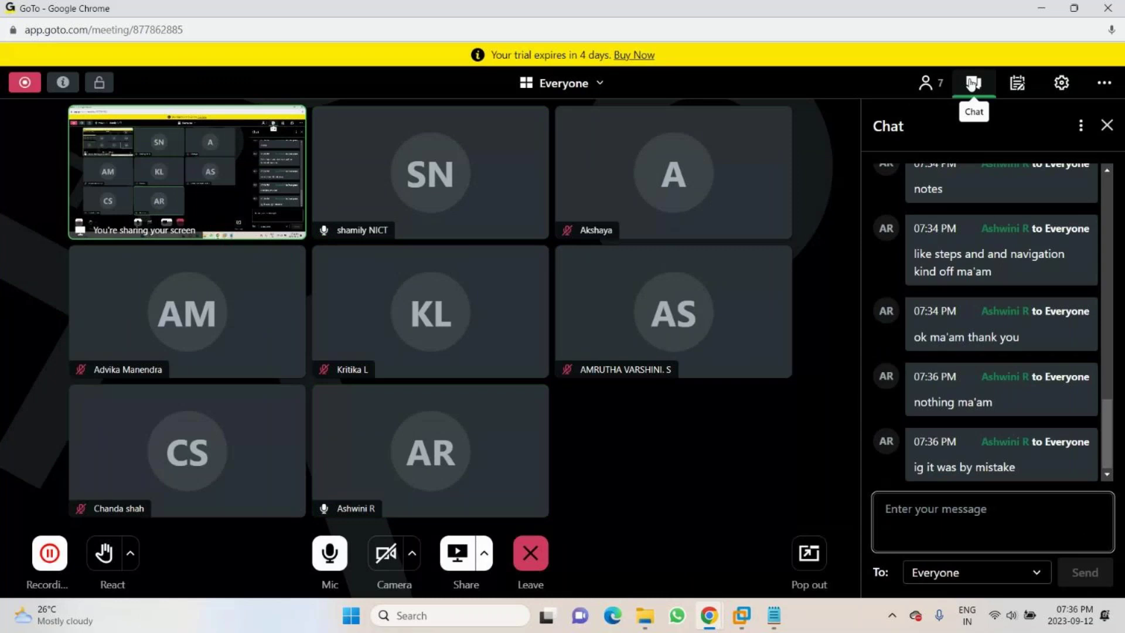
pyautogui.click(972, 84)
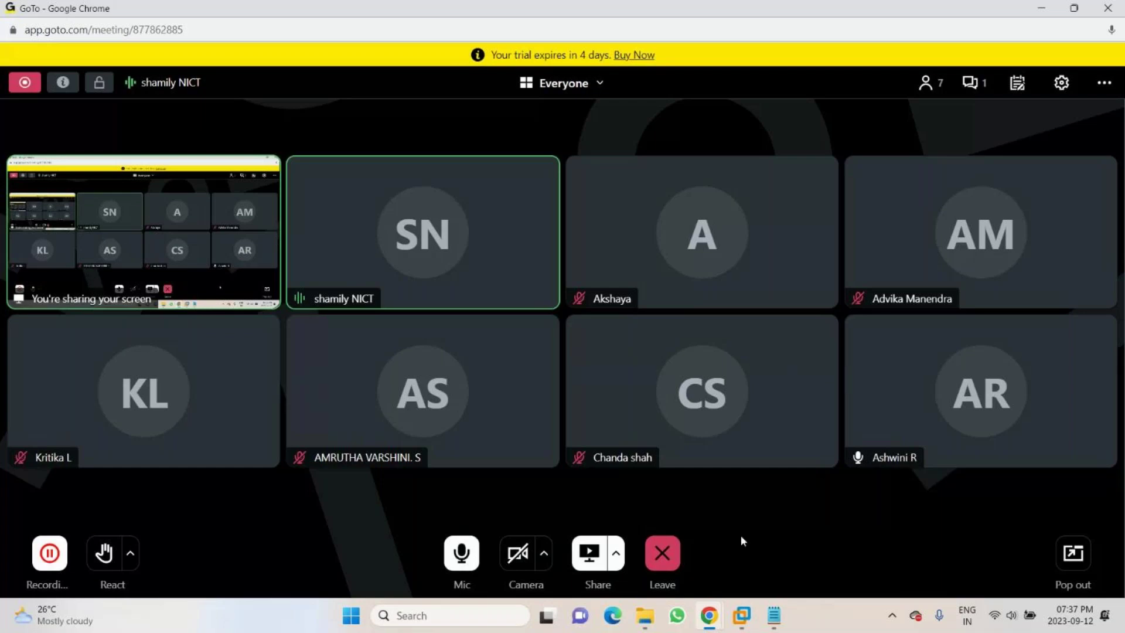
pyautogui.click(664, 558)
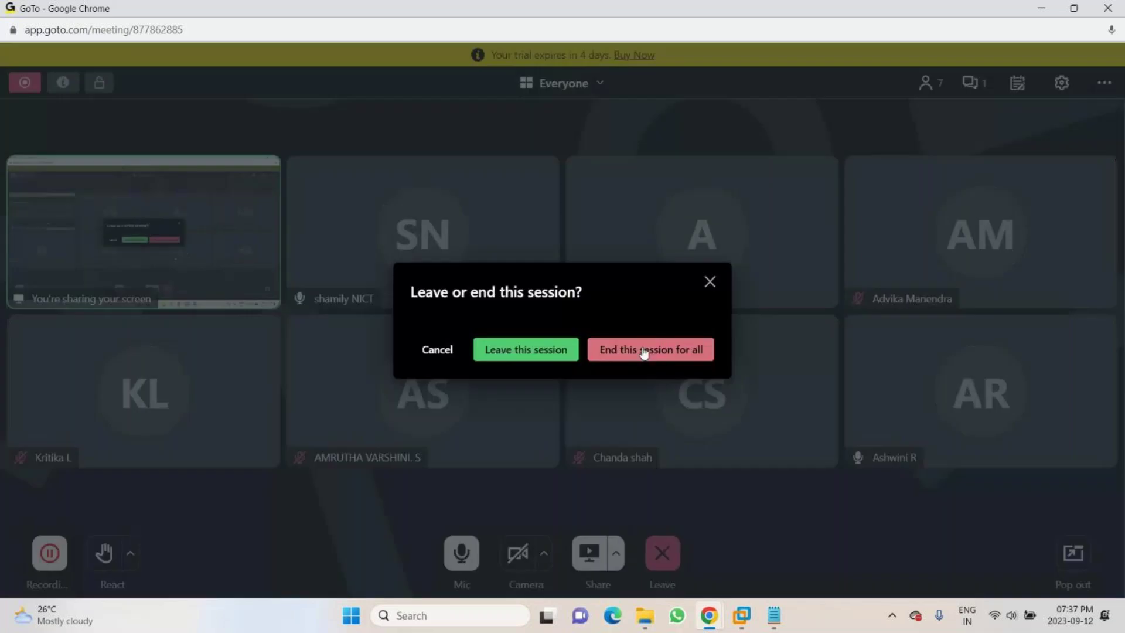